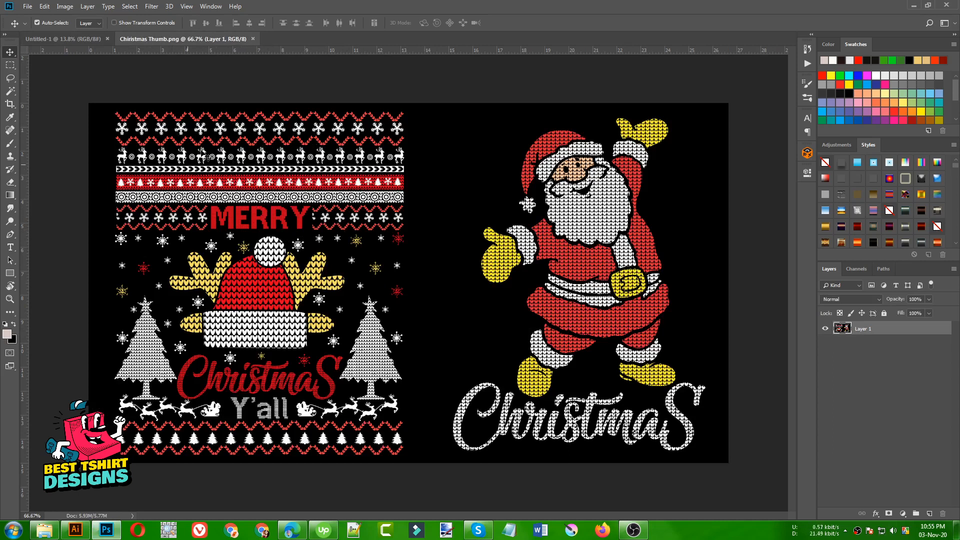
- Review the knitted-style Christmas sample designs and return to the blank Untitled-1 document
{"action": "left_click", "coordinate": [75, 39]}
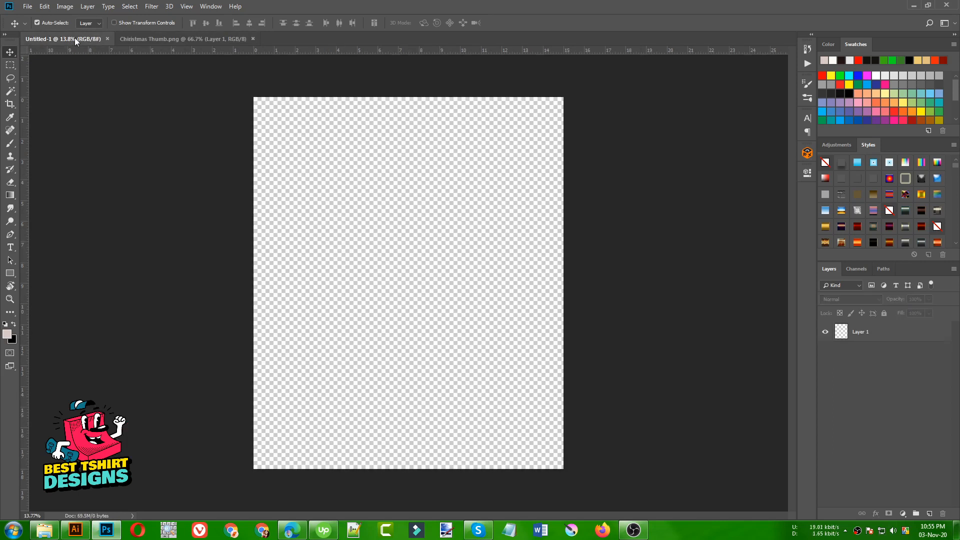
{"action": "left_click", "coordinate": [210, 38]}
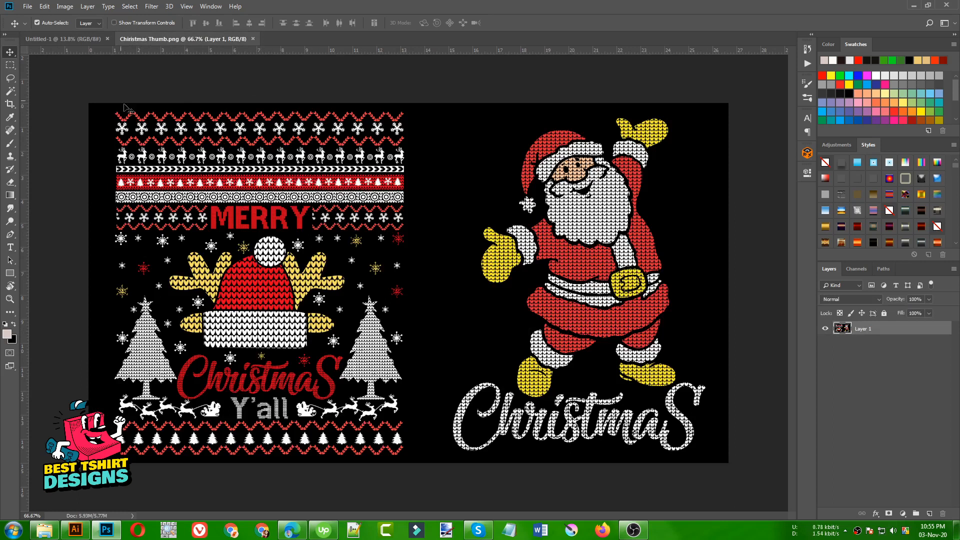
{"action": "left_click", "coordinate": [74, 40]}
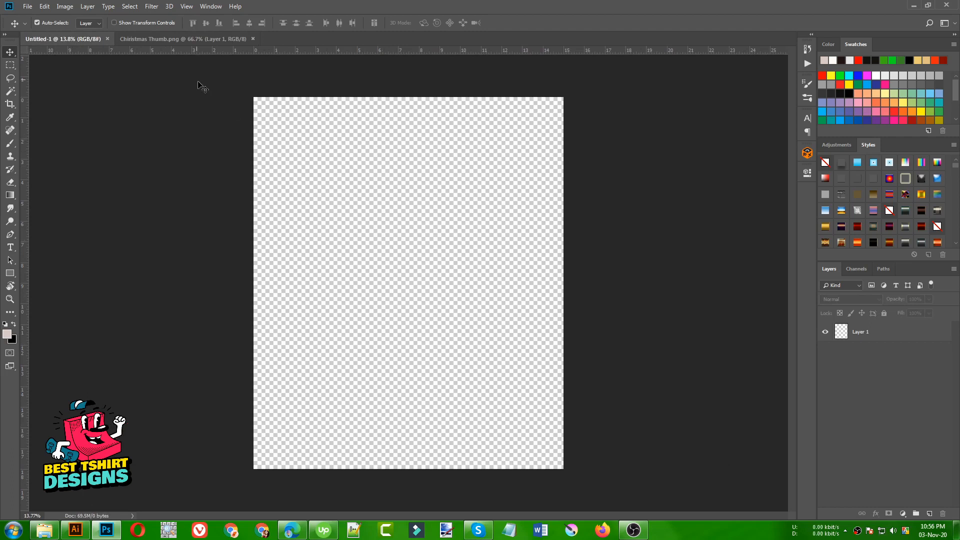
{"action": "left_click", "coordinate": [175, 39]}
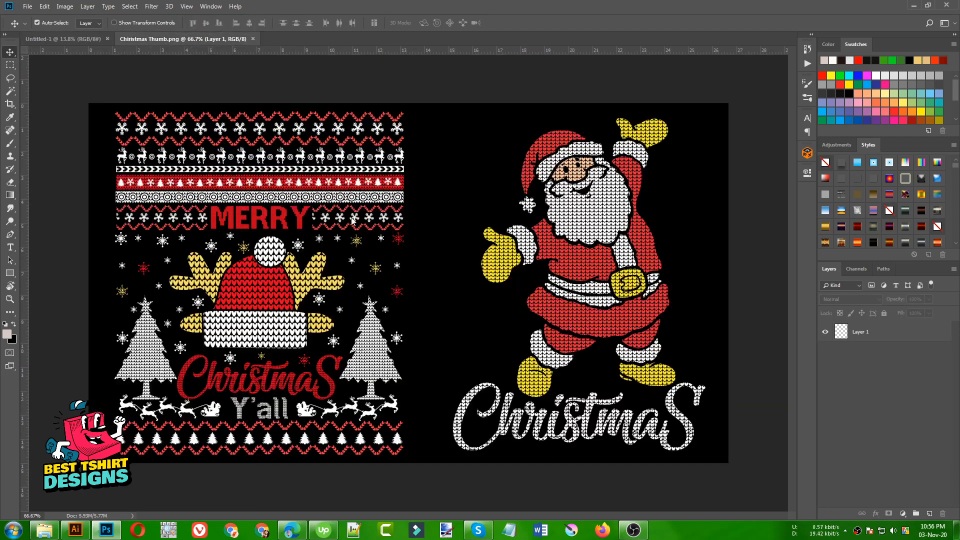
{"action": "left_click", "coordinate": [79, 41]}
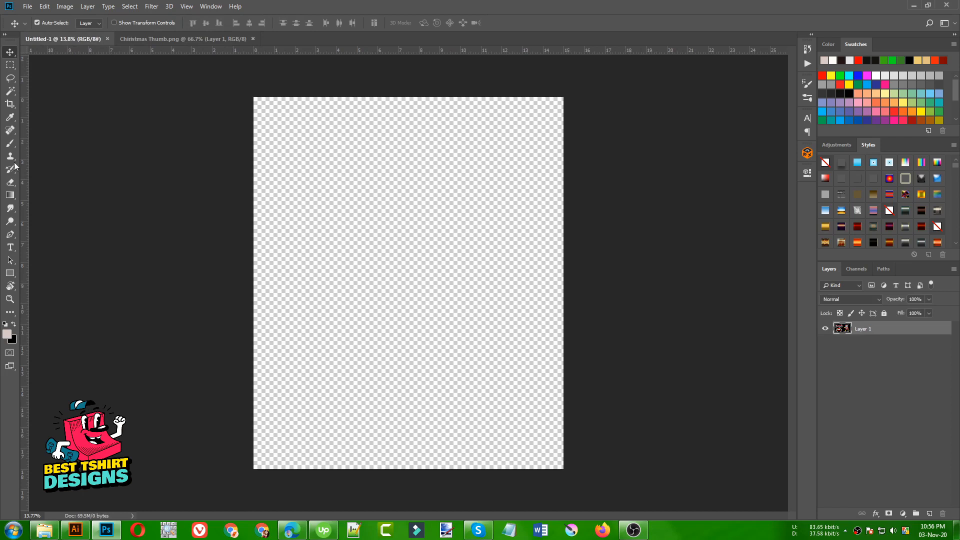
- Open the 2-20933 cute puppies Havanese dog image from the Tutorial folder's Photoshop > 2 Santa Dress subfolder
{"action": "left_click", "coordinate": [26, 7]}
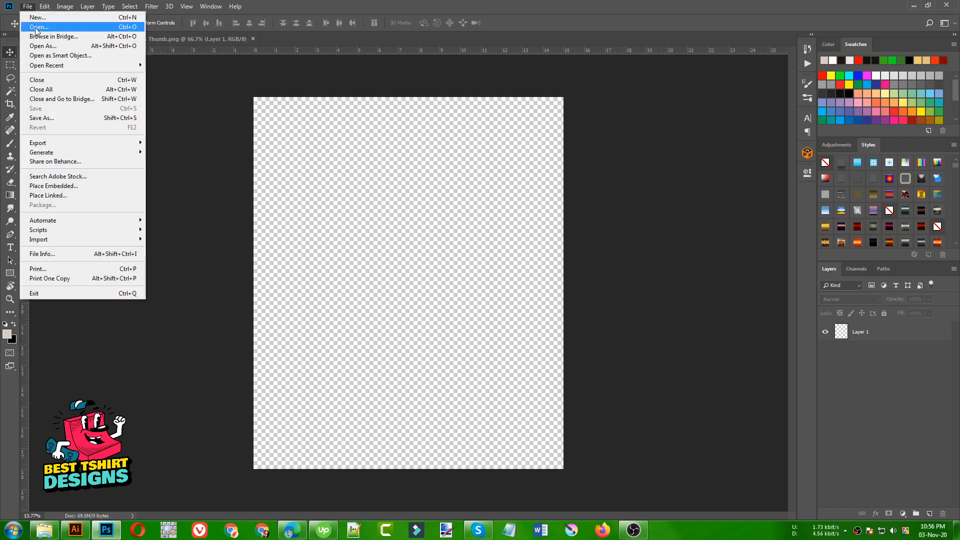
{"action": "left_click", "coordinate": [31, 25]}
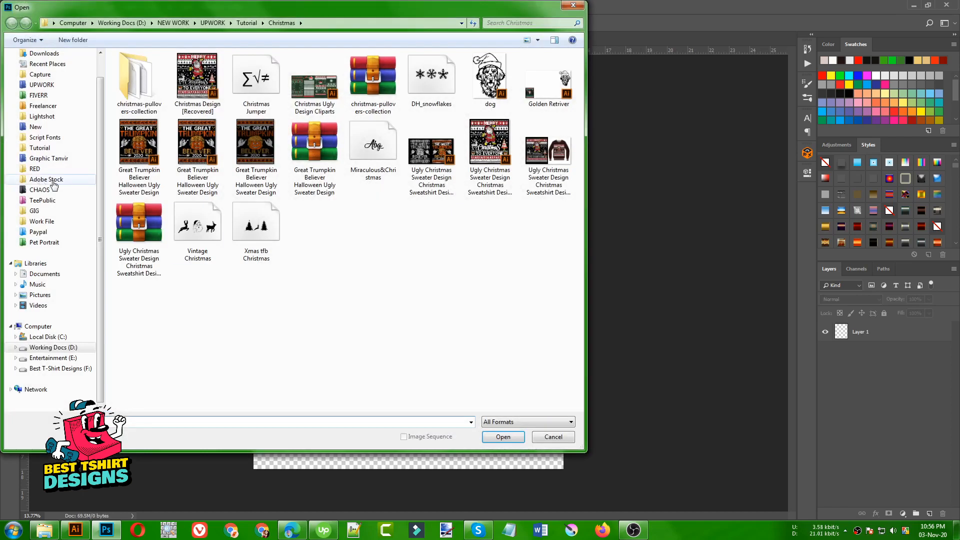
{"action": "left_click", "coordinate": [52, 148]}
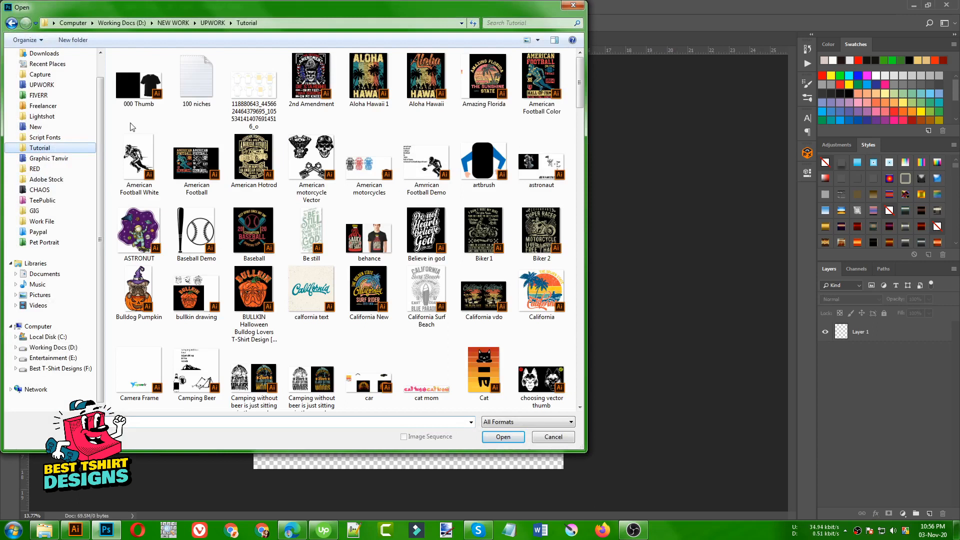
{"action": "double_click", "coordinate": [140, 82]}
{"action": "double_click", "coordinate": [197, 80]}
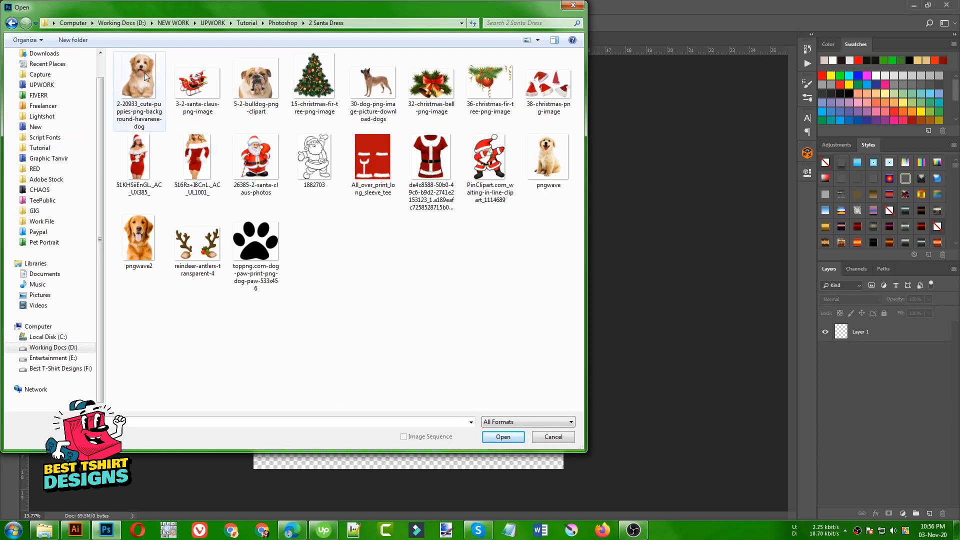
{"action": "double_click", "coordinate": [145, 76]}
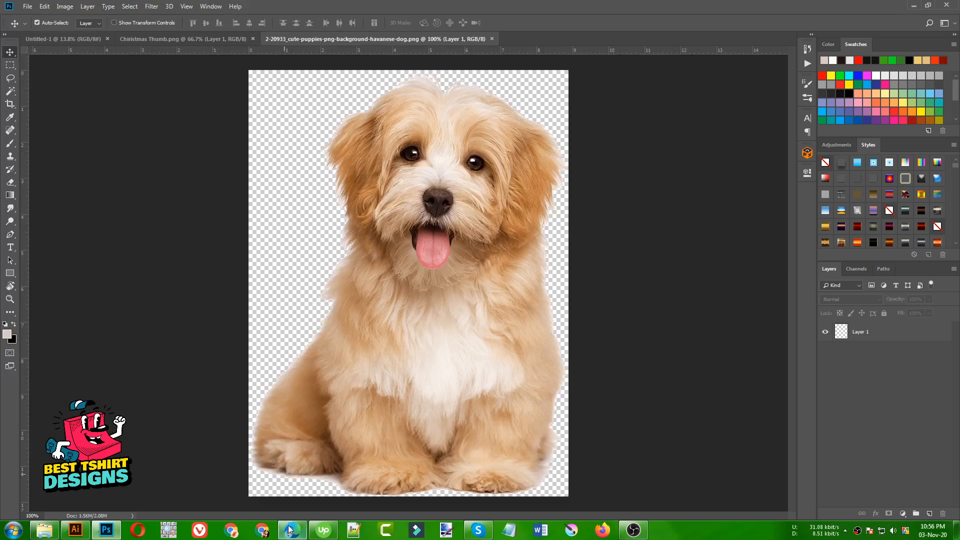
- Switch to the browser, examine the dog PNG page and its similar images on freepngimg.com, and return to Photoshop
{"action": "left_click", "coordinate": [290, 530]}
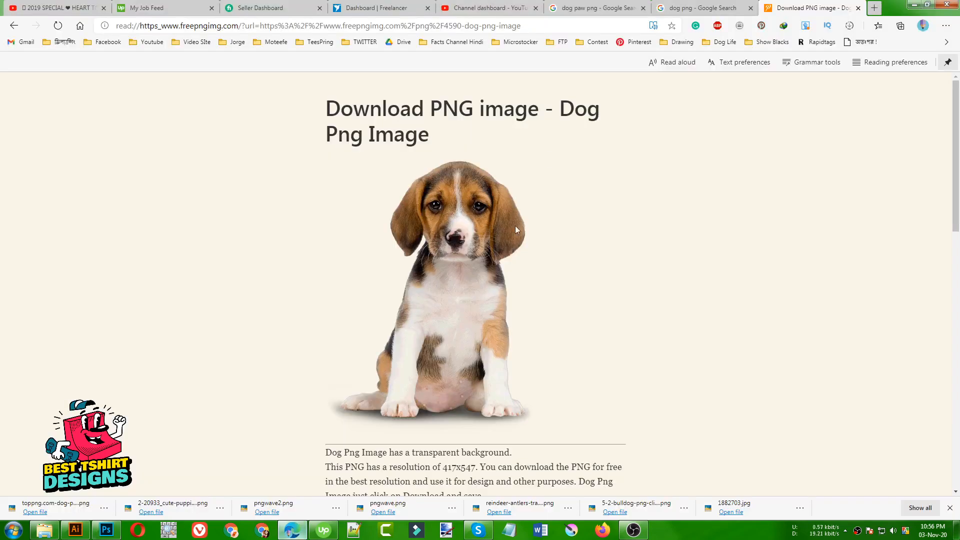
{"action": "left_click", "coordinate": [14, 26]}
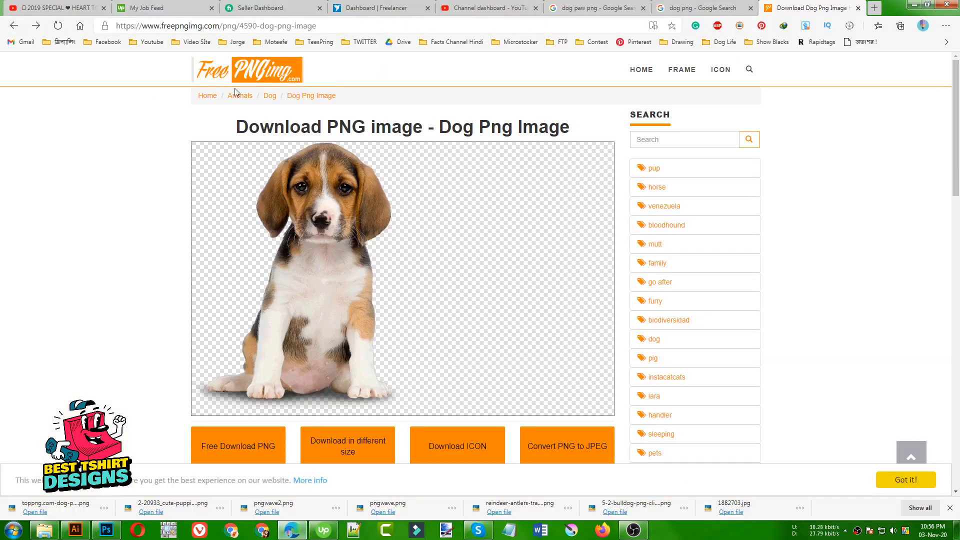
{"action": "scroll", "coordinate": [416, 205], "scroll_direction": "down", "scroll_amount": 6}
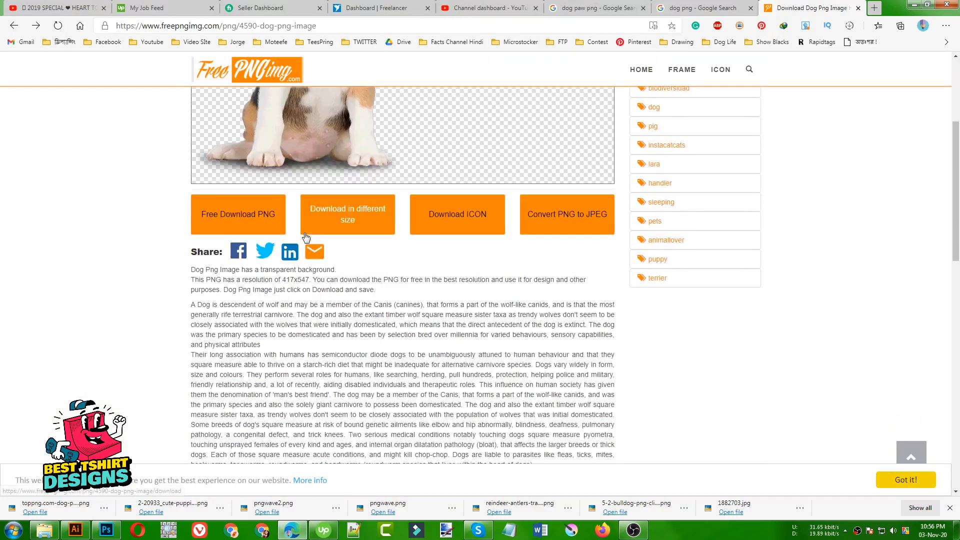
{"action": "scroll", "coordinate": [416, 205], "scroll_direction": "down", "scroll_amount": 5}
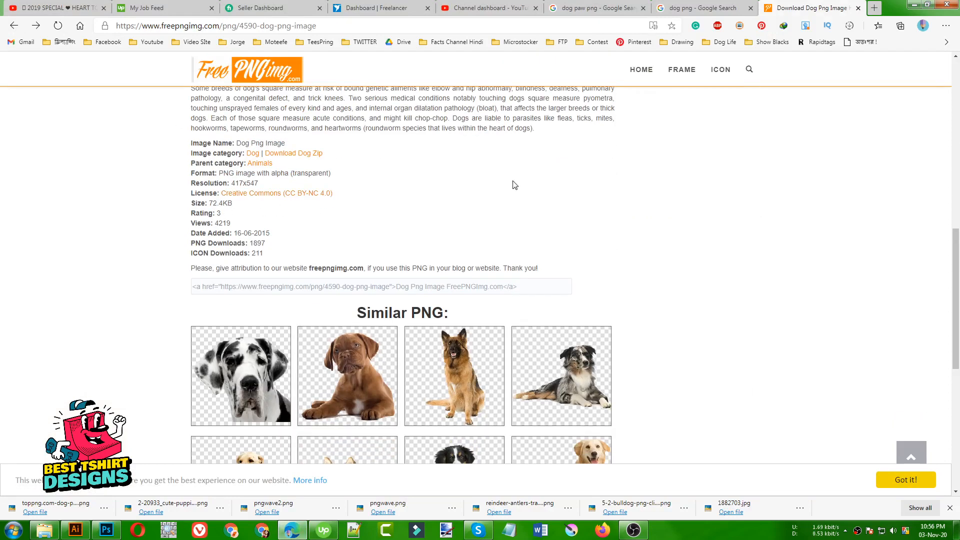
{"action": "left_click", "coordinate": [106, 530]}
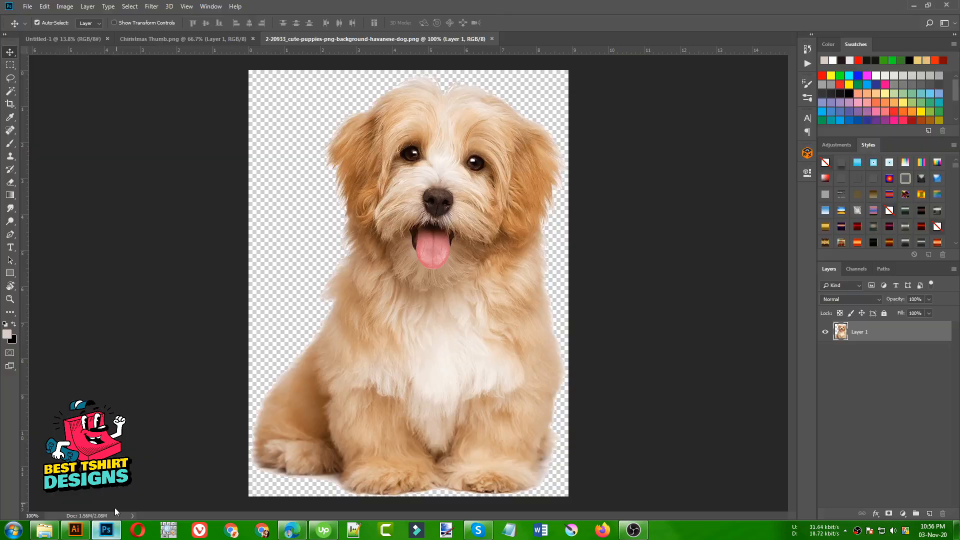
- Close the Christmas thumbnail image and return to the blank Untitled-1 document
{"action": "left_click", "coordinate": [200, 39]}
{"action": "left_click", "coordinate": [253, 39]}
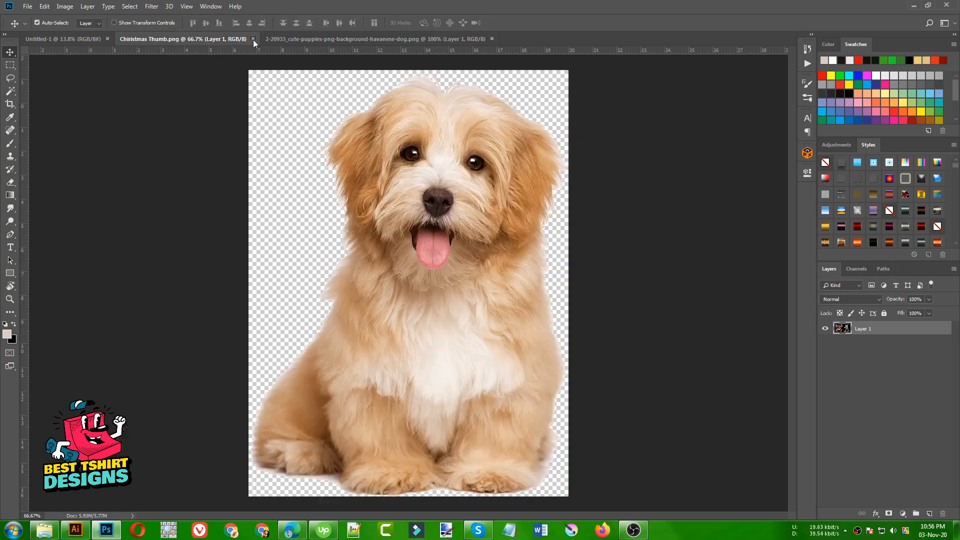
{"action": "left_click", "coordinate": [69, 40]}
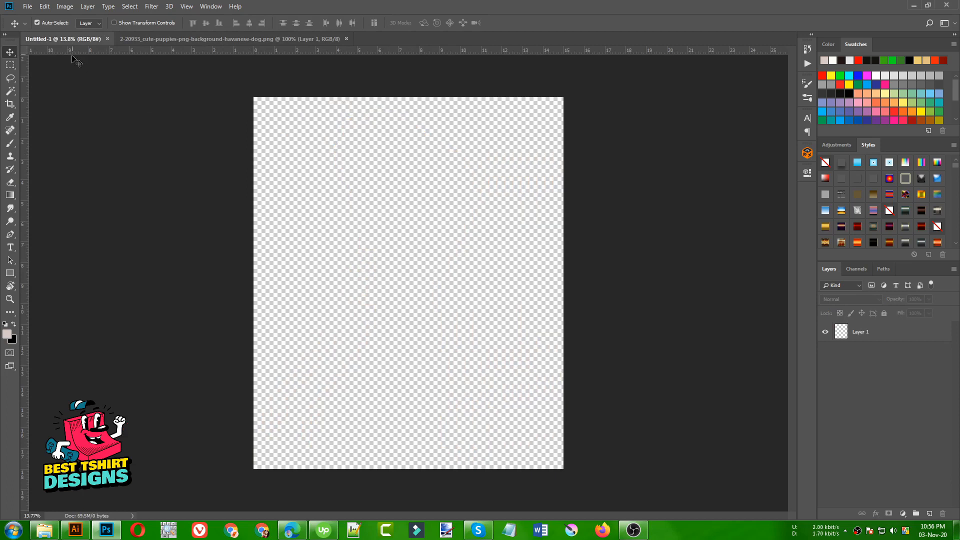
- Open 15-christmas-fir-tree-png-image and reindeer-antlers-transparent-4 from the 2 Santa Dress folder
{"action": "left_click", "coordinate": [28, 7]}
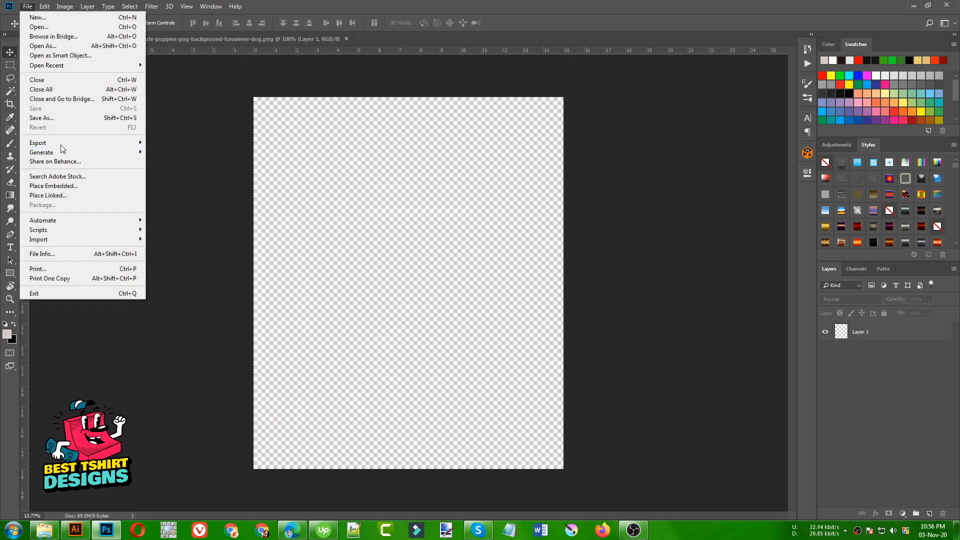
{"action": "left_click", "coordinate": [44, 27]}
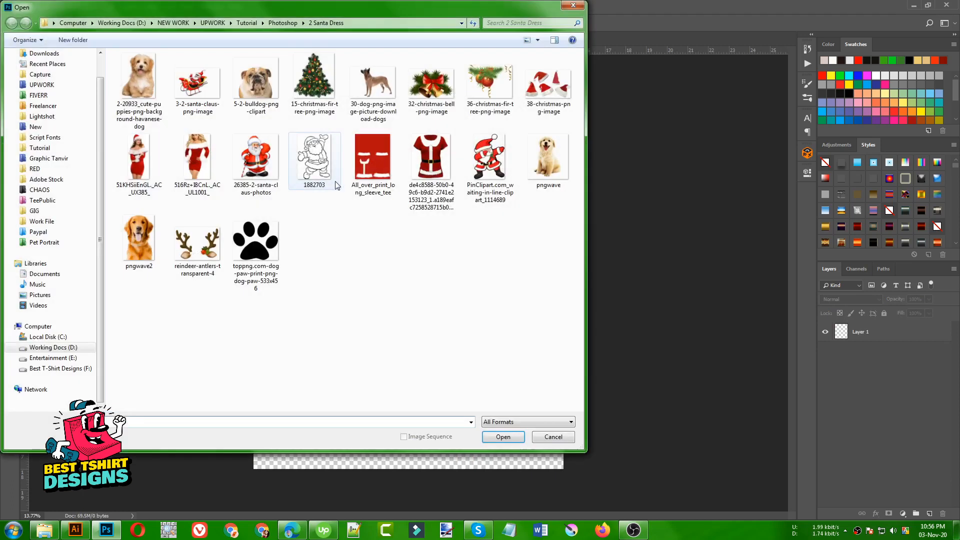
{"action": "double_click", "coordinate": [314, 80]}
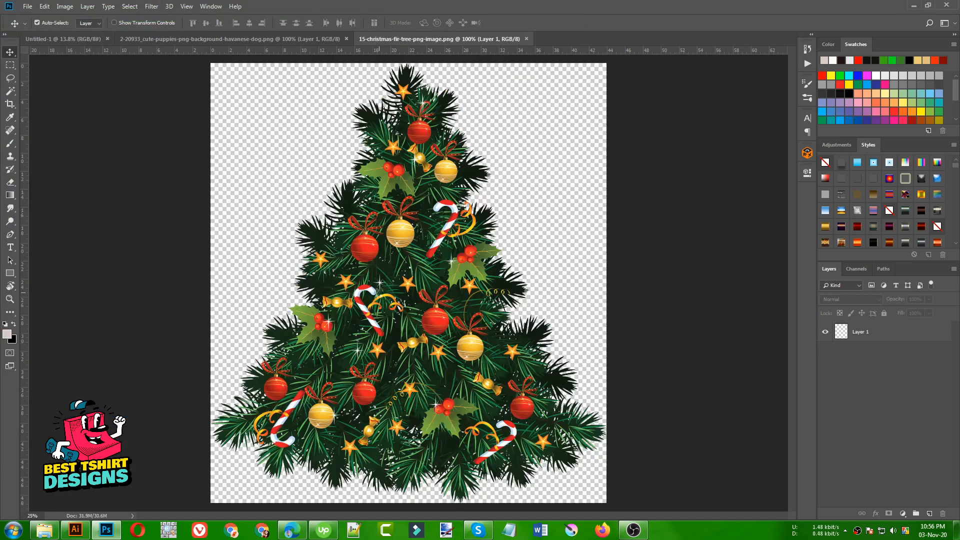
{"action": "left_click", "coordinate": [28, 6]}
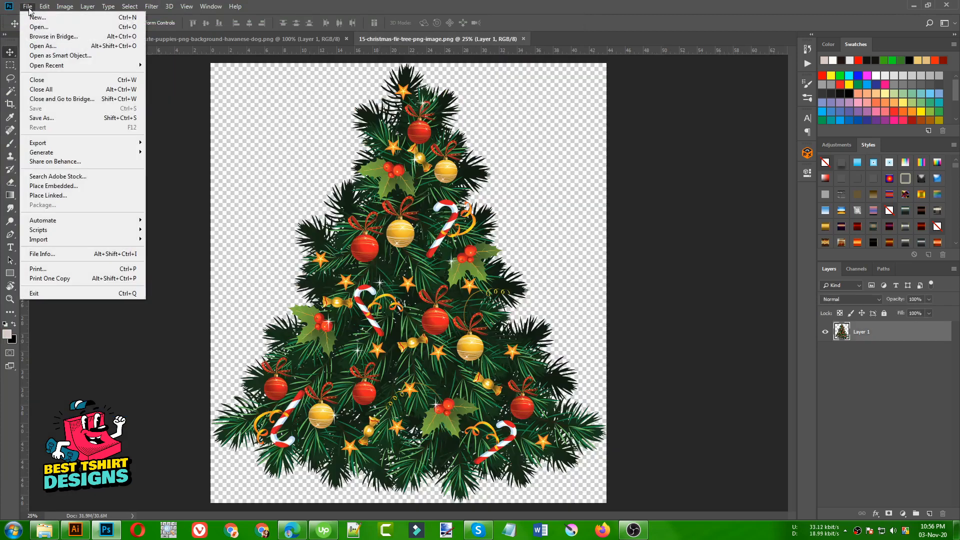
{"action": "left_click", "coordinate": [43, 28]}
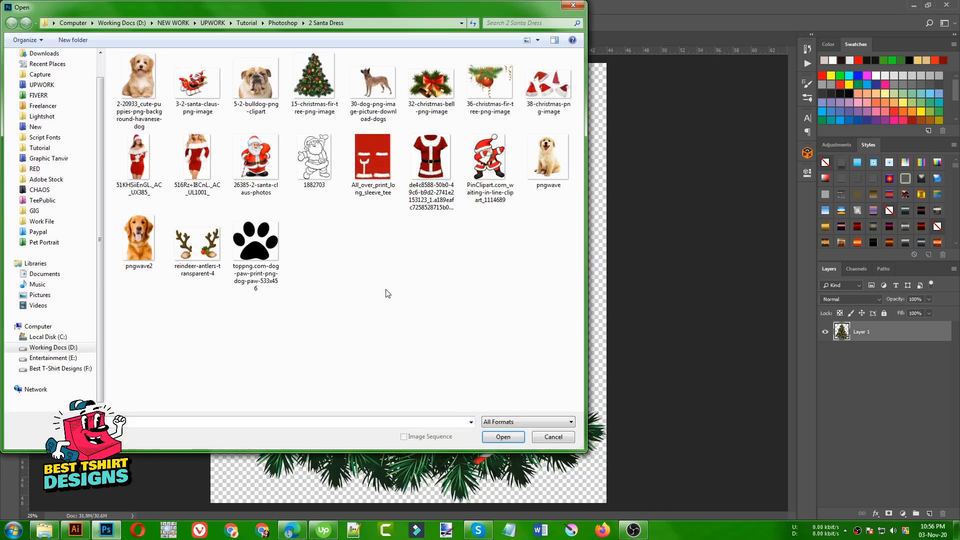
{"action": "double_click", "coordinate": [197, 243]}
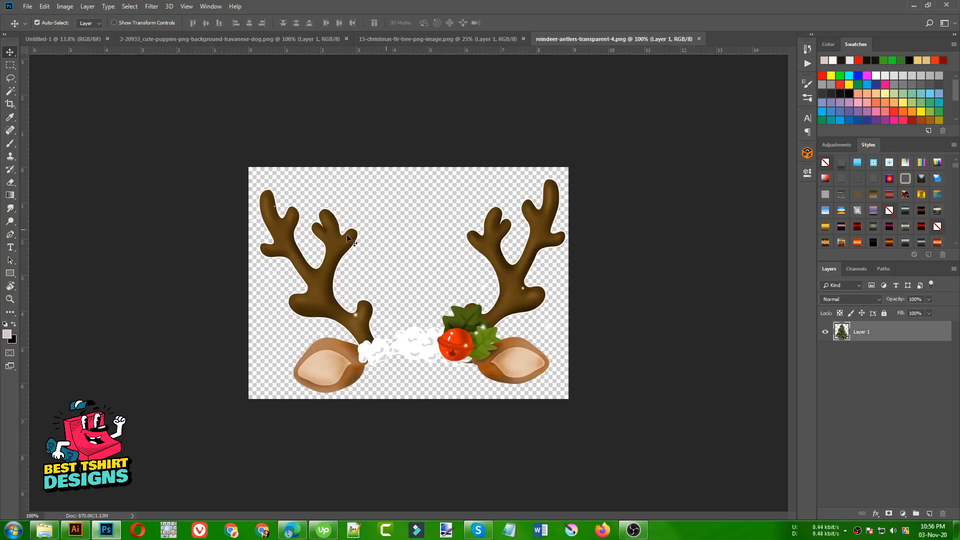
- Open the Santa hat, ribbon bow and bauble images (11), (12) and (13) together from the 1. Christmas folder
{"action": "left_click", "coordinate": [27, 6]}
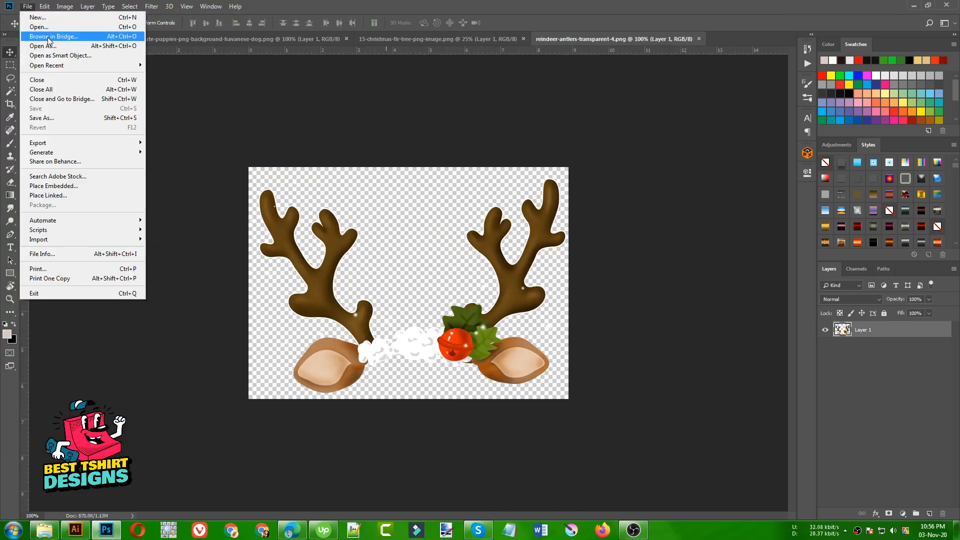
{"action": "left_click", "coordinate": [43, 28]}
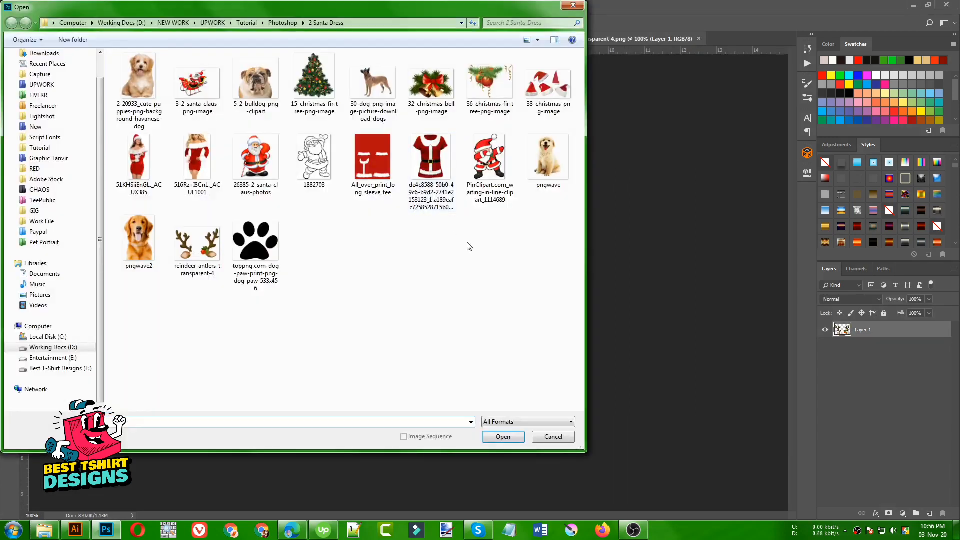
{"action": "left_click", "coordinate": [325, 224]}
{"action": "key", "text": "BackSpace"}
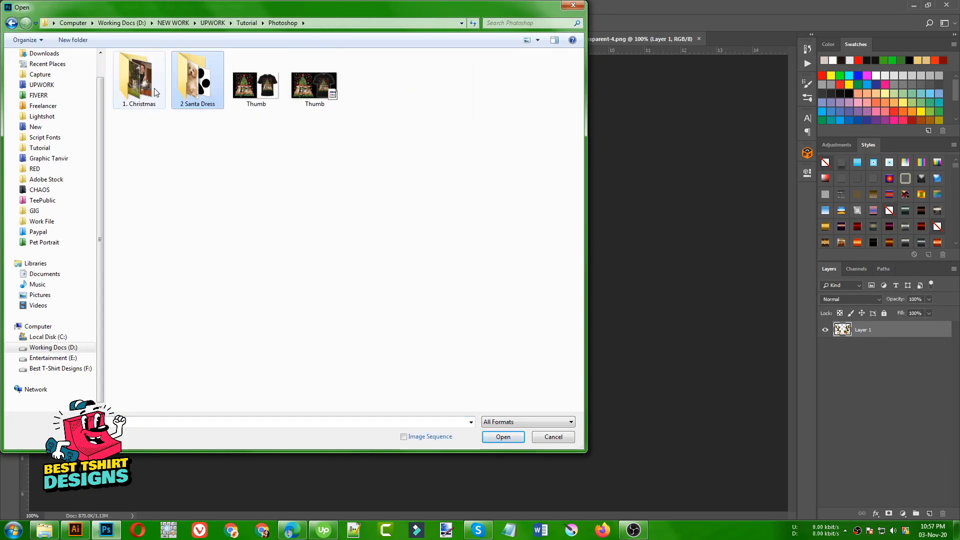
{"action": "double_click", "coordinate": [142, 81]}
{"action": "left_click", "coordinate": [417, 161]}
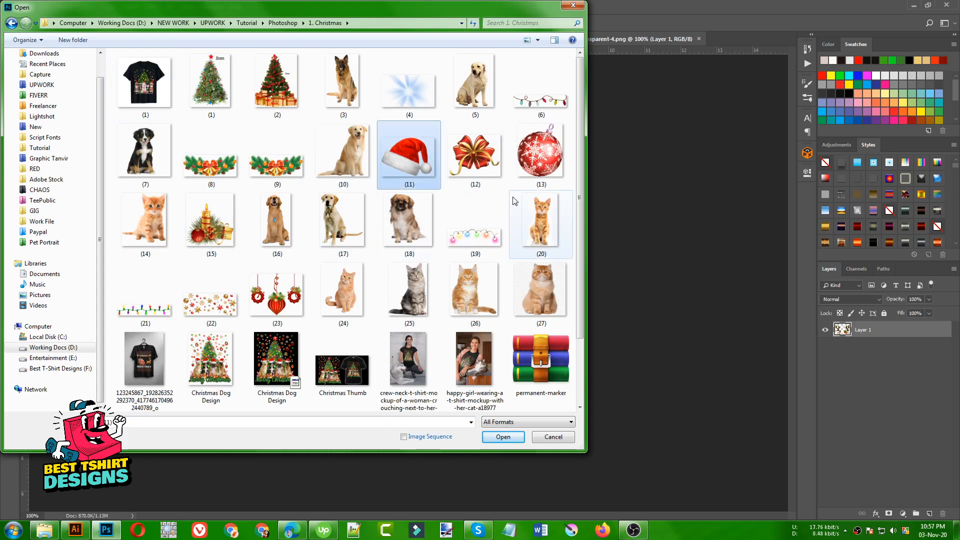
{"action": "left_click", "coordinate": [548, 154], "text": "ctrl"}
{"action": "left_click", "coordinate": [477, 158], "text": "ctrl"}
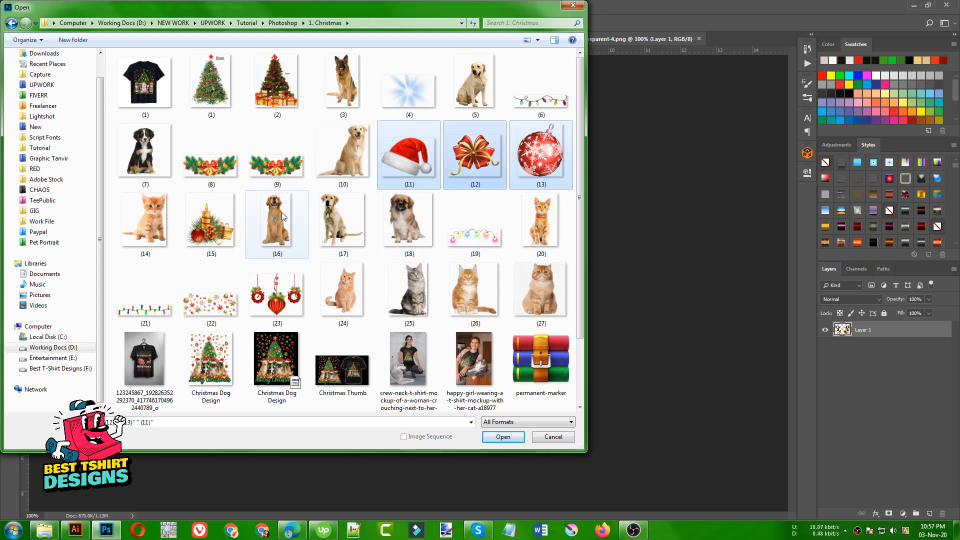
{"action": "left_click", "coordinate": [503, 437]}
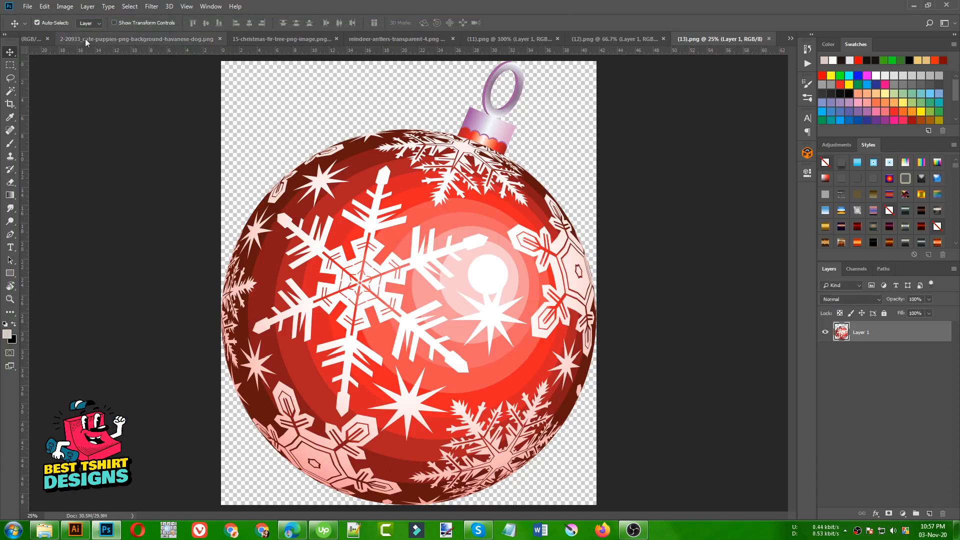
- Copy the puppy into the Untitled-1 document and enlarge it to fill about half the canvas height near the centre
{"action": "left_click", "coordinate": [85, 38]}
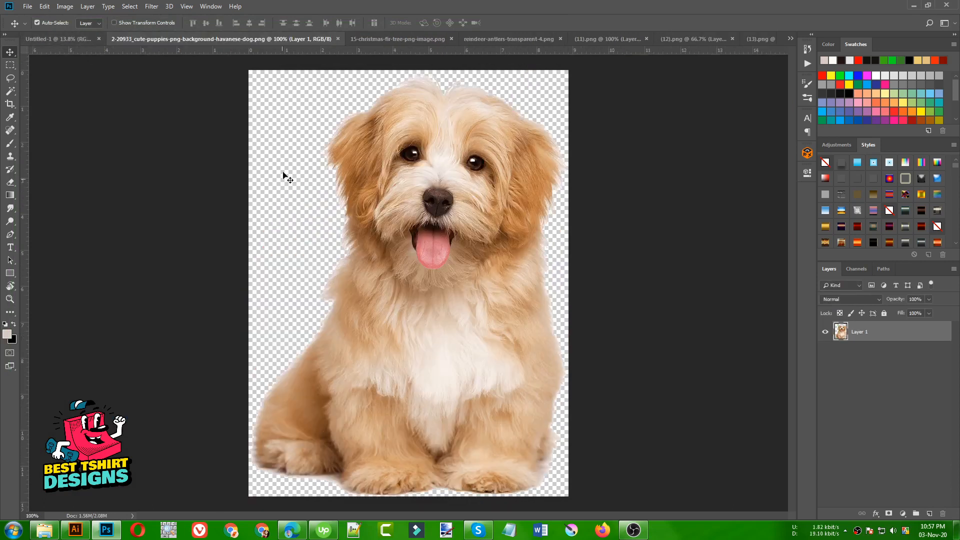
{"action": "left_click_drag", "start_coordinate": [447, 226], "coordinate": [431, 279]}
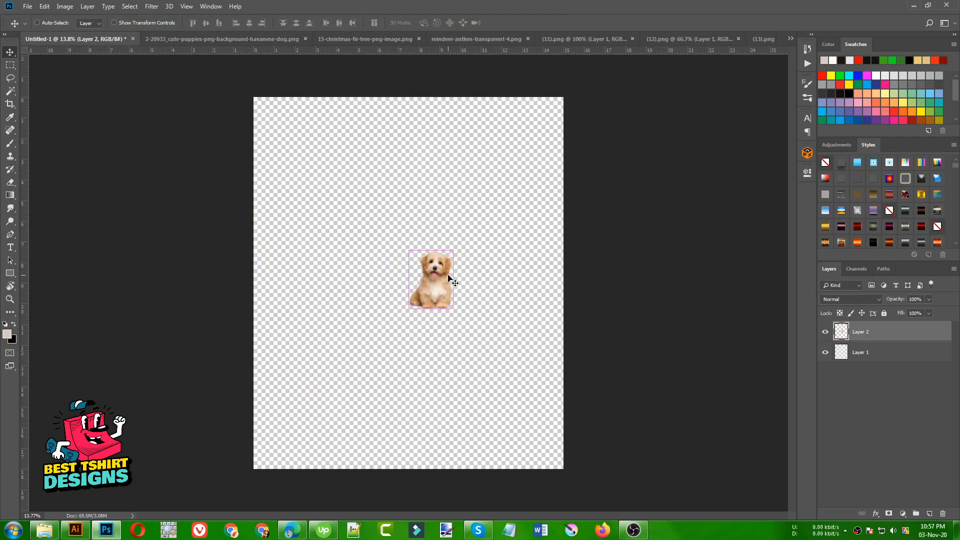
{"action": "key", "text": "ctrl+t"}
{"action": "left_click_drag", "start_coordinate": [455, 310], "coordinate": [426, 302]}
{"action": "key", "text": "Return"}
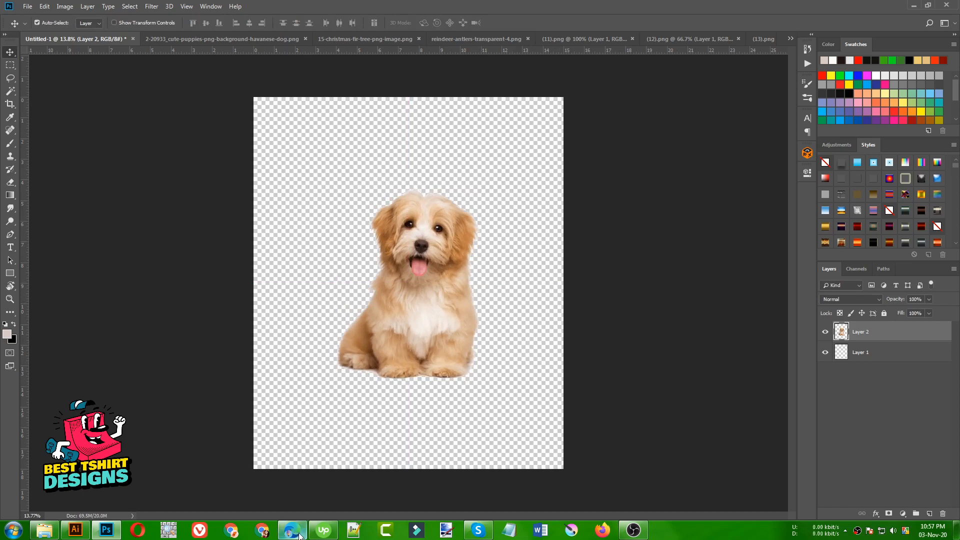
- Look at the dog PNG page in the browser, and return to the original puppy image in Photoshop
{"action": "left_click", "coordinate": [292, 530]}
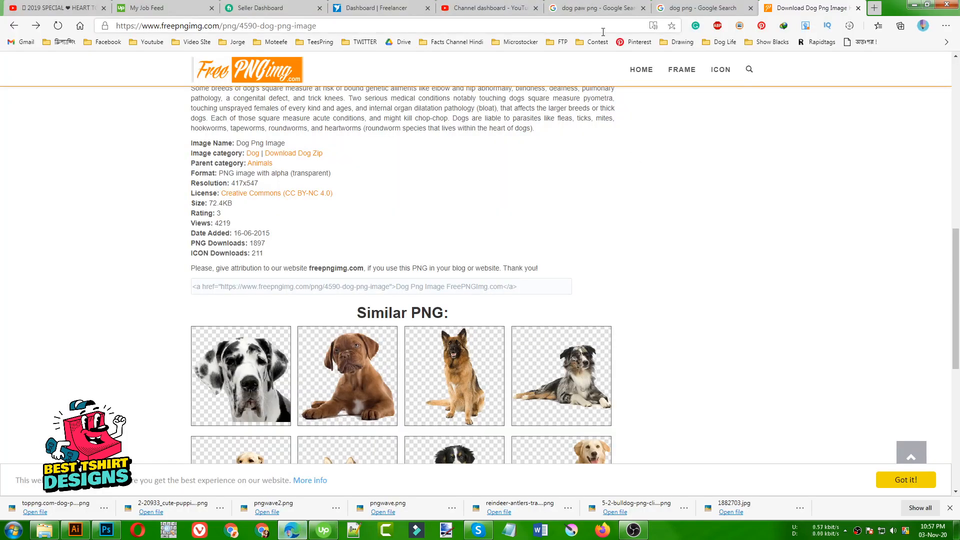
{"action": "left_click", "coordinate": [106, 530]}
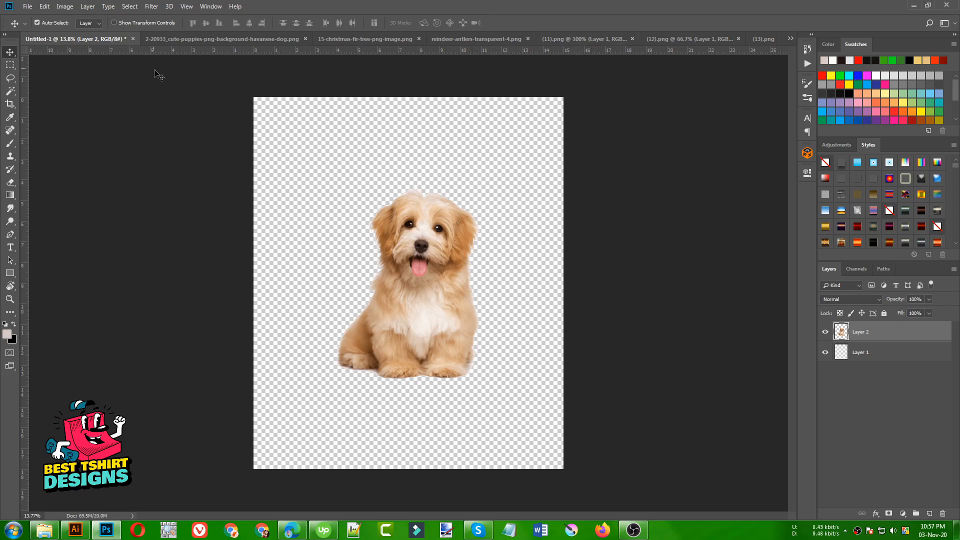
{"action": "left_click", "coordinate": [226, 38]}
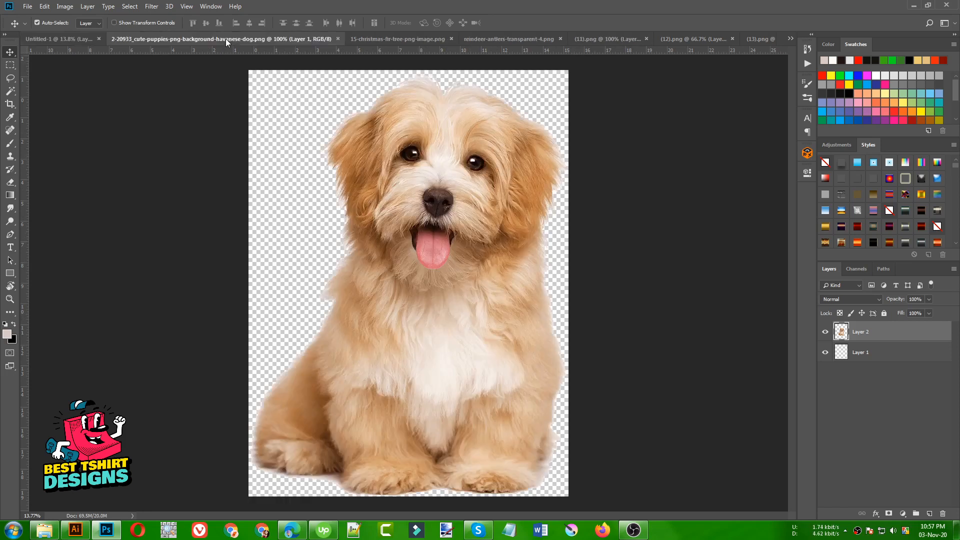
- Close the original puppy image and copy the decorated fir tree into Untitled-1, over the puppy
{"action": "left_click", "coordinate": [337, 39]}
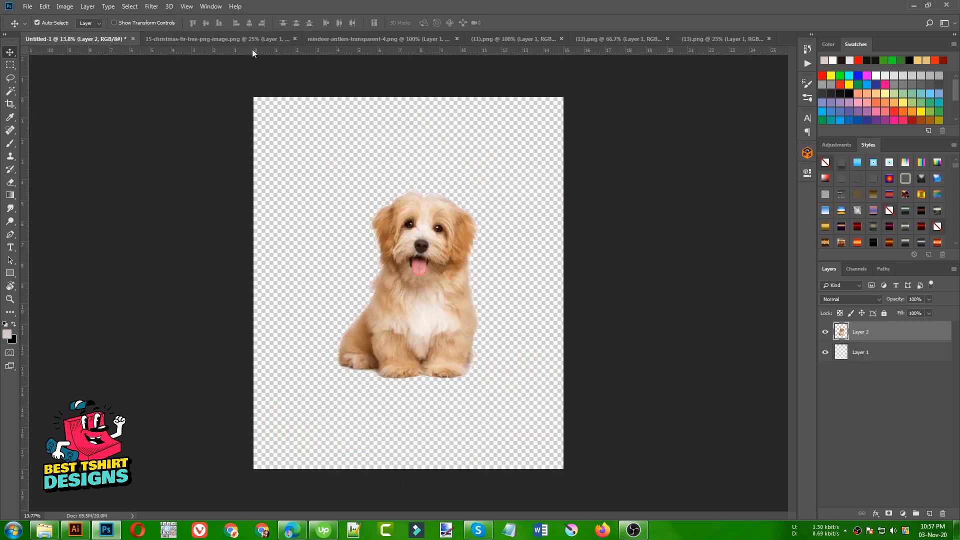
{"action": "left_click", "coordinate": [224, 38]}
{"action": "left_click_drag", "start_coordinate": [424, 241], "coordinate": [387, 260]}
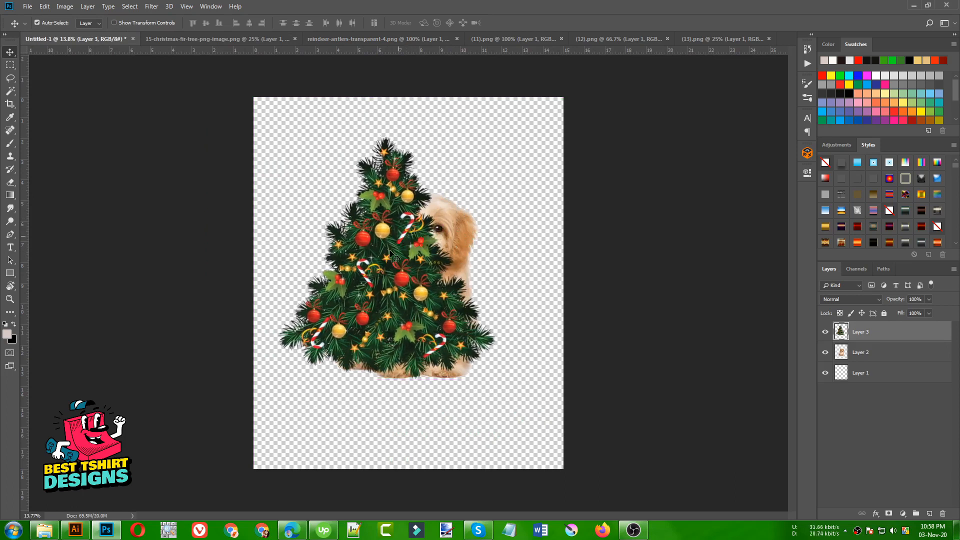
- Copy the reindeer antlers into Untitled-1, place them above and right of the puppy's head, and shift the fir tree left
{"action": "left_click", "coordinate": [360, 40]}
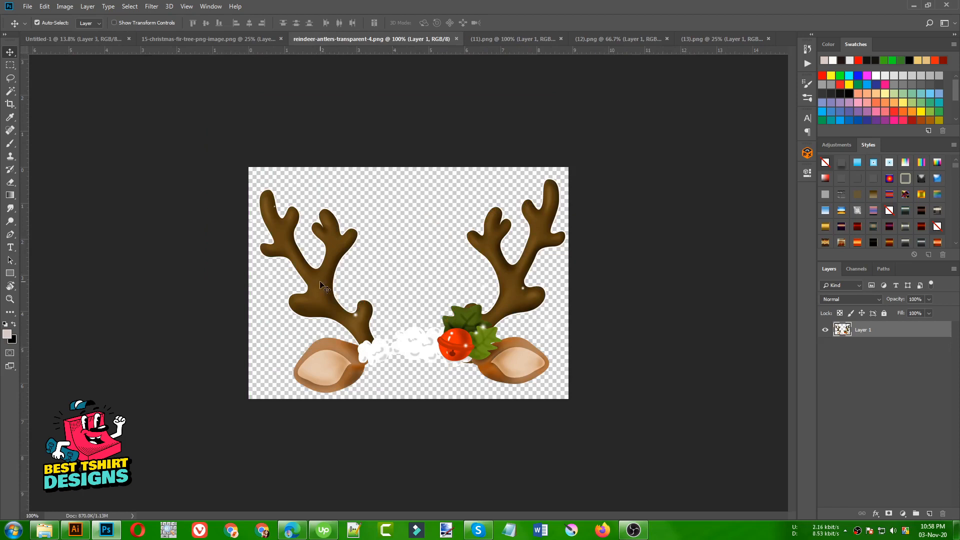
{"action": "left_click_drag", "start_coordinate": [323, 286], "coordinate": [389, 316]}
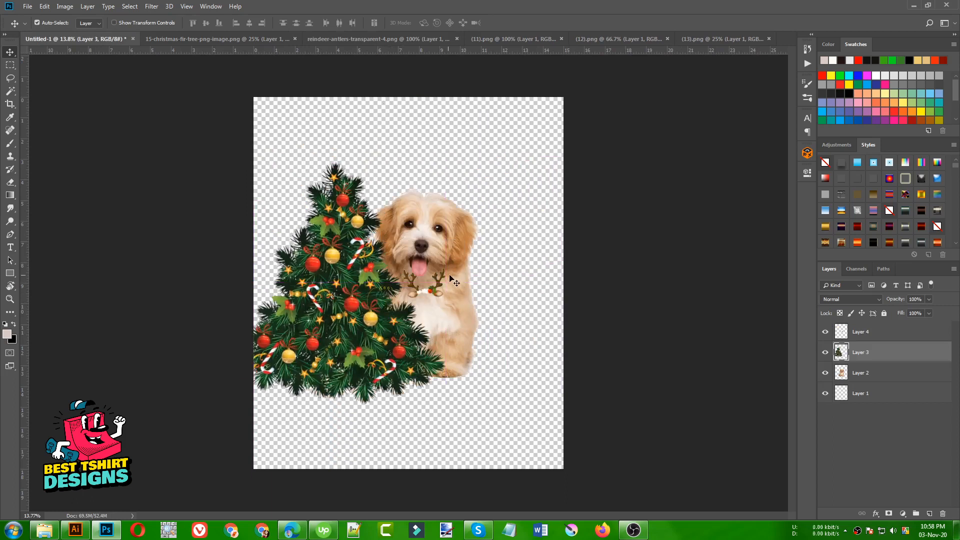
{"action": "left_click_drag", "start_coordinate": [441, 286], "coordinate": [475, 172]}
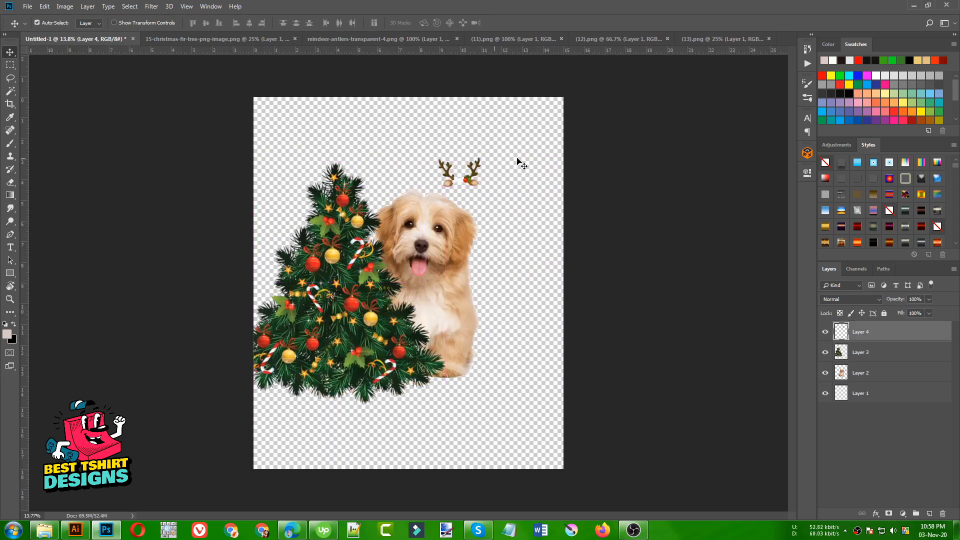
- Copy the Santa hat from (11).png into Untitled-1 and place it to the right of the puppy's head
{"action": "left_click", "coordinate": [393, 36]}
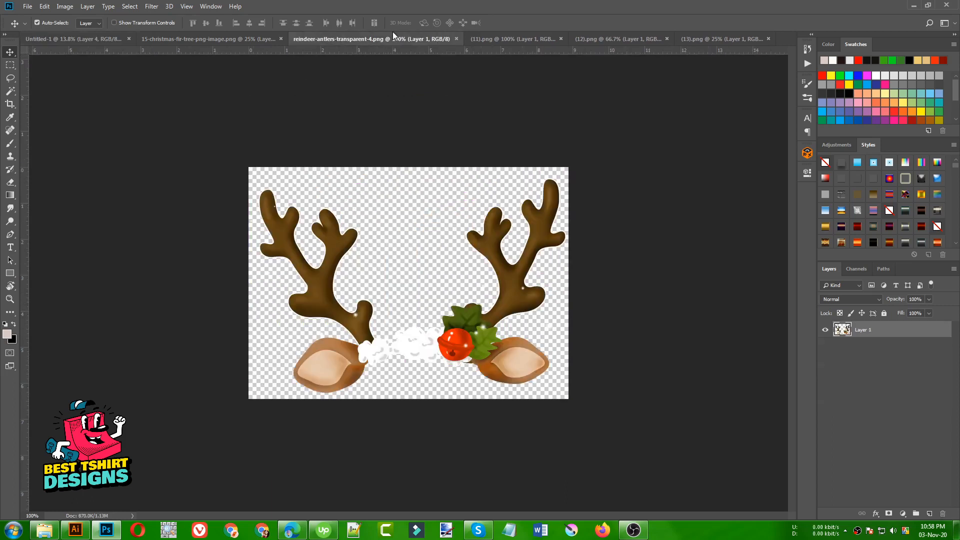
{"action": "left_click", "coordinate": [501, 38]}
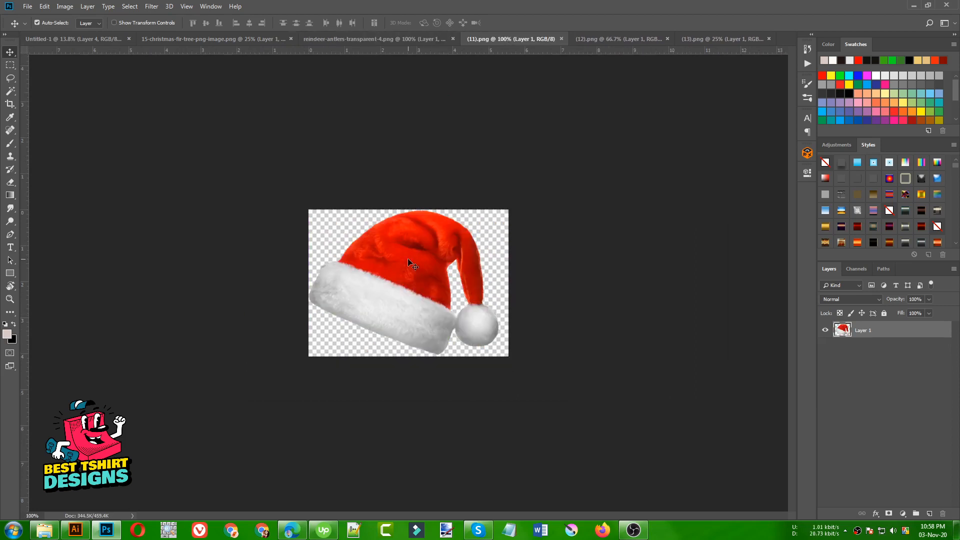
{"action": "left_click_drag", "start_coordinate": [409, 262], "coordinate": [503, 245]}
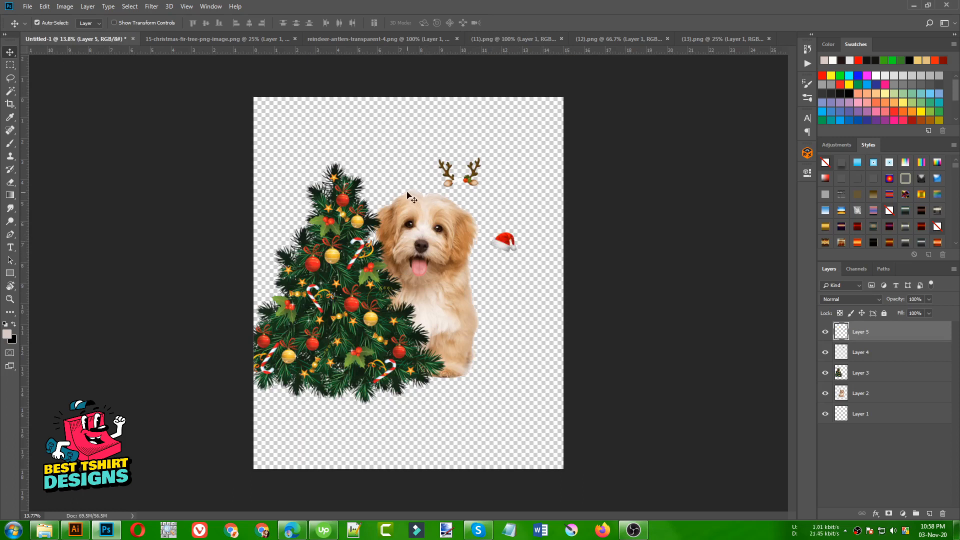
- Look at the ribbon bow in (12).png, and open (22).png with the stars, snowflakes and balls
{"action": "left_click", "coordinate": [601, 41]}
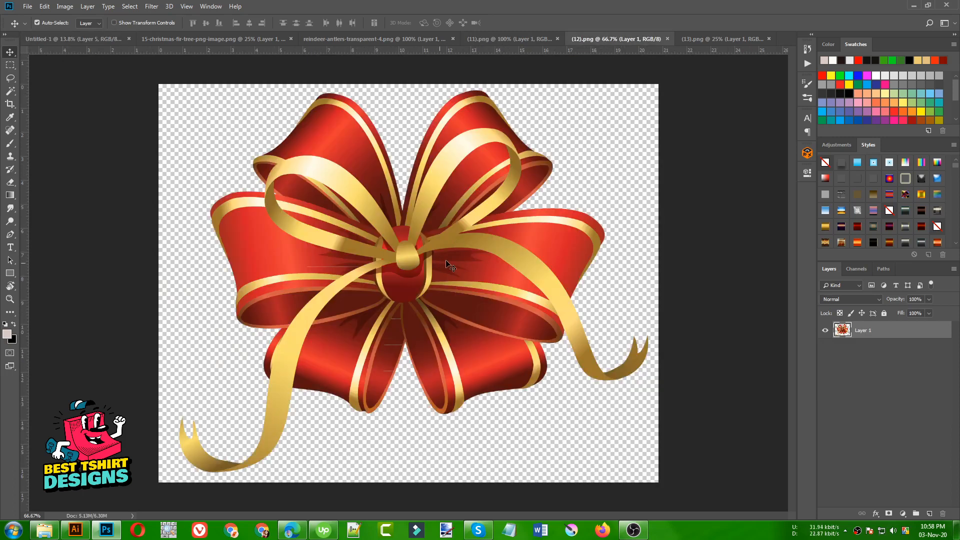
{"action": "key", "text": "ctrl"}
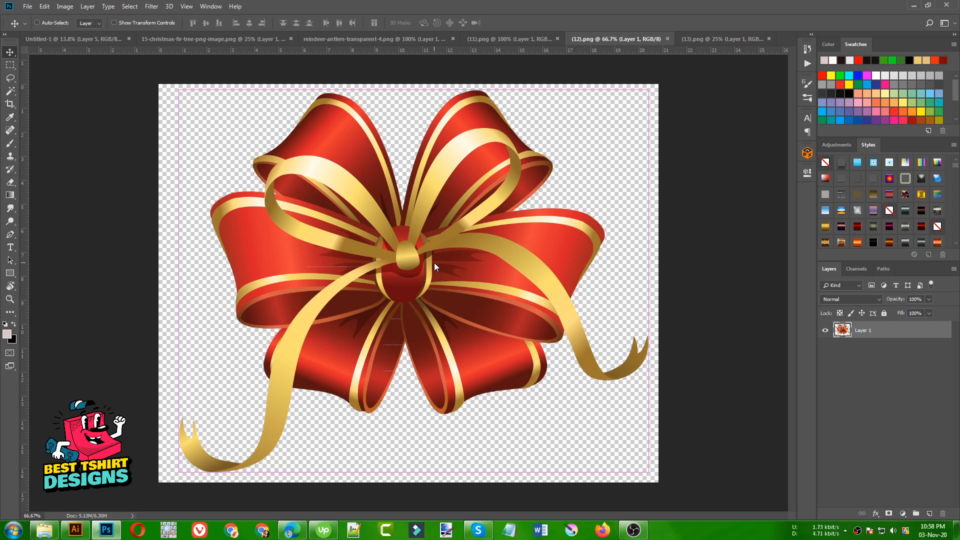
{"action": "key", "text": "ctrl+o"}
{"action": "double_click", "coordinate": [229, 301]}
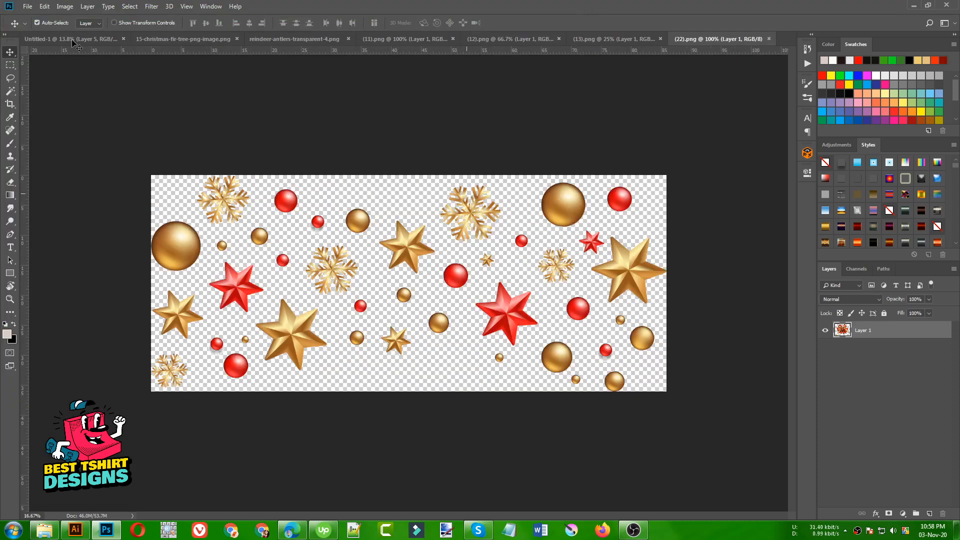
- Reorder the fir tree layer beneath the puppy in Untitled-1 and shift the tree right, behind the puppy
{"action": "left_click", "coordinate": [72, 40]}
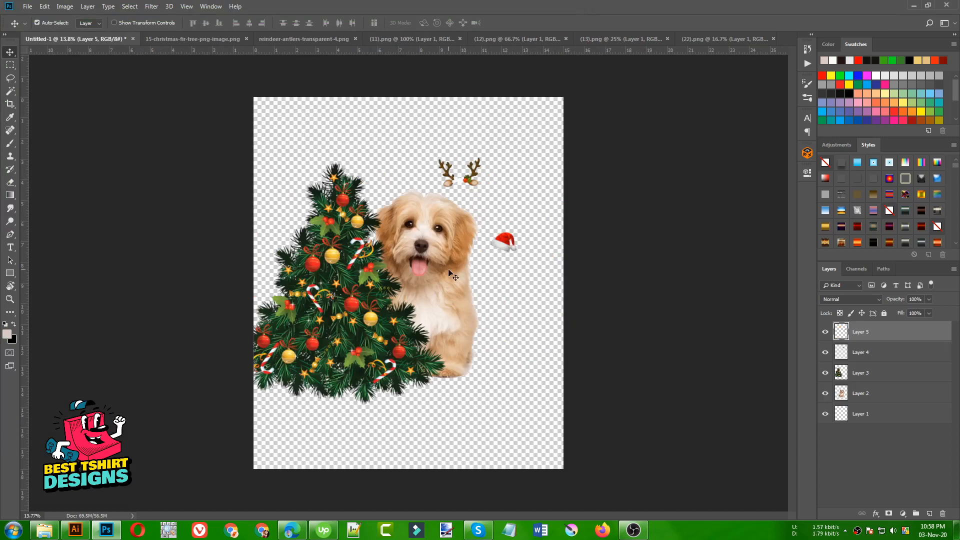
{"action": "left_click", "coordinate": [856, 376]}
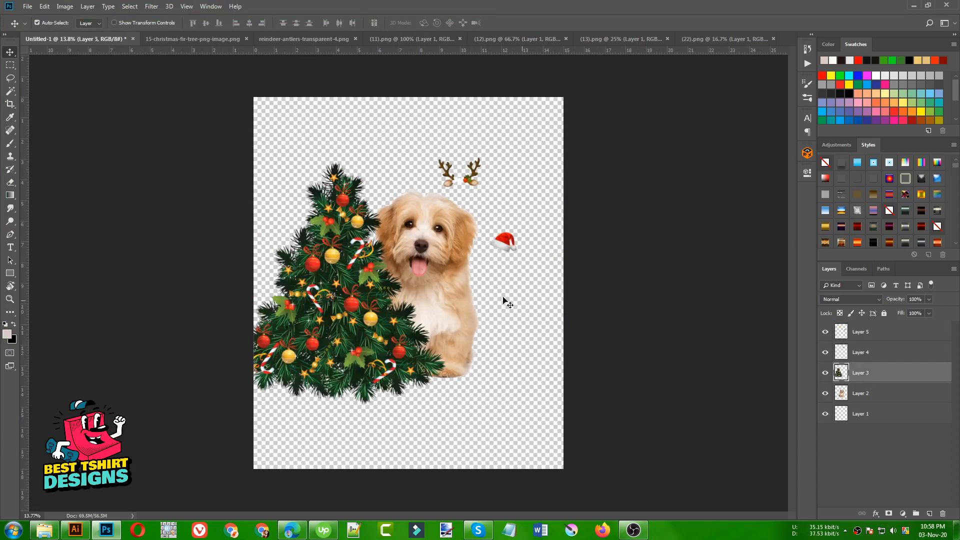
{"action": "left_click_drag", "start_coordinate": [867, 381], "coordinate": [866, 405]}
{"action": "left_click_drag", "start_coordinate": [347, 262], "coordinate": [389, 244]}
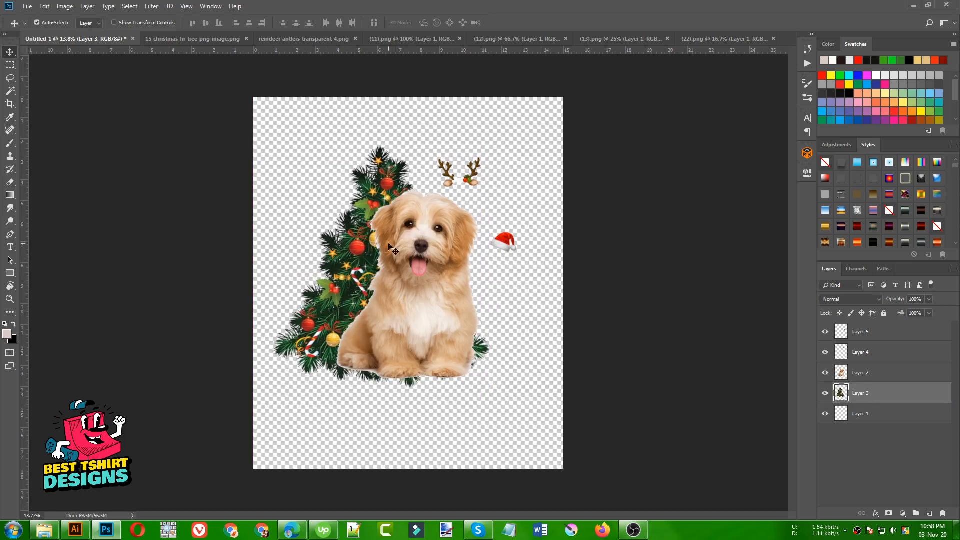
- Scale the fir tree down to about 88.6% of its size
{"action": "key", "text": "ctrl+t"}
{"action": "left_click_drag", "start_coordinate": [490, 388], "coordinate": [477, 379]}
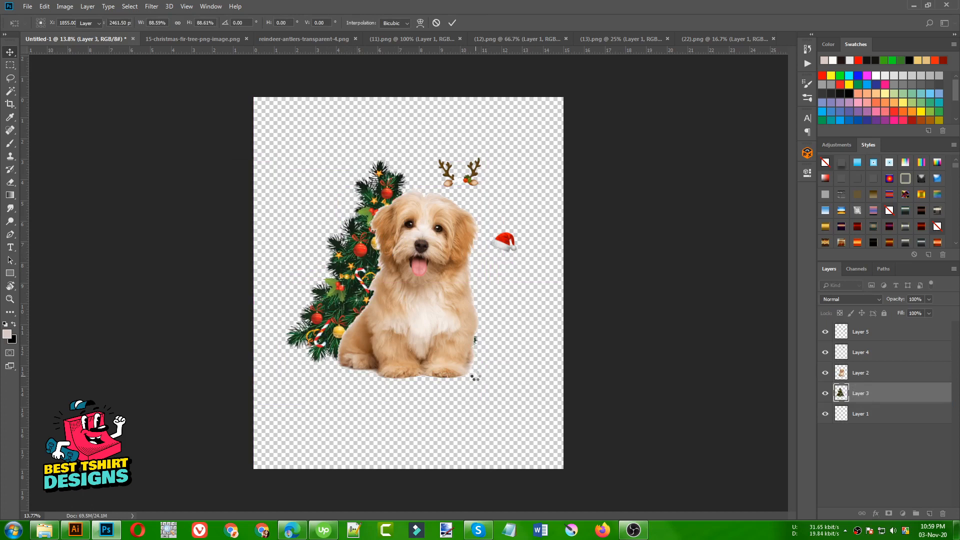
{"action": "key", "text": "Return"}
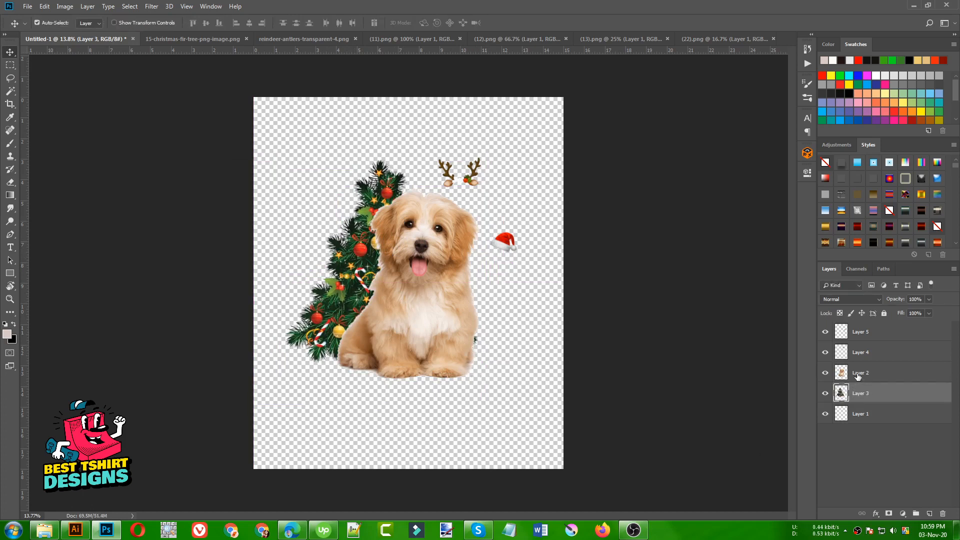
- Scale the puppy down to about 80% and position it in front of the fir tree's right half
{"action": "left_click", "coordinate": [847, 376]}
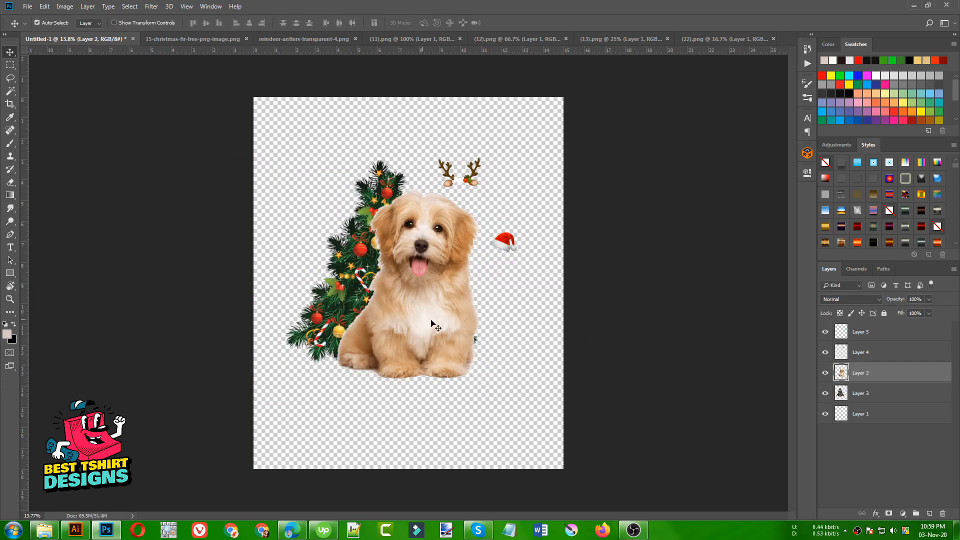
{"action": "left_click_drag", "start_coordinate": [423, 322], "coordinate": [439, 321]}
{"action": "key", "text": "ctrl+t"}
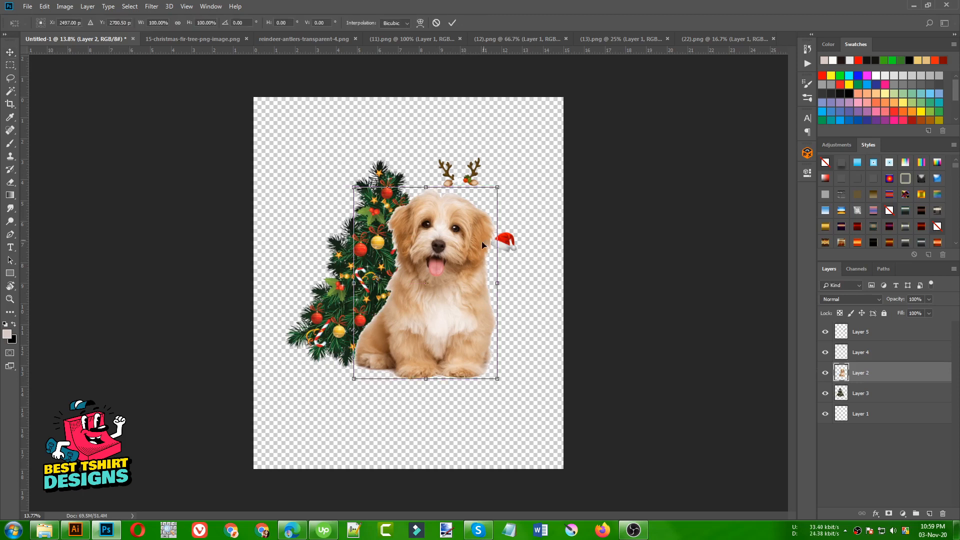
{"action": "left_click_drag", "start_coordinate": [494, 191], "coordinate": [483, 209]}
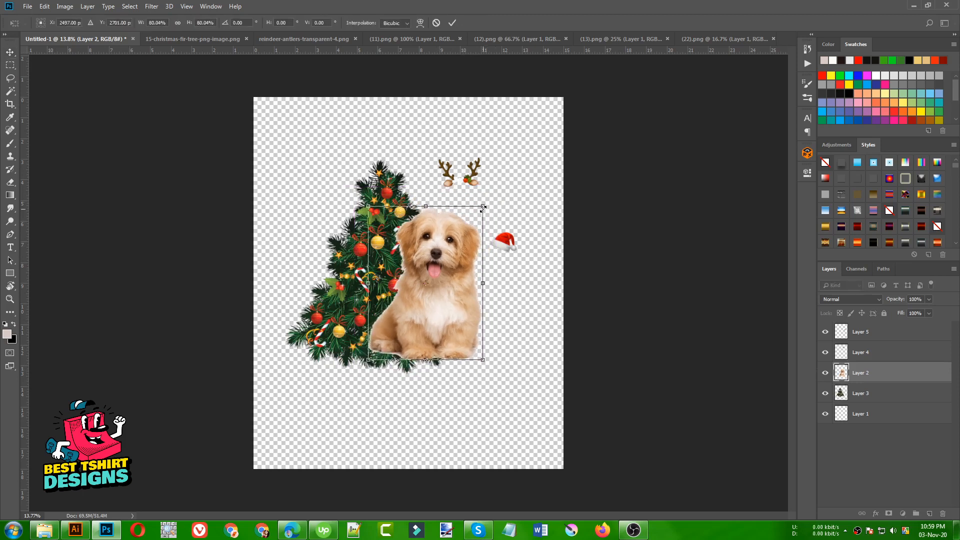
{"action": "key", "text": "Return"}
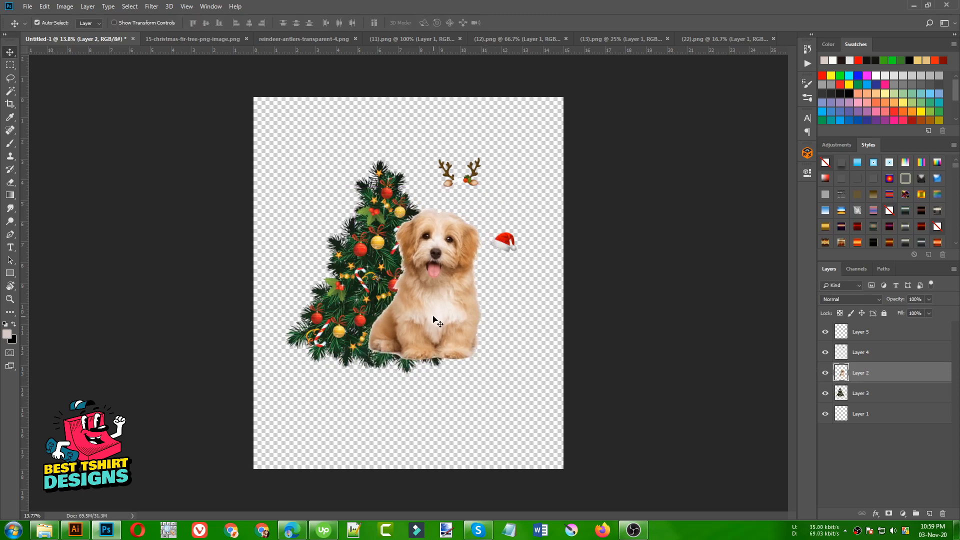
{"action": "left_click_drag", "start_coordinate": [432, 322], "coordinate": [427, 331]}
- Place the Santa hat over the puppy's head and enlarge it to about the width of the head
{"action": "scroll", "coordinate": [427, 325], "scroll_direction": "up", "scroll_amount": 3}
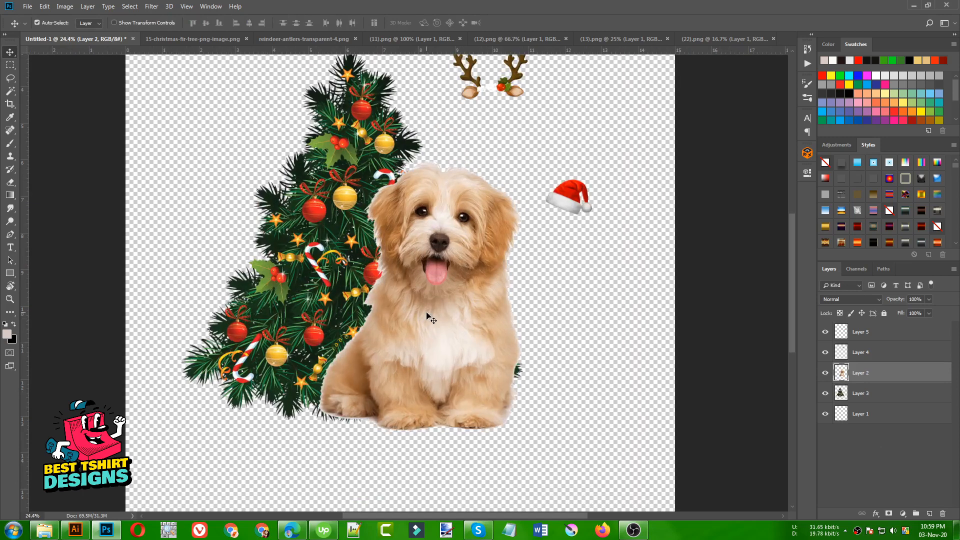
{"action": "scroll", "coordinate": [270, 283], "scroll_direction": "down", "scroll_amount": 3}
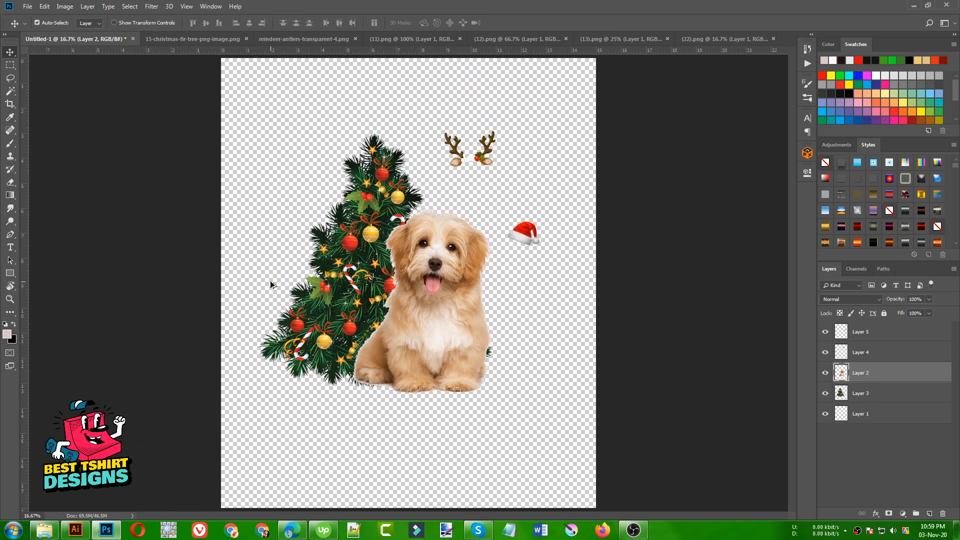
{"action": "scroll", "coordinate": [512, 326], "scroll_direction": "up", "scroll_amount": 1}
{"action": "scroll", "coordinate": [469, 240], "scroll_direction": "up", "scroll_amount": 5}
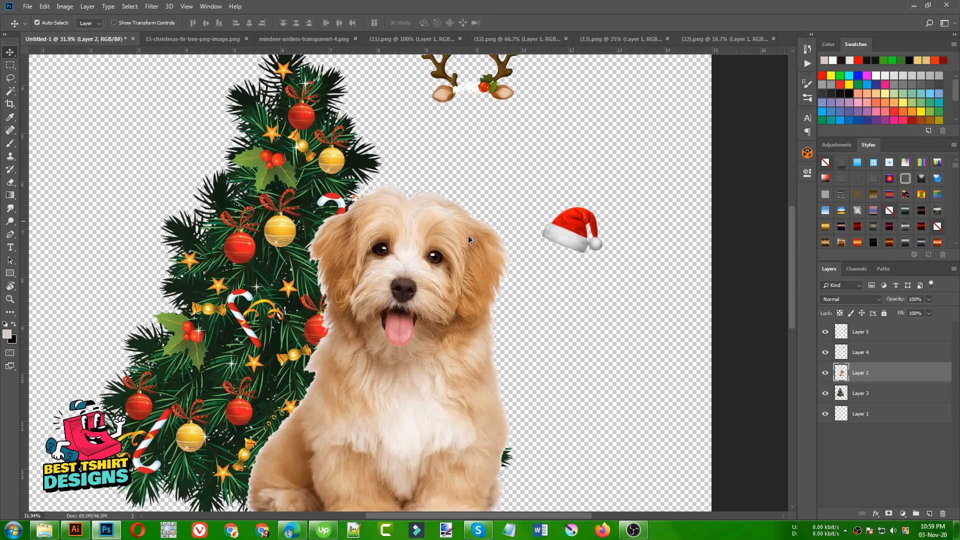
{"action": "left_click", "coordinate": [867, 353]}
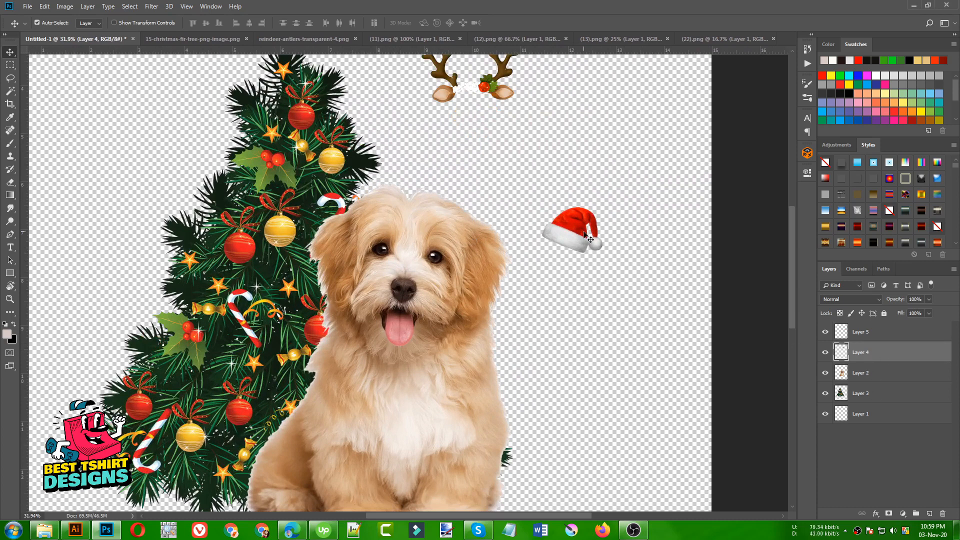
{"action": "left_click_drag", "start_coordinate": [585, 235], "coordinate": [508, 275]}
{"action": "key", "text": "ctrl+t"}
{"action": "key", "text": "Return"}
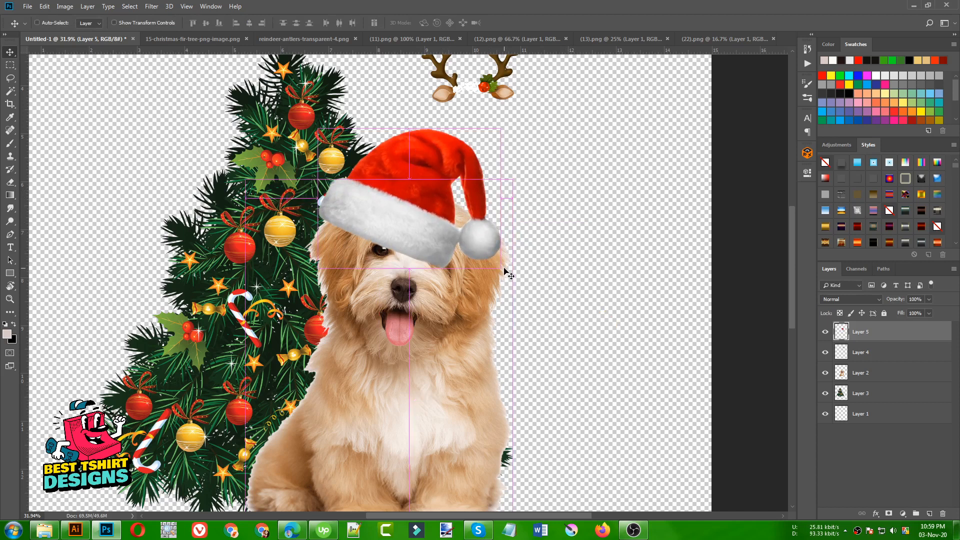
- Start a free transform on the Santa hat and open the OSD hotkey display
{"action": "key", "text": "ctrl+t"}
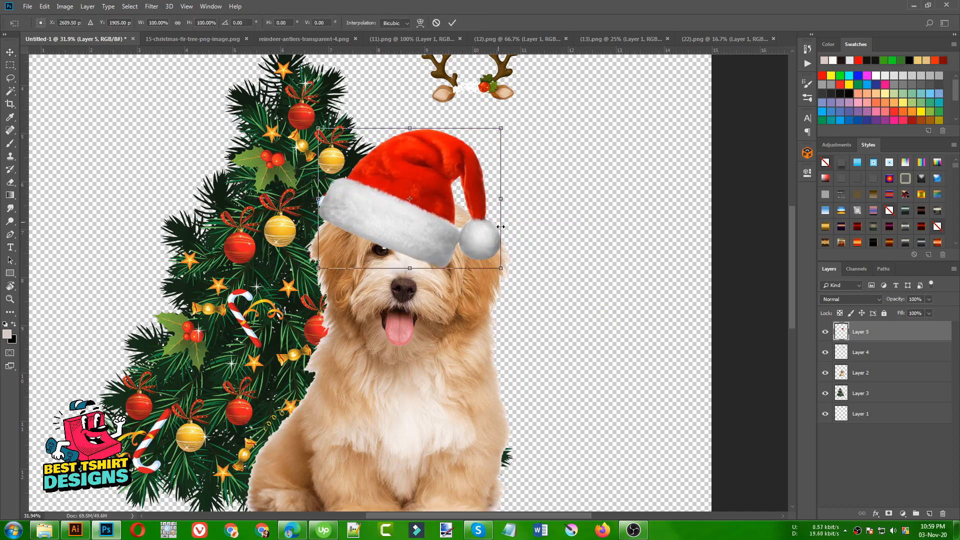
{"action": "left_click", "coordinate": [174, 528]}
{"action": "left_click", "coordinate": [716, 452]}
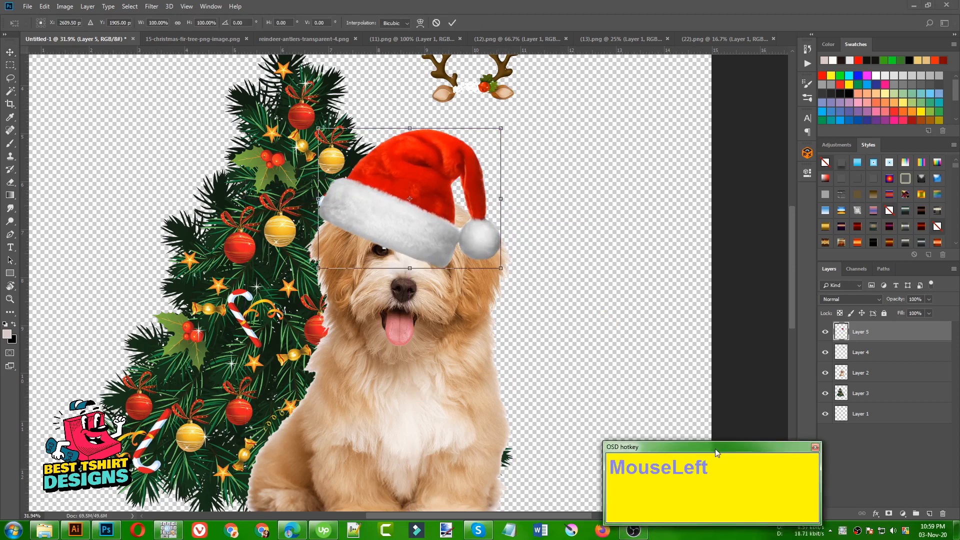
{"action": "left_click_drag", "start_coordinate": [716, 453], "coordinate": [720, 447]}
- Rotate the Santa hat counterclockwise until its brim is nearly level, and seat it on the puppy's head above the eyes
{"action": "left_click", "coordinate": [474, 212]}
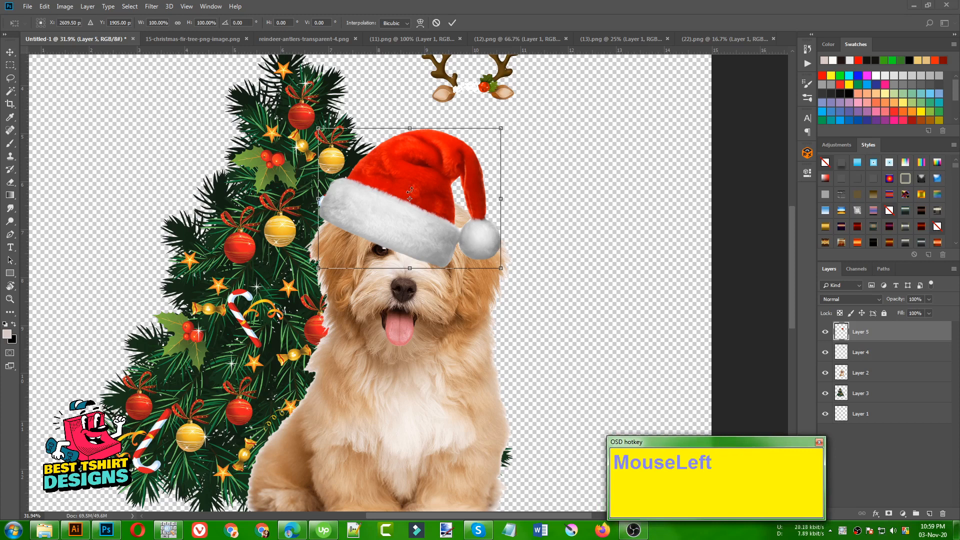
{"action": "left_click_drag", "start_coordinate": [504, 275], "coordinate": [526, 251]}
{"action": "left_click_drag", "start_coordinate": [441, 234], "coordinate": [460, 208]}
{"action": "double_click", "coordinate": [461, 207]}
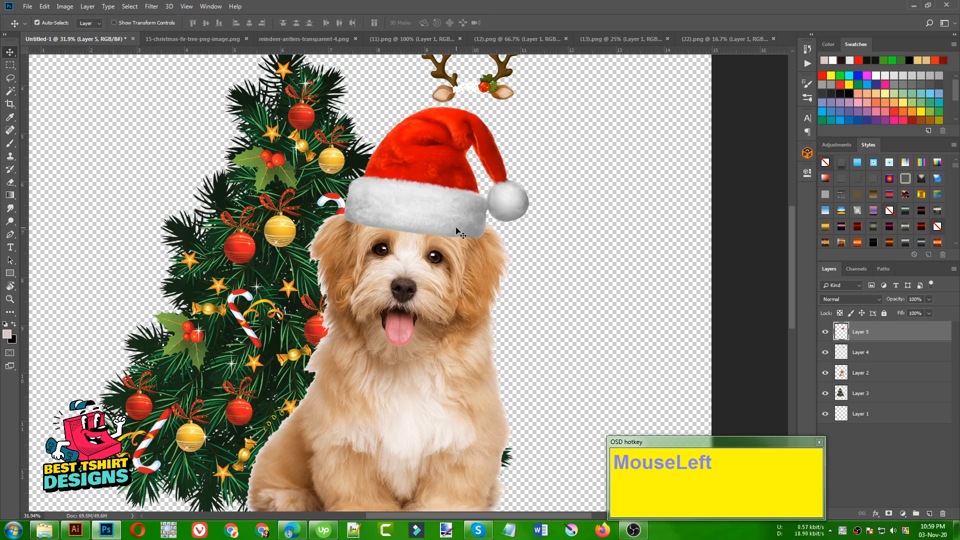
- Start a custom warp on the Santa hat
{"action": "key", "text": "ctrl+t"}
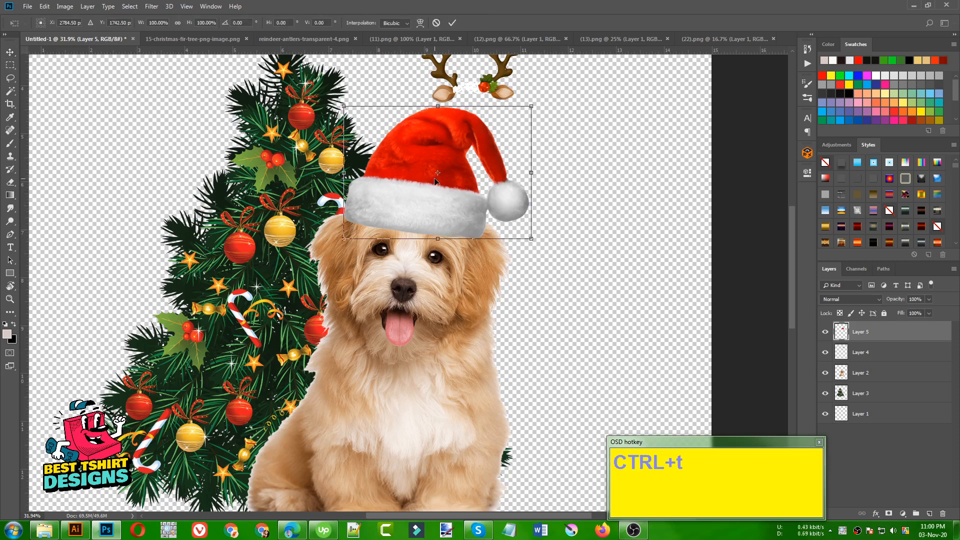
{"action": "left_click", "coordinate": [420, 23]}
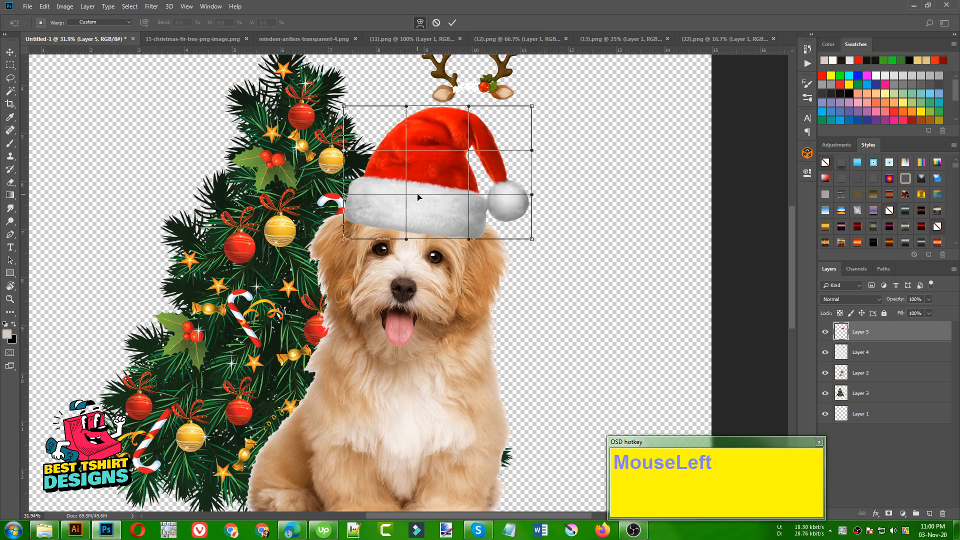
- Switch to Illustrator, look at the Envelope Distort options for the Christmas artwork, and return to Photoshop
{"action": "left_click", "coordinate": [76, 530]}
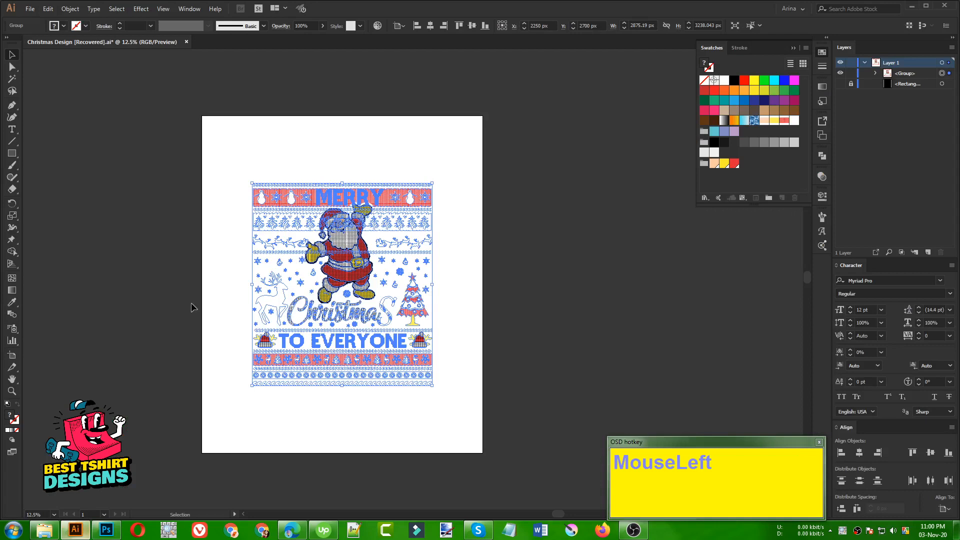
{"action": "left_click", "coordinate": [70, 9]}
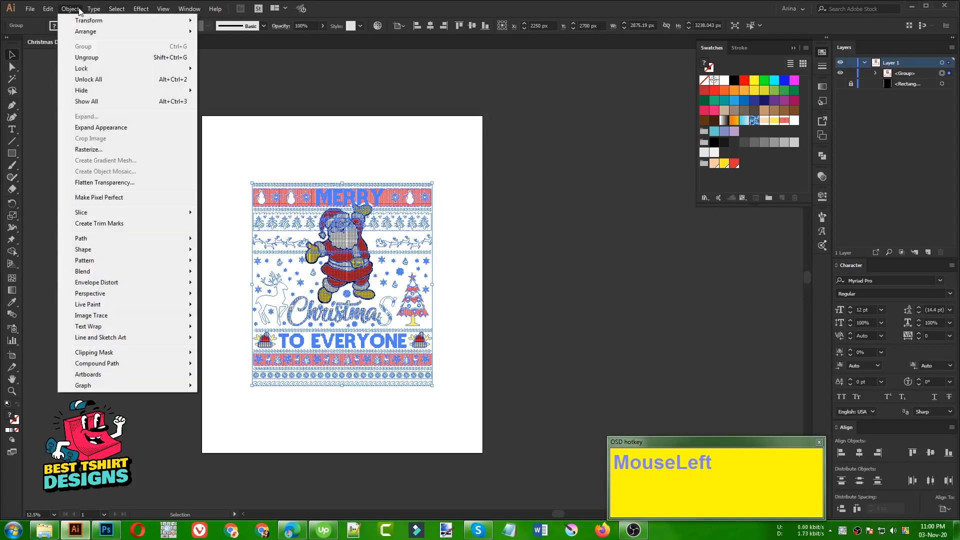
{"action": "mouse_move", "coordinate": [150, 283]}
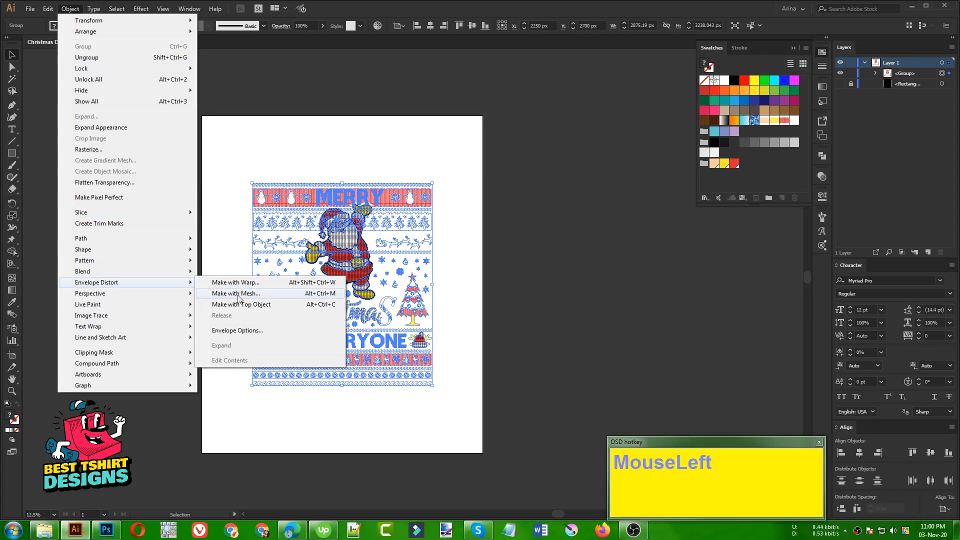
{"action": "left_click", "coordinate": [106, 530]}
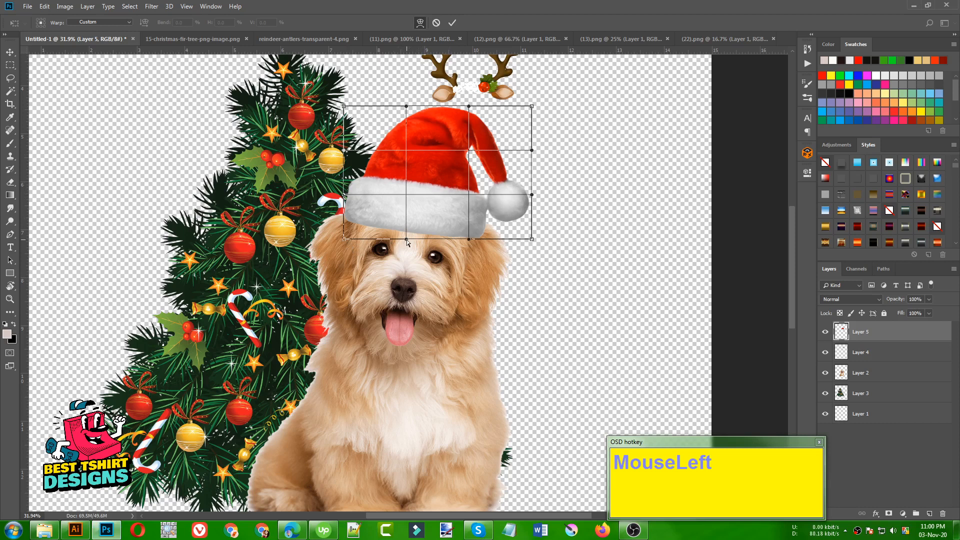
- Warp the Santa hat's brim into an upward curve over the puppy's forehead, pulling both lower corners of the mesh slightly down and outward
{"action": "left_click_drag", "start_coordinate": [407, 240], "coordinate": [407, 215]}
{"action": "left_click_drag", "start_coordinate": [471, 239], "coordinate": [470, 222]}
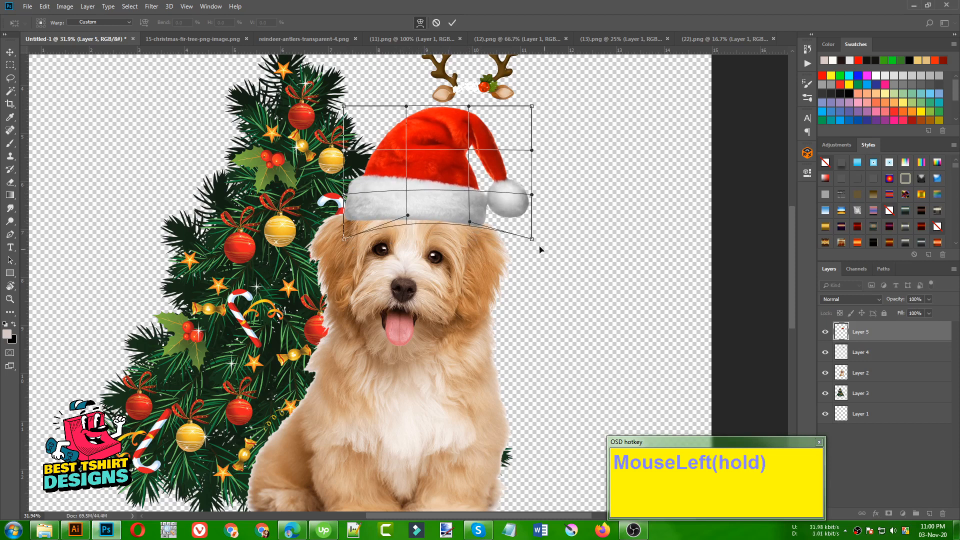
{"action": "left_click_drag", "start_coordinate": [532, 239], "coordinate": [539, 258]}
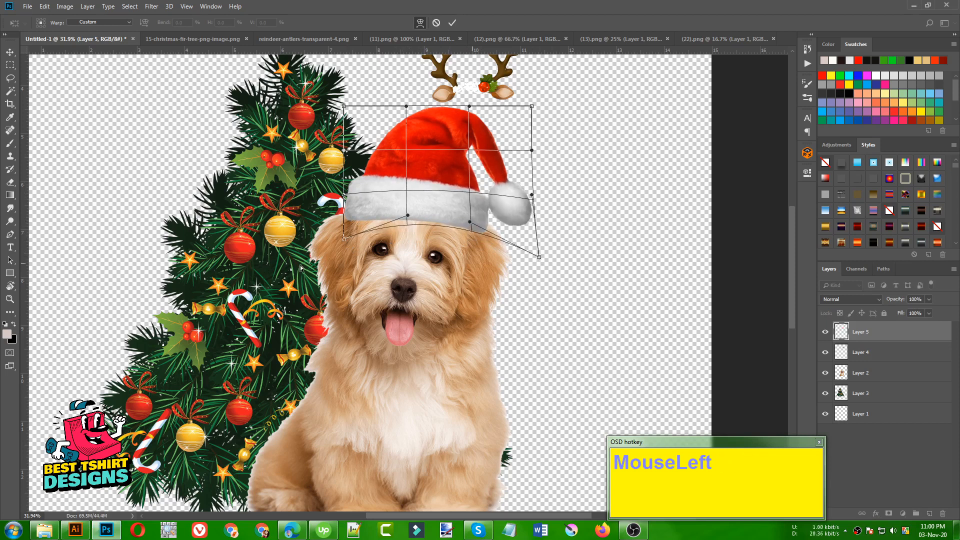
{"action": "left_click_drag", "start_coordinate": [343, 240], "coordinate": [346, 248]}
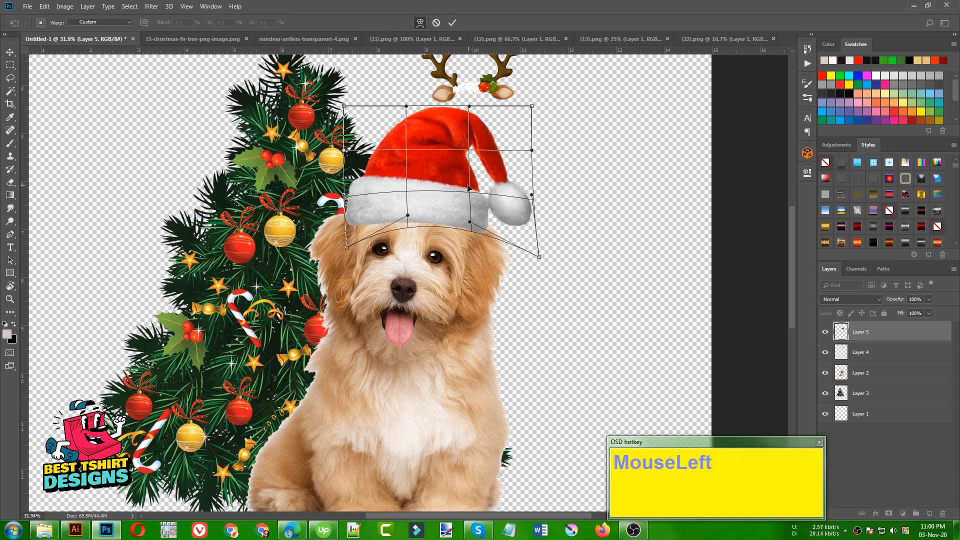
{"action": "left_click_drag", "start_coordinate": [470, 194], "coordinate": [472, 187]}
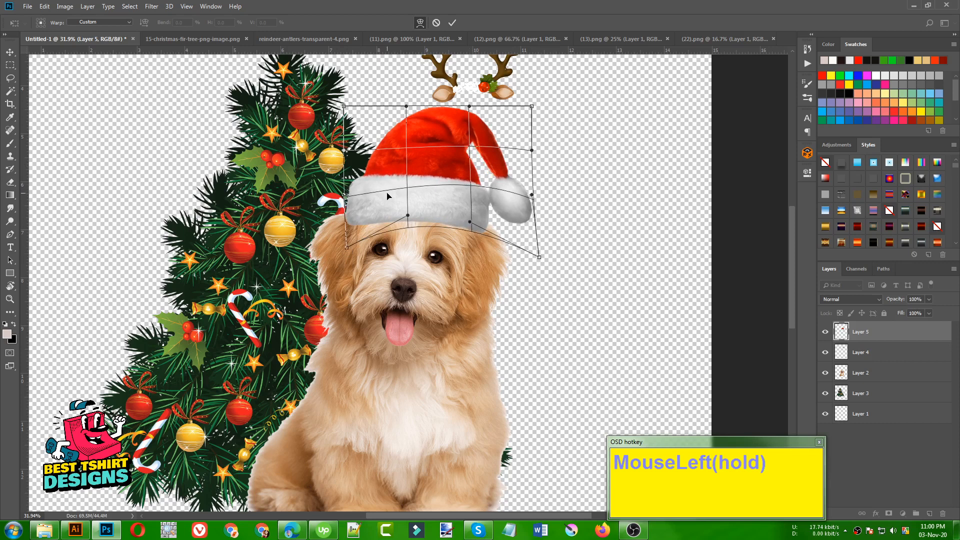
{"action": "left_click_drag", "start_coordinate": [405, 188], "coordinate": [406, 183]}
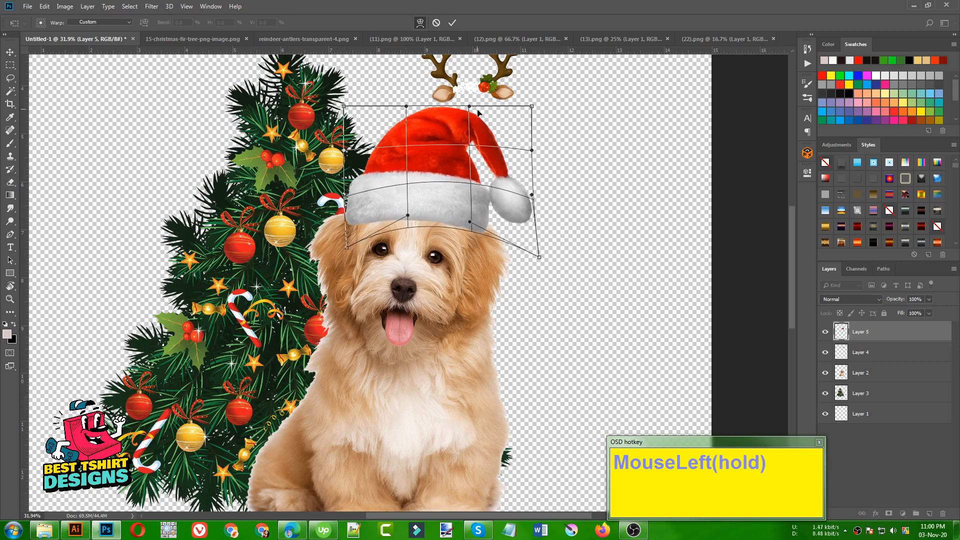
- Raise the hat's crown slightly, fine-tune the brim ends and pompom corner, and apply the warp
{"action": "left_click_drag", "start_coordinate": [469, 106], "coordinate": [470, 102]}
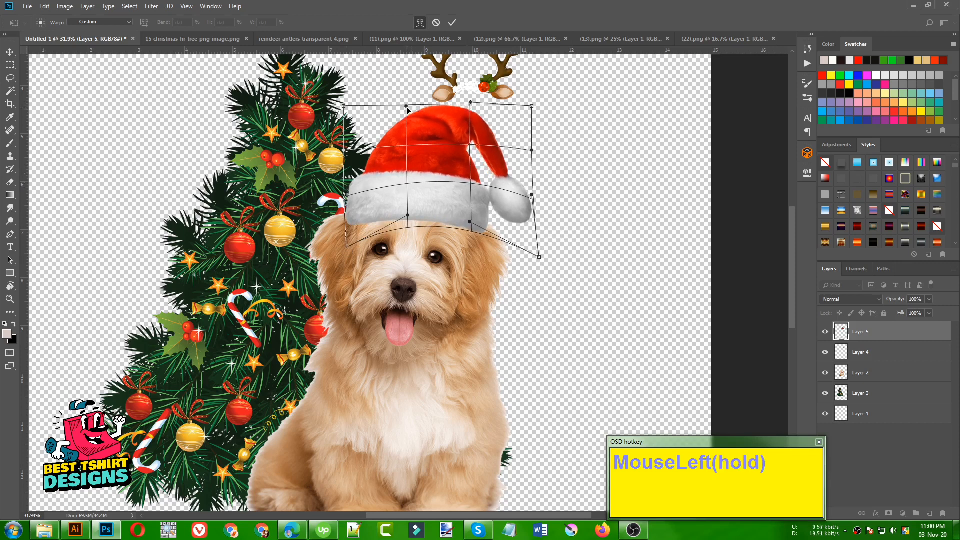
{"action": "left_click_drag", "start_coordinate": [407, 107], "coordinate": [406, 100]}
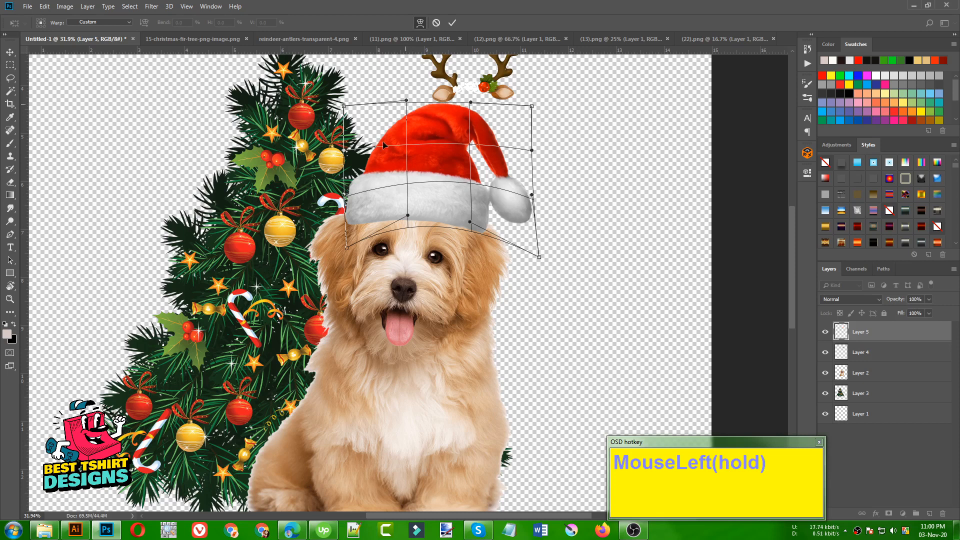
{"action": "left_click_drag", "start_coordinate": [347, 199], "coordinate": [350, 198]}
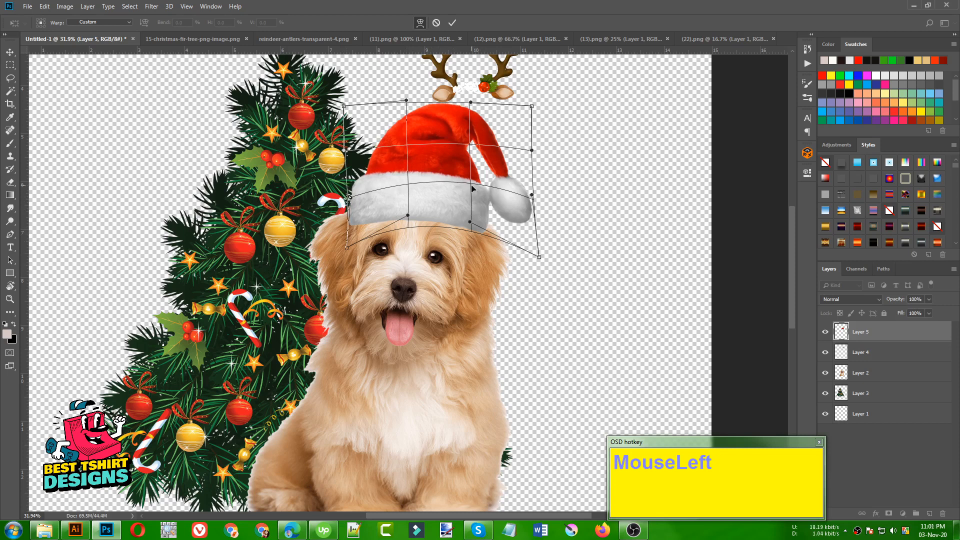
{"action": "left_click_drag", "start_coordinate": [471, 188], "coordinate": [471, 190]}
{"action": "left_click_drag", "start_coordinate": [538, 260], "coordinate": [549, 262]}
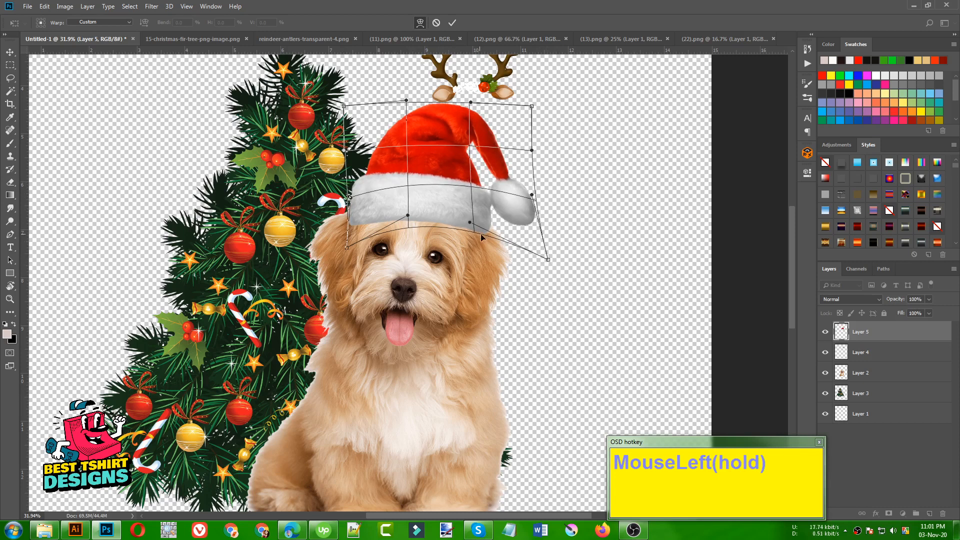
{"action": "left_click_drag", "start_coordinate": [478, 238], "coordinate": [473, 229]}
{"action": "double_click", "coordinate": [472, 229]}
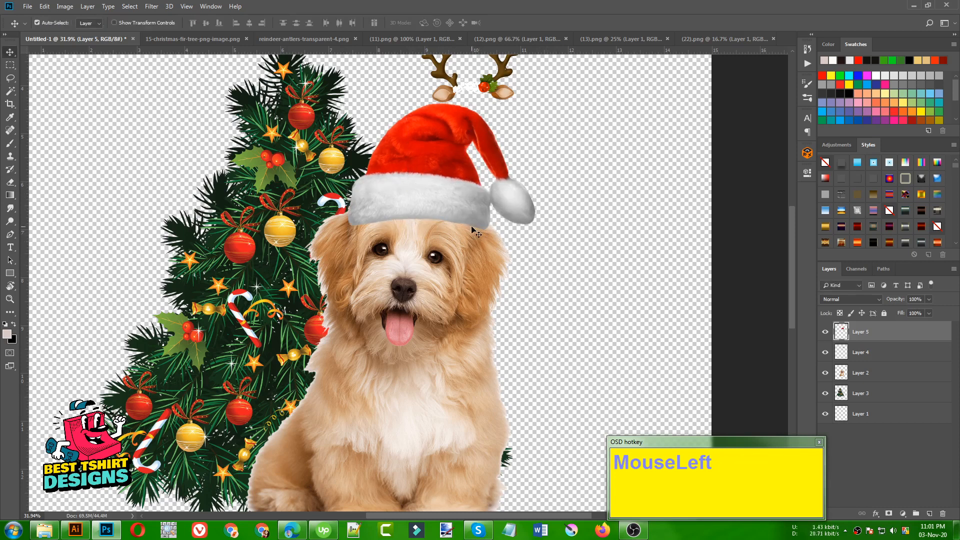
- Warp the Santa hat again to nudge the brim end nearest the tree slightly up and outward
{"action": "scroll", "coordinate": [348, 208], "scroll_direction": "down", "scroll_amount": 1, "text": "alt"}
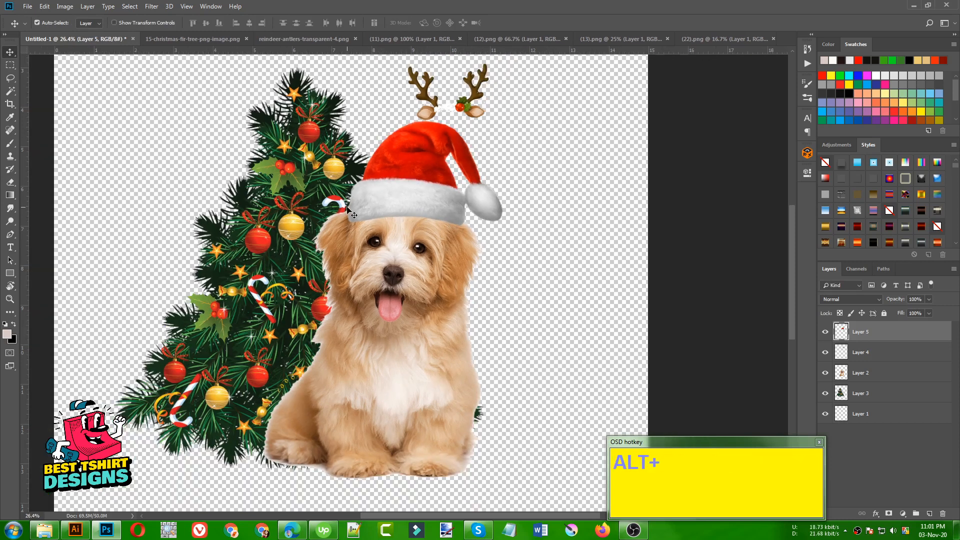
{"action": "scroll", "coordinate": [404, 215], "scroll_direction": "up", "scroll_amount": 2, "text": "alt"}
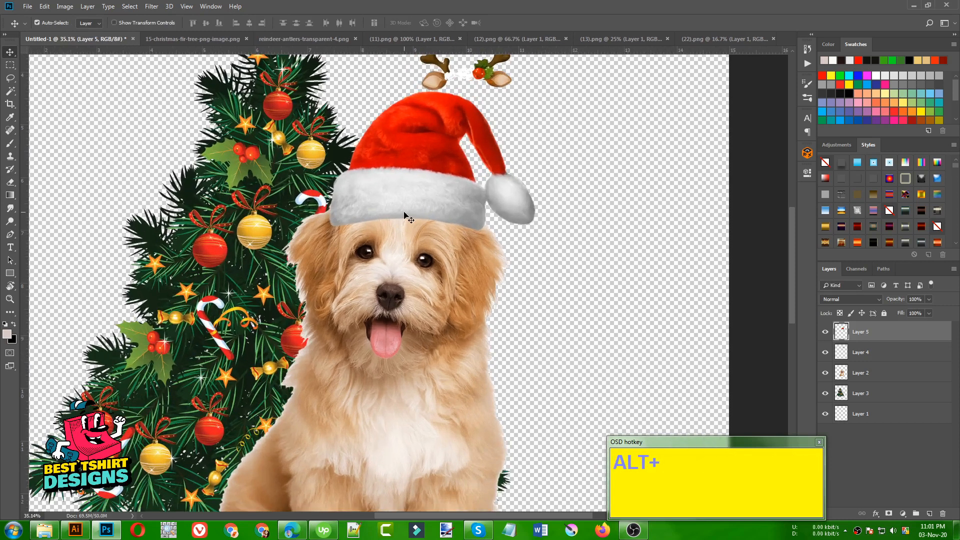
{"action": "key", "text": "ctrl+t"}
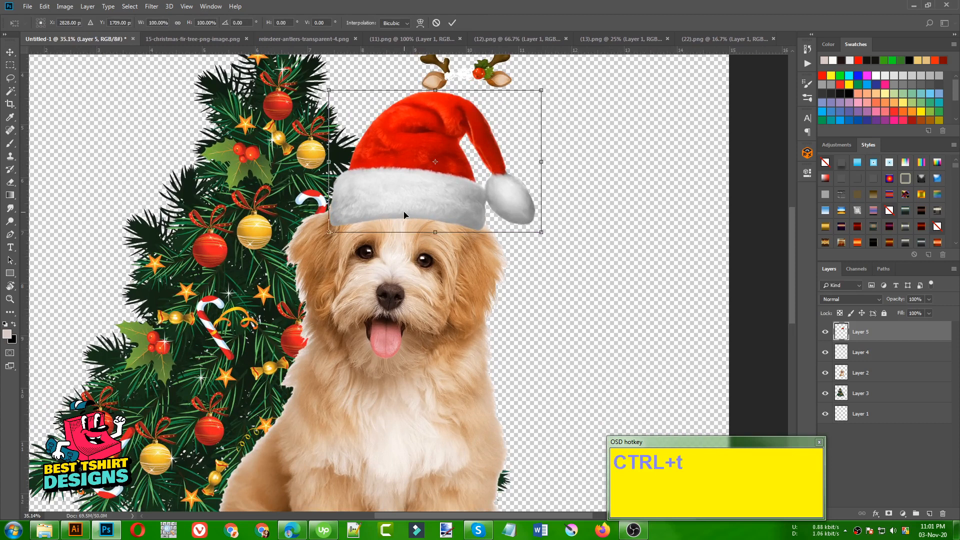
{"action": "left_click", "coordinate": [421, 23]}
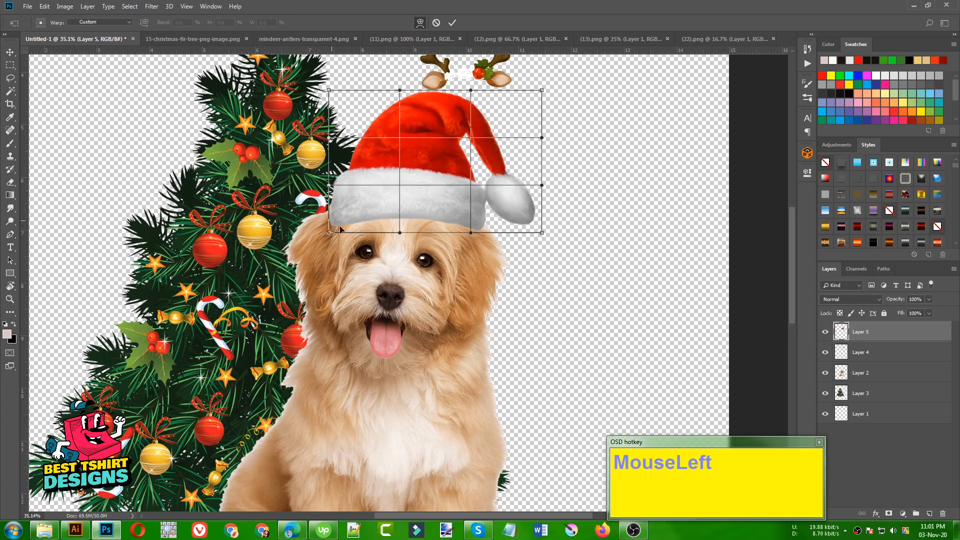
{"action": "left_click_drag", "start_coordinate": [330, 232], "coordinate": [326, 227]}
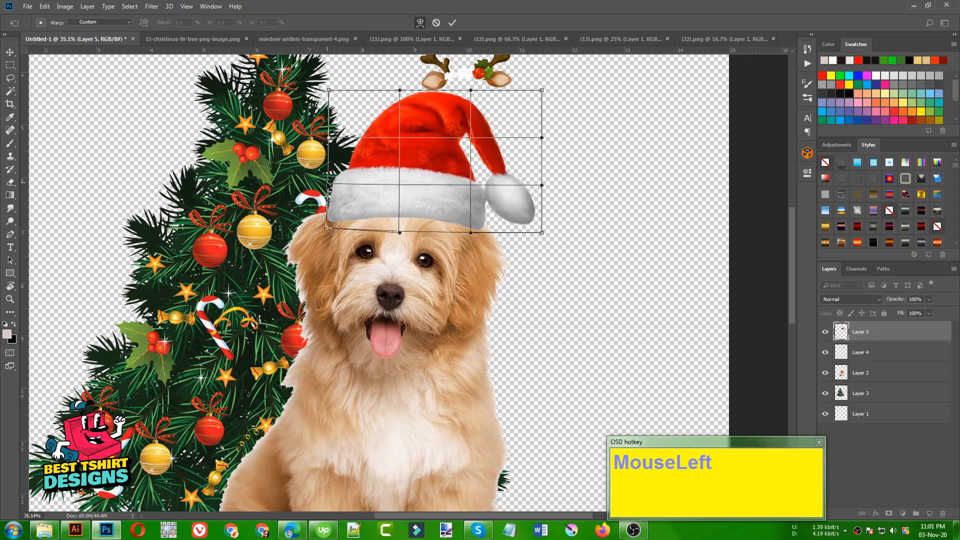
{"action": "left_click_drag", "start_coordinate": [328, 184], "coordinate": [329, 178]}
{"action": "key", "text": "Return"}
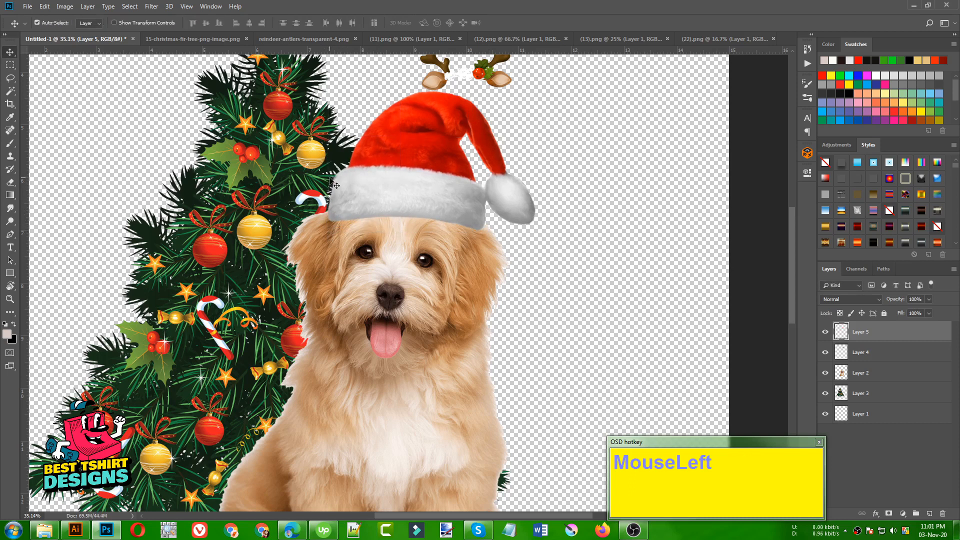
- Check the design with the antlers layer hidden and shown
{"action": "scroll", "coordinate": [330, 181], "scroll_direction": "down", "scroll_amount": 1, "text": "alt"}
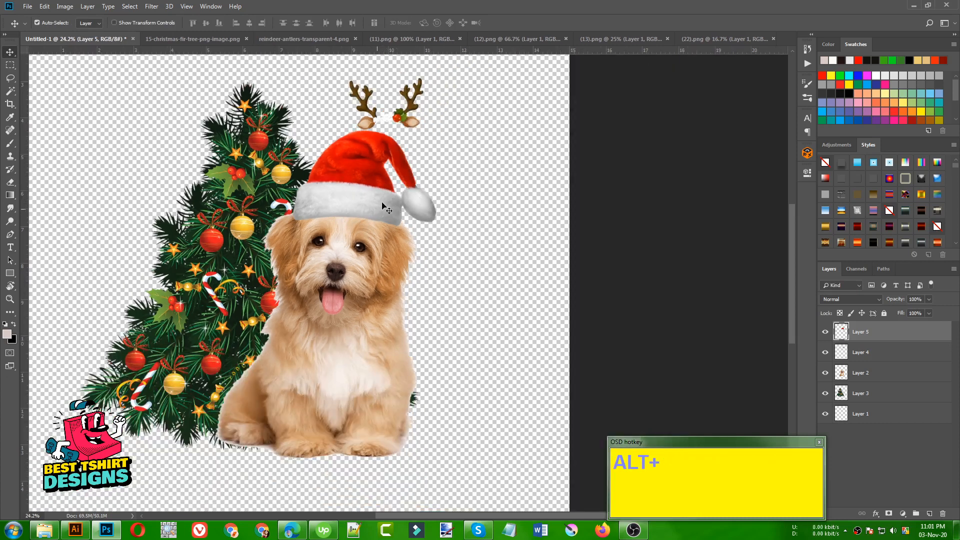
{"action": "left_click", "coordinate": [826, 352]}
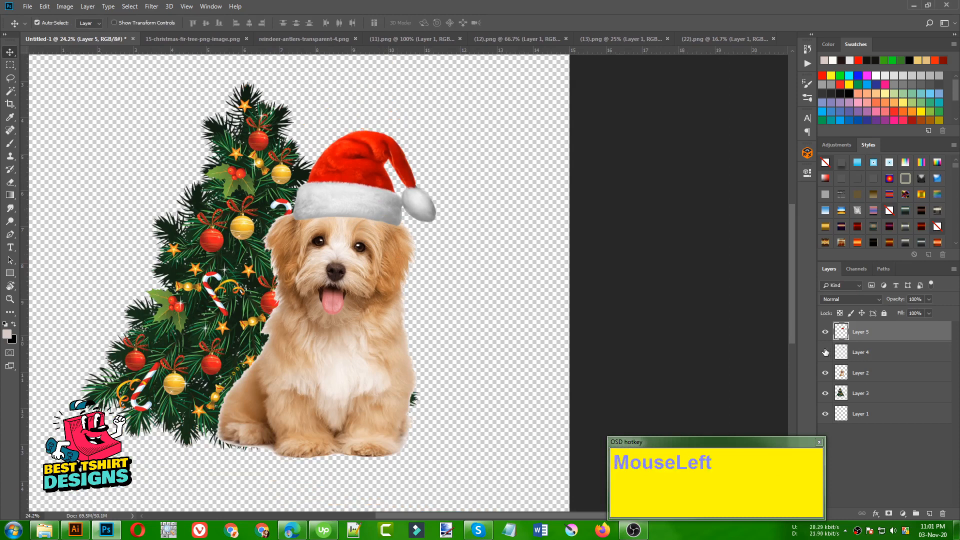
{"action": "left_click", "coordinate": [825, 352]}
{"action": "left_click", "coordinate": [826, 352]}
{"action": "left_click", "coordinate": [826, 352]}
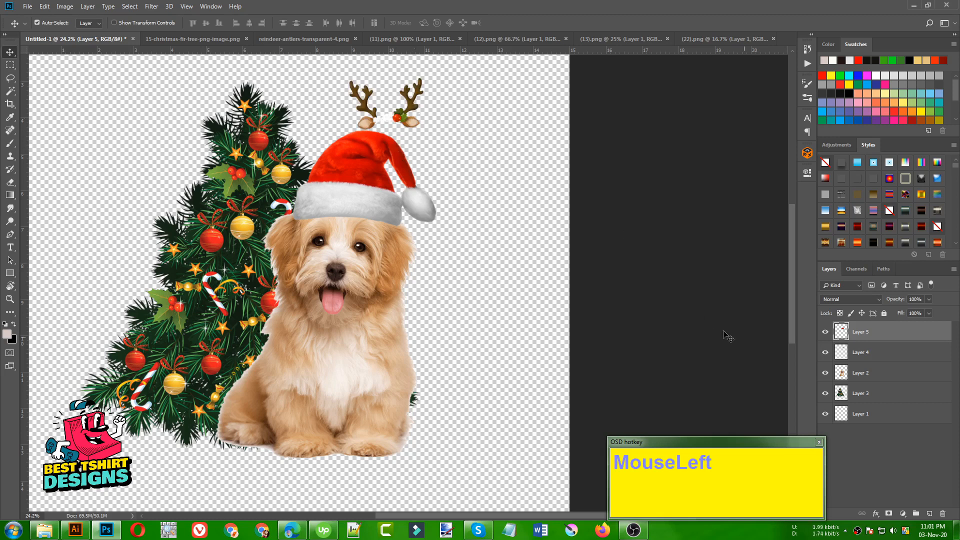
- Undo the unwanted shift of the tree and antlers, and move only the antlers to the empty area right of the Santa hat
{"action": "left_click_drag", "start_coordinate": [402, 106], "coordinate": [389, 111]}
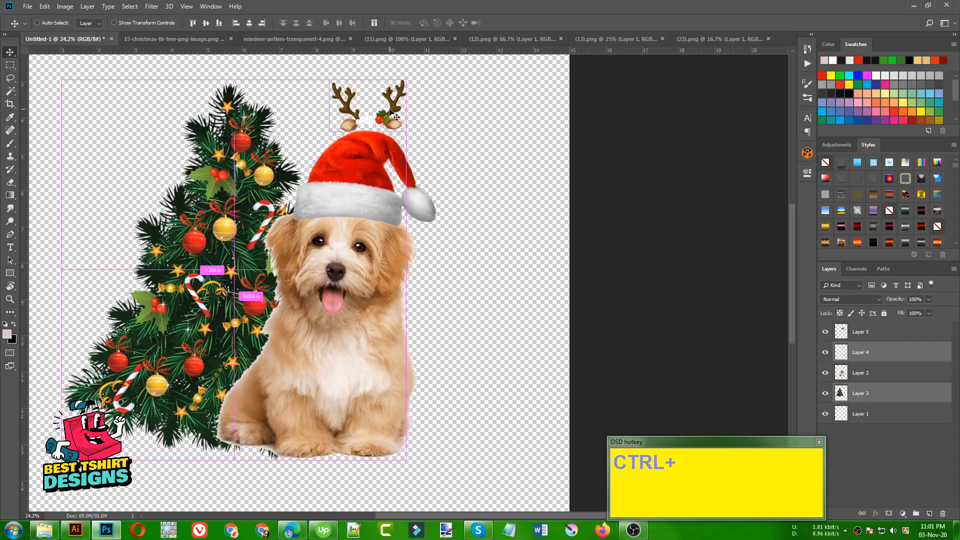
{"action": "key", "text": "ctrl+z"}
{"action": "left_click", "coordinate": [466, 136]}
{"action": "left_click_drag", "start_coordinate": [446, 125], "coordinate": [551, 197]}
- Try enlarging the whole antler pair to about 230% and tilting it about 12° clockwise behind the hat, and undo the transform
{"action": "key", "text": "ctrl+t"}
{"action": "left_click_drag", "start_coordinate": [562, 141], "coordinate": [573, 165]}
{"action": "left_click_drag", "start_coordinate": [494, 168], "coordinate": [409, 183]}
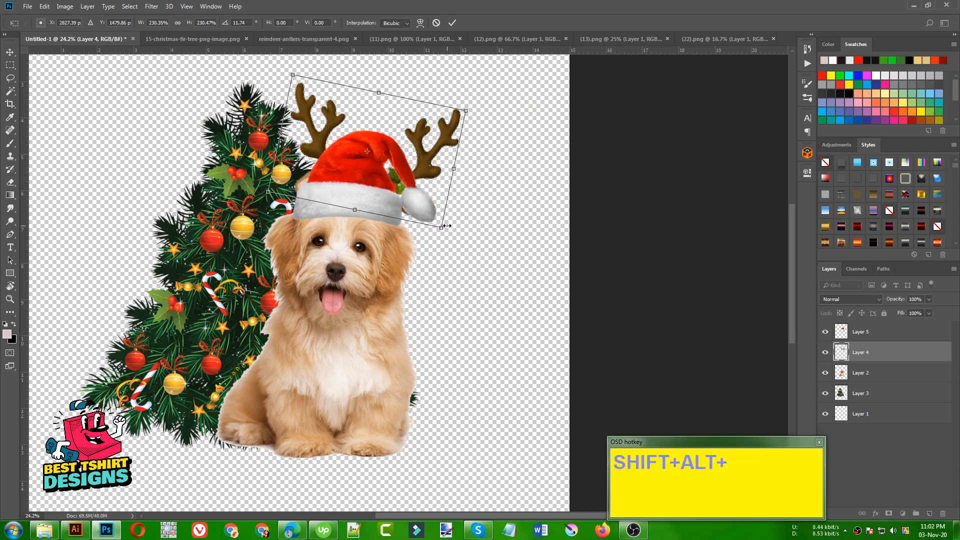
{"action": "left_click_drag", "start_coordinate": [441, 228], "coordinate": [455, 239]}
{"action": "key", "text": "ctrl+z"}
{"action": "key", "text": "alt+z"}
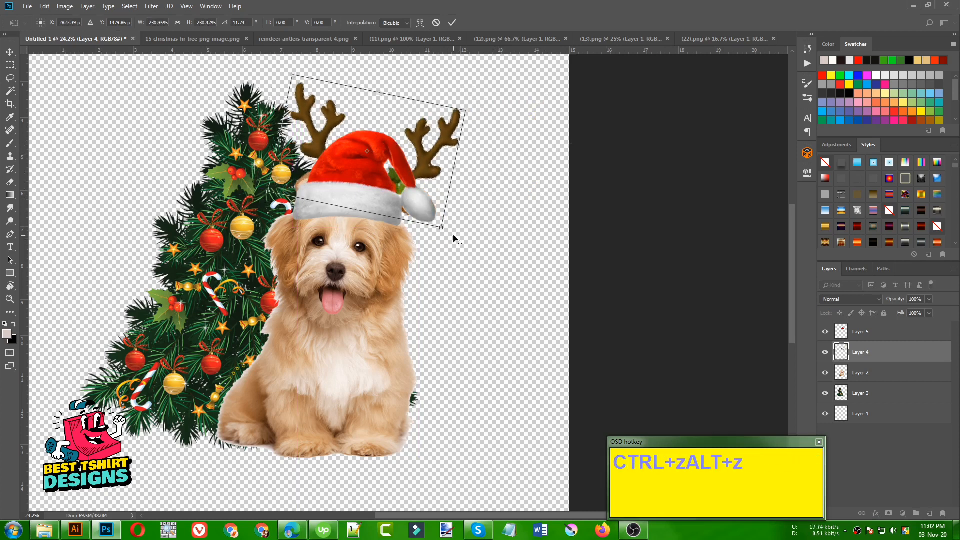
{"action": "key", "text": "Return"}
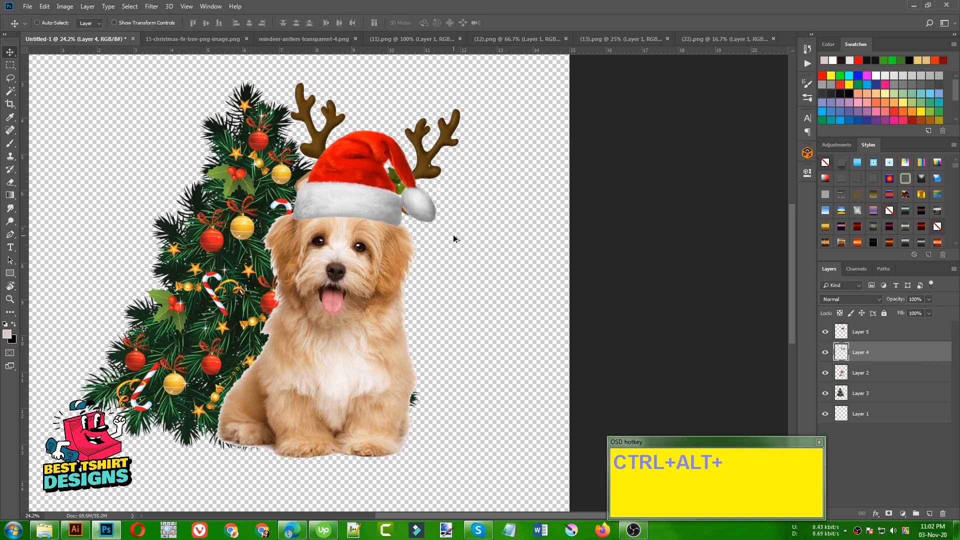
{"action": "key", "text": "ctrl+alt+z"}
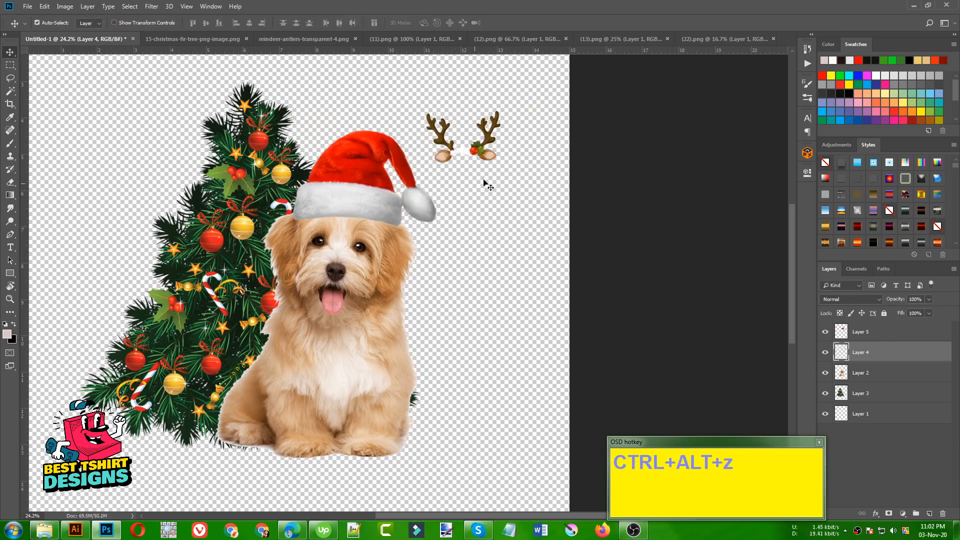
- Lasso the right antler with its ear and holly, and move it down beside the puppy, apart from the other antler
{"action": "left_click", "coordinate": [12, 78]}
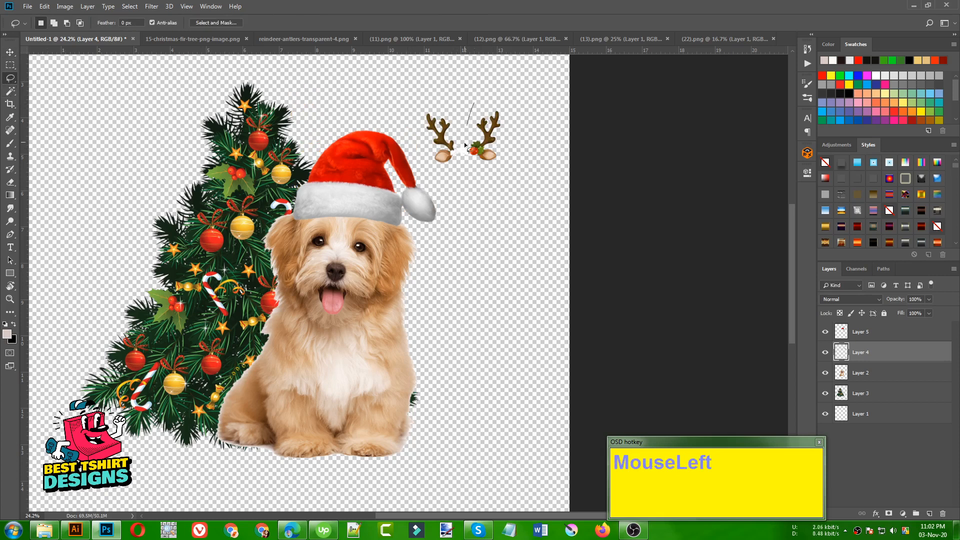
{"action": "mouse_move", "coordinate": [465, 144]}
{"action": "left_mouse_down"}
{"action": "mouse_move", "coordinate": [467, 167]}
{"action": "mouse_move", "coordinate": [497, 174]}
{"action": "left_mouse_up"}
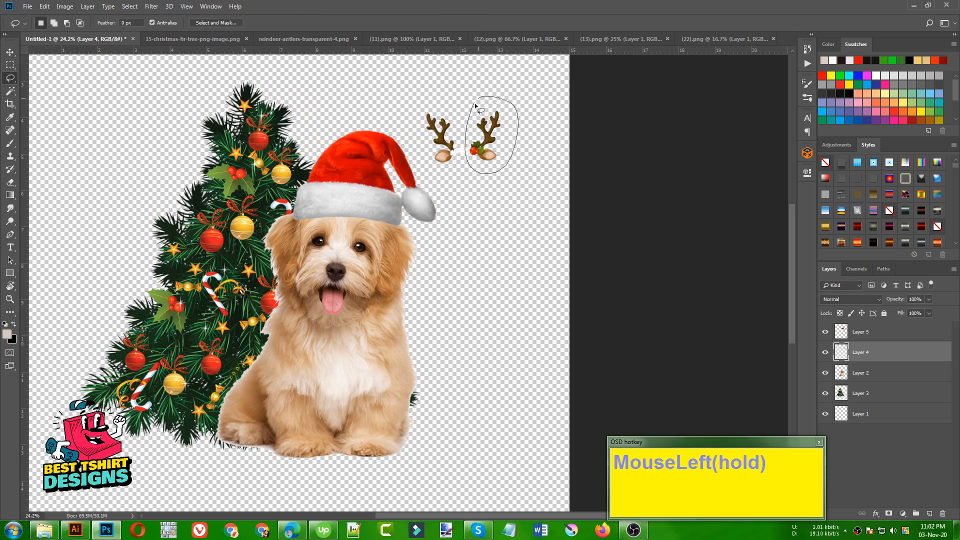
{"action": "left_click_drag", "start_coordinate": [475, 103], "coordinate": [476, 104]}
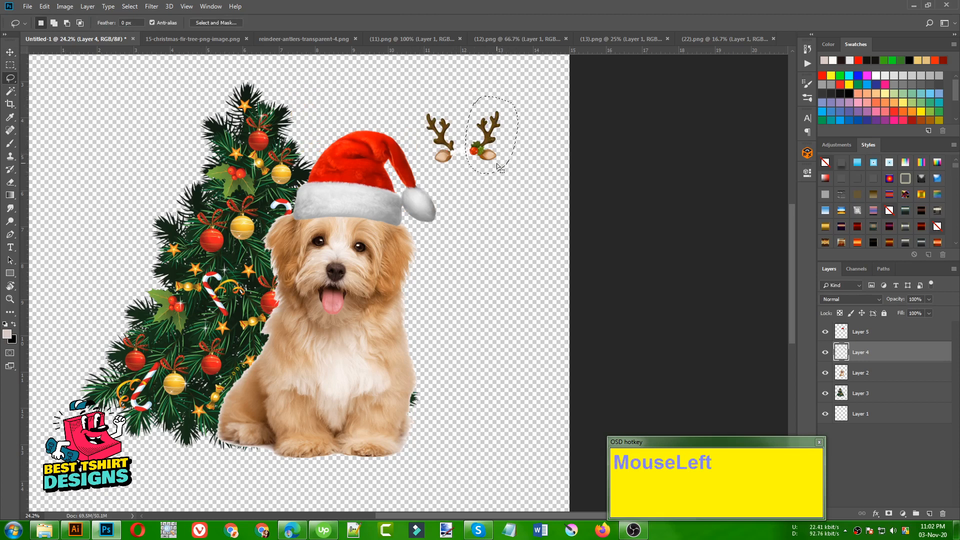
{"action": "key", "text": "v"}
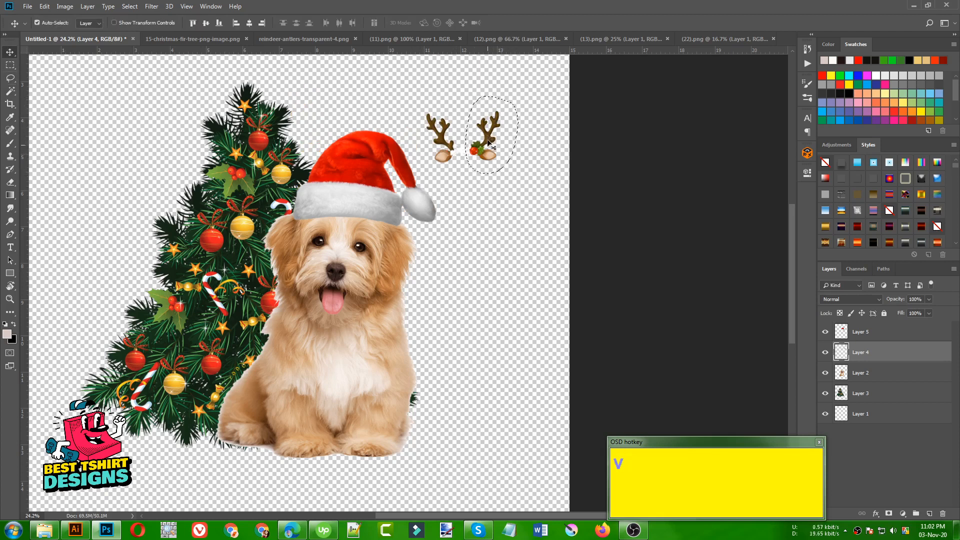
{"action": "mouse_move", "coordinate": [491, 140]}
{"action": "left_mouse_down"}
{"action": "mouse_move", "coordinate": [494, 225]}
{"action": "mouse_move", "coordinate": [478, 276]}
{"action": "left_mouse_up"}
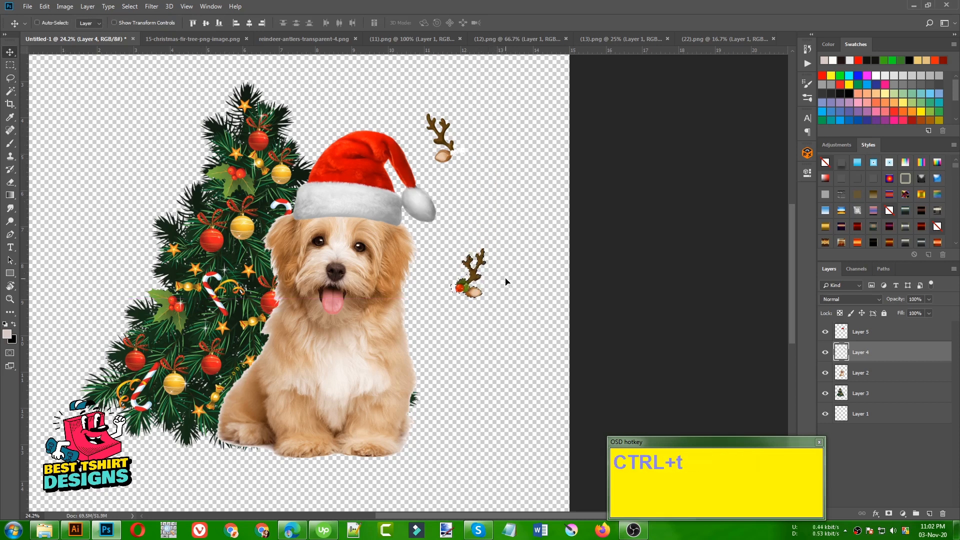
- Scale the separated antler to about 248%, tilt it about 3.6° counterclockwise behind the hat's pompom, and deselect it
{"action": "left_click_drag", "start_coordinate": [486, 248], "coordinate": [519, 223]}
{"action": "left_click", "coordinate": [484, 307]}
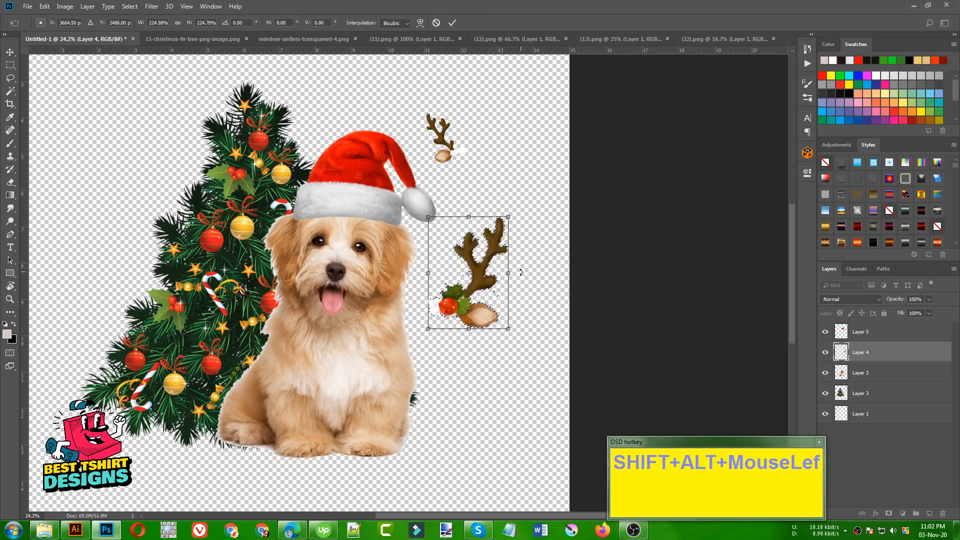
{"action": "left_click_drag", "start_coordinate": [521, 272], "coordinate": [517, 291]}
{"action": "left_click_drag", "start_coordinate": [471, 265], "coordinate": [430, 165]}
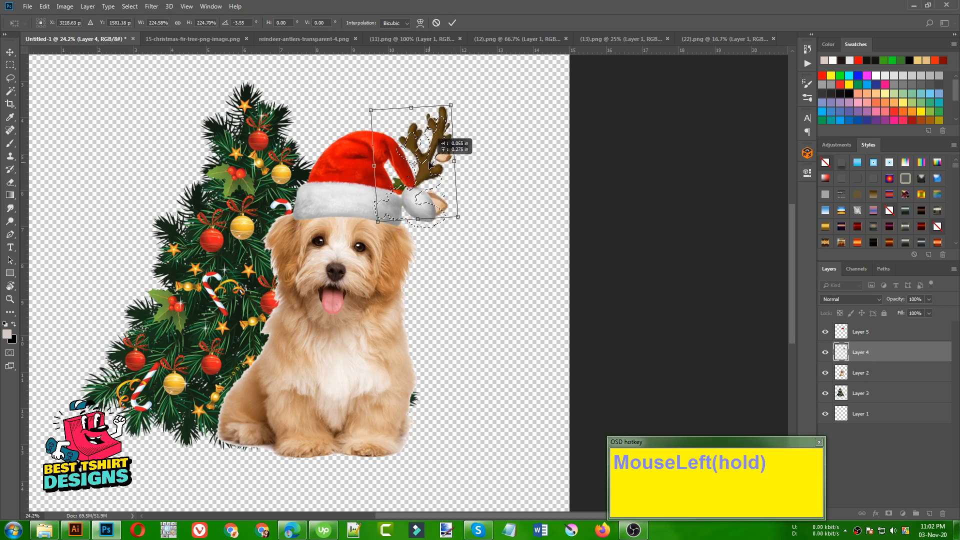
{"action": "left_click_drag", "start_coordinate": [458, 216], "coordinate": [464, 222]}
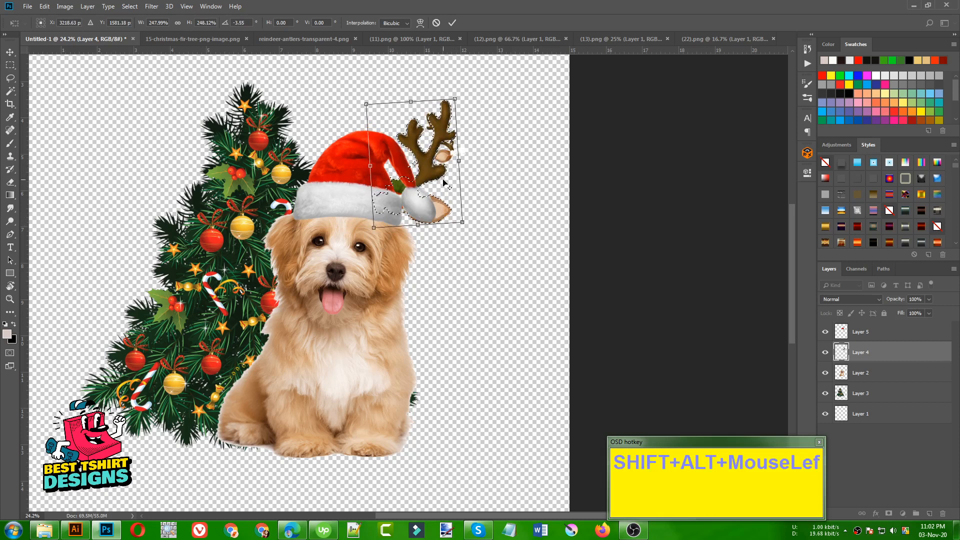
{"action": "left_click_drag", "start_coordinate": [437, 170], "coordinate": [433, 170]}
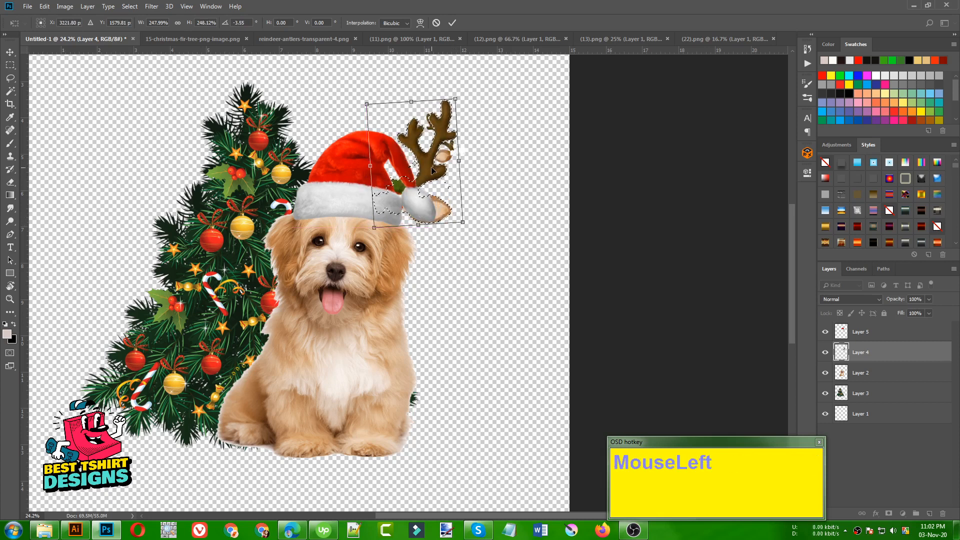
{"action": "double_click", "coordinate": [433, 170]}
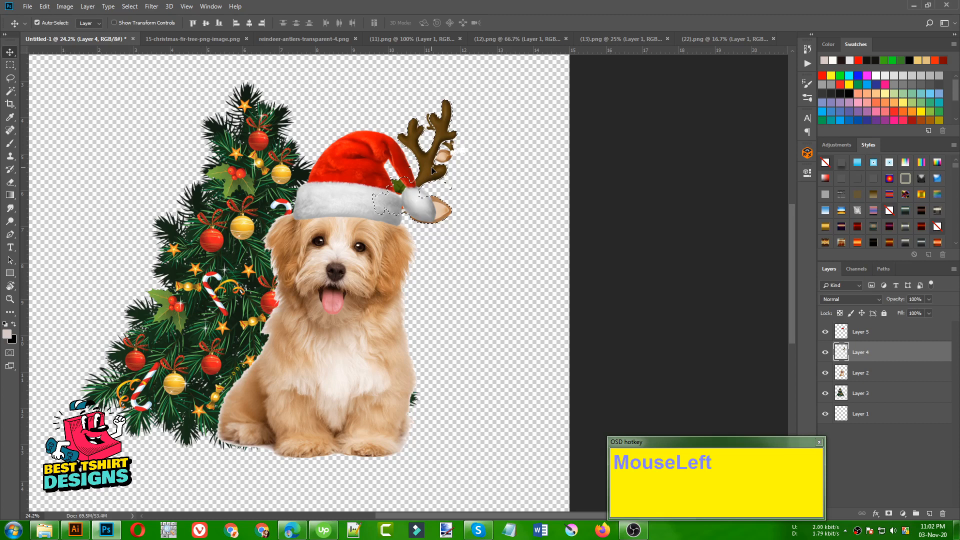
{"action": "key", "text": "ctrl+d"}
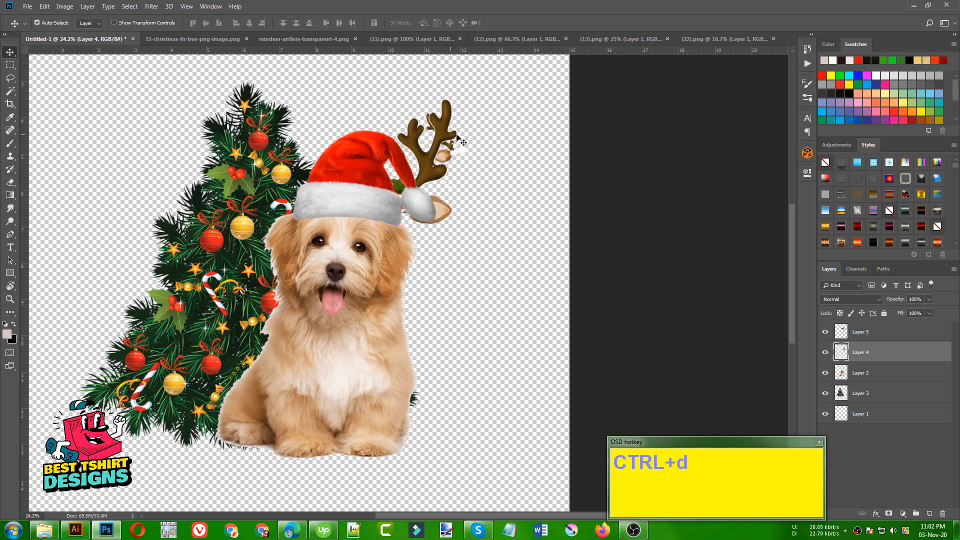
- Undo the antler's latest move, enlargement and tilt, back to the small selected antler beside the puppy
{"action": "left_click_drag", "start_coordinate": [452, 156], "coordinate": [499, 175]}
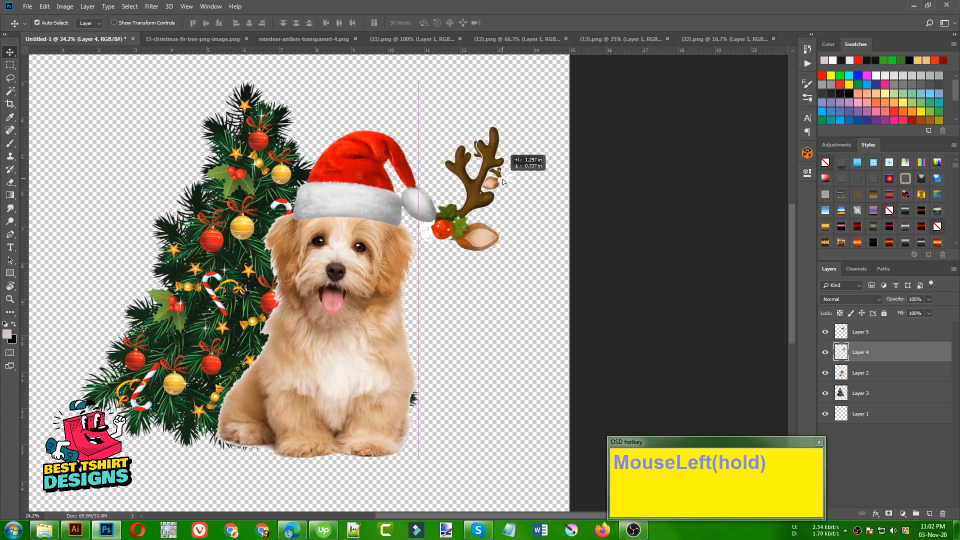
{"action": "key", "text": "ctrl+z"}
{"action": "key", "text": "ctrl"}
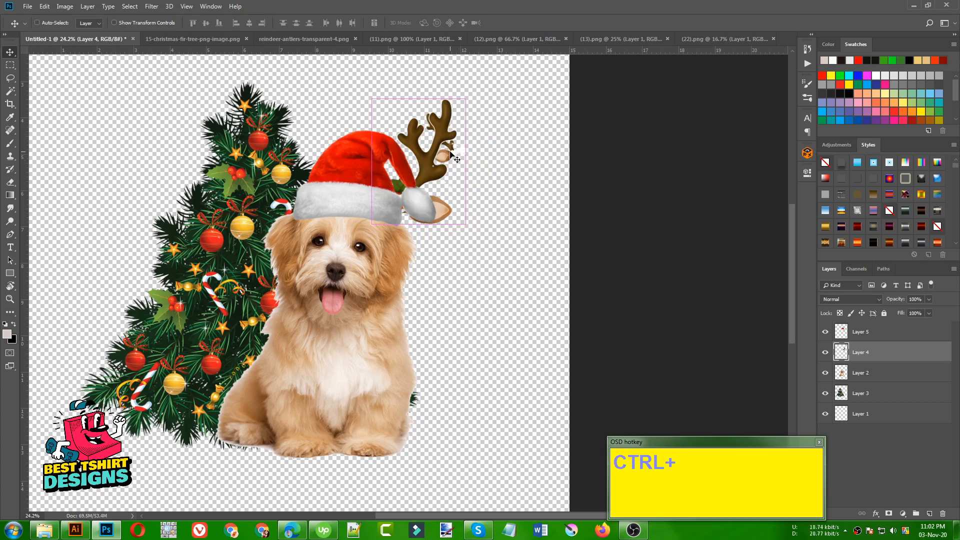
{"action": "key", "text": "ctrl+z"}
{"action": "key", "text": "ctrl+alt+z"}
{"action": "key", "text": "ctrl+alt+z"}
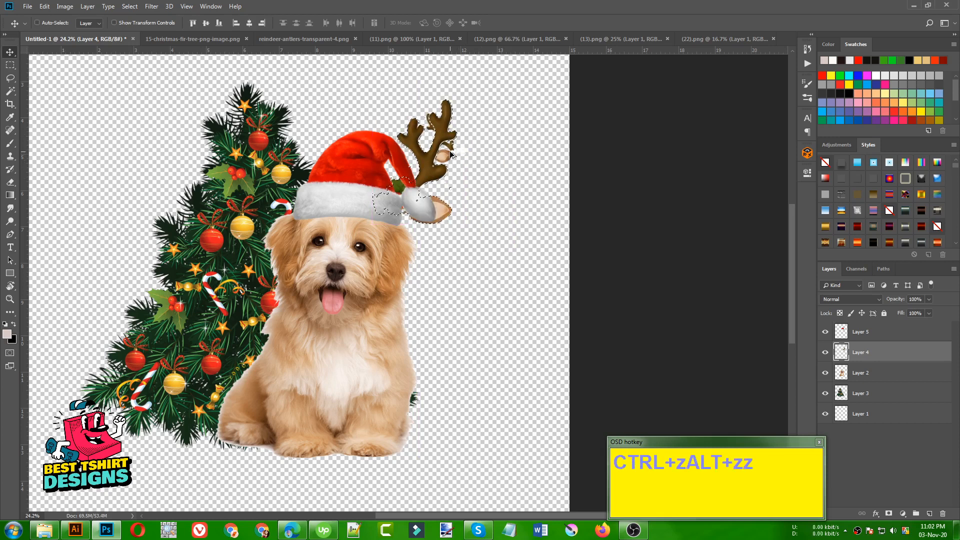
{"action": "key", "text": "ctrl+alt+z"}
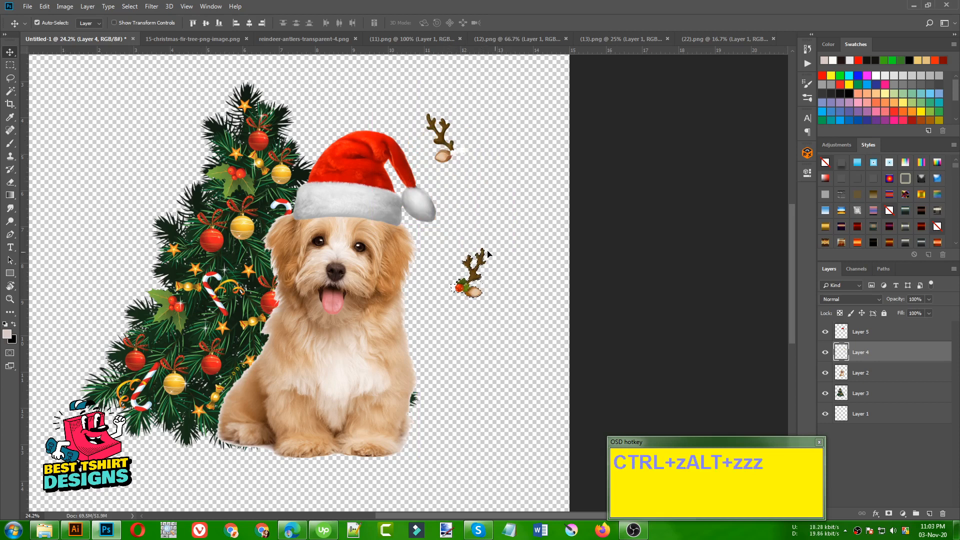
- Cut the selected antler with its ear and holly out of Layer 4 and paste it onto a new layer beneath the hat
{"action": "key", "text": "ctrl"}
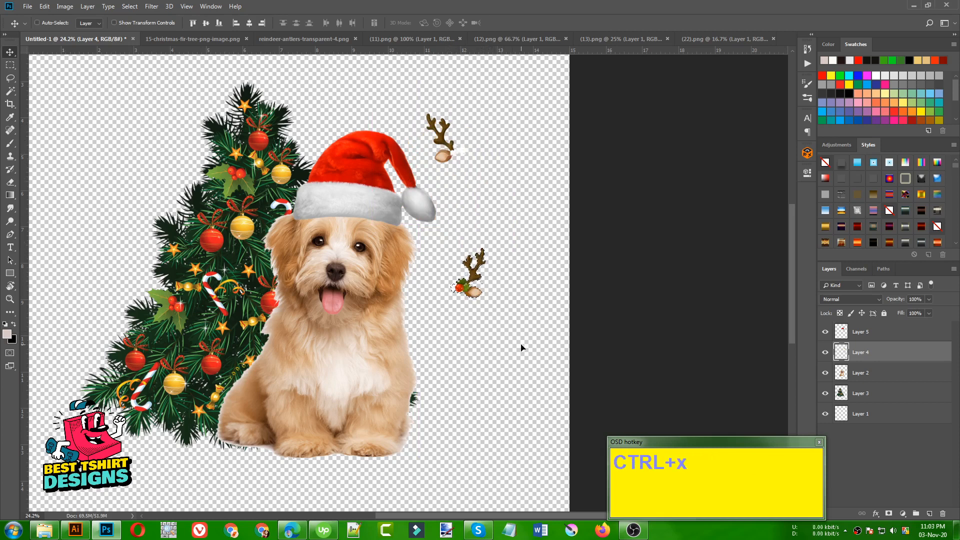
{"action": "key", "text": "ctrl+x"}
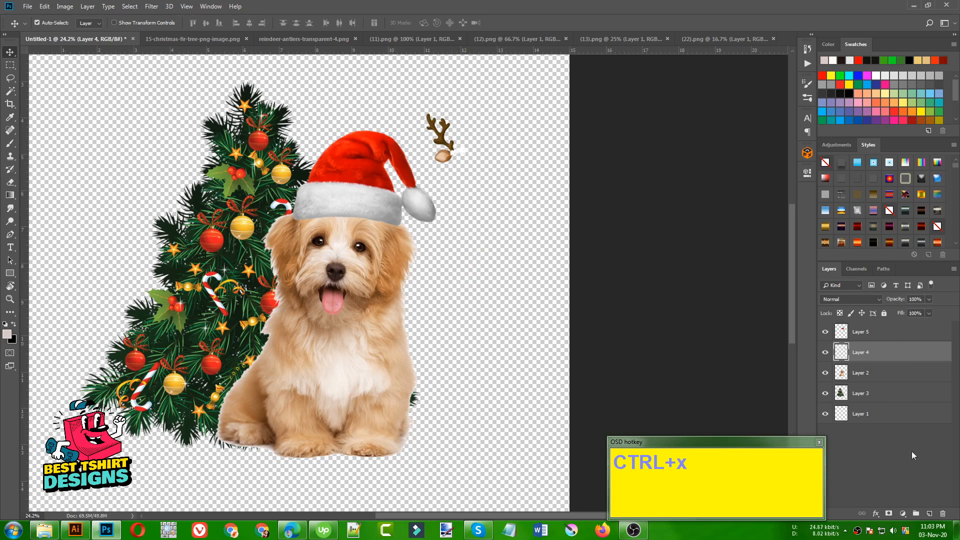
{"action": "left_click", "coordinate": [929, 514]}
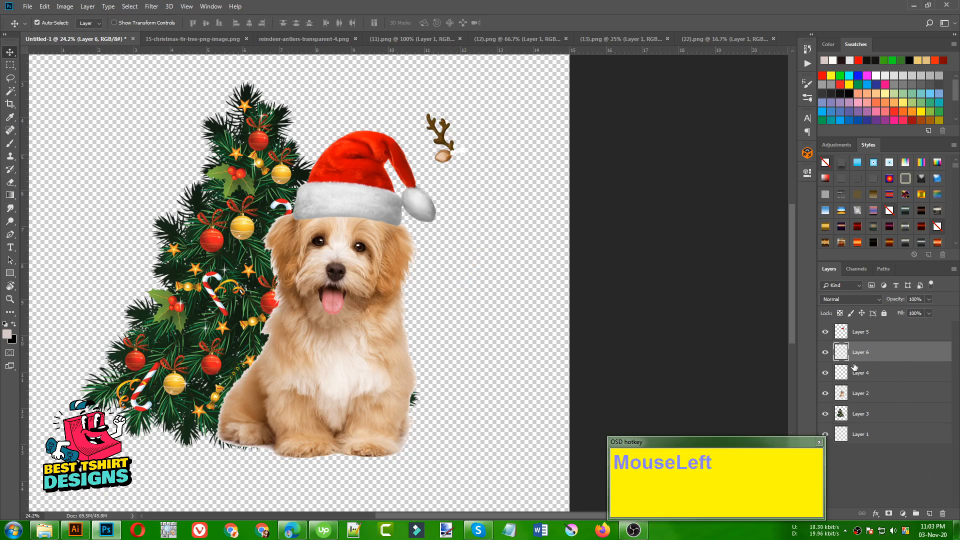
{"action": "key", "text": "ctrl"}
{"action": "key", "text": "ctrl+v"}
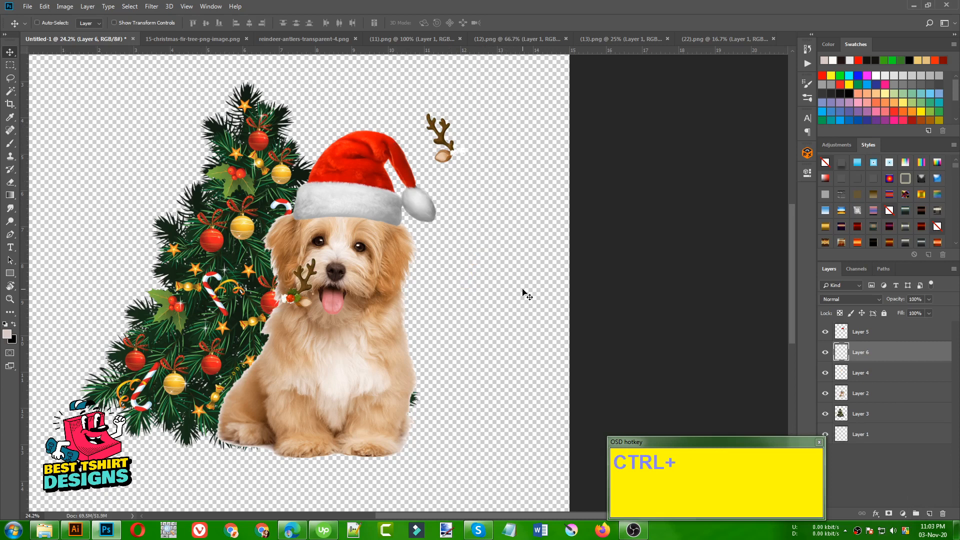
- Enlarge the pasted antler and place it behind the hat's right side, just above the pompom
{"action": "key", "text": "ctrl+t"}
{"action": "left_click_drag", "start_coordinate": [325, 251], "coordinate": [355, 218]}
{"action": "left_click_drag", "start_coordinate": [343, 259], "coordinate": [427, 158]}
{"action": "double_click", "coordinate": [427, 157]}
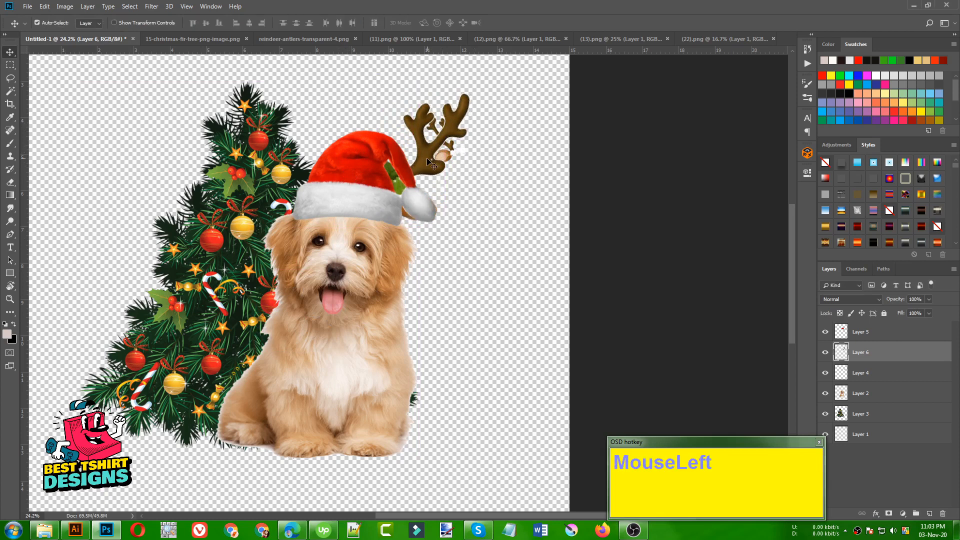
- Examine how the antler sits by toggling the visibility of the hat layer and of Layer 4
{"action": "left_click", "coordinate": [824, 332]}
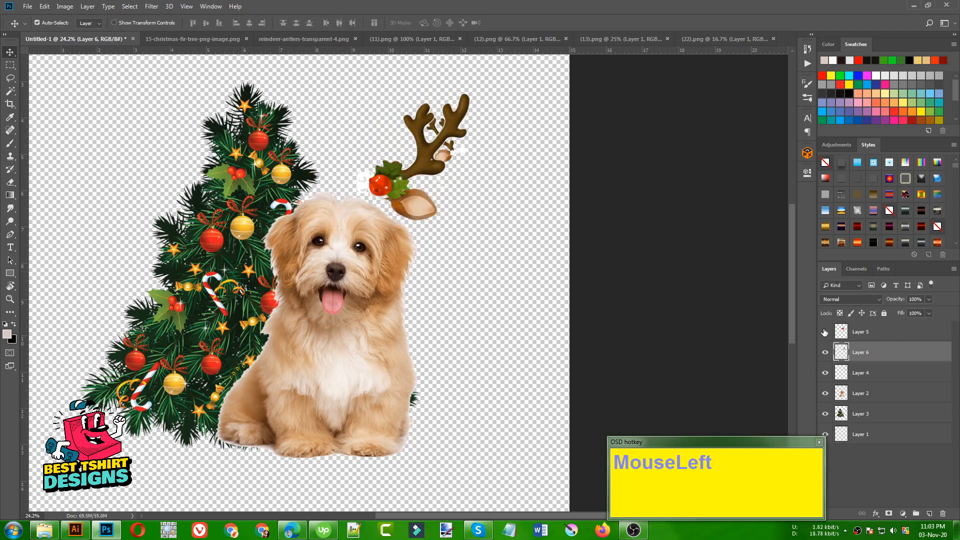
{"action": "left_click", "coordinate": [825, 332]}
{"action": "left_click", "coordinate": [825, 332]}
{"action": "left_click", "coordinate": [824, 332]}
{"action": "left_click", "coordinate": [826, 373]}
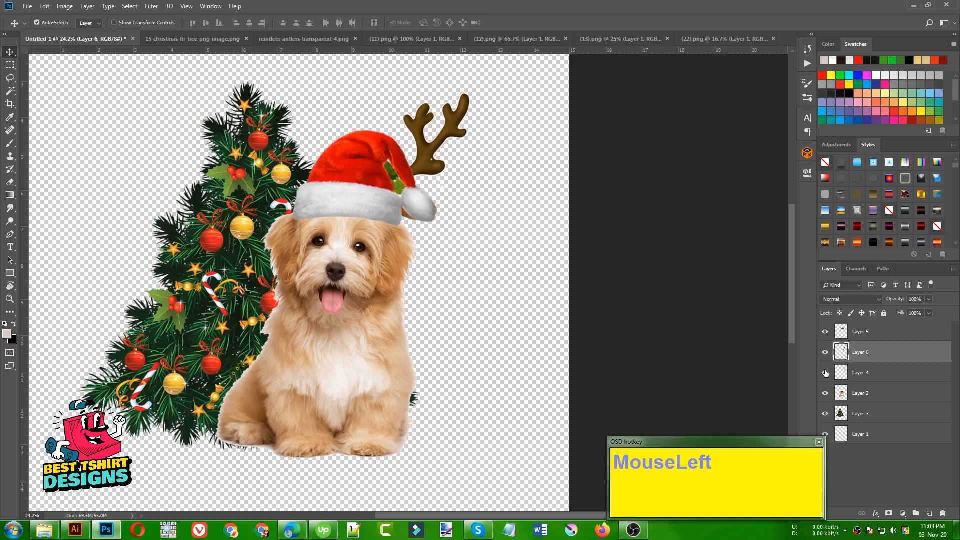
{"action": "left_click", "coordinate": [826, 373]}
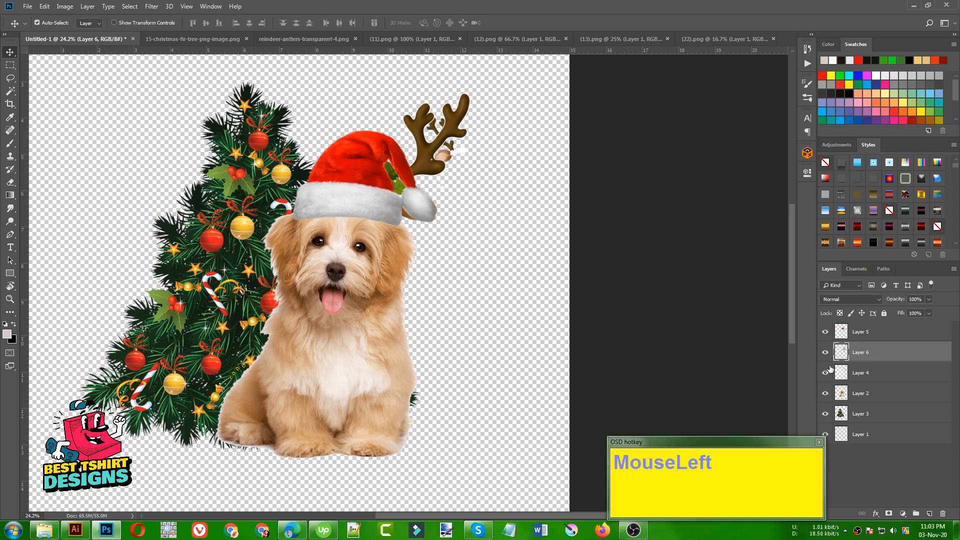
- Move the remaining antler on Layer 4 behind the hat's left side and enlarge it to match the right antler
{"action": "left_click", "coordinate": [853, 376]}
{"action": "left_click_drag", "start_coordinate": [453, 153], "coordinate": [368, 200]}
{"action": "key", "text": "ctrl+t"}
{"action": "left_click_drag", "start_coordinate": [301, 152], "coordinate": [294, 151]}
{"action": "left_click_drag", "start_coordinate": [349, 209], "coordinate": [360, 221]}
{"action": "left_click", "coordinate": [484, 306]}
{"action": "double_click", "coordinate": [360, 221]}
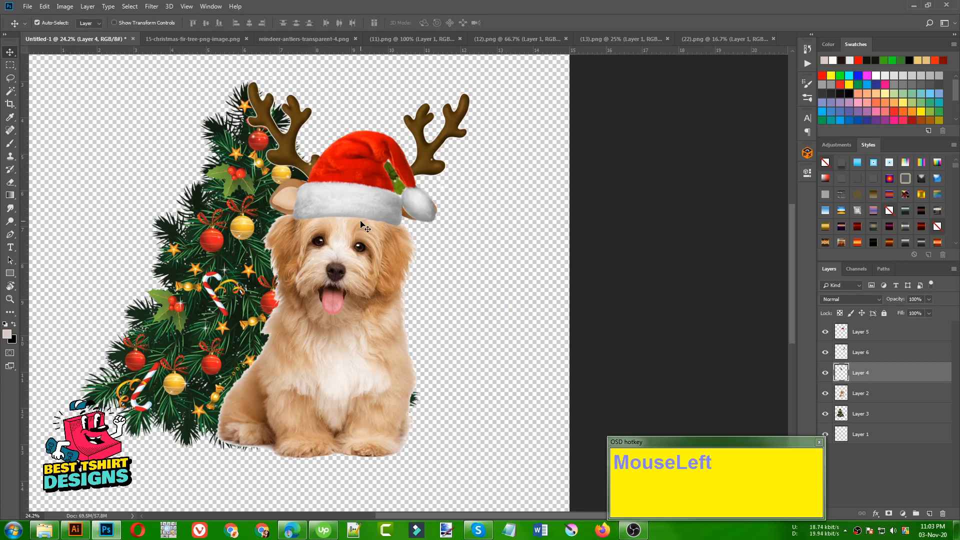
- Merge Layer 6 down into Layer 4 so both antlers share one layer, and check it by toggling its visibility
{"action": "left_click", "coordinate": [860, 356]}
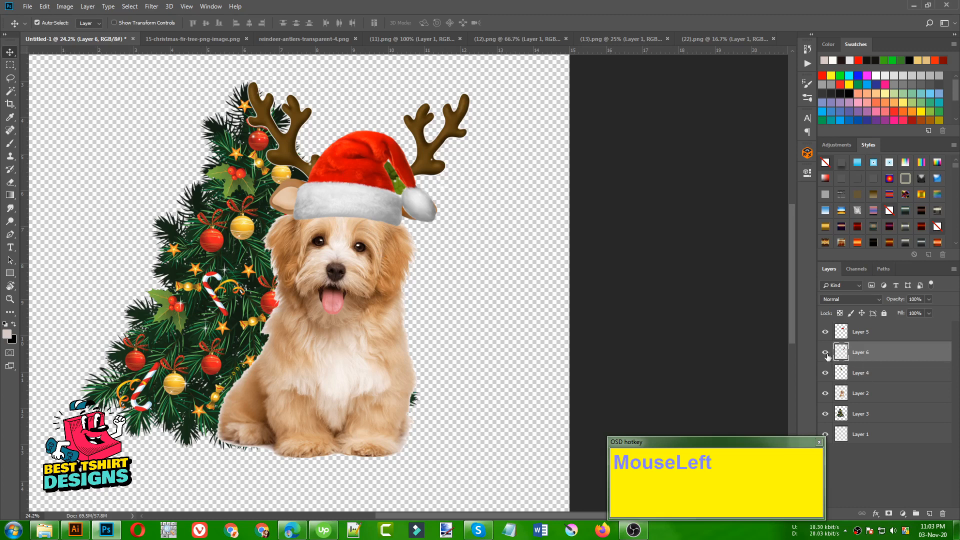
{"action": "left_click", "coordinate": [826, 352]}
{"action": "left_click", "coordinate": [826, 352]}
{"action": "left_click", "coordinate": [826, 373]}
{"action": "left_click", "coordinate": [826, 373]}
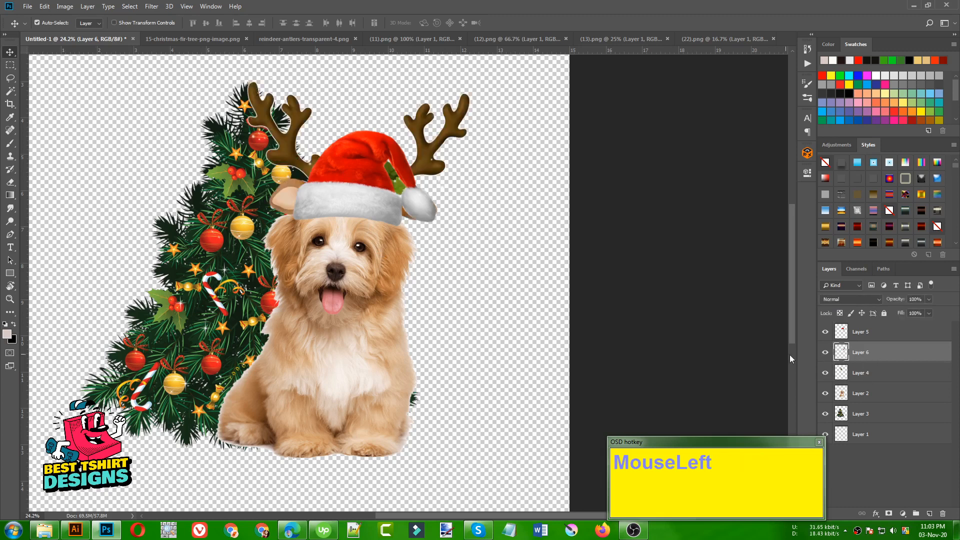
{"action": "right_click", "coordinate": [868, 355]}
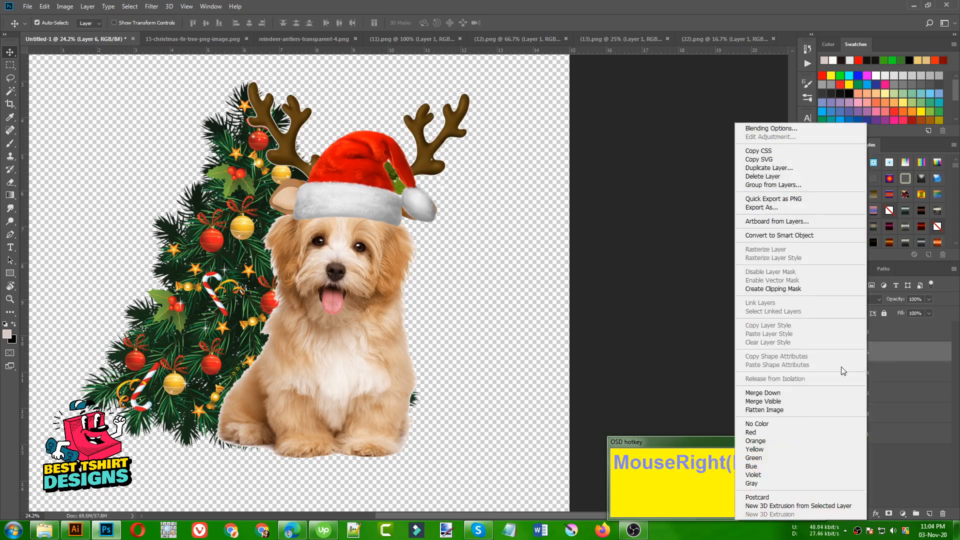
{"action": "left_click", "coordinate": [781, 395]}
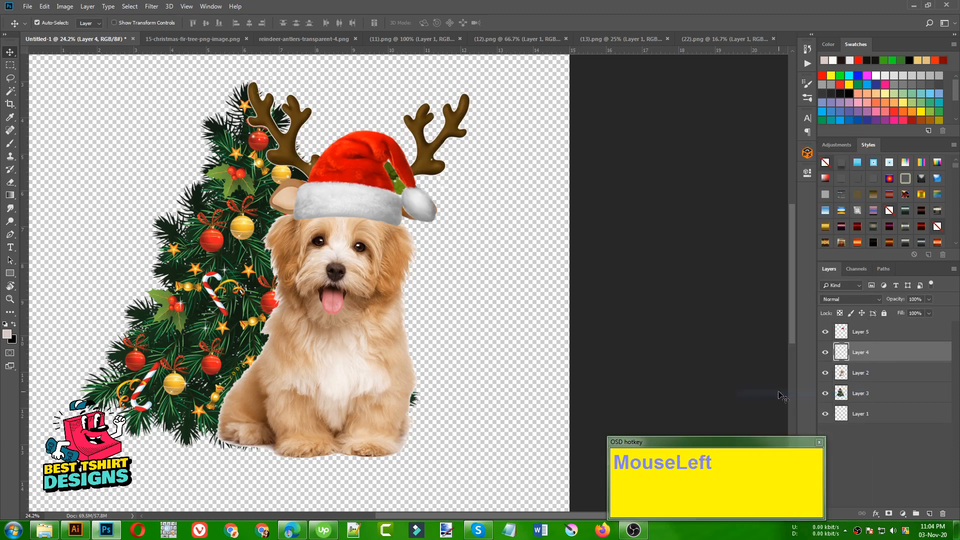
{"action": "left_click", "coordinate": [825, 354]}
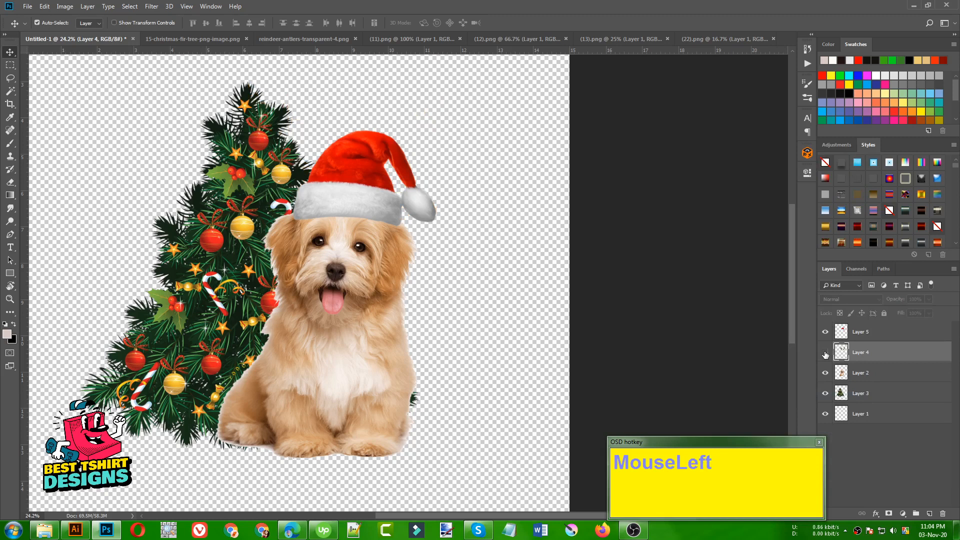
{"action": "left_click", "coordinate": [825, 354]}
{"action": "left_click", "coordinate": [825, 354]}
{"action": "left_click", "coordinate": [826, 354]}
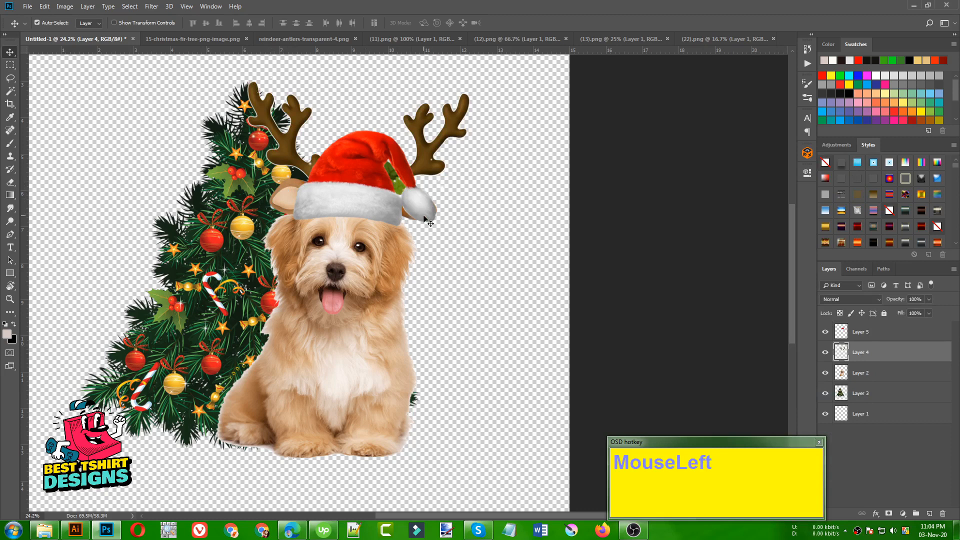
- Erase the reindeer ears protruding from both sides of the hat on Layer 4 with the Eraser tool
{"action": "key", "text": "shift+e"}
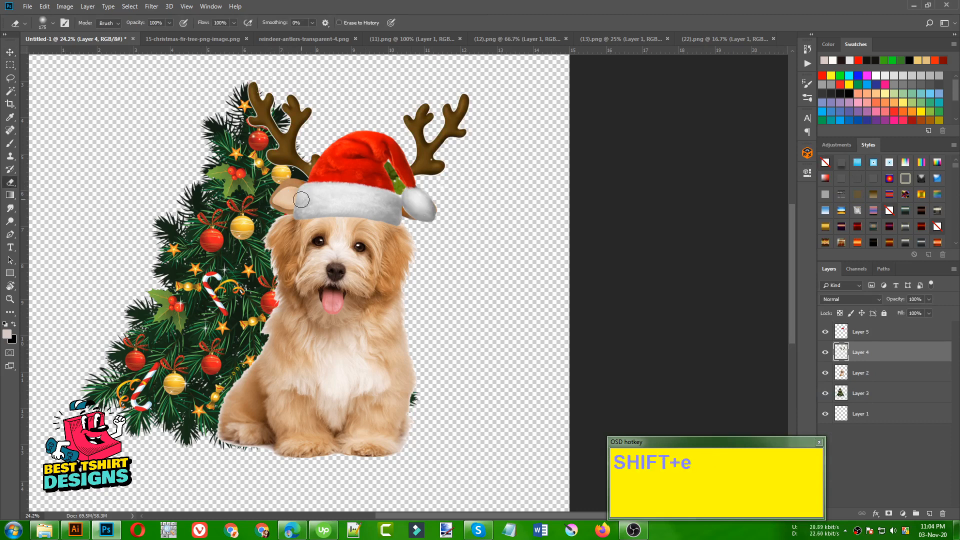
{"action": "left_click", "coordinate": [11, 184]}
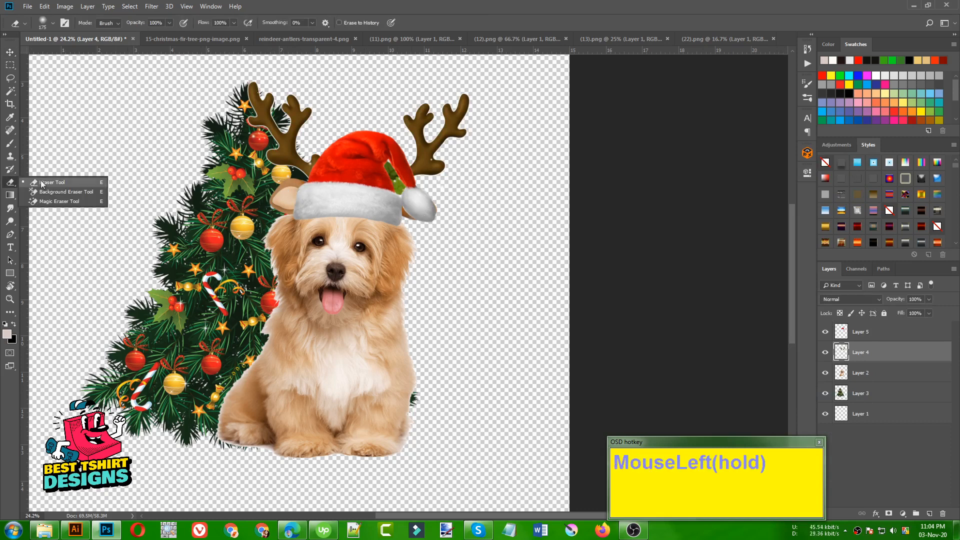
{"action": "left_click", "coordinate": [41, 182]}
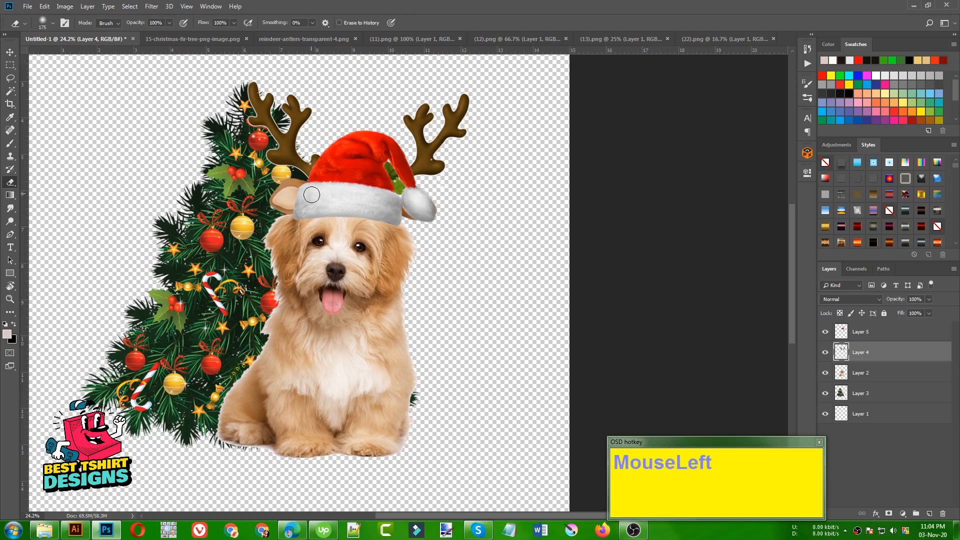
{"action": "scroll", "coordinate": [310, 193], "scroll_direction": "up", "scroll_amount": 1}
{"action": "scroll", "coordinate": [310, 193], "scroll_direction": "up", "scroll_amount": 7}
{"action": "mouse_move", "coordinate": [299, 189]}
{"action": "left_mouse_down"}
{"action": "mouse_move", "coordinate": [273, 169]}
{"action": "mouse_move", "coordinate": [234, 188]}
{"action": "mouse_move", "coordinate": [235, 234]}
{"action": "mouse_move", "coordinate": [263, 209]}
{"action": "mouse_move", "coordinate": [284, 232]}
{"action": "mouse_move", "coordinate": [259, 189]}
{"action": "mouse_move", "coordinate": [254, 229]}
{"action": "left_mouse_up"}
{"action": "mouse_move", "coordinate": [529, 208]}
{"action": "left_mouse_down"}
{"action": "mouse_move", "coordinate": [602, 237]}
{"action": "mouse_move", "coordinate": [576, 251]}
{"action": "mouse_move", "coordinate": [531, 251]}
{"action": "mouse_move", "coordinate": [577, 233]}
{"action": "mouse_move", "coordinate": [558, 197]}
{"action": "mouse_move", "coordinate": [539, 222]}
{"action": "mouse_move", "coordinate": [575, 237]}
{"action": "mouse_move", "coordinate": [587, 260]}
{"action": "mouse_move", "coordinate": [550, 270]}
{"action": "mouse_move", "coordinate": [589, 259]}
{"action": "left_mouse_up"}
{"action": "scroll", "coordinate": [240, 209], "scroll_direction": "down", "scroll_amount": 4}
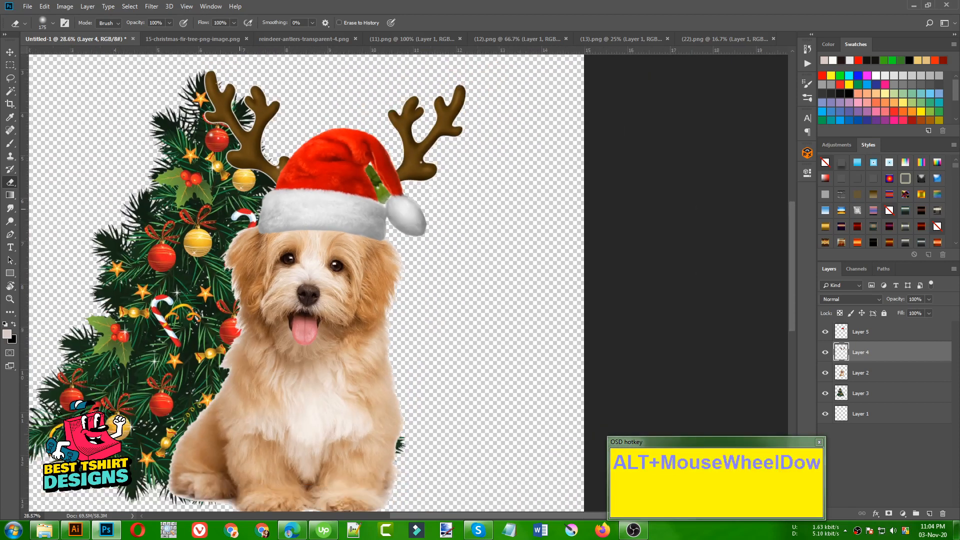
{"action": "key", "text": "alt+v"}
{"action": "scroll", "coordinate": [395, 220], "scroll_direction": "down", "scroll_amount": 1}
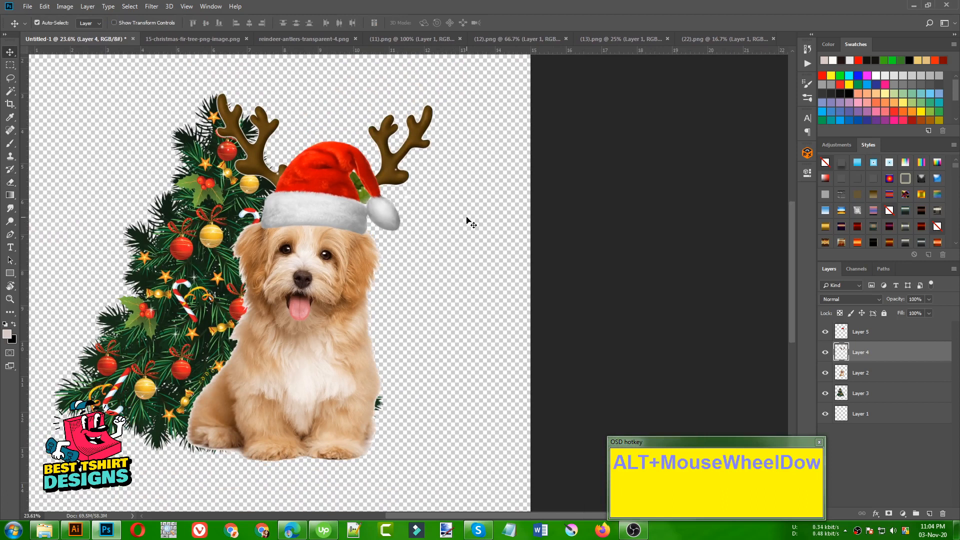
- Check the antlers with the hat layer briefly hidden, and load the outline of Layer 4 as a selection
{"action": "left_click", "coordinate": [825, 332]}
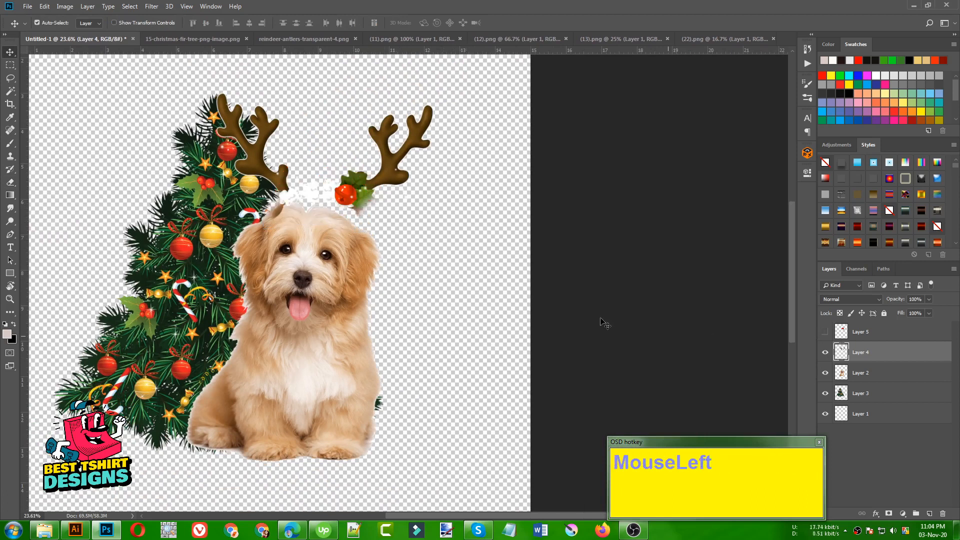
{"action": "left_click", "coordinate": [825, 332]}
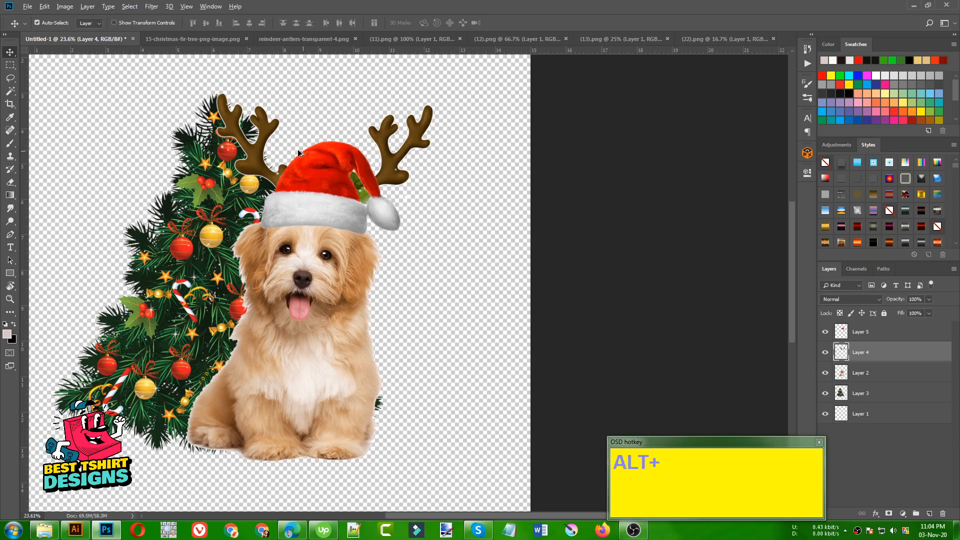
{"action": "scroll", "coordinate": [333, 161], "scroll_direction": "up", "scroll_amount": 3}
{"action": "scroll", "coordinate": [332, 162], "scroll_direction": "up", "scroll_amount": 1}
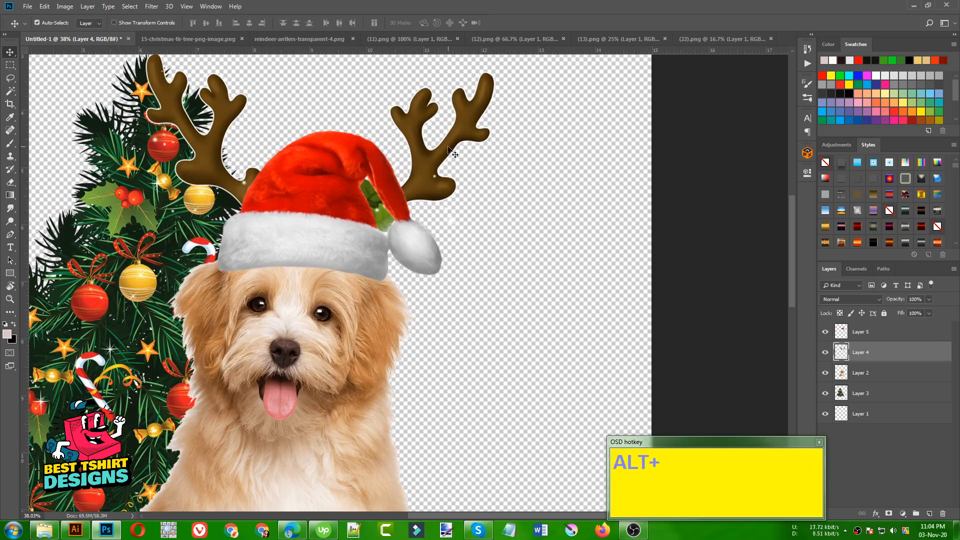
{"action": "scroll", "coordinate": [449, 200], "scroll_direction": "up", "scroll_amount": 3}
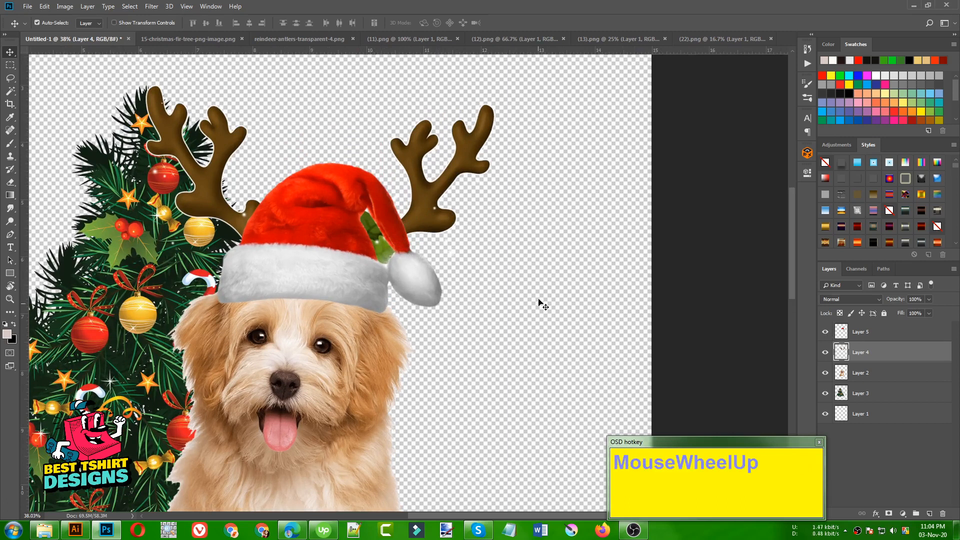
{"action": "key", "text": "ctrl"}
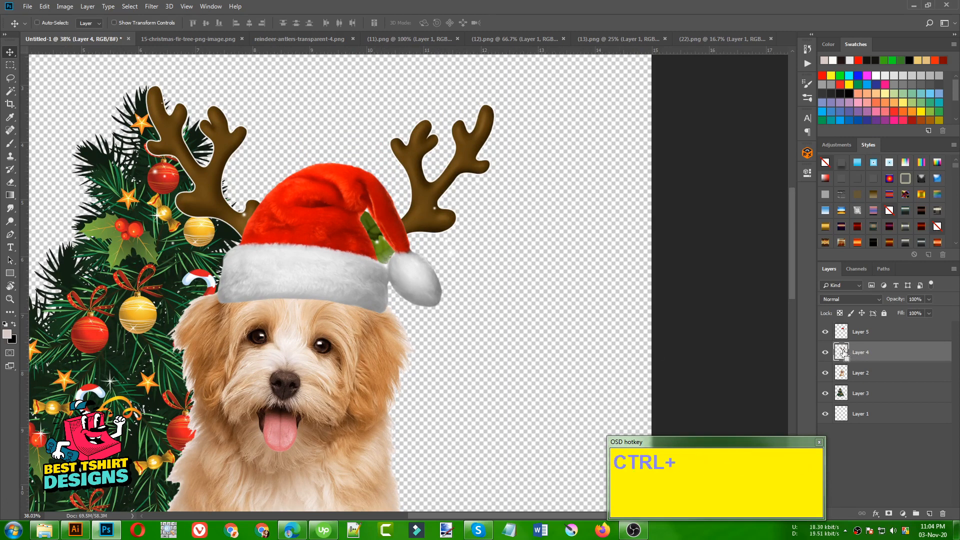
{"action": "left_click", "coordinate": [844, 353], "text": "ctrl"}
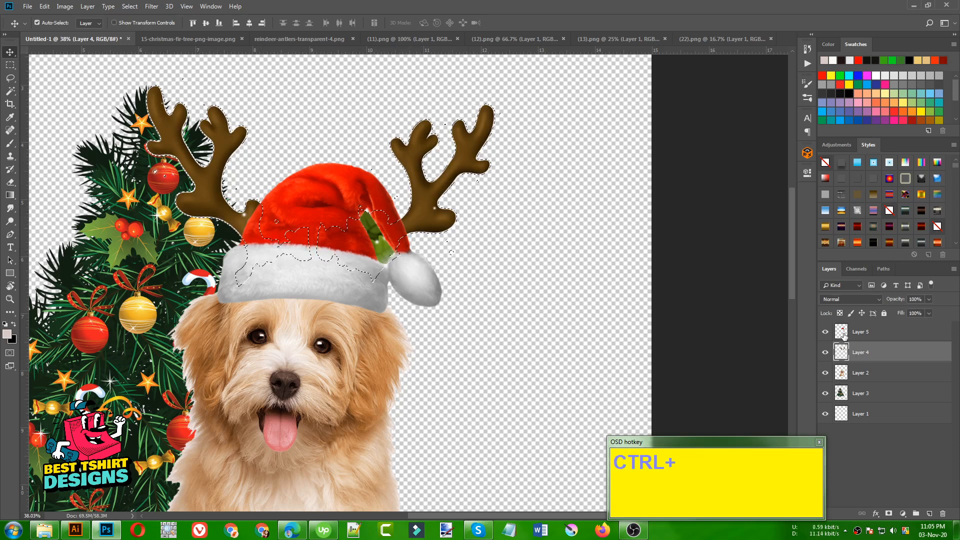
- Erase the part of the hat on Layer 5 covering the right antler's base, inside the antler selection, with the Eraser tool
{"action": "left_click", "coordinate": [844, 335]}
{"action": "scroll", "coordinate": [408, 224], "scroll_direction": "up", "scroll_amount": 3}
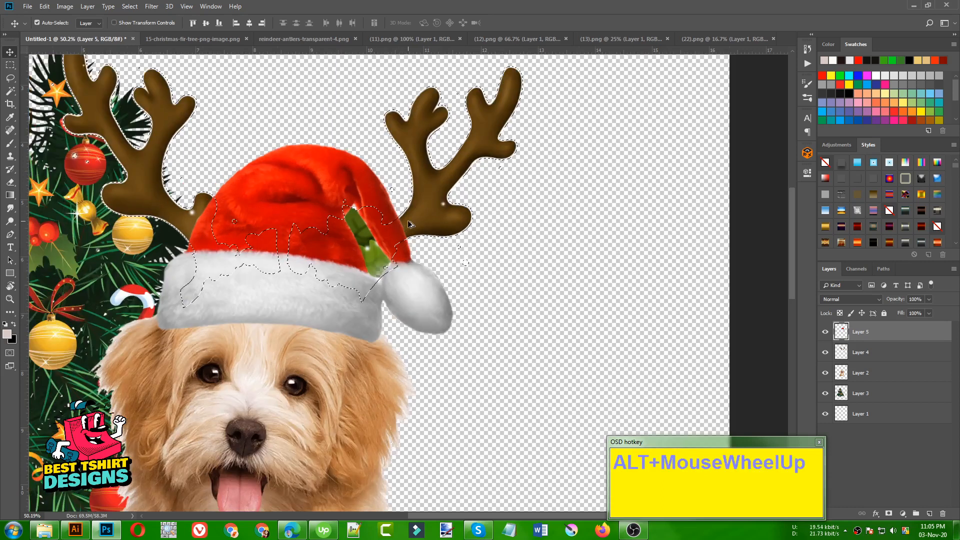
{"action": "scroll", "coordinate": [407, 224], "scroll_direction": "up", "scroll_amount": 1}
{"action": "key", "text": "e"}
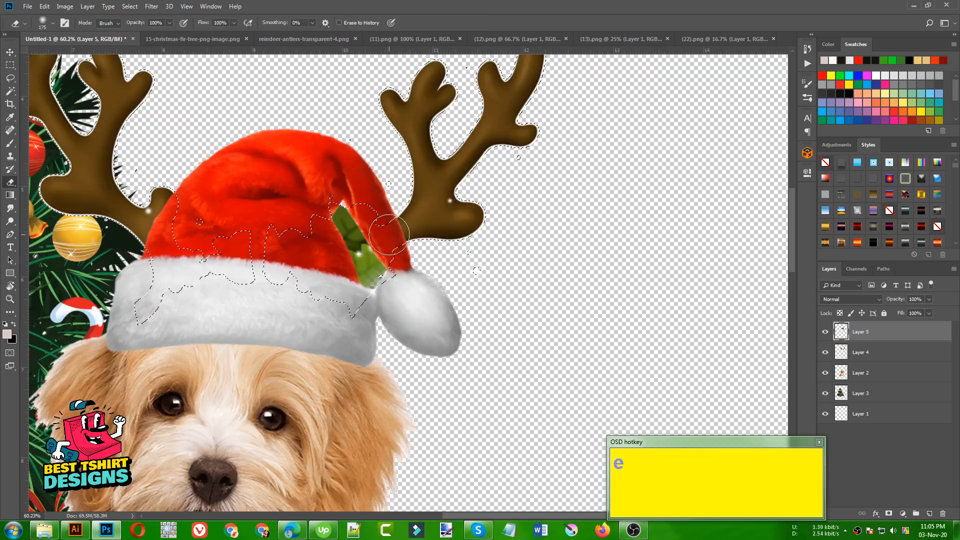
{"action": "left_click_drag", "start_coordinate": [391, 227], "coordinate": [364, 220]}
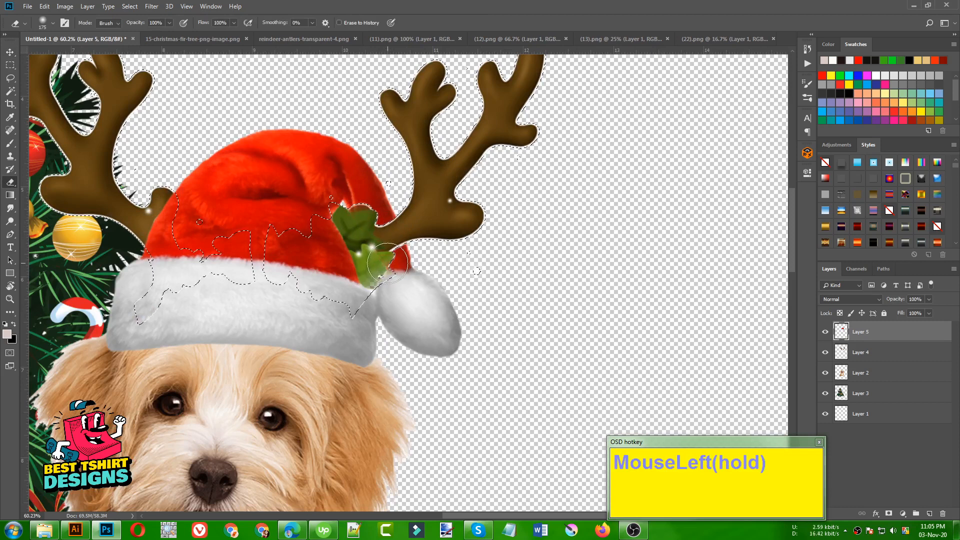
{"action": "mouse_move", "coordinate": [385, 265]}
{"action": "left_mouse_down"}
{"action": "mouse_move", "coordinate": [363, 206]}
{"action": "mouse_move", "coordinate": [362, 219]}
{"action": "mouse_move", "coordinate": [386, 237]}
{"action": "left_mouse_up"}
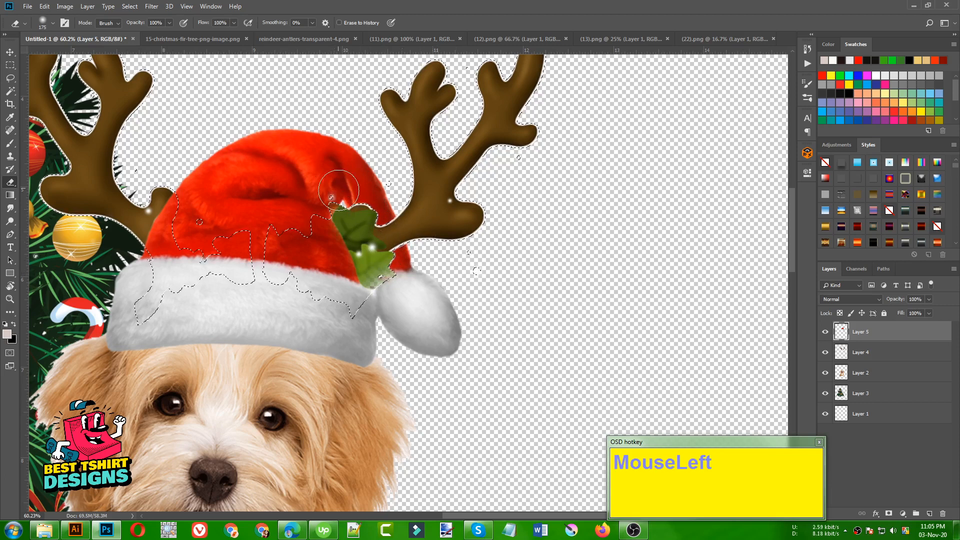
{"action": "mouse_move", "coordinate": [338, 190]}
{"action": "left_mouse_down"}
{"action": "mouse_move", "coordinate": [321, 150]}
{"action": "mouse_move", "coordinate": [343, 169]}
{"action": "left_mouse_up"}
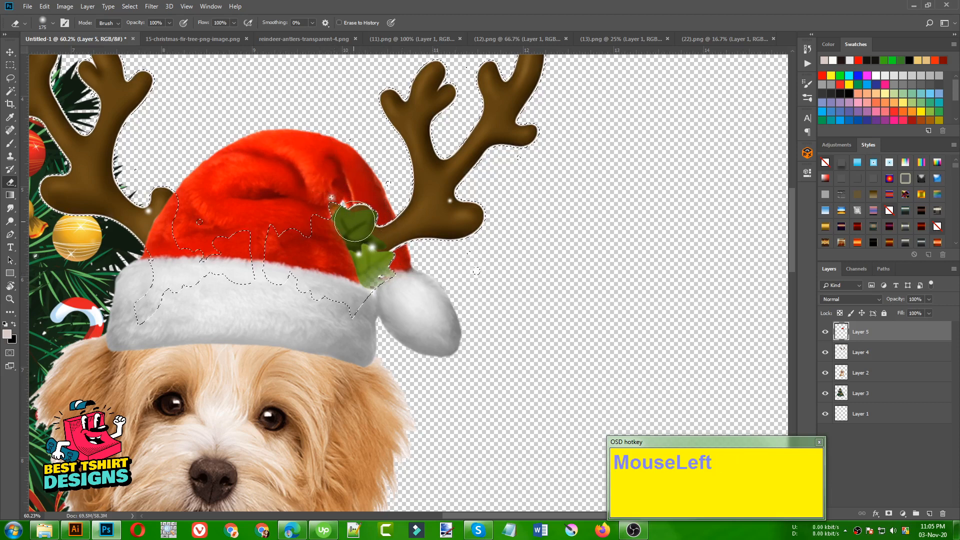
{"action": "mouse_move", "coordinate": [352, 211]}
{"action": "left_mouse_down"}
{"action": "mouse_move", "coordinate": [415, 234]}
{"action": "mouse_move", "coordinate": [397, 235]}
{"action": "mouse_move", "coordinate": [399, 258]}
{"action": "mouse_move", "coordinate": [380, 277]}
{"action": "left_mouse_up"}
{"action": "key", "text": "bracketleft"}
{"action": "key", "text": "bracketleft"}
{"action": "key", "text": "bracketleft"}
{"action": "key", "text": "bracketleft"}
{"action": "key", "text": "bracketleft"}
{"action": "key", "text": "bracketleft"}
{"action": "scroll", "coordinate": [380, 278], "scroll_direction": "down", "scroll_amount": 3, "text": "alt"}
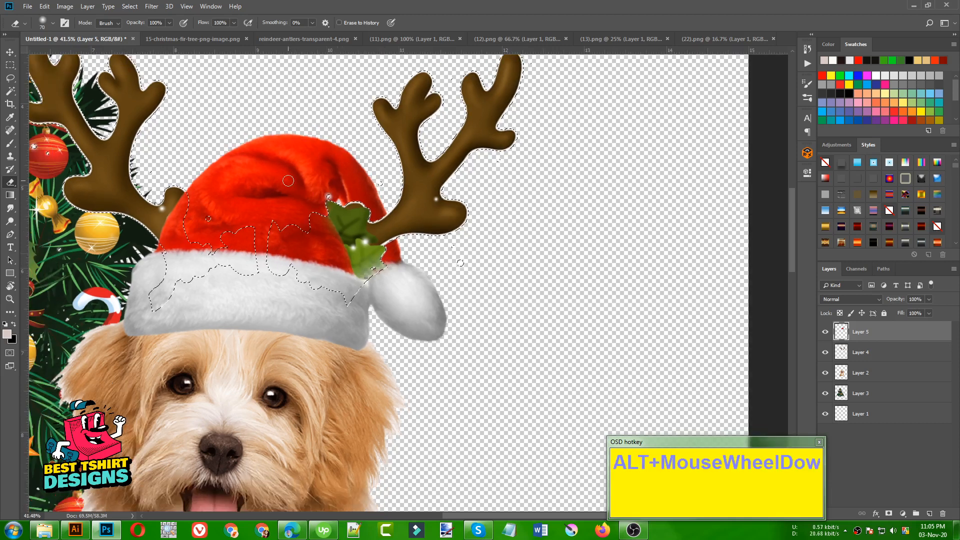
{"action": "scroll", "coordinate": [295, 185], "scroll_direction": "down", "scroll_amount": 2, "text": "alt"}
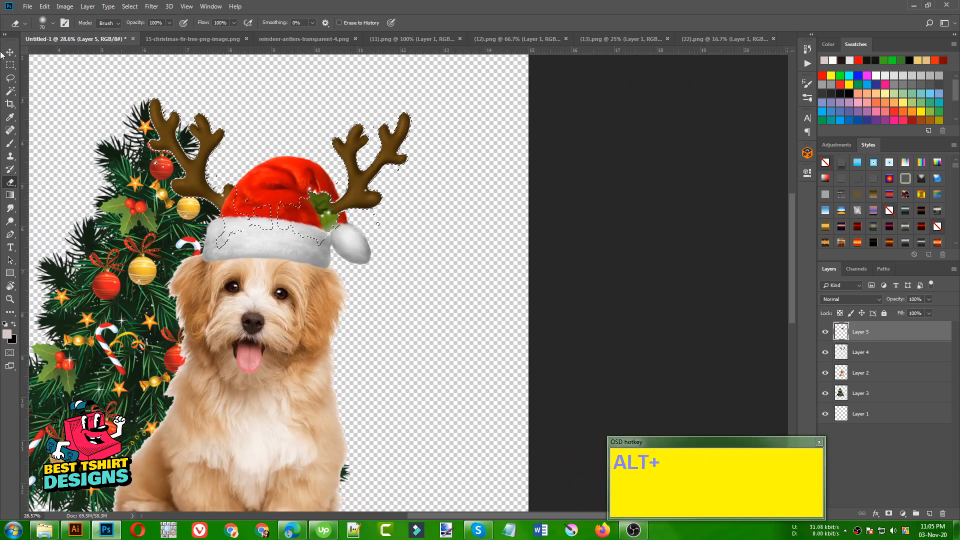
- Deselect the antler outline and inspect how the hat and antlers blend on the dog
{"action": "left_click", "coordinate": [10, 65]}
{"action": "left_click", "coordinate": [397, 238]}
{"action": "scroll", "coordinate": [324, 201], "scroll_direction": "up", "scroll_amount": 3, "text": "alt"}
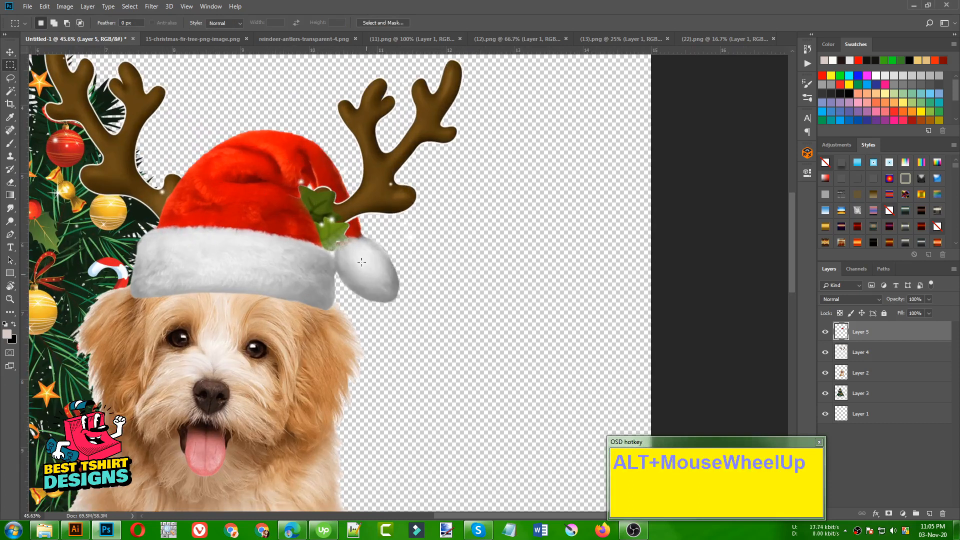
{"action": "scroll", "coordinate": [386, 262], "scroll_direction": "down", "scroll_amount": 8, "text": "alt"}
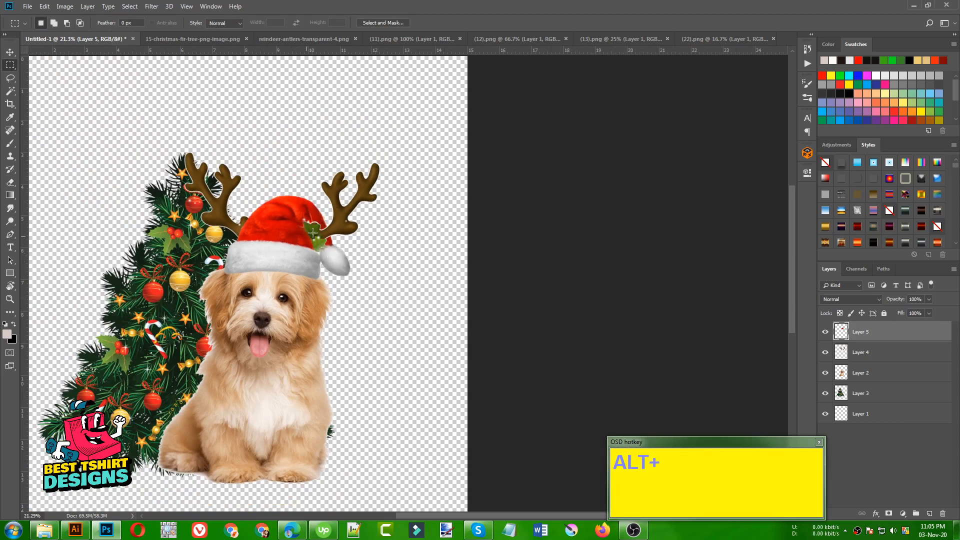
{"action": "scroll", "coordinate": [381, 256], "scroll_direction": "down", "scroll_amount": 1}
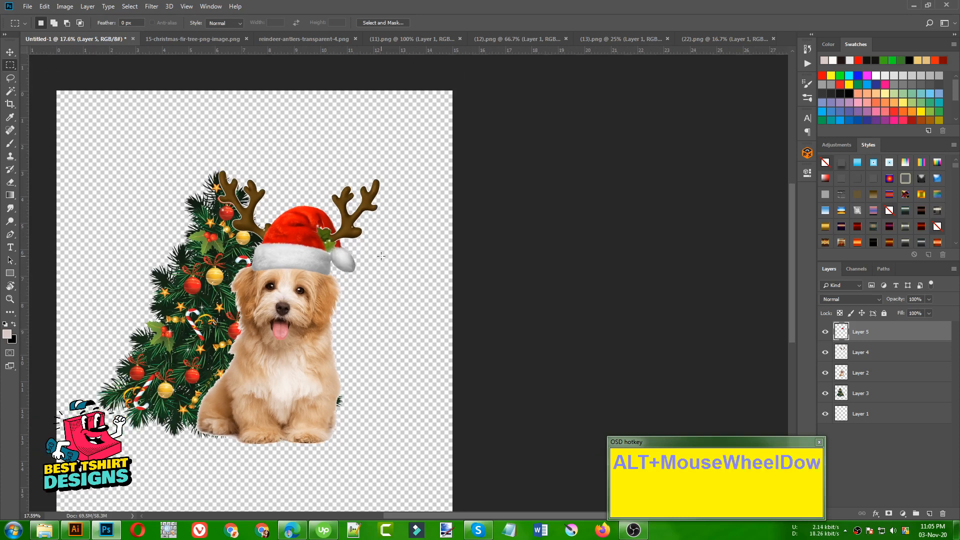
{"action": "scroll", "coordinate": [285, 305], "scroll_direction": "up", "scroll_amount": 1}
{"action": "scroll", "coordinate": [285, 305], "scroll_direction": "up", "scroll_amount": 2}
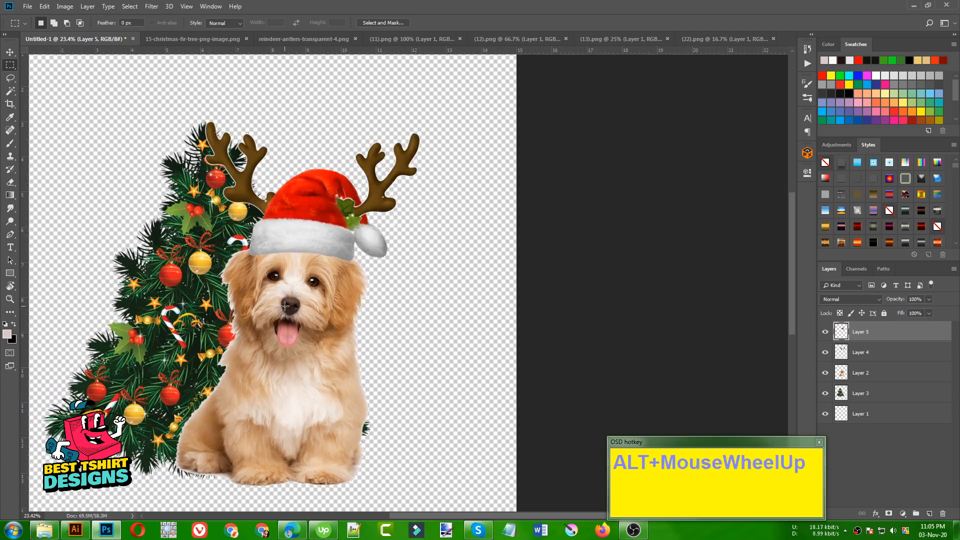
- Open the Christmas light string image (19).png and bring it into the Untitled-1 design as a new layer
{"action": "key", "text": "ctrl"}
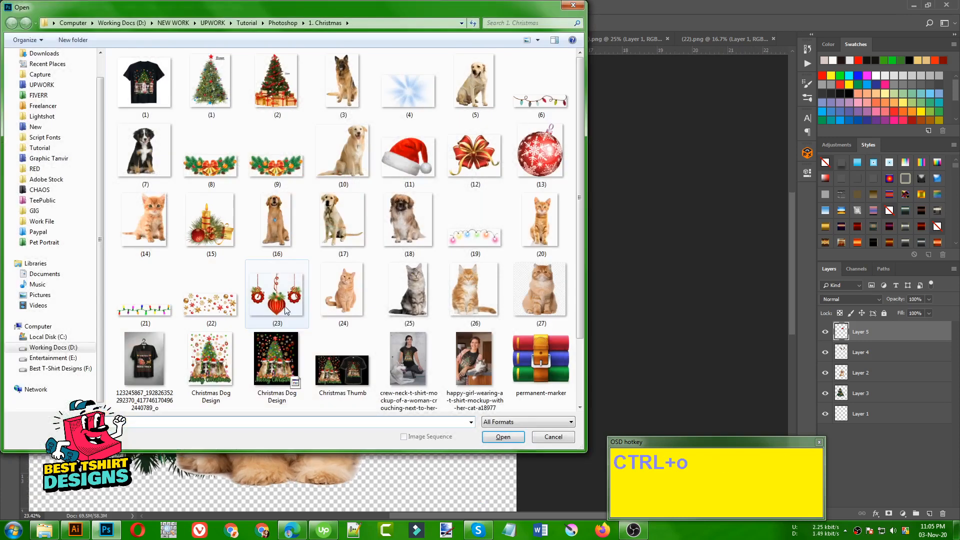
{"action": "left_click", "coordinate": [211, 325]}
{"action": "scroll", "coordinate": [420, 215], "scroll_direction": "down", "scroll_amount": 2}
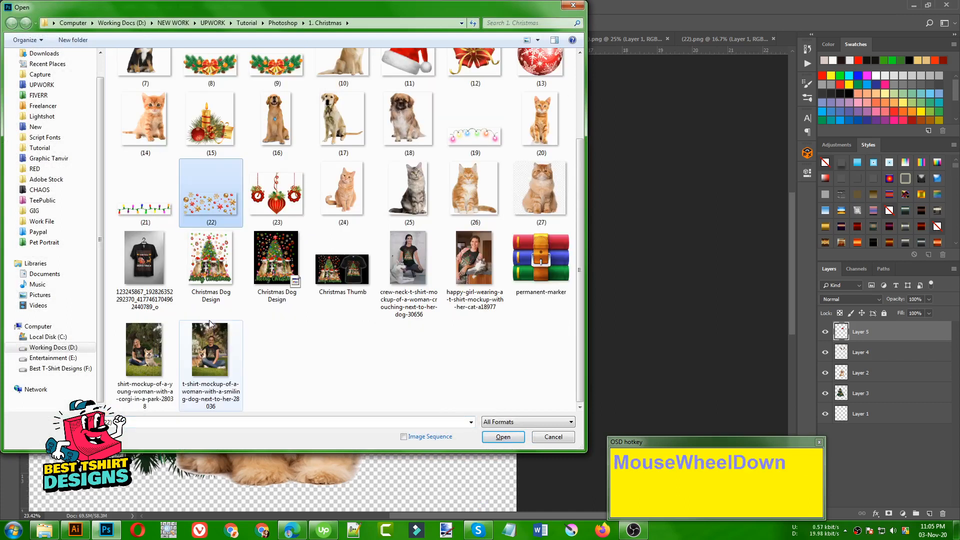
{"action": "double_click", "coordinate": [475, 143]}
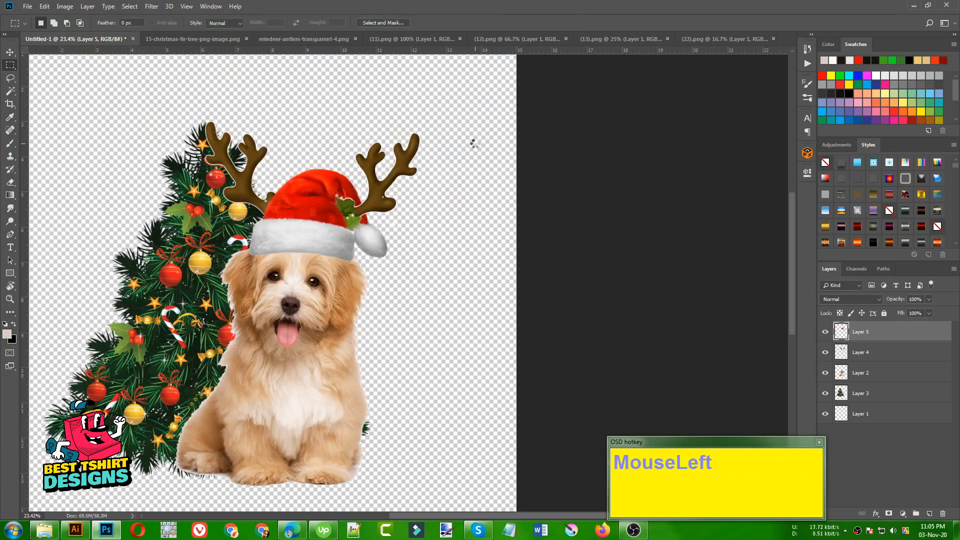
{"action": "key", "text": "v"}
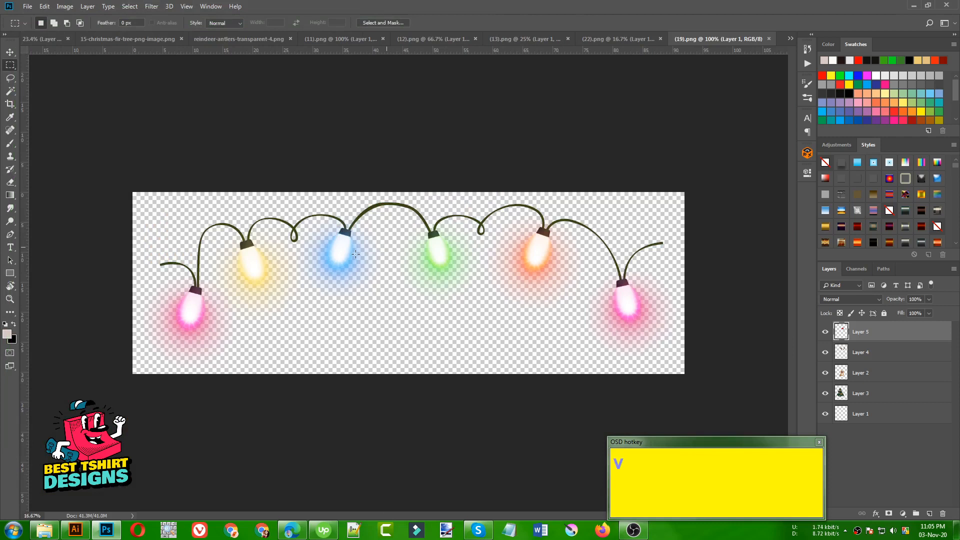
{"action": "left_click_drag", "start_coordinate": [347, 261], "coordinate": [402, 288]}
- Scale the light string to about 26%, rotate it about 24°, and place it diagonally across the dog's lower body
{"action": "key", "text": "ctrl+t"}
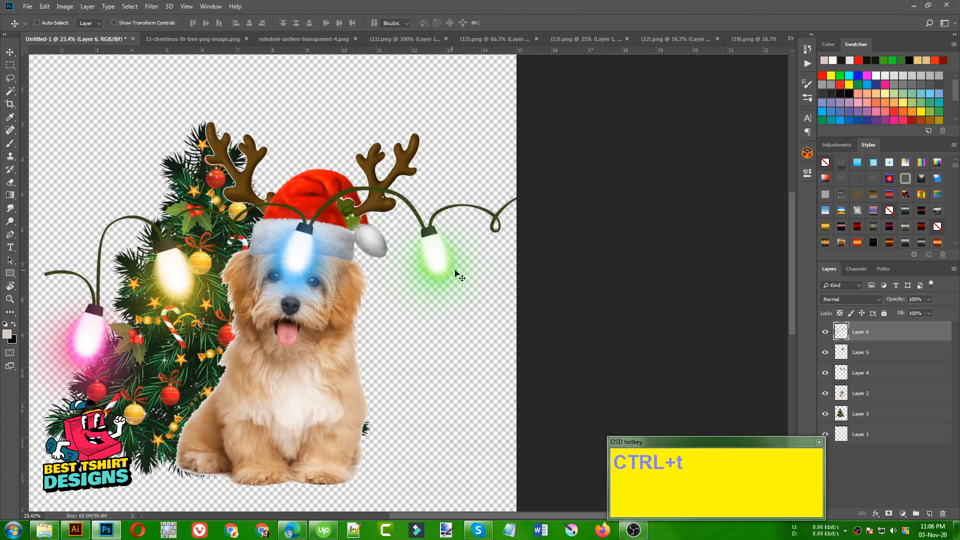
{"action": "left_click_drag", "start_coordinate": [766, 188], "coordinate": [492, 272]}
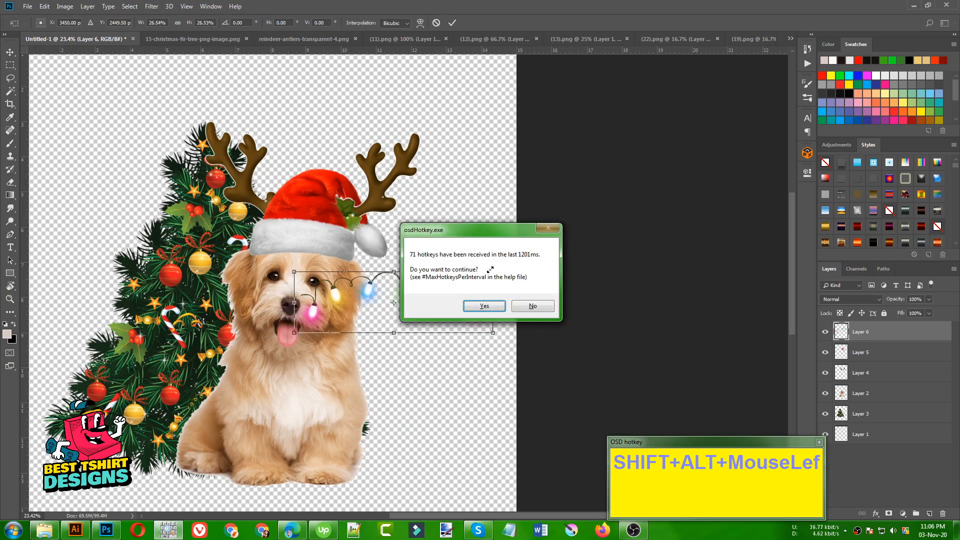
{"action": "left_click", "coordinate": [483, 302]}
{"action": "left_click_drag", "start_coordinate": [475, 309], "coordinate": [360, 455]}
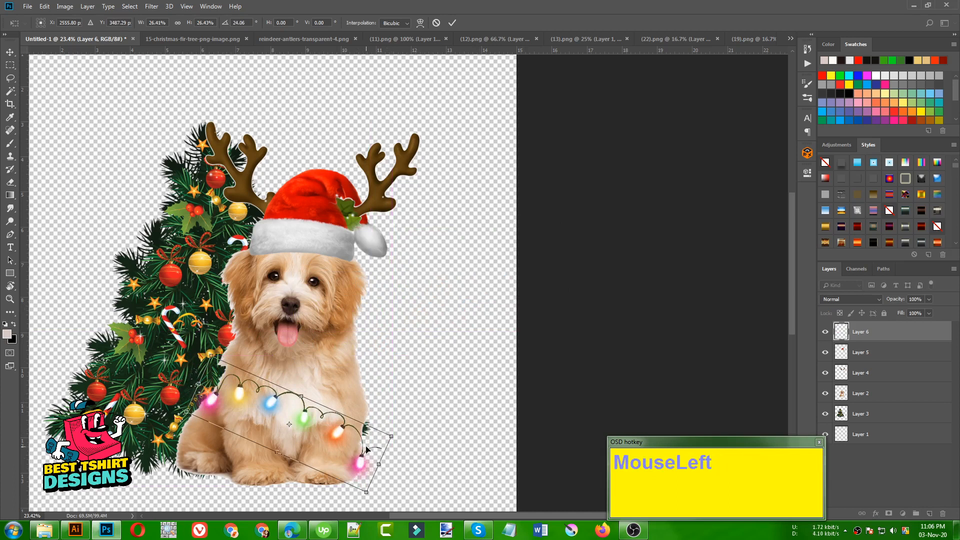
{"action": "double_click", "coordinate": [368, 450]}
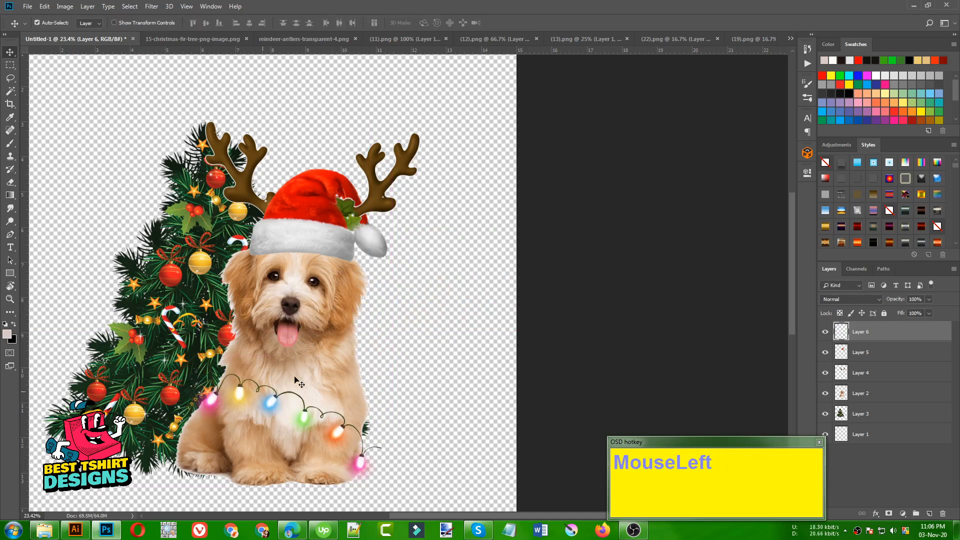
- Distort the corners of the light string on Layer 6 so it fits within the dog's body
{"action": "key", "text": "ctrl+t"}
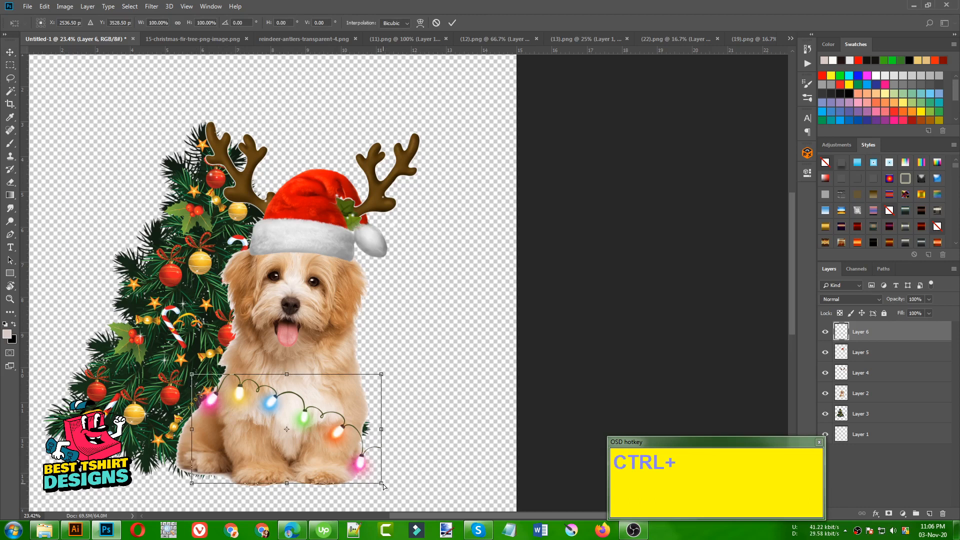
{"action": "left_click_drag", "start_coordinate": [382, 485], "coordinate": [370, 477], "text": "ctrl"}
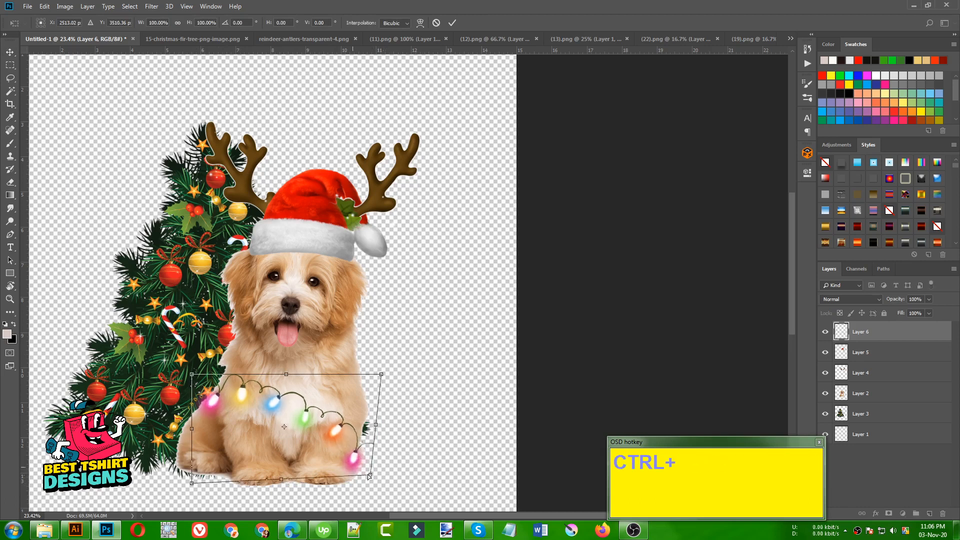
{"action": "left_click_drag", "start_coordinate": [192, 375], "coordinate": [191, 360], "text": "ctrl"}
{"action": "left_click_drag", "start_coordinate": [372, 478], "coordinate": [364, 470], "text": "ctrl"}
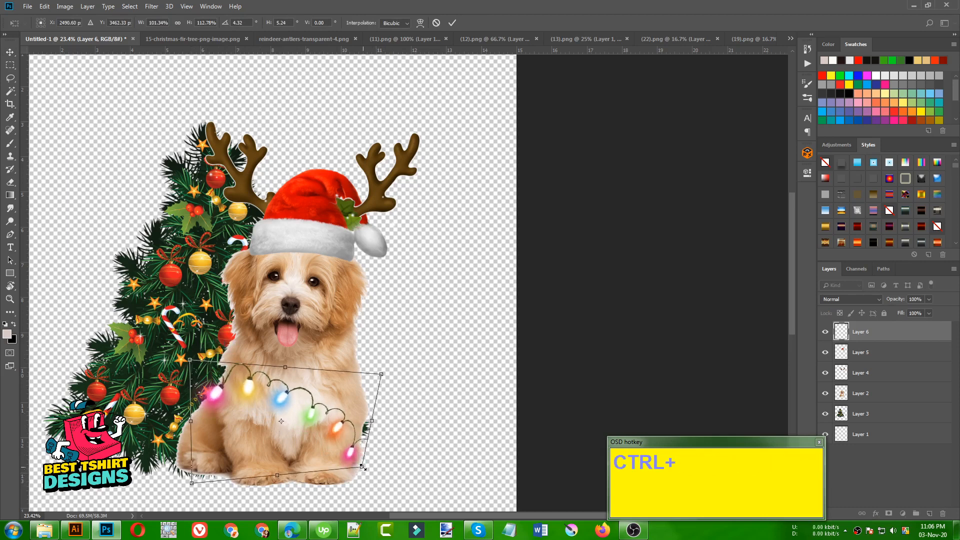
{"action": "key", "text": "Return"}
- Duplicate the light string, rotate the copy about -174°, and place it across the dog's upper chest below the mouth
{"action": "left_click_drag", "start_coordinate": [325, 435], "coordinate": [329, 353], "text": "alt"}
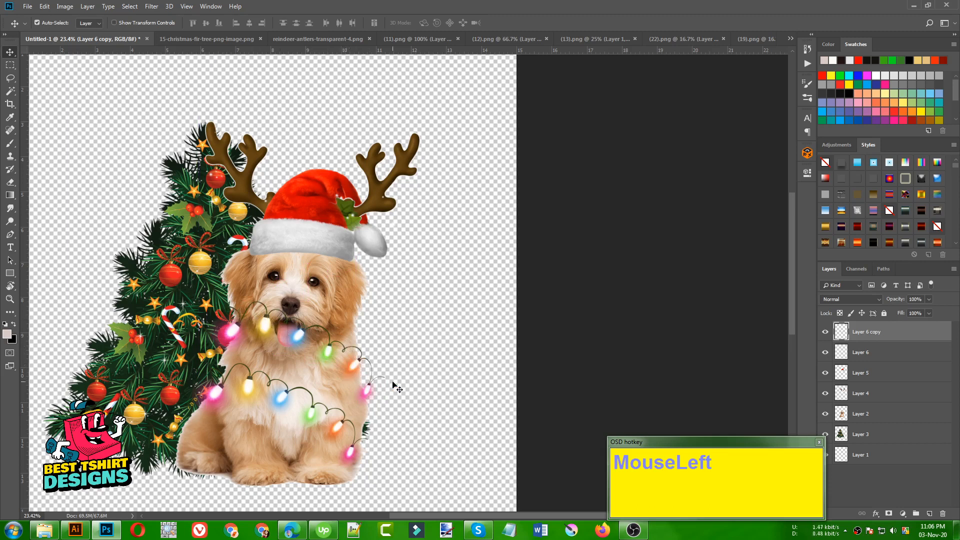
{"action": "mouse_move", "coordinate": [369, 393]}
{"action": "left_mouse_down"}
{"action": "mouse_move", "coordinate": [372, 423]}
{"action": "mouse_move", "coordinate": [367, 411]}
{"action": "left_mouse_up"}
{"action": "key", "text": "ctrl+t"}
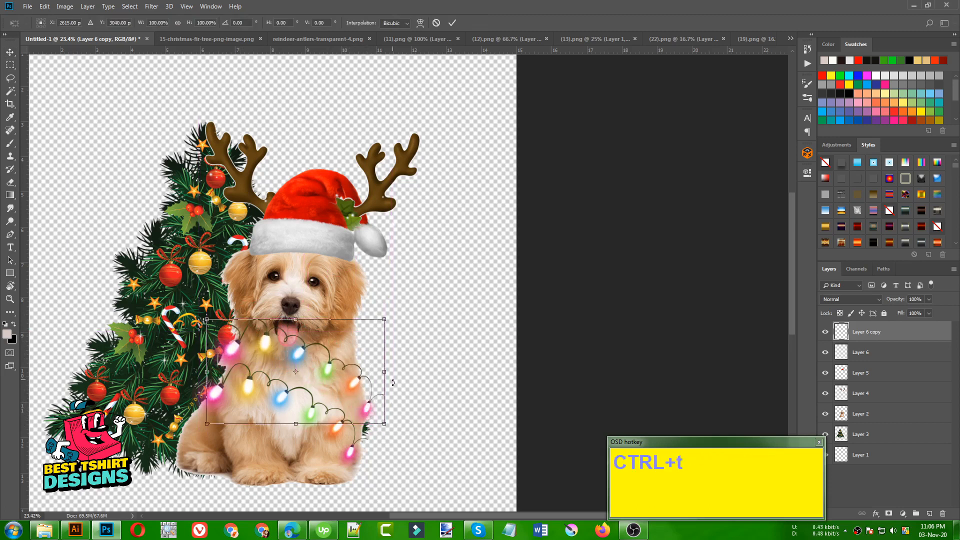
{"action": "left_click_drag", "start_coordinate": [392, 369], "coordinate": [249, 371]}
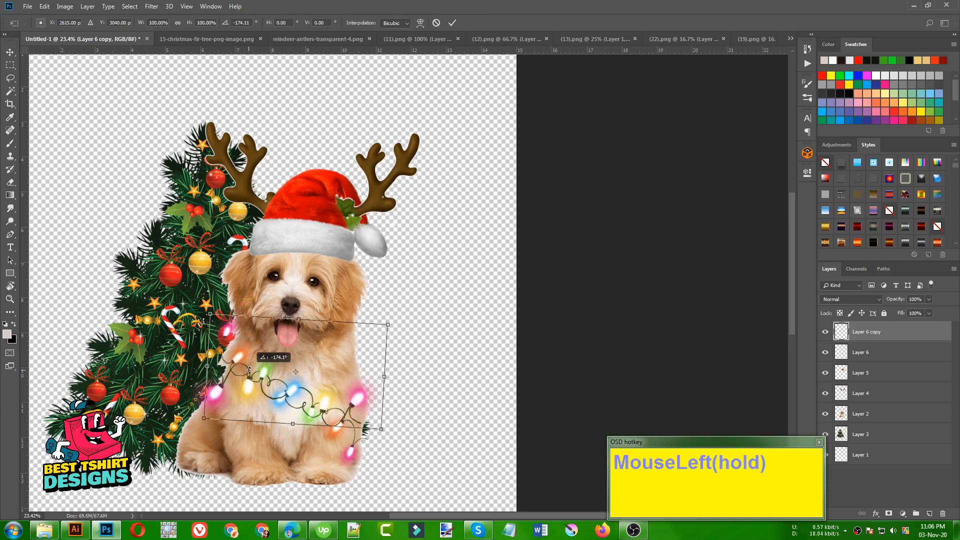
{"action": "left_click_drag", "start_coordinate": [358, 401], "coordinate": [361, 378]}
{"action": "double_click", "coordinate": [362, 378]}
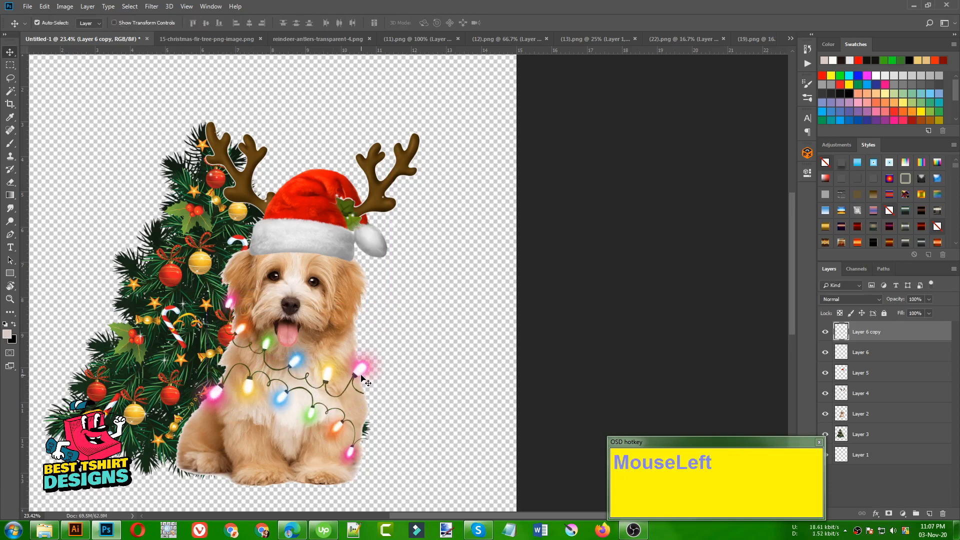
- Move the lower light string on Layer 6 slightly down and to the left to space it from the upper string
{"action": "scroll", "coordinate": [362, 378], "scroll_direction": "up", "scroll_amount": 3}
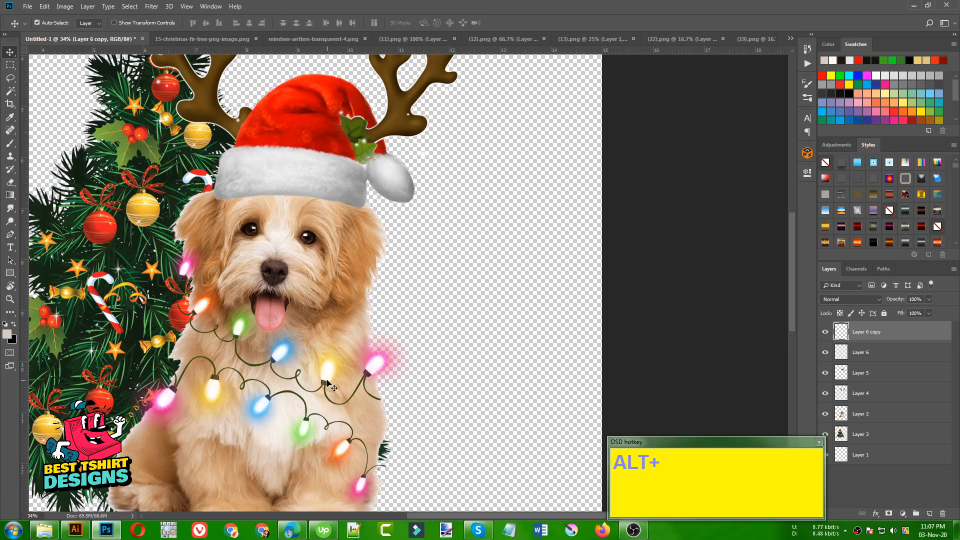
{"action": "scroll", "coordinate": [329, 385], "scroll_direction": "down", "scroll_amount": 1, "text": "alt"}
{"action": "left_click", "coordinate": [361, 419]}
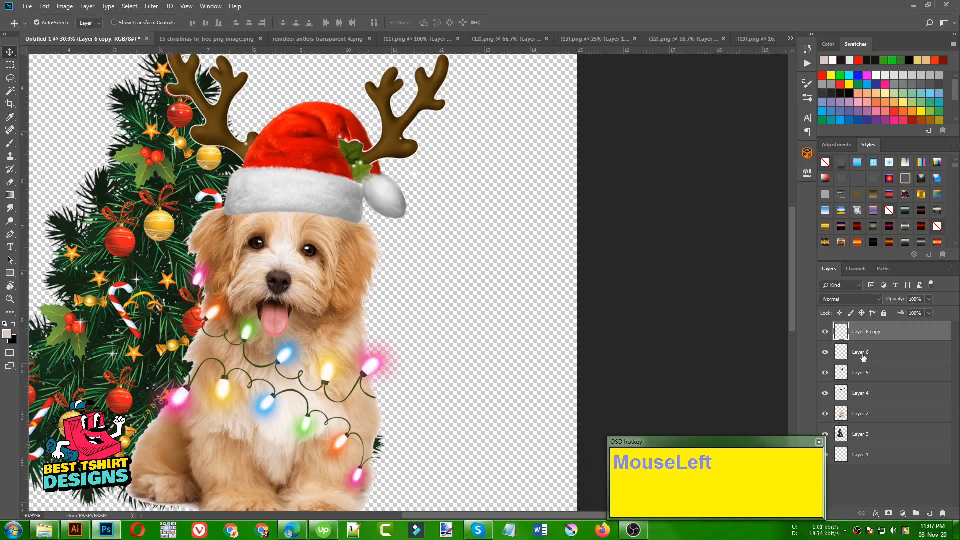
{"action": "scroll", "coordinate": [361, 419], "scroll_direction": "down", "scroll_amount": 2}
{"action": "left_click_drag", "start_coordinate": [311, 388], "coordinate": [302, 403]}
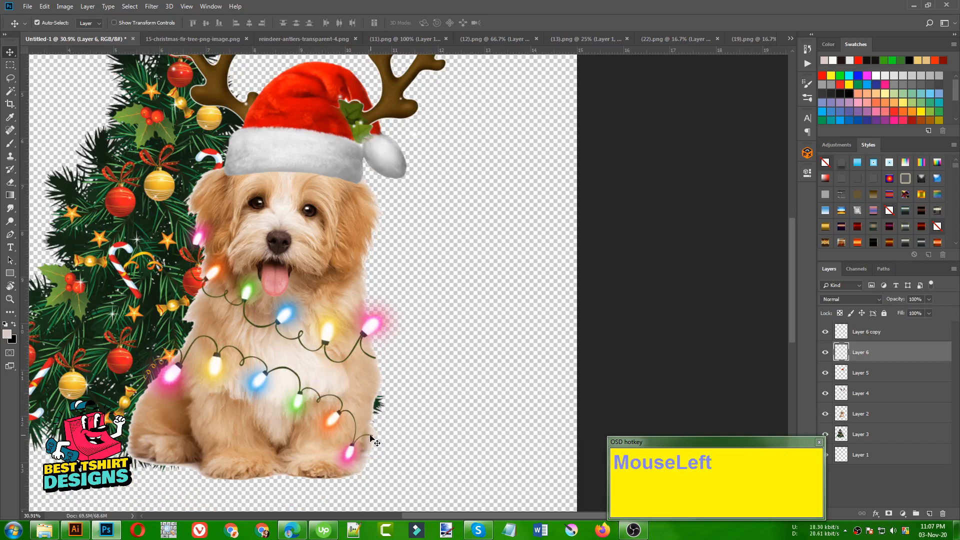
- Place a copy of the upper light string across the dog's paws, rotated about -19°, and nudge the upper string slightly down
{"action": "scroll", "coordinate": [389, 331], "scroll_direction": "down", "scroll_amount": 1, "text": "alt"}
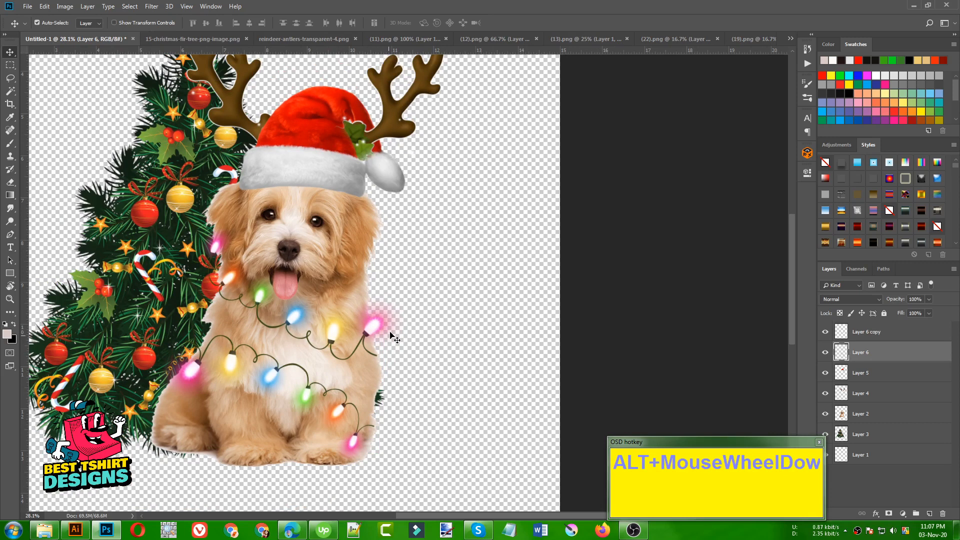
{"action": "left_click_drag", "start_coordinate": [371, 331], "coordinate": [317, 464]}
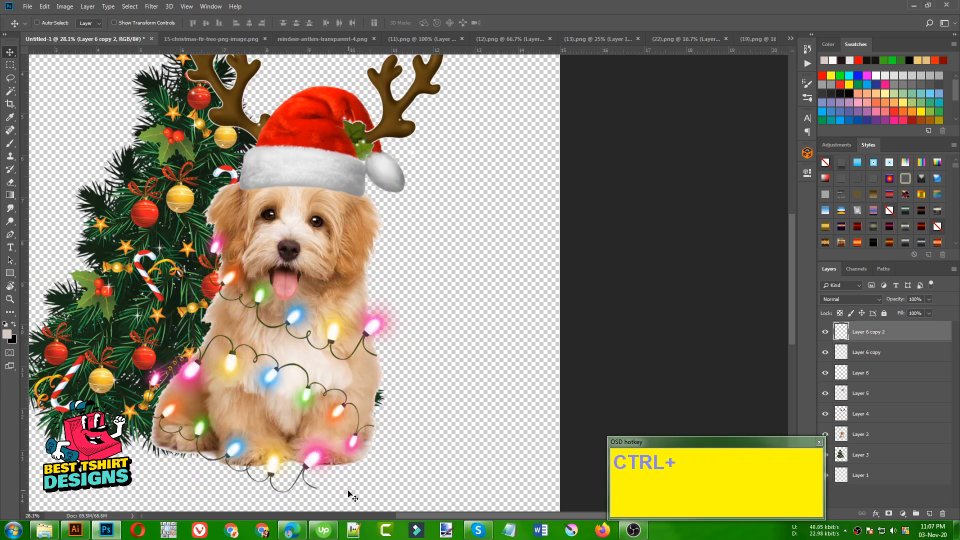
{"action": "key", "text": "ctrl+t"}
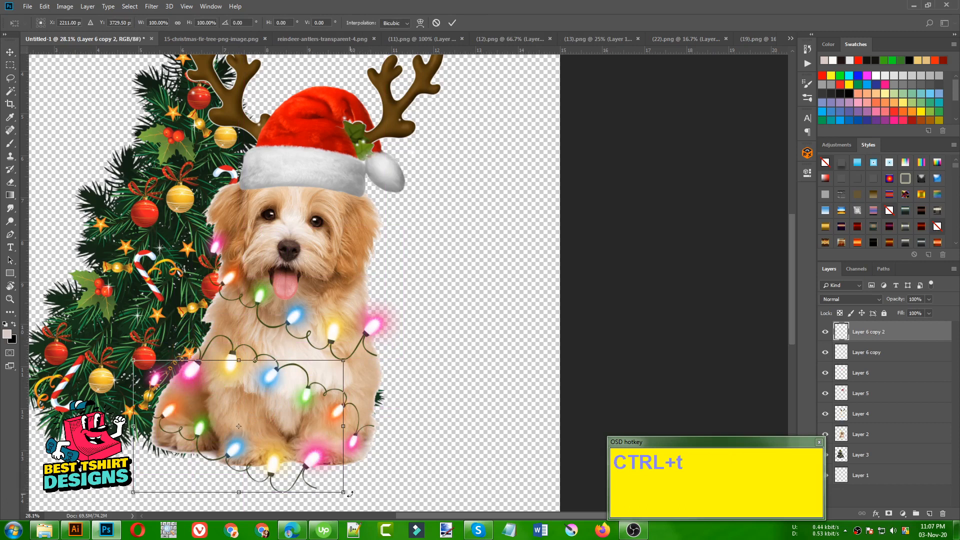
{"action": "left_click_drag", "start_coordinate": [350, 494], "coordinate": [352, 437]}
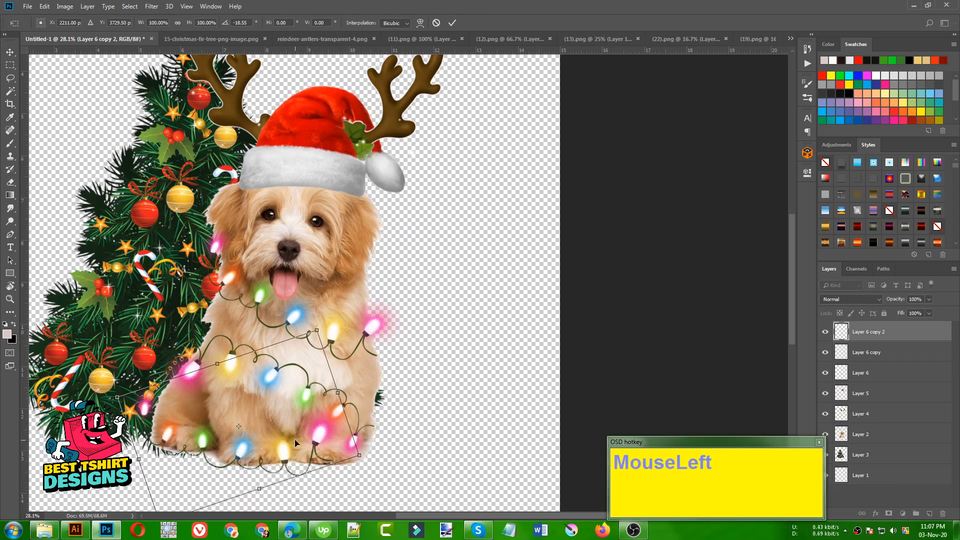
{"action": "mouse_move", "coordinate": [287, 456]}
{"action": "left_mouse_down"}
{"action": "mouse_move", "coordinate": [298, 454]}
{"action": "mouse_move", "coordinate": [295, 462]}
{"action": "mouse_move", "coordinate": [303, 448]}
{"action": "left_mouse_up"}
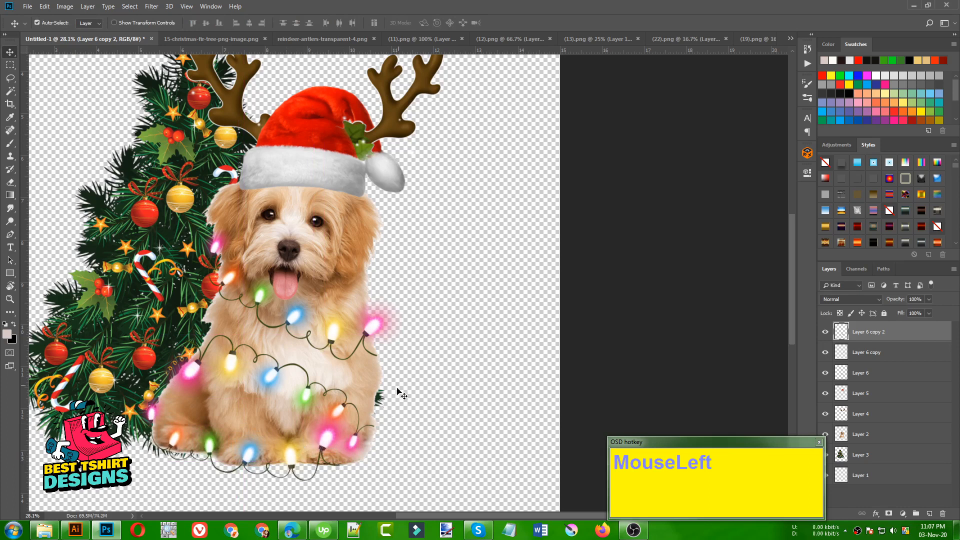
{"action": "left_click_drag", "start_coordinate": [294, 323], "coordinate": [298, 334]}
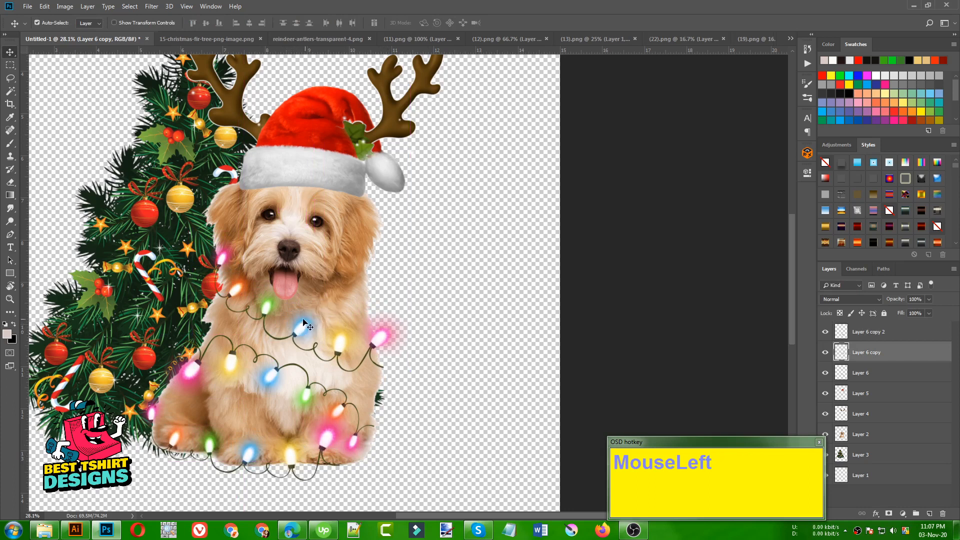
- Place a copy of the chest light string across the Santa hat's brim and scale it to about 70%
{"action": "key", "text": "alt"}
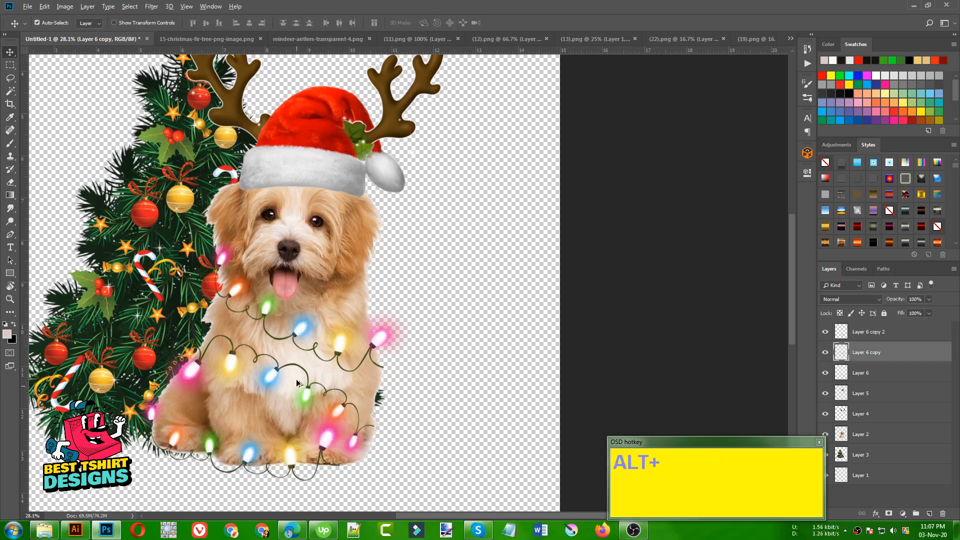
{"action": "left_click_drag", "start_coordinate": [306, 398], "coordinate": [337, 194]}
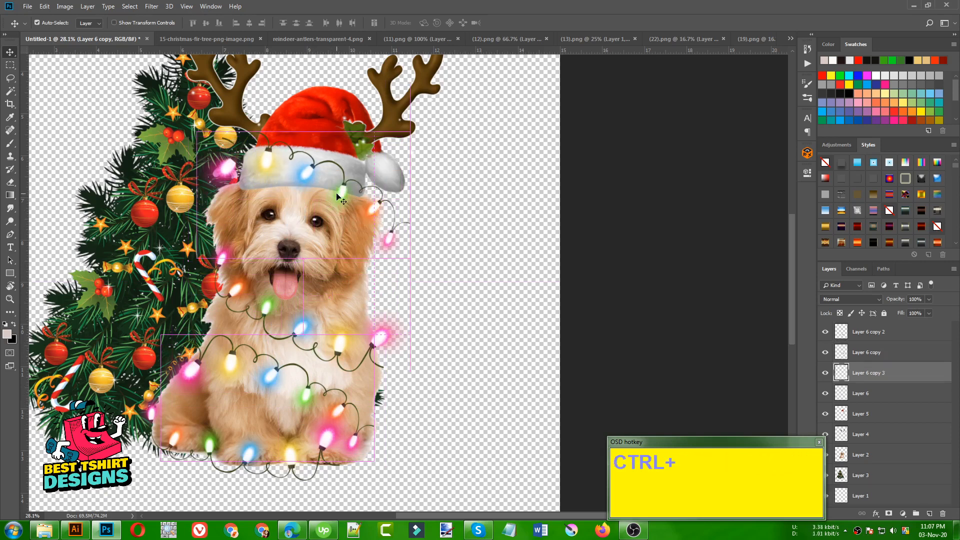
{"action": "key", "text": "ctrl+t"}
{"action": "left_click_drag", "start_coordinate": [411, 257], "coordinate": [390, 246]}
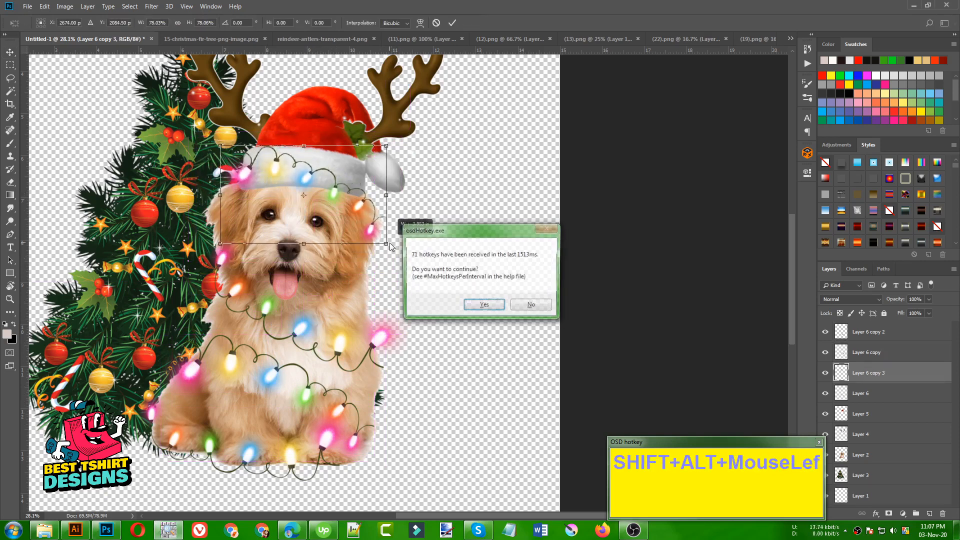
{"action": "left_click", "coordinate": [470, 304]}
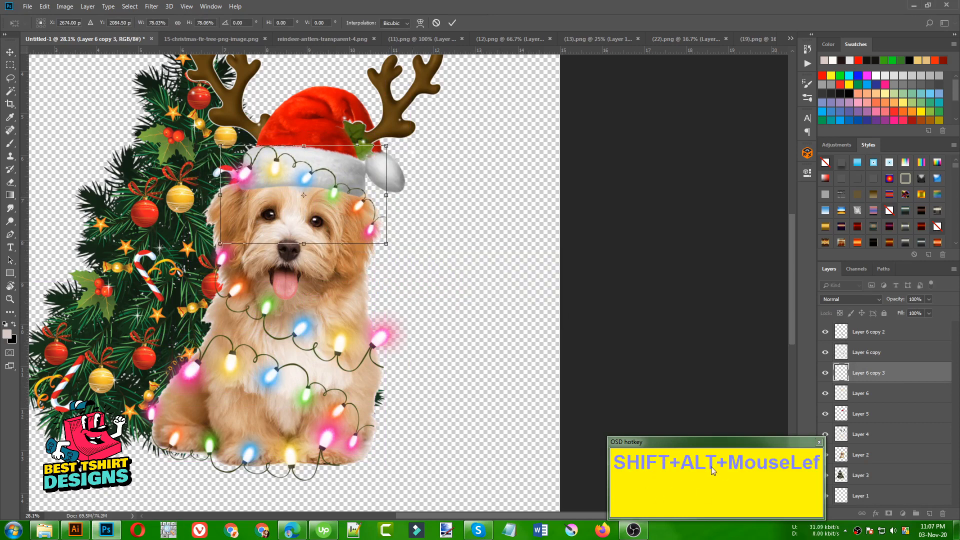
{"action": "left_click_drag", "start_coordinate": [386, 243], "coordinate": [379, 239]}
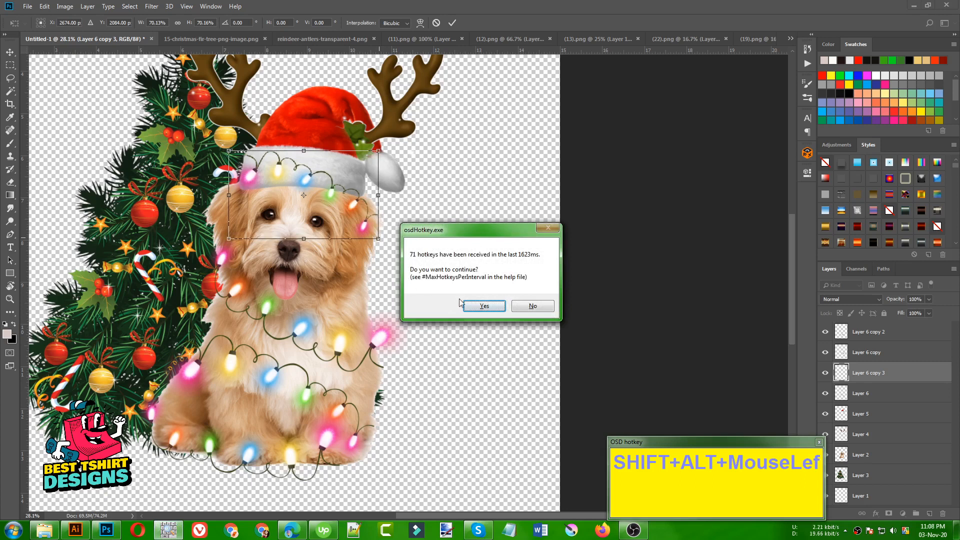
{"action": "left_click", "coordinate": [486, 305]}
{"action": "key", "text": "Return"}
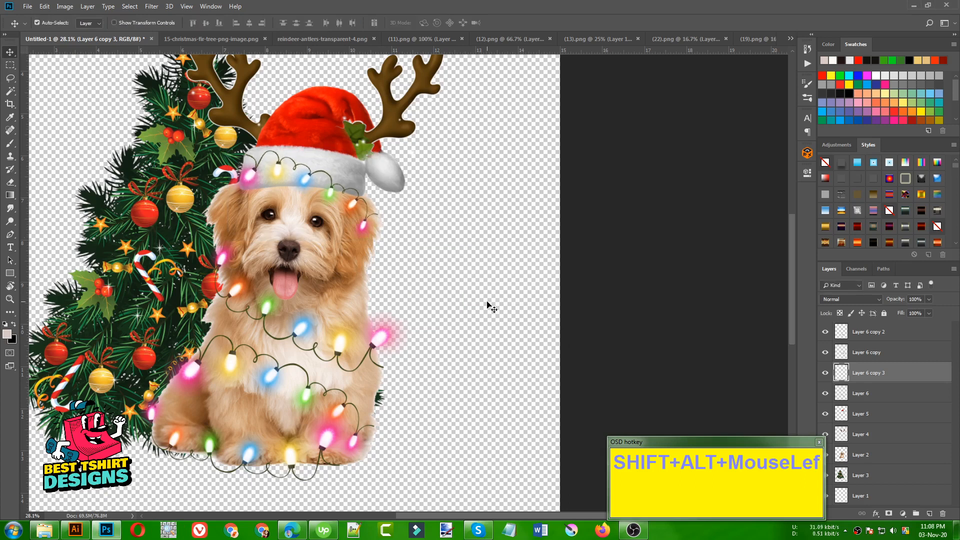
- Enlarge the fir tree on Layer 3 to about 115% and move it up and right behind the dog
{"action": "scroll", "coordinate": [410, 317], "scroll_direction": "down", "scroll_amount": 2, "text": "alt"}
{"action": "scroll", "coordinate": [400, 355], "scroll_direction": "up", "scroll_amount": 3, "text": "alt"}
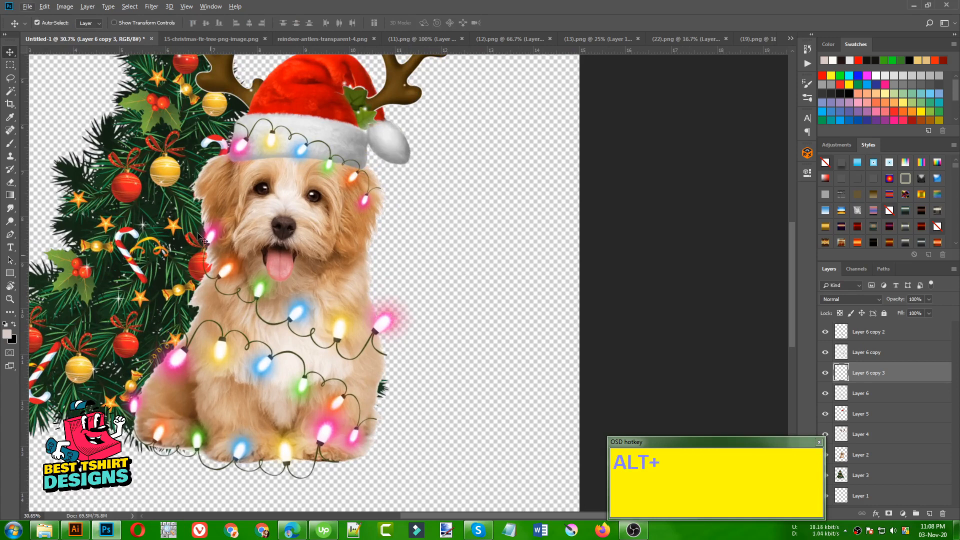
{"action": "scroll", "coordinate": [242, 272], "scroll_direction": "down", "scroll_amount": 2, "text": "alt"}
{"action": "scroll", "coordinate": [242, 272], "scroll_direction": "down", "scroll_amount": 2, "text": "alt"}
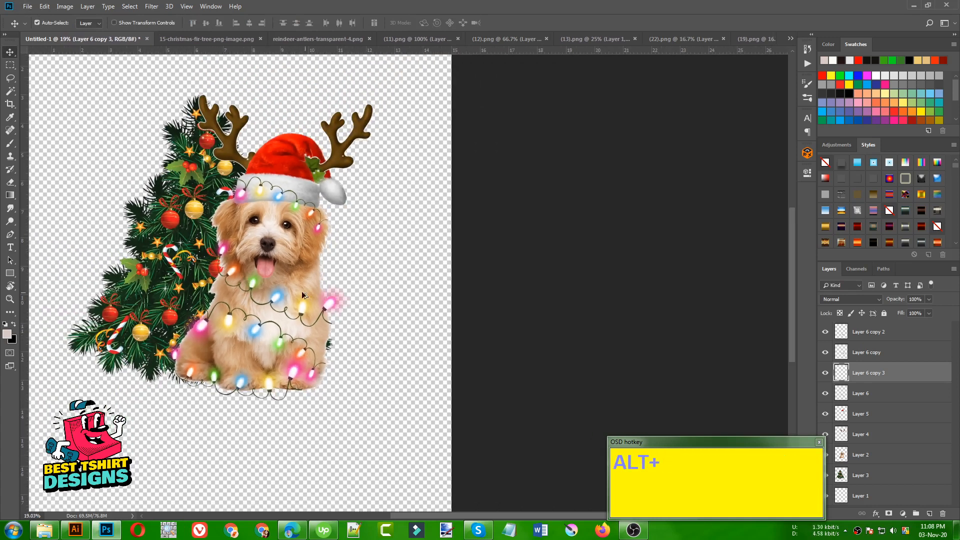
{"action": "scroll", "coordinate": [239, 290], "scroll_direction": "down", "scroll_amount": 2, "text": "alt"}
{"action": "scroll", "coordinate": [448, 302], "scroll_direction": "up", "scroll_amount": 2, "text": "alt"}
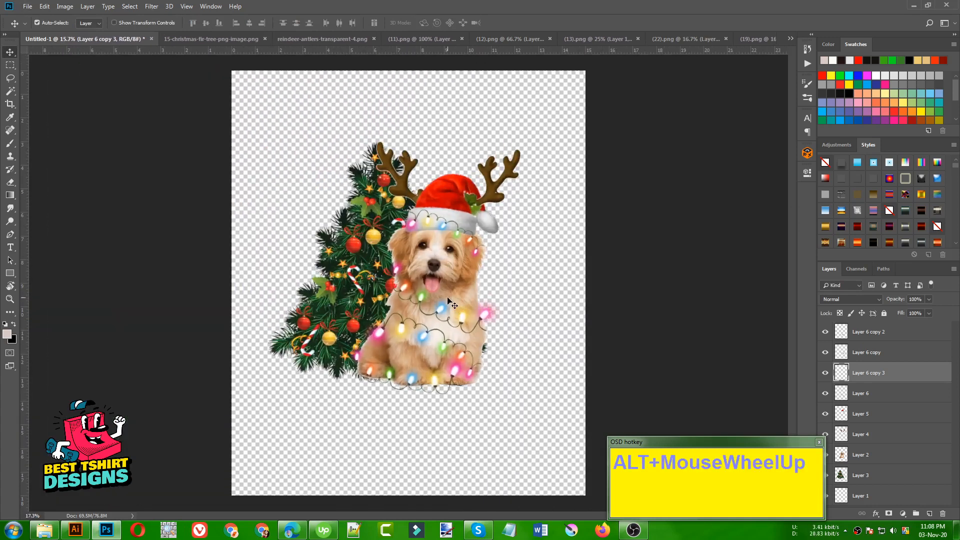
{"action": "left_click_drag", "start_coordinate": [550, 293], "coordinate": [440, 290]}
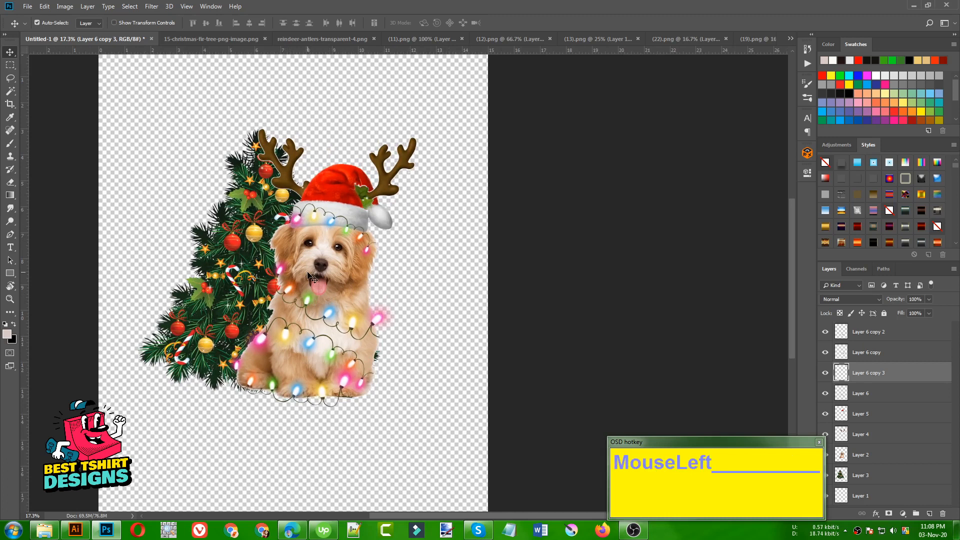
{"action": "scroll", "coordinate": [355, 292], "scroll_direction": "down", "scroll_amount": 1, "text": "alt"}
{"action": "left_click", "coordinate": [836, 474]}
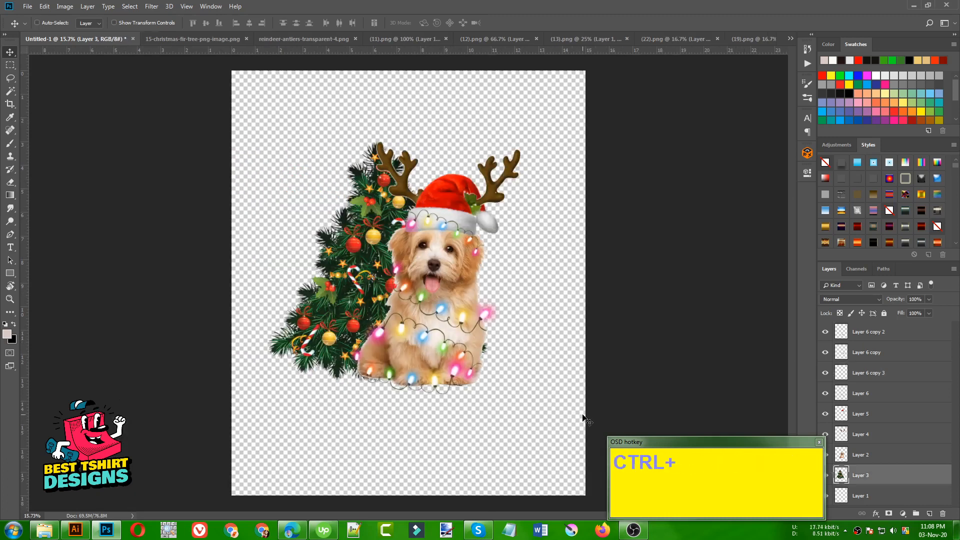
{"action": "key", "text": "ctrl+t"}
{"action": "left_click_drag", "start_coordinate": [487, 143], "coordinate": [500, 121]}
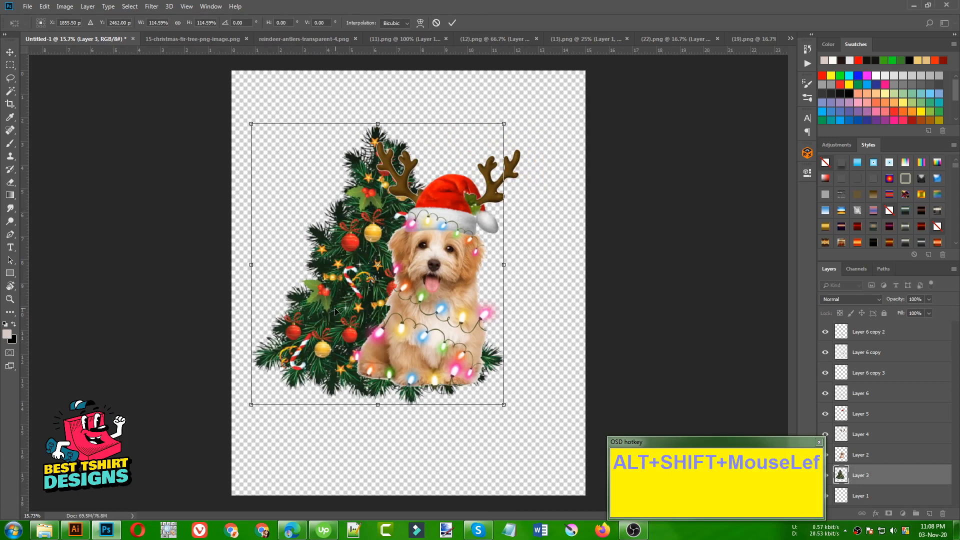
{"action": "left_click_drag", "start_coordinate": [335, 311], "coordinate": [353, 278]}
{"action": "double_click", "coordinate": [353, 278]}
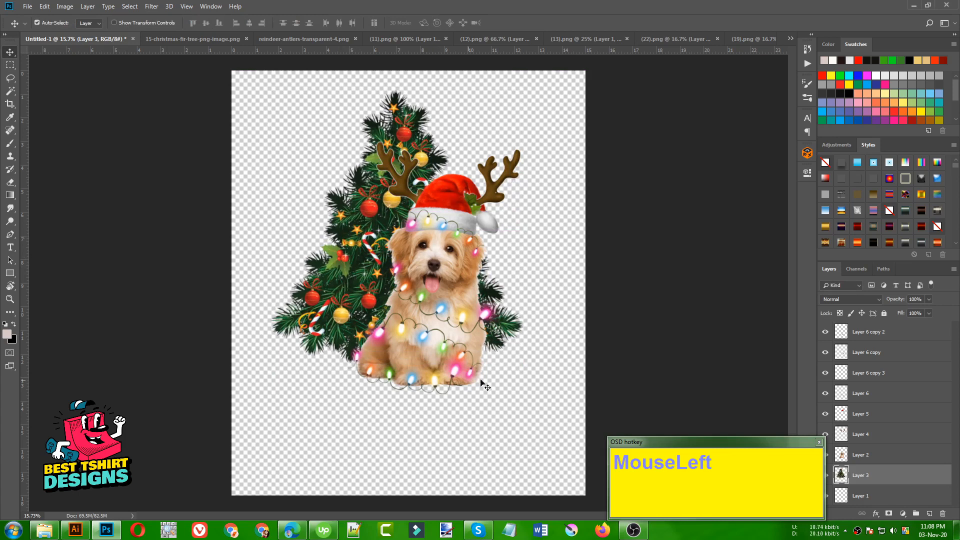
- Load the dog's outline on Layer 2 as a selection and add a layer mask from it
{"action": "scroll", "coordinate": [468, 317], "scroll_direction": "up", "scroll_amount": 5, "text": "alt"}
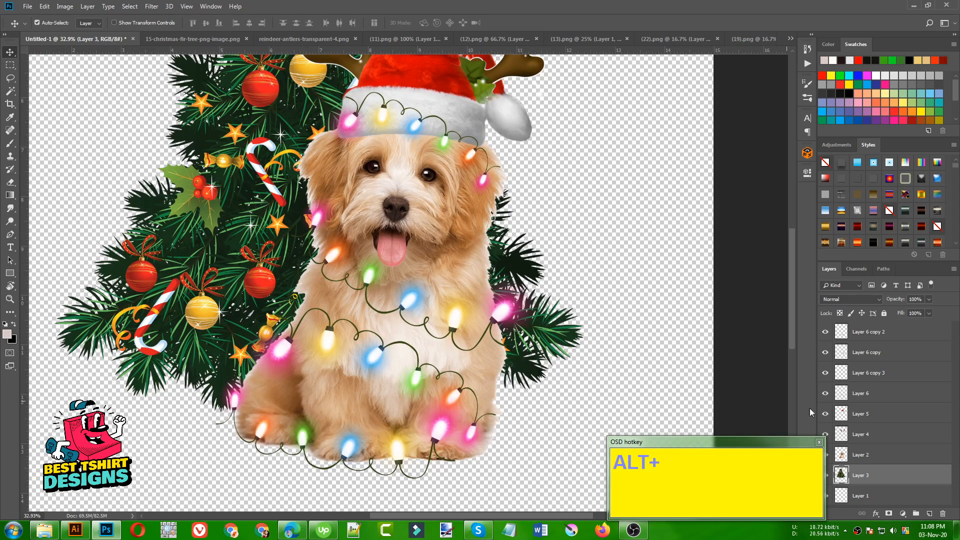
{"action": "left_click", "coordinate": [844, 456]}
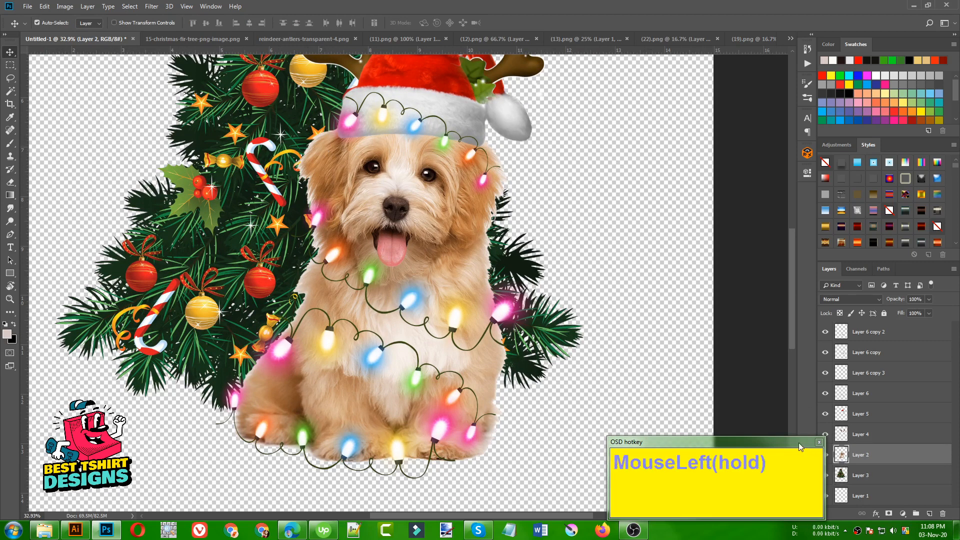
{"action": "left_click_drag", "start_coordinate": [799, 442], "coordinate": [782, 442]}
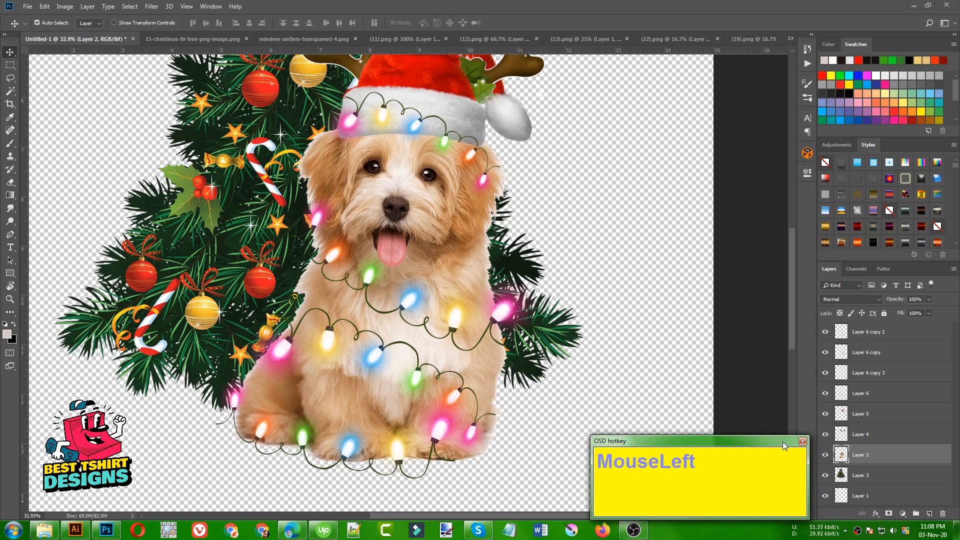
{"action": "left_click", "coordinate": [843, 456], "text": "ctrl"}
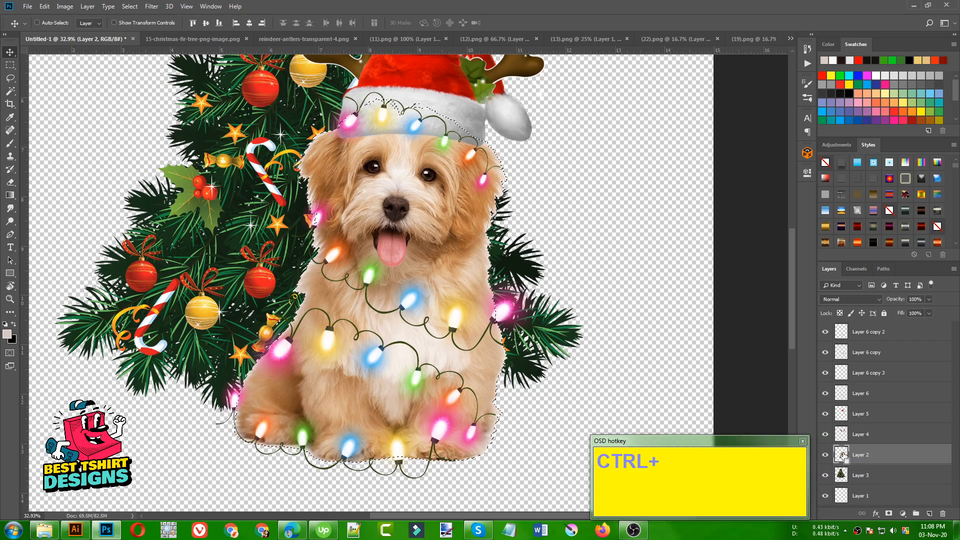
{"action": "scroll", "coordinate": [291, 285], "scroll_direction": "up", "scroll_amount": 4, "text": "alt"}
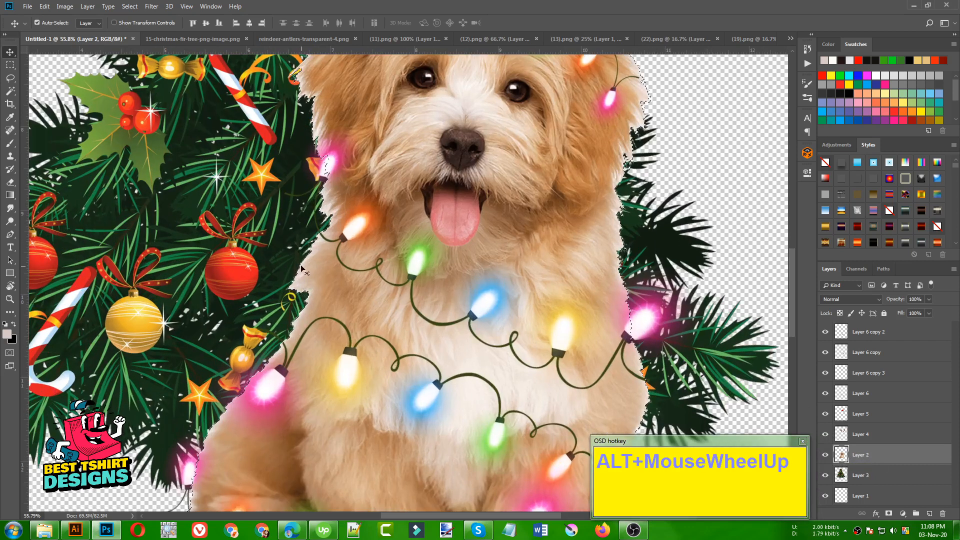
{"action": "scroll", "coordinate": [240, 239], "scroll_direction": "down", "scroll_amount": 4, "text": "alt"}
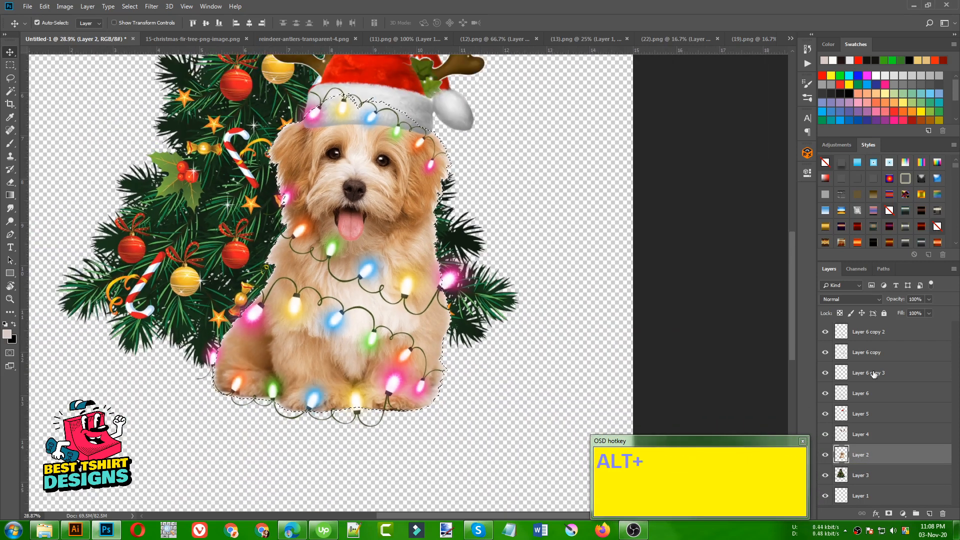
{"action": "left_click", "coordinate": [889, 514]}
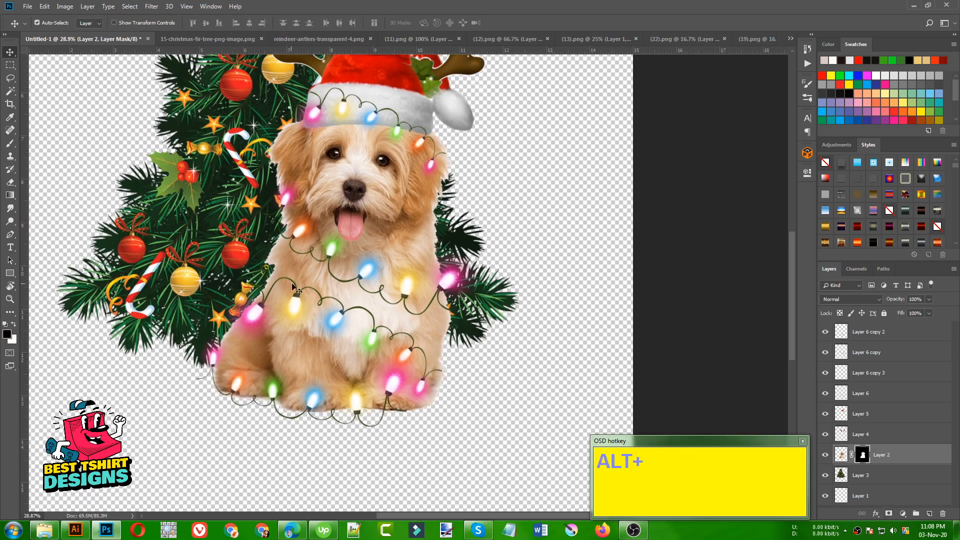
- Activate the Brush tool and enlarge the brush to size 150 for painting on the dog's layer mask
{"action": "scroll", "coordinate": [273, 273], "scroll_direction": "up", "scroll_amount": 4, "text": "alt"}
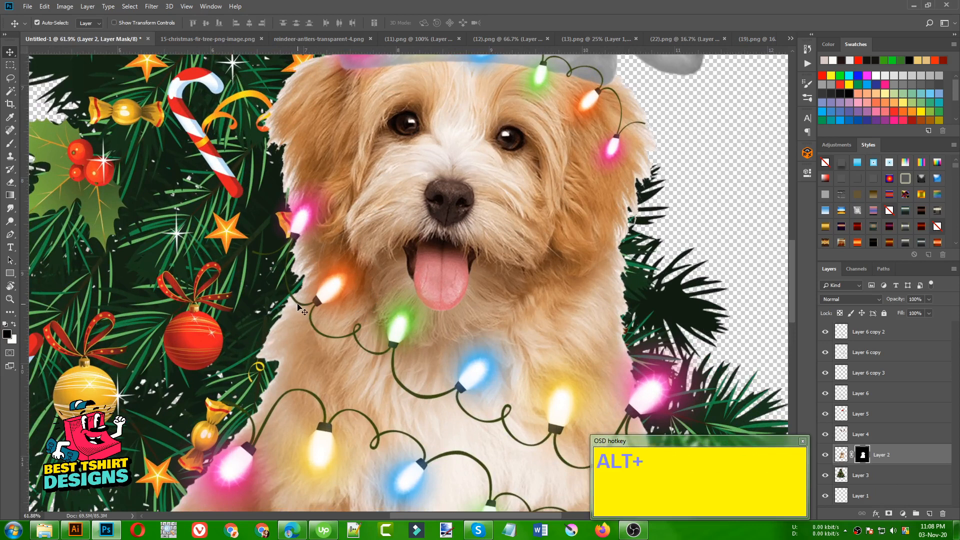
{"action": "scroll", "coordinate": [299, 307], "scroll_direction": "down", "scroll_amount": 1, "text": "alt"}
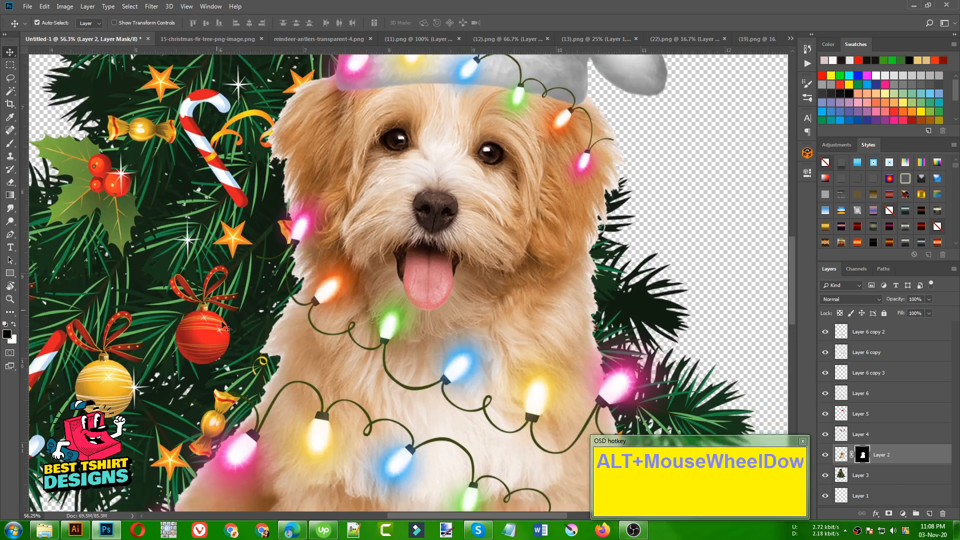
{"action": "key", "text": "b"}
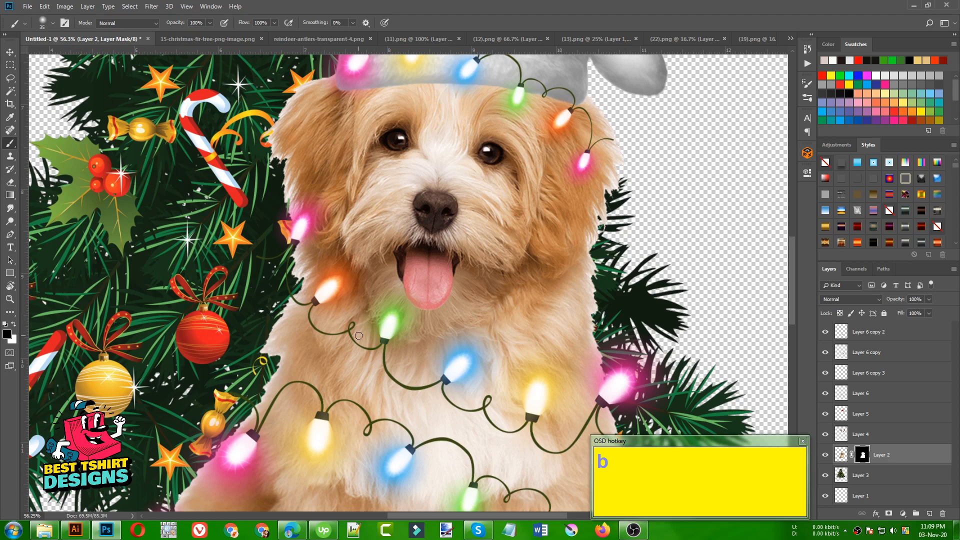
{"action": "key", "text": "bracketright"}
{"action": "key", "text": "bracketright"}
{"action": "key", "text": "bracketright"}
{"action": "key", "text": "bracketright"}
{"action": "key", "text": "bracketright"}
{"action": "key", "text": "bracketright"}
{"action": "key", "text": "bracketright"}
{"action": "key", "text": "bracketright"}
- Try painting black on the dog's layer mask across the neck and over the mouth and nose, and undo both strokes
{"action": "left_click_drag", "start_coordinate": [285, 348], "coordinate": [614, 316]}
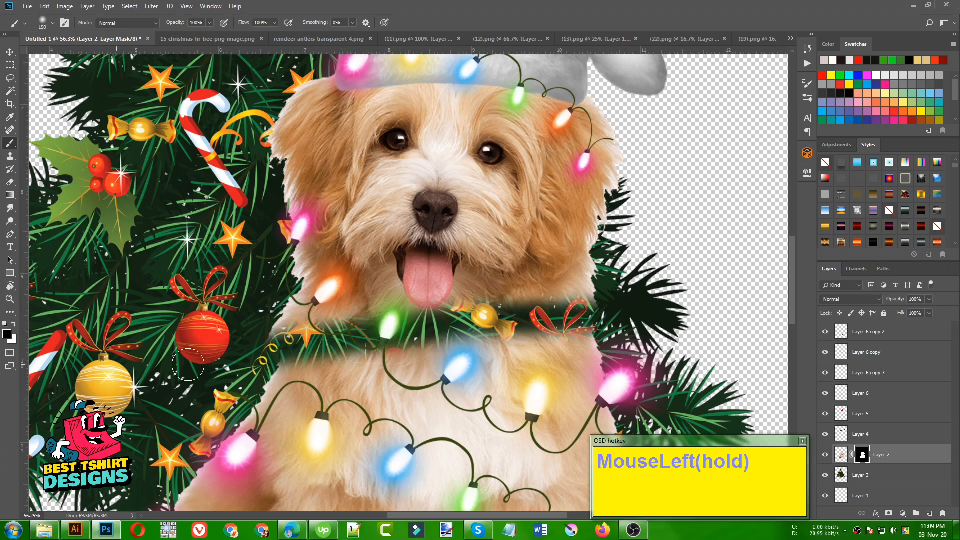
{"action": "left_click", "coordinate": [12, 338]}
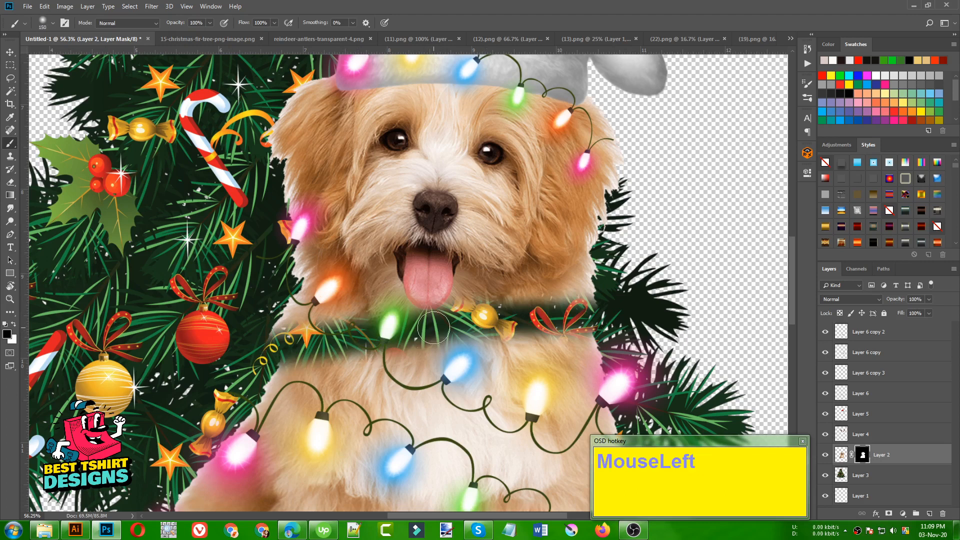
{"action": "mouse_move", "coordinate": [429, 305]}
{"action": "left_mouse_down"}
{"action": "mouse_move", "coordinate": [443, 210]}
{"action": "mouse_move", "coordinate": [448, 219]}
{"action": "left_mouse_up"}
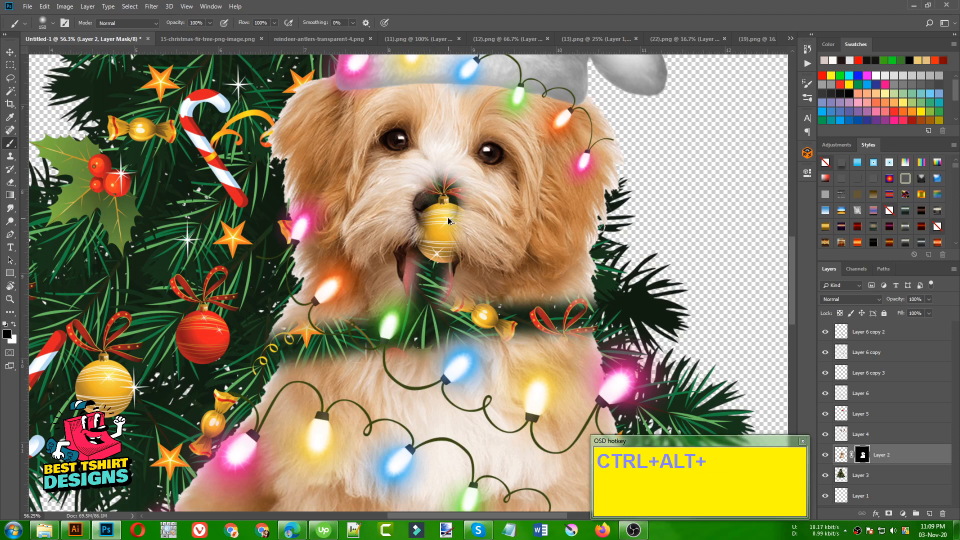
{"action": "key", "text": "ctrl+alt+z"}
{"action": "key", "text": "ctrl+alt+z"}
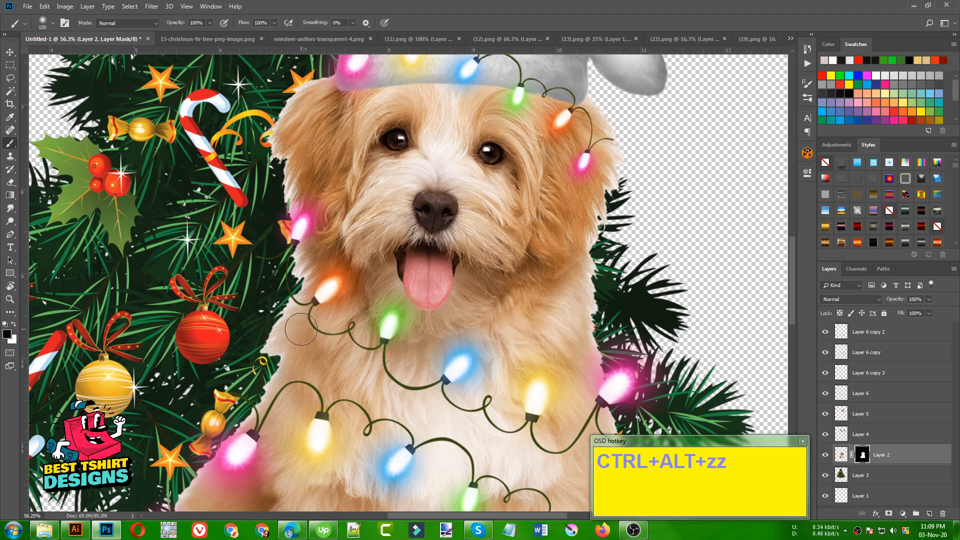
- Paint white on the dog's layer mask along the body edge next to the tree ornaments
{"action": "key", "text": "x"}
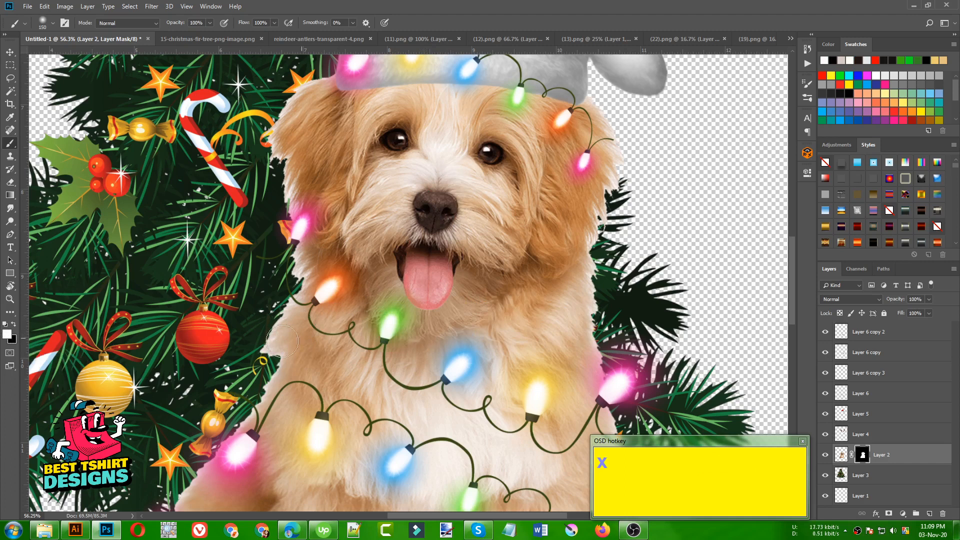
{"action": "mouse_move", "coordinate": [257, 345]}
{"action": "left_mouse_down"}
{"action": "mouse_move", "coordinate": [285, 314]}
{"action": "mouse_move", "coordinate": [307, 195]}
{"action": "mouse_move", "coordinate": [296, 179]}
{"action": "left_mouse_up"}
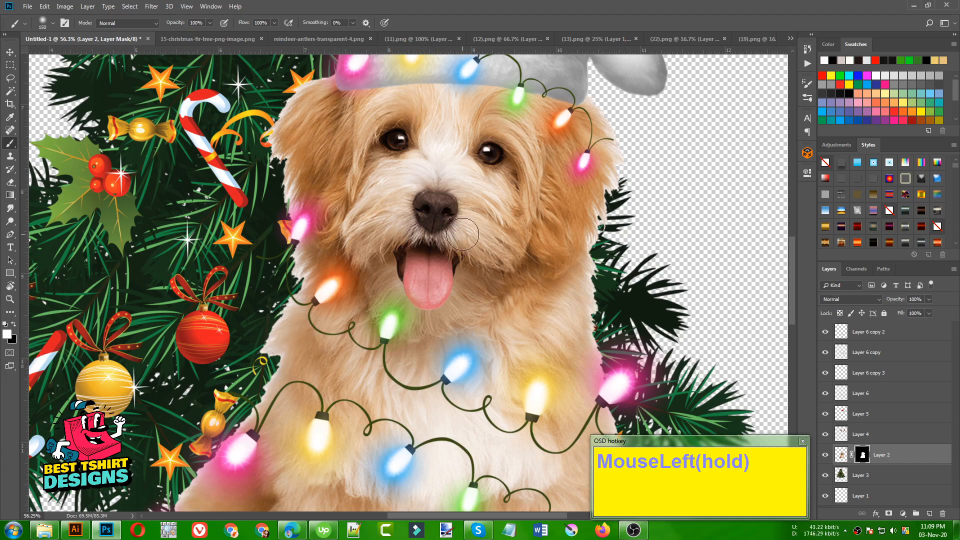
- Hide a diagonal band of the dog's face with black on the layer mask, and restore it by painting white
{"action": "key", "text": "x"}
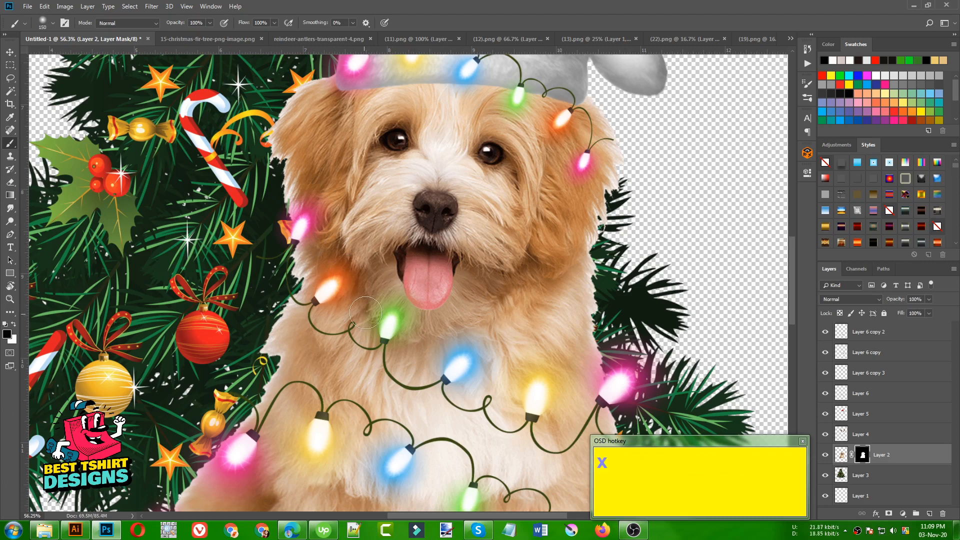
{"action": "left_click", "coordinate": [362, 316]}
{"action": "mouse_move", "coordinate": [410, 255]}
{"action": "left_mouse_down"}
{"action": "mouse_move", "coordinate": [503, 165]}
{"action": "mouse_move", "coordinate": [381, 309]}
{"action": "mouse_move", "coordinate": [458, 260]}
{"action": "mouse_move", "coordinate": [480, 207]}
{"action": "left_mouse_up"}
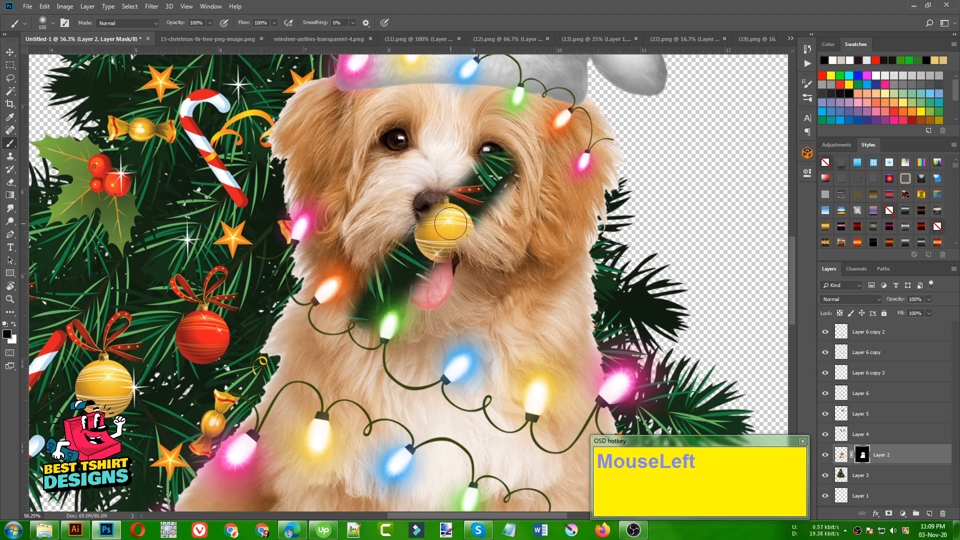
{"action": "key", "text": "x"}
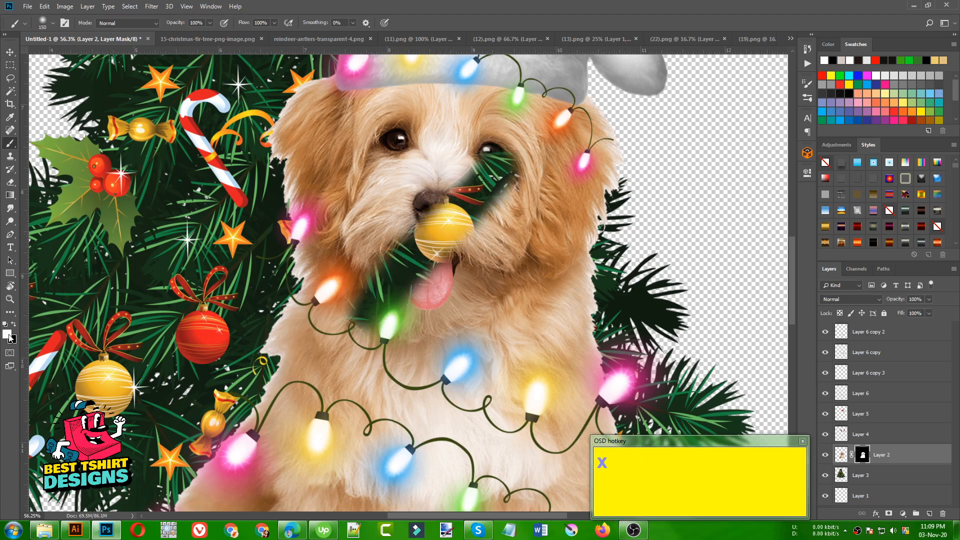
{"action": "mouse_move", "coordinate": [452, 258]}
{"action": "left_mouse_down"}
{"action": "mouse_move", "coordinate": [435, 198]}
{"action": "mouse_move", "coordinate": [428, 241]}
{"action": "mouse_move", "coordinate": [369, 252]}
{"action": "mouse_move", "coordinate": [450, 263]}
{"action": "mouse_move", "coordinate": [360, 255]}
{"action": "mouse_move", "coordinate": [416, 252]}
{"action": "mouse_move", "coordinate": [383, 299]}
{"action": "mouse_move", "coordinate": [366, 295]}
{"action": "mouse_move", "coordinate": [505, 267]}
{"action": "mouse_move", "coordinate": [382, 326]}
{"action": "mouse_move", "coordinate": [373, 317]}
{"action": "mouse_move", "coordinate": [461, 217]}
{"action": "mouse_move", "coordinate": [459, 228]}
{"action": "mouse_move", "coordinate": [475, 163]}
{"action": "mouse_move", "coordinate": [502, 179]}
{"action": "mouse_move", "coordinate": [510, 154]}
{"action": "mouse_move", "coordinate": [436, 289]}
{"action": "left_mouse_up"}
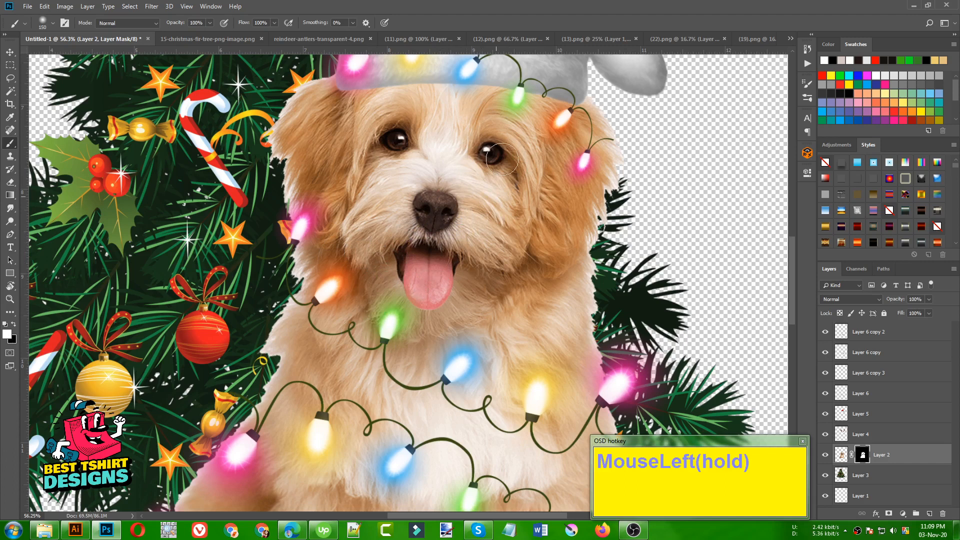
{"action": "scroll", "coordinate": [320, 255], "scroll_direction": "down", "scroll_amount": 3}
{"action": "scroll", "coordinate": [282, 246], "scroll_direction": "up", "scroll_amount": 2}
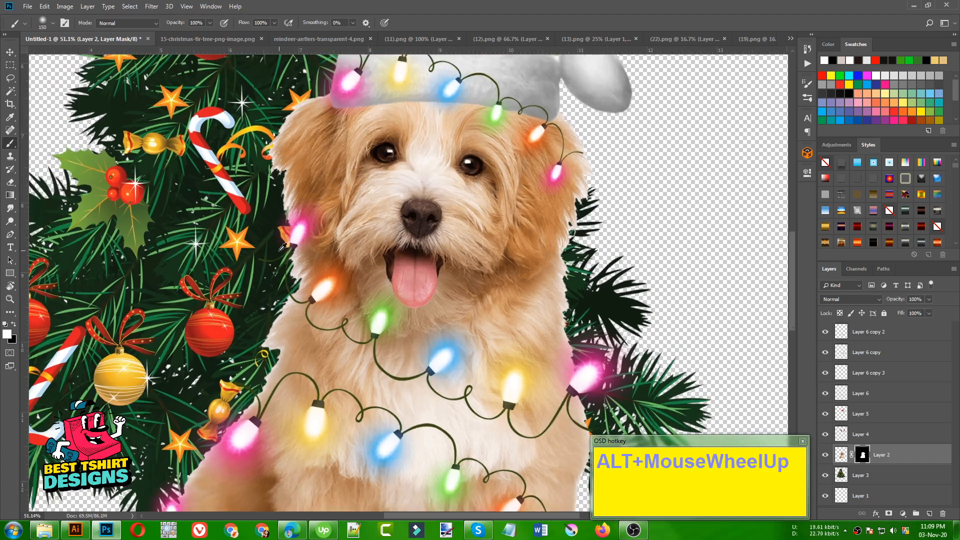
{"action": "scroll", "coordinate": [282, 247], "scroll_direction": "up", "scroll_amount": 2}
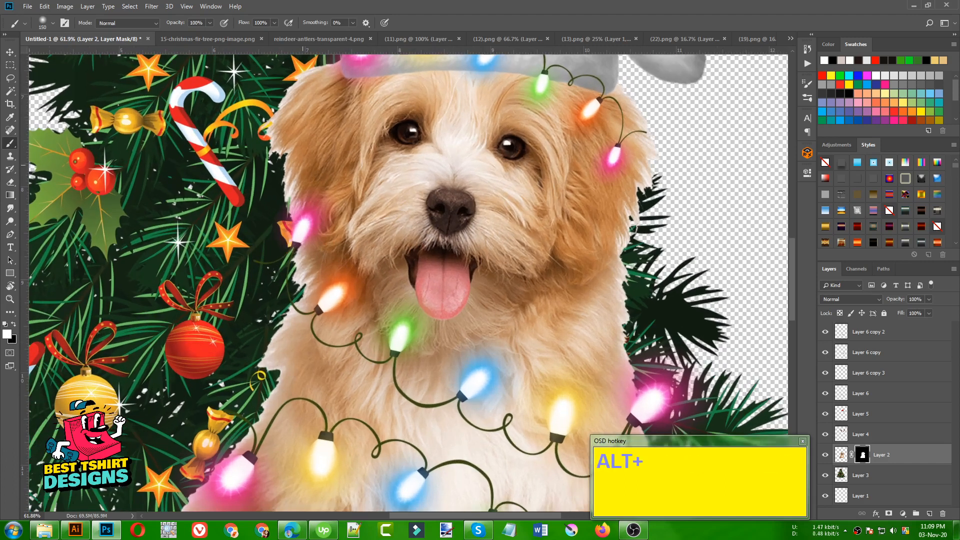
- Try refining the dog's layer mask edge in Select and Mask with a 3 px radius, and cancel it
{"action": "right_click", "coordinate": [863, 455]}
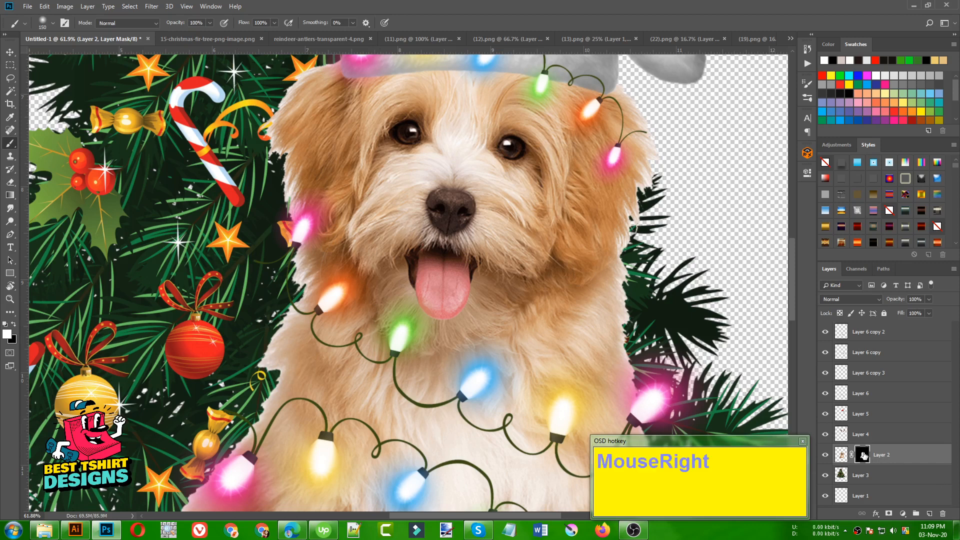
{"action": "left_click", "coordinate": [864, 453]}
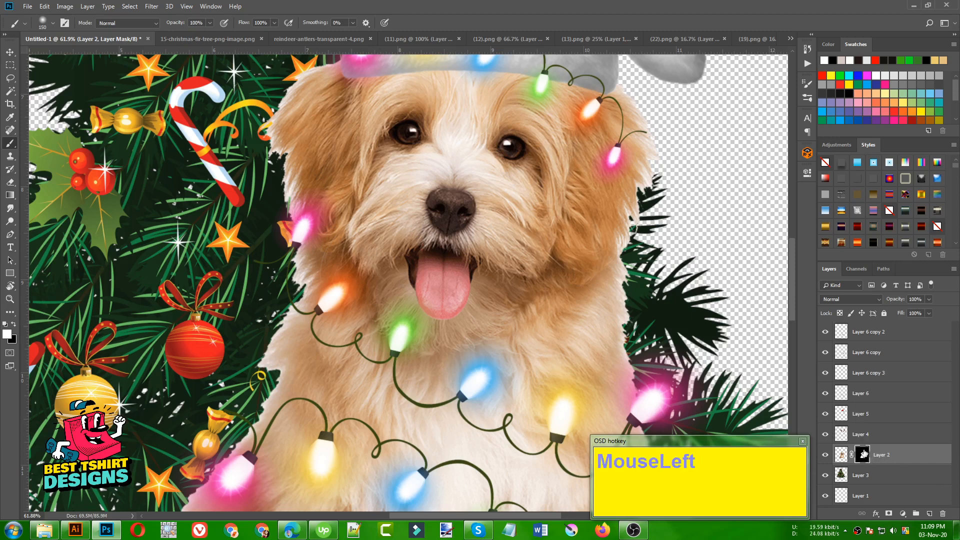
{"action": "right_click", "coordinate": [864, 455]}
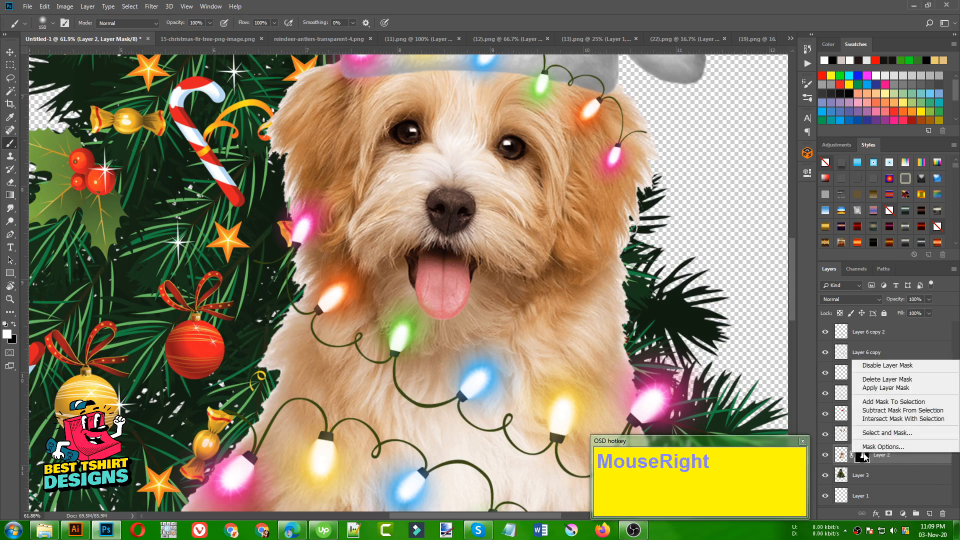
{"action": "left_click", "coordinate": [893, 433]}
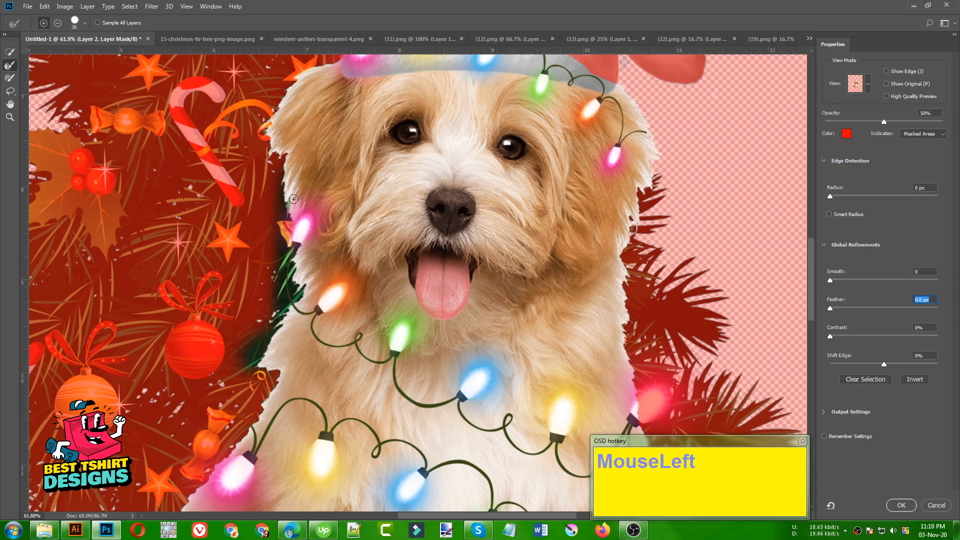
{"action": "left_click_drag", "start_coordinate": [293, 199], "coordinate": [291, 205]}
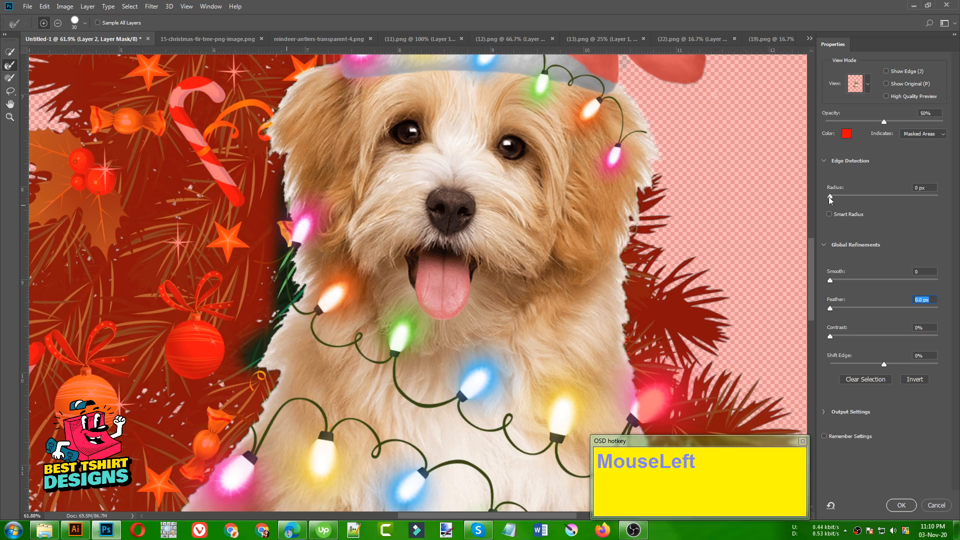
{"action": "left_click_drag", "start_coordinate": [833, 199], "coordinate": [868, 198]}
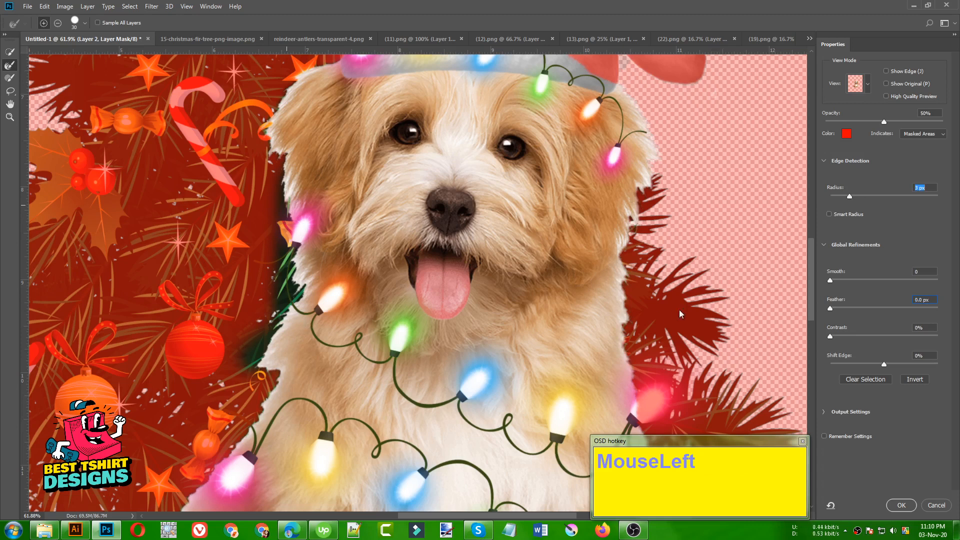
{"action": "left_click", "coordinate": [933, 505]}
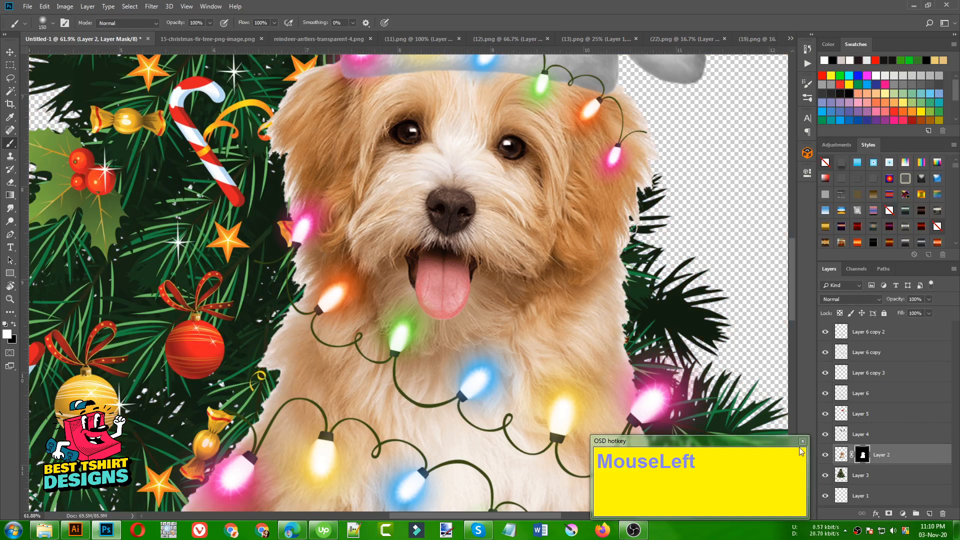
{"action": "right_click", "coordinate": [865, 464]}
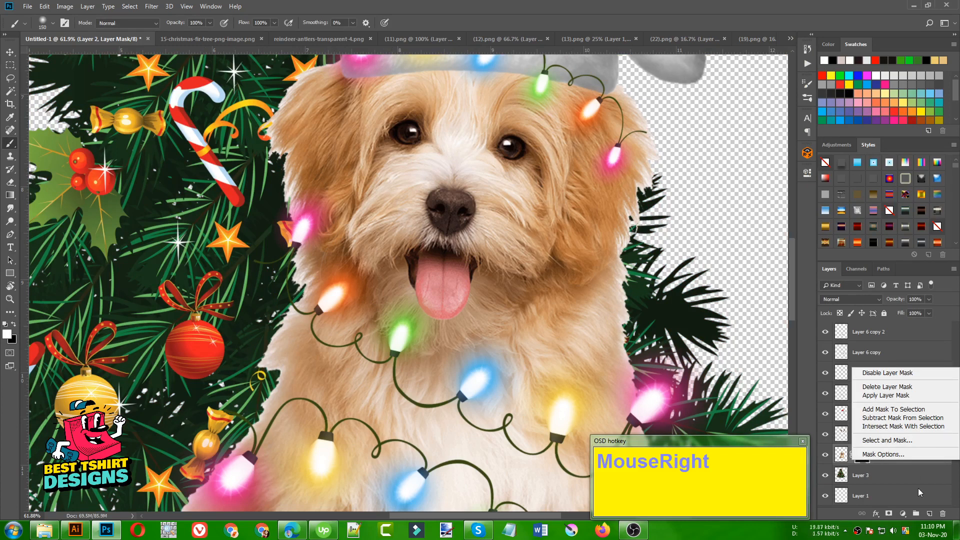
{"action": "left_click", "coordinate": [242, 314]}
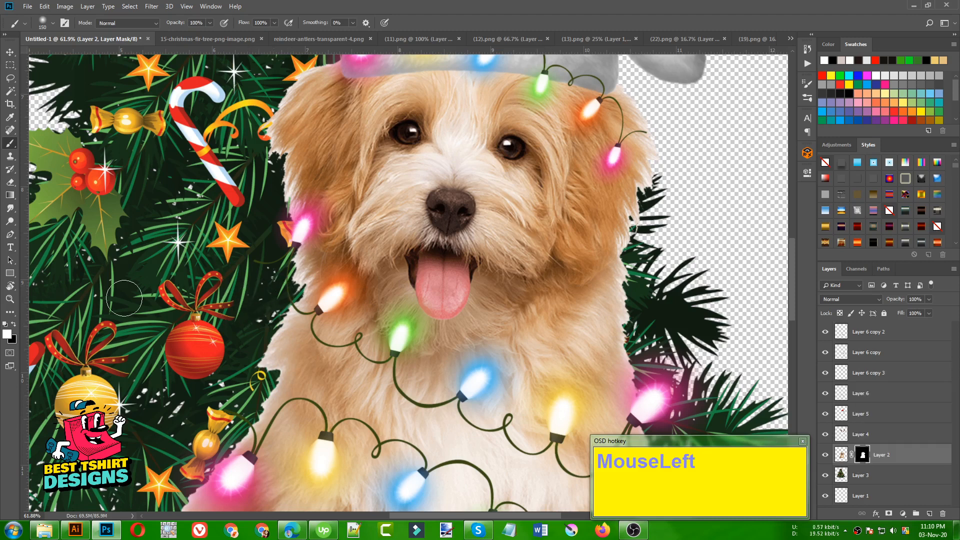
- Swap the painting colour to black and set the brush to 200 px with 0% hardness
{"action": "key", "text": "x"}
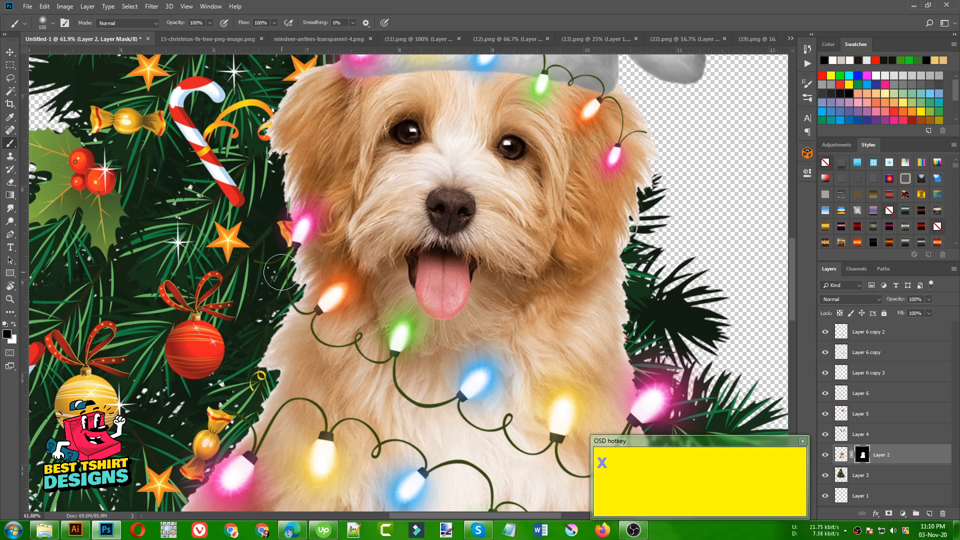
{"action": "key", "text": "bracketright"}
{"action": "key", "text": "bracketright"}
{"action": "left_click", "coordinate": [51, 24]}
{"action": "left_click_drag", "start_coordinate": [57, 79], "coordinate": [51, 80]}
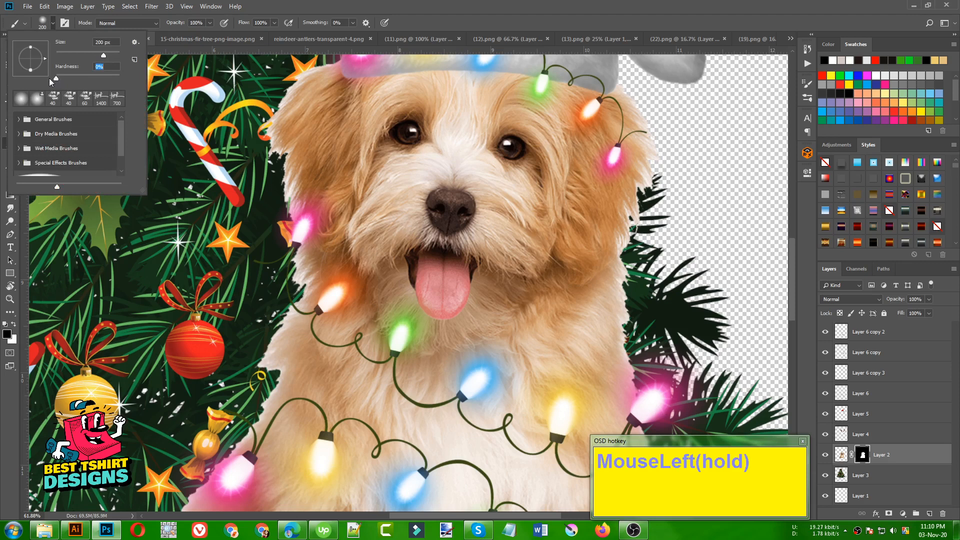
- Examine the General, Dry Media and Wet Media brush presets for one that suits the dog's furry edge
{"action": "left_click", "coordinate": [86, 99]}
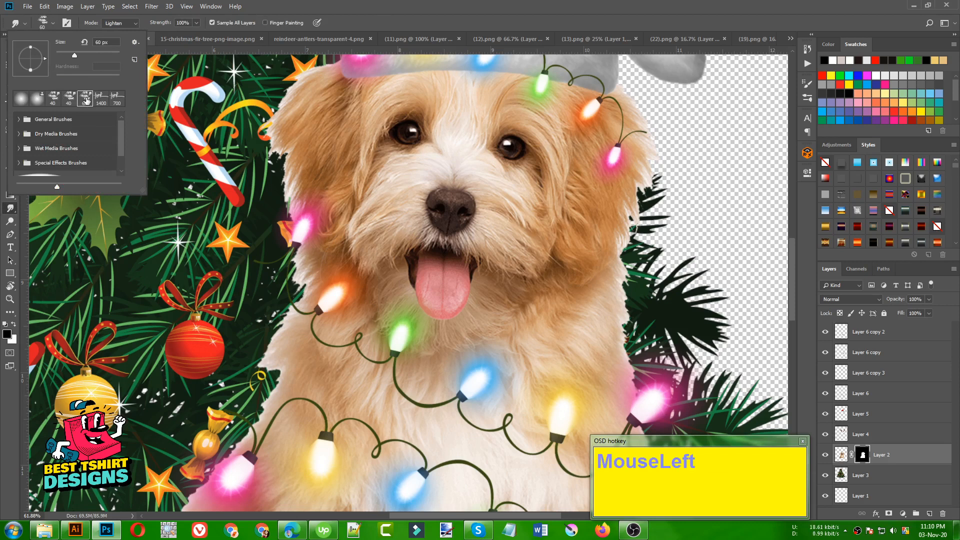
{"action": "left_click", "coordinate": [807, 102]}
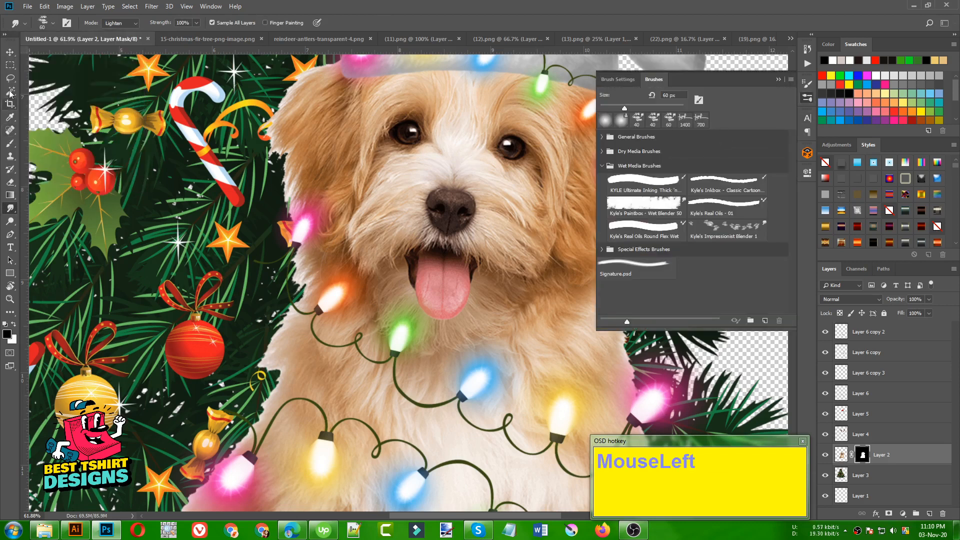
{"action": "left_click", "coordinate": [13, 145]}
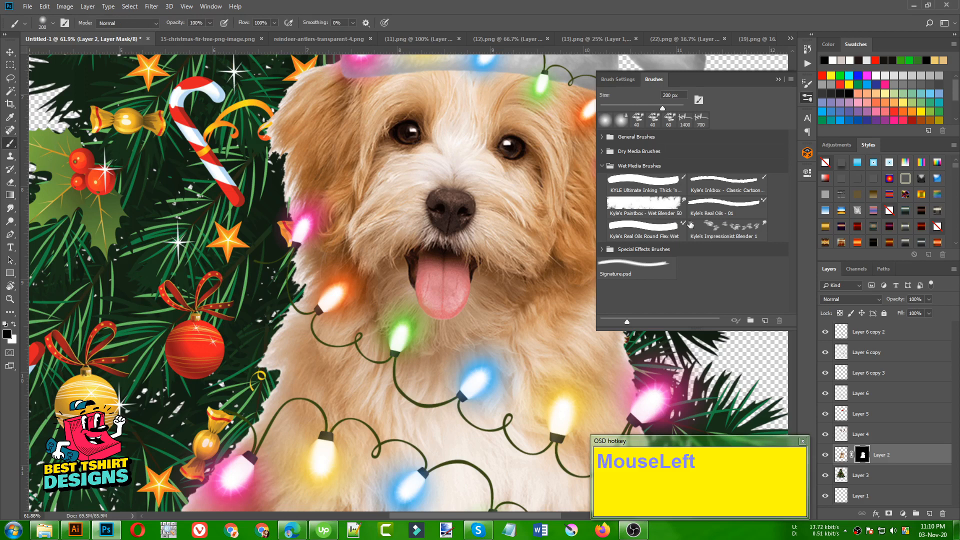
{"action": "scroll", "coordinate": [729, 229], "scroll_direction": "down", "scroll_amount": 1}
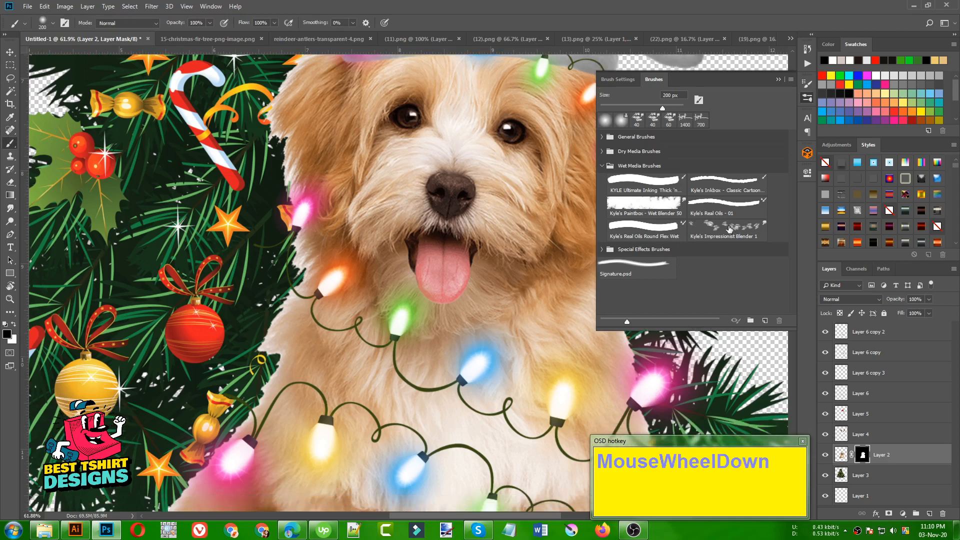
{"action": "scroll", "coordinate": [729, 229], "scroll_direction": "up", "scroll_amount": 1}
{"action": "left_click", "coordinate": [602, 137]}
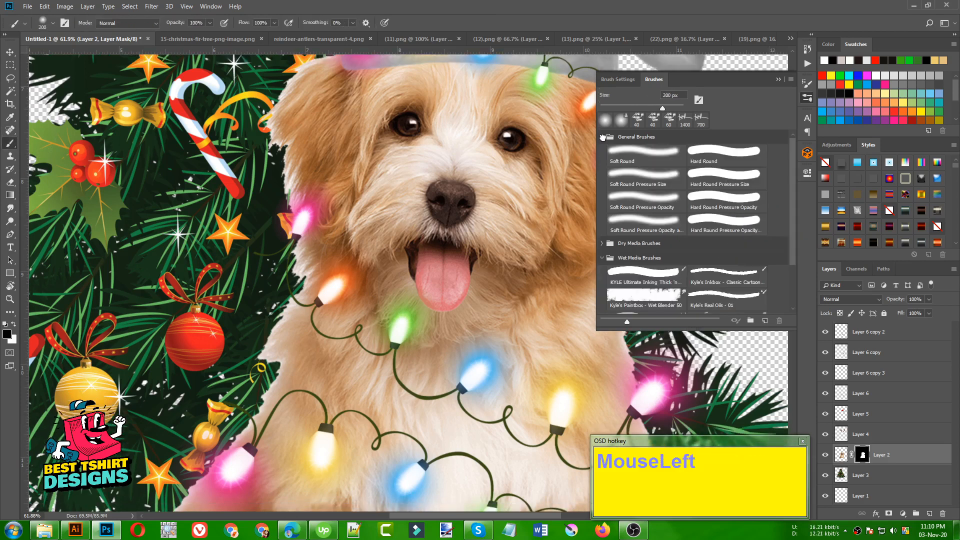
{"action": "scroll", "coordinate": [712, 201], "scroll_direction": "down", "scroll_amount": 3}
{"action": "scroll", "coordinate": [713, 201], "scroll_direction": "up", "scroll_amount": 1}
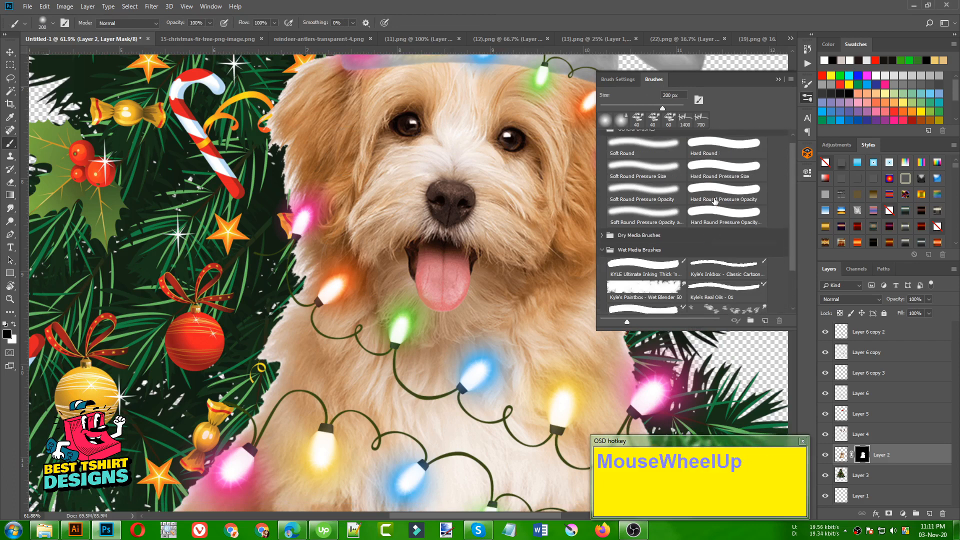
{"action": "scroll", "coordinate": [715, 201], "scroll_direction": "down", "scroll_amount": 2}
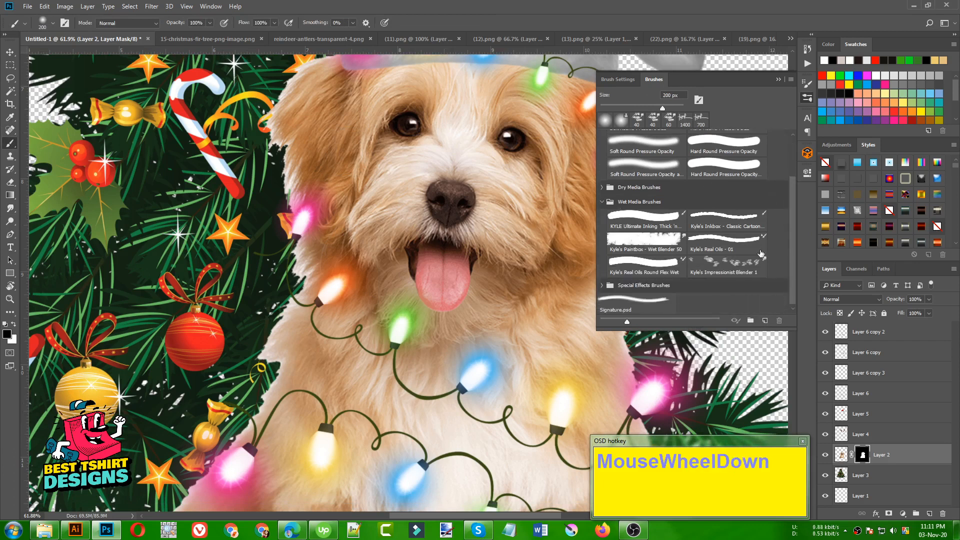
{"action": "scroll", "coordinate": [690, 245], "scroll_direction": "down", "scroll_amount": 1}
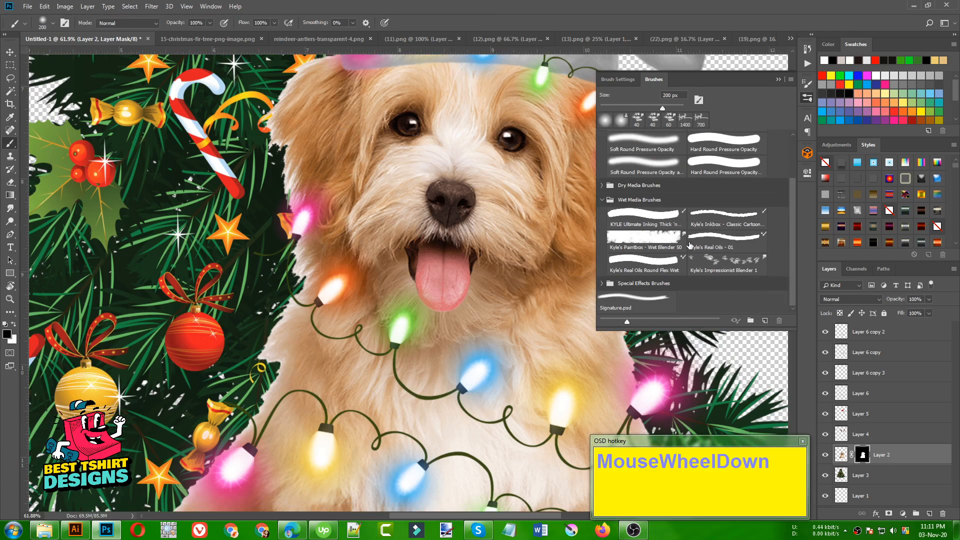
{"action": "left_click", "coordinate": [603, 186]}
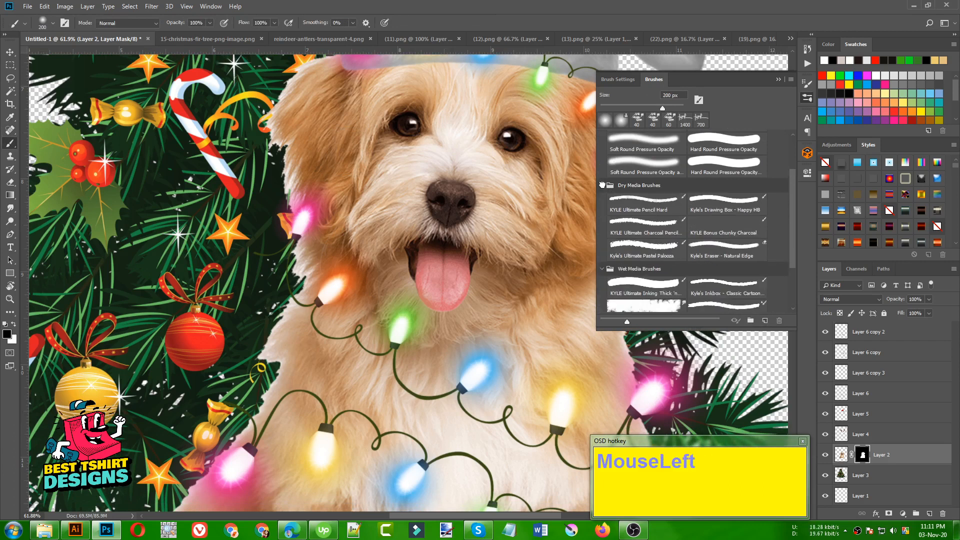
{"action": "scroll", "coordinate": [702, 239], "scroll_direction": "down", "scroll_amount": 3}
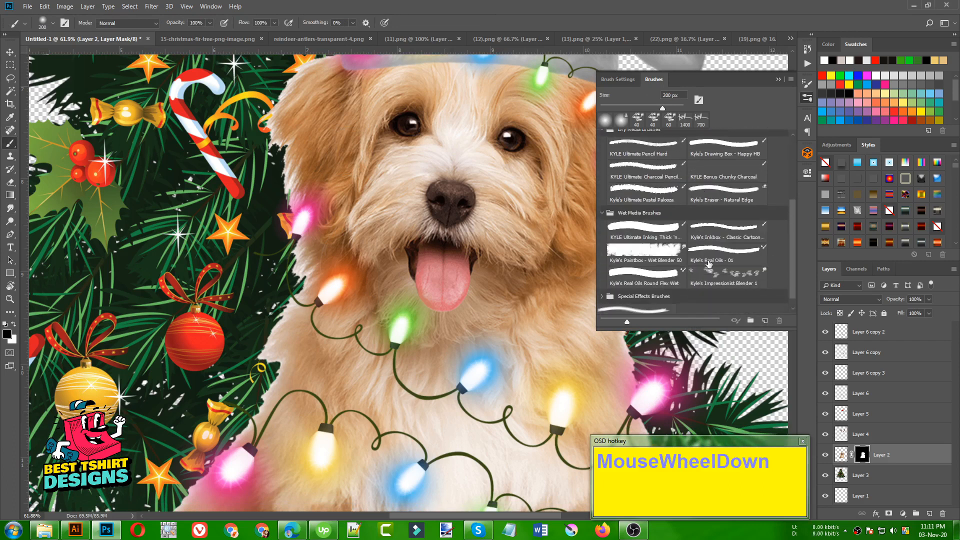
{"action": "scroll", "coordinate": [699, 268], "scroll_direction": "down", "scroll_amount": 1}
{"action": "scroll", "coordinate": [695, 261], "scroll_direction": "up", "scroll_amount": 8}
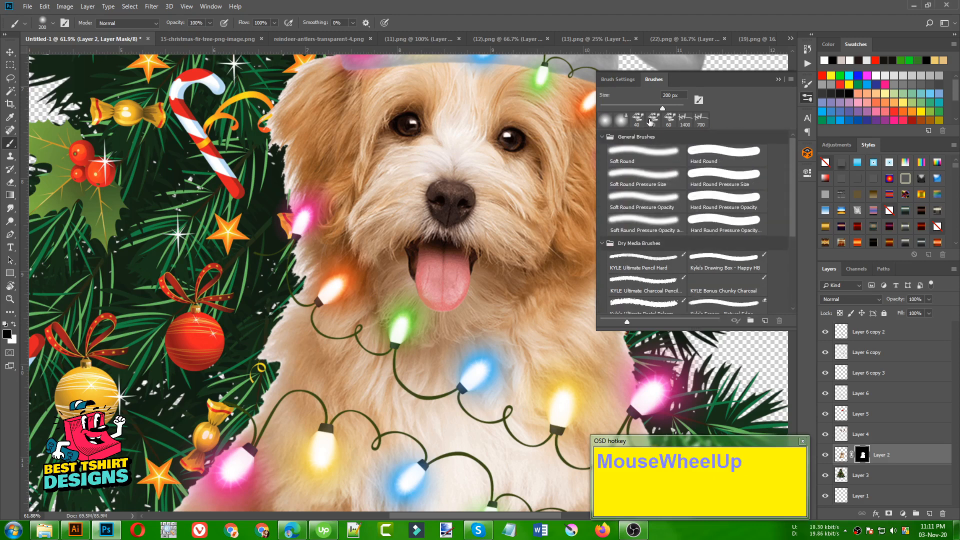
- Try a 40 px blender smudge preset on the mask at the dog's neck edge, and return to the Brush tool
{"action": "left_click", "coordinate": [645, 121]}
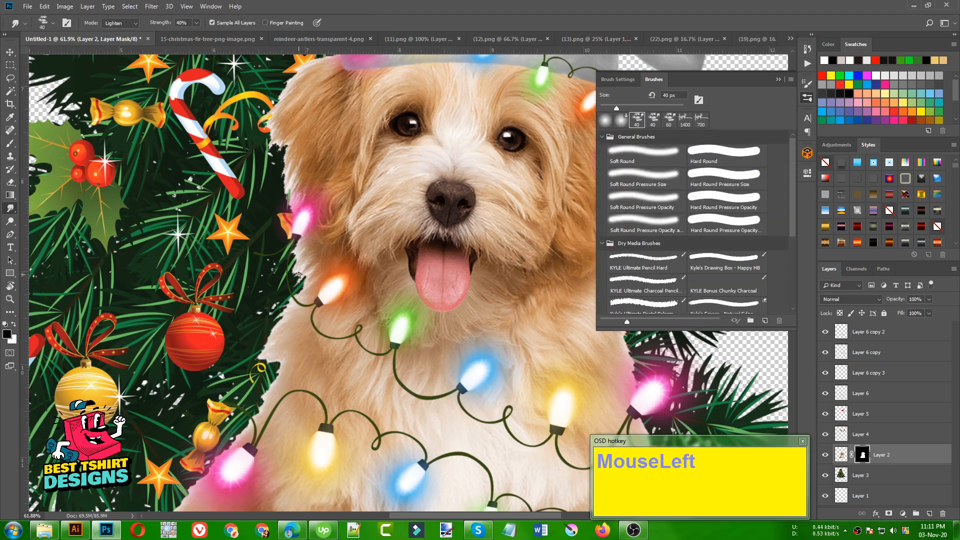
{"action": "left_click", "coordinate": [276, 267]}
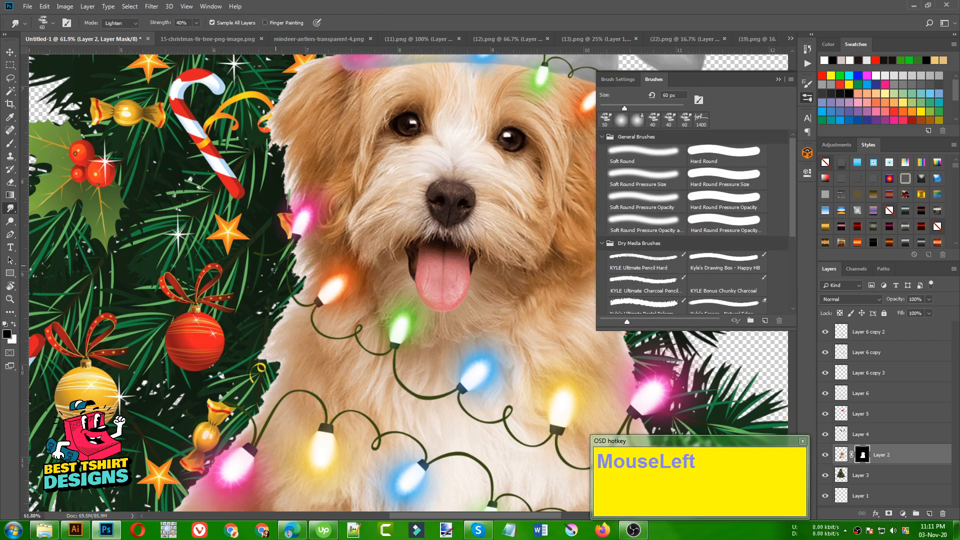
{"action": "left_click", "coordinate": [11, 144]}
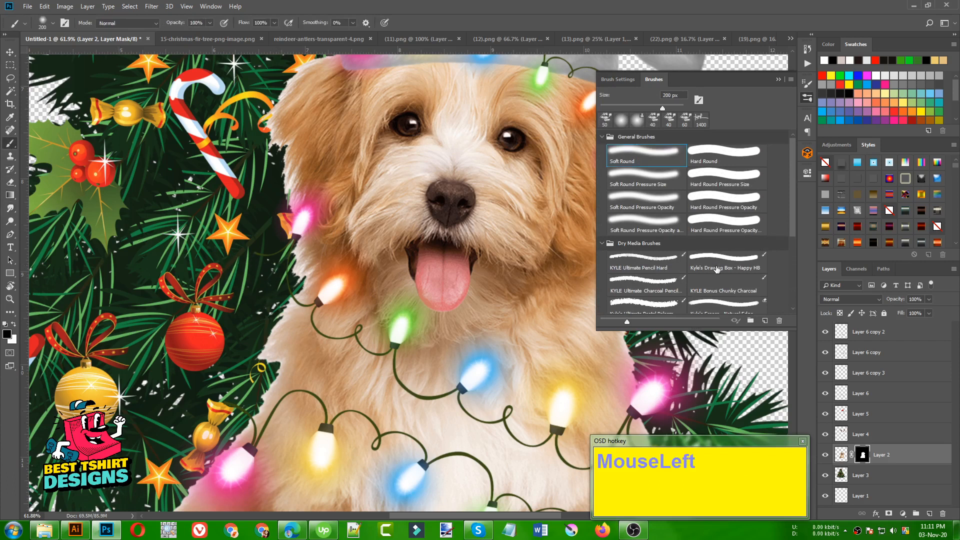
- Choose the KYLE Ultimate Charcoal Pencil brush, enlarge it to 100 px and dab black on the mask along the dog's neck edge
{"action": "left_click", "coordinate": [655, 281]}
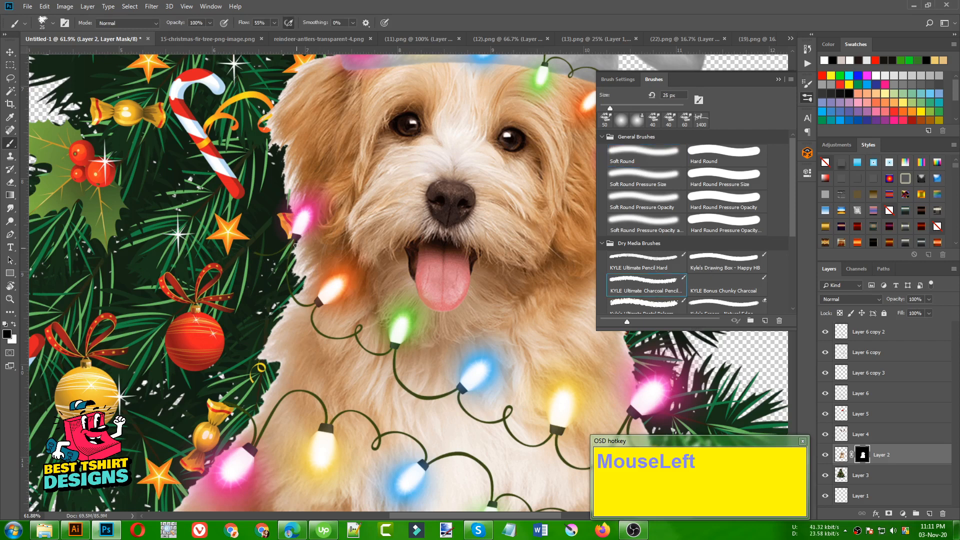
{"action": "left_click_drag", "start_coordinate": [296, 246], "coordinate": [301, 273]}
{"action": "key", "text": "bracketright"}
{"action": "key", "text": "bracketright"}
{"action": "key", "text": "bracketright"}
{"action": "key", "text": "bracketright"}
{"action": "key", "text": "bracketright"}
{"action": "key", "text": "bracketright"}
{"action": "key", "text": "bracketright"}
{"action": "key", "text": "bracketright"}
{"action": "key", "text": "bracketright"}
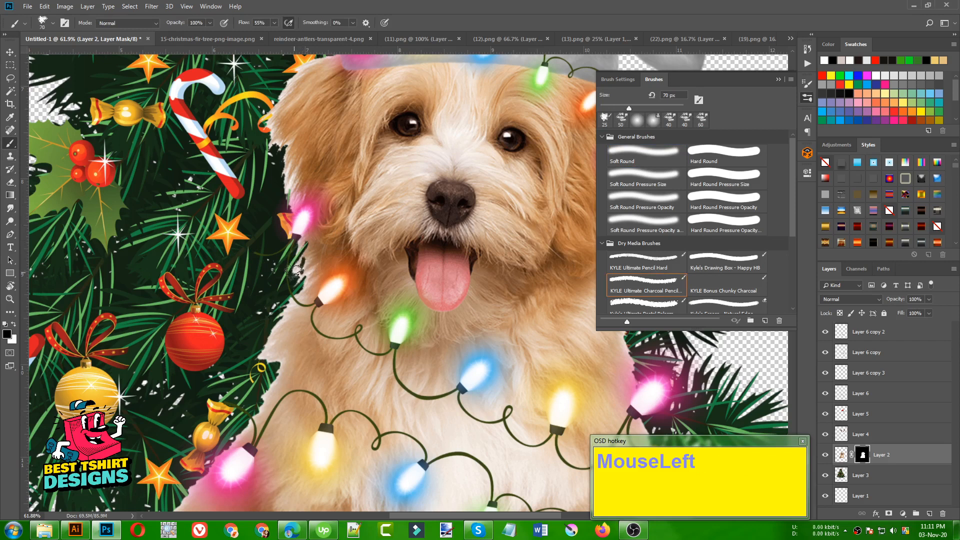
{"action": "left_click", "coordinate": [290, 275]}
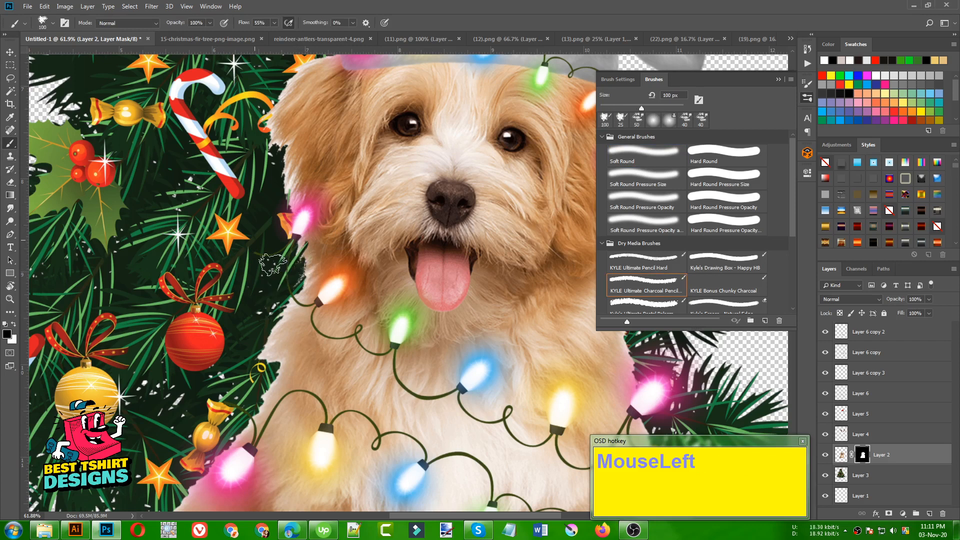
- Paint black with the charcoal brush on the layer mask along the outer edge of the dog's ear beside the candy cane
{"action": "left_click", "coordinate": [53, 22]}
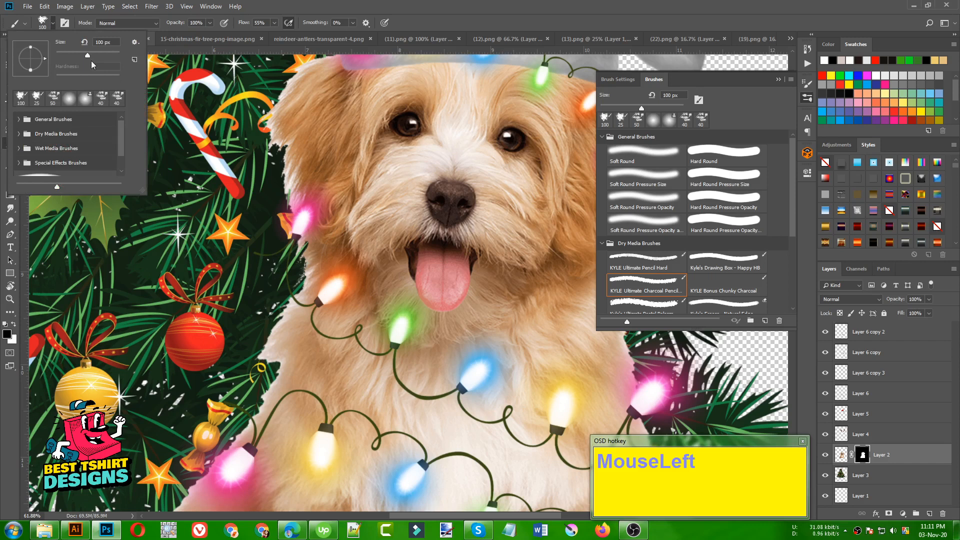
{"action": "left_click", "coordinate": [244, 223]}
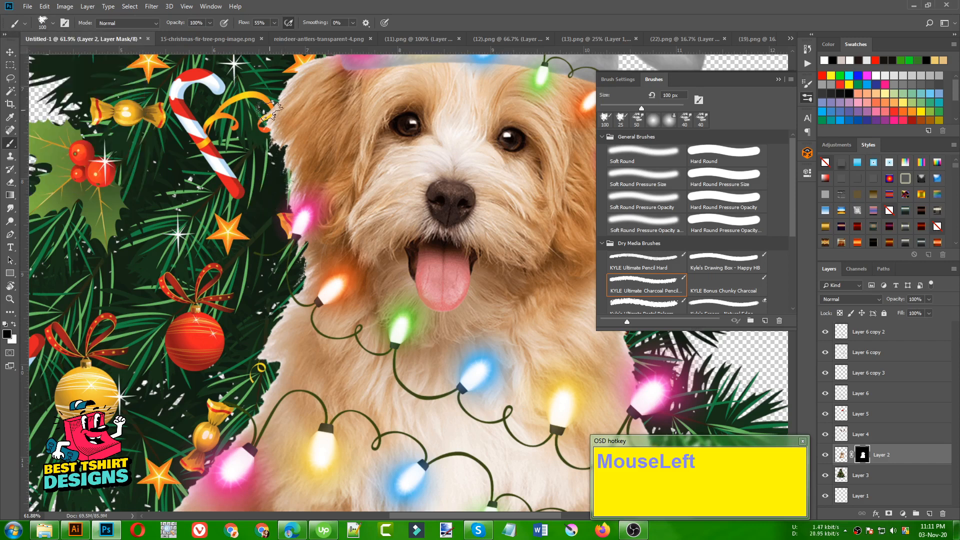
{"action": "mouse_move", "coordinate": [283, 94]}
{"action": "left_mouse_down"}
{"action": "mouse_move", "coordinate": [225, 182]}
{"action": "mouse_move", "coordinate": [264, 144]}
{"action": "mouse_move", "coordinate": [221, 161]}
{"action": "mouse_move", "coordinate": [312, 66]}
{"action": "left_mouse_up"}
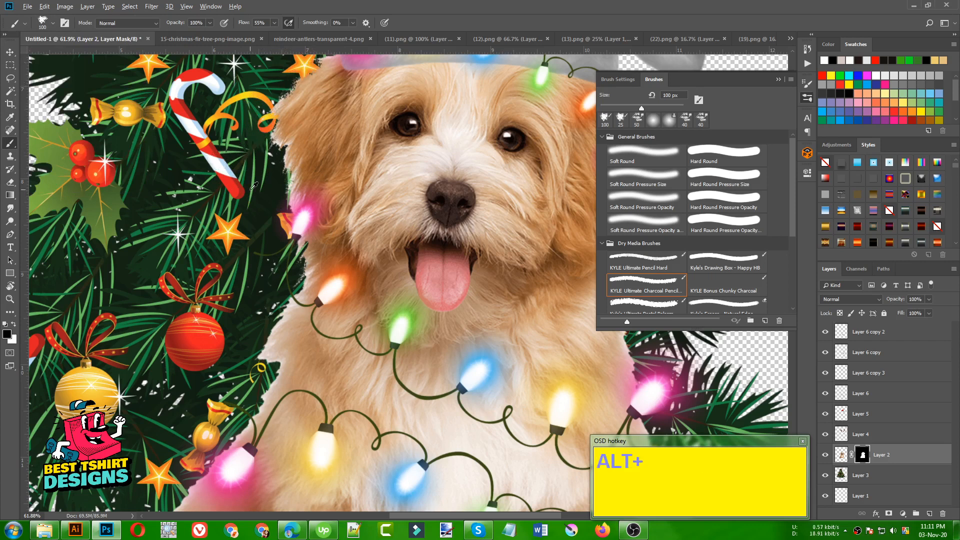
- Paint black with a 70 px Soft Round brush on the layer mask along the dog's ear, neck and chest edge facing the ornaments
{"action": "scroll", "coordinate": [254, 186], "scroll_direction": "down", "scroll_amount": 4}
{"action": "left_click", "coordinate": [655, 120]}
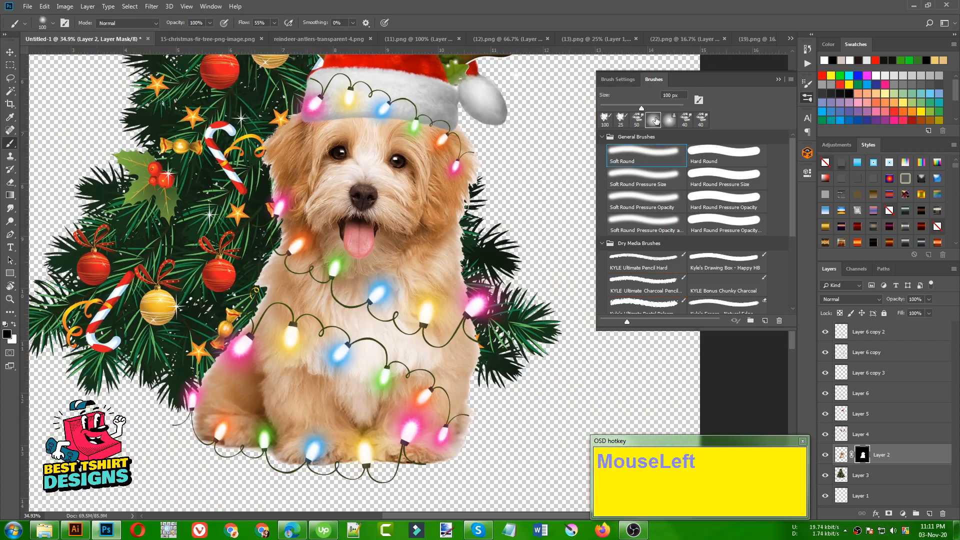
{"action": "scroll", "coordinate": [240, 164], "scroll_direction": "up", "scroll_amount": 4}
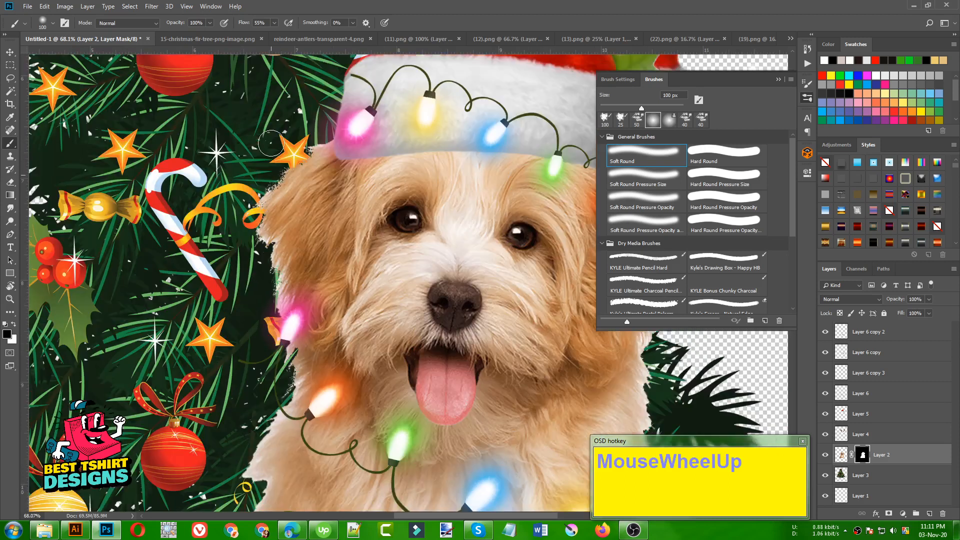
{"action": "key", "text": "bracketleft"}
{"action": "key", "text": "bracketleft"}
{"action": "key", "text": "bracketleft"}
{"action": "mouse_move", "coordinate": [327, 144]}
{"action": "left_mouse_down"}
{"action": "mouse_move", "coordinate": [260, 192]}
{"action": "mouse_move", "coordinate": [270, 200]}
{"action": "mouse_move", "coordinate": [250, 245]}
{"action": "mouse_move", "coordinate": [274, 250]}
{"action": "mouse_move", "coordinate": [261, 274]}
{"action": "mouse_move", "coordinate": [280, 283]}
{"action": "mouse_move", "coordinate": [263, 320]}
{"action": "mouse_move", "coordinate": [290, 280]}
{"action": "mouse_move", "coordinate": [259, 233]}
{"action": "mouse_move", "coordinate": [273, 193]}
{"action": "left_mouse_up"}
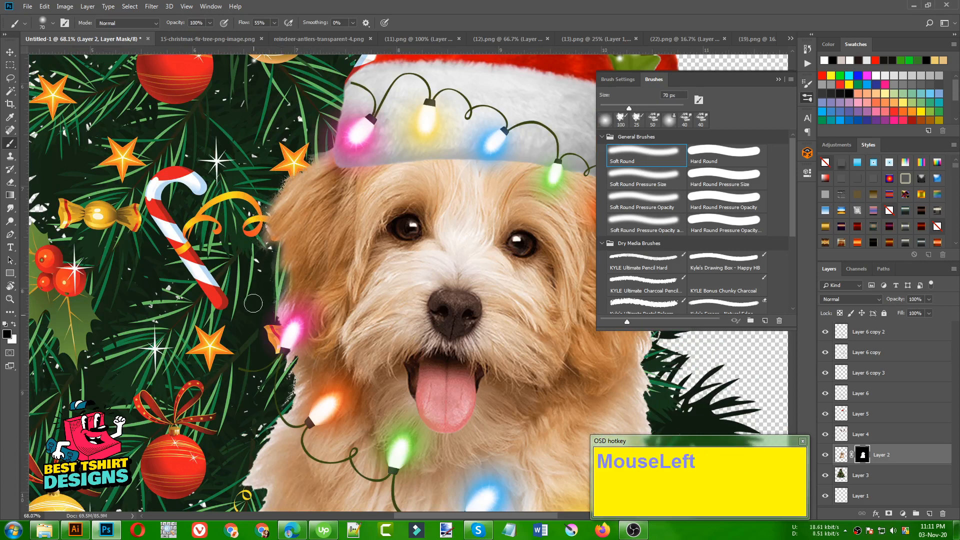
{"action": "mouse_move", "coordinate": [282, 306]}
{"action": "left_mouse_down"}
{"action": "mouse_move", "coordinate": [276, 394]}
{"action": "mouse_move", "coordinate": [294, 373]}
{"action": "mouse_move", "coordinate": [263, 427]}
{"action": "mouse_move", "coordinate": [308, 403]}
{"action": "mouse_move", "coordinate": [284, 415]}
{"action": "mouse_move", "coordinate": [245, 482]}
{"action": "mouse_move", "coordinate": [244, 453]}
{"action": "left_mouse_up"}
{"action": "scroll", "coordinate": [263, 208], "scroll_direction": "down", "scroll_amount": 3, "text": "alt"}
{"action": "scroll", "coordinate": [255, 318], "scroll_direction": "up", "scroll_amount": 2}
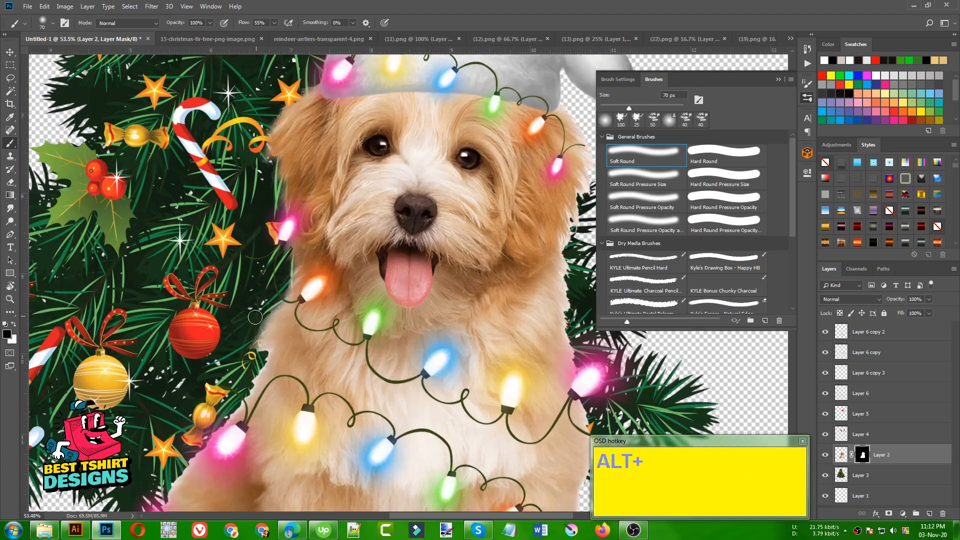
- Paint black with the 70 px Soft Round brush on the layer mask along the dog's tree-side body edge, down to the hind leg and paws
{"action": "mouse_move", "coordinate": [277, 302]}
{"action": "left_mouse_down"}
{"action": "mouse_move", "coordinate": [253, 392]}
{"action": "mouse_move", "coordinate": [173, 468]}
{"action": "mouse_move", "coordinate": [159, 498]}
{"action": "left_mouse_up"}
{"action": "scroll", "coordinate": [219, 344], "scroll_direction": "down", "scroll_amount": 3, "text": "alt"}
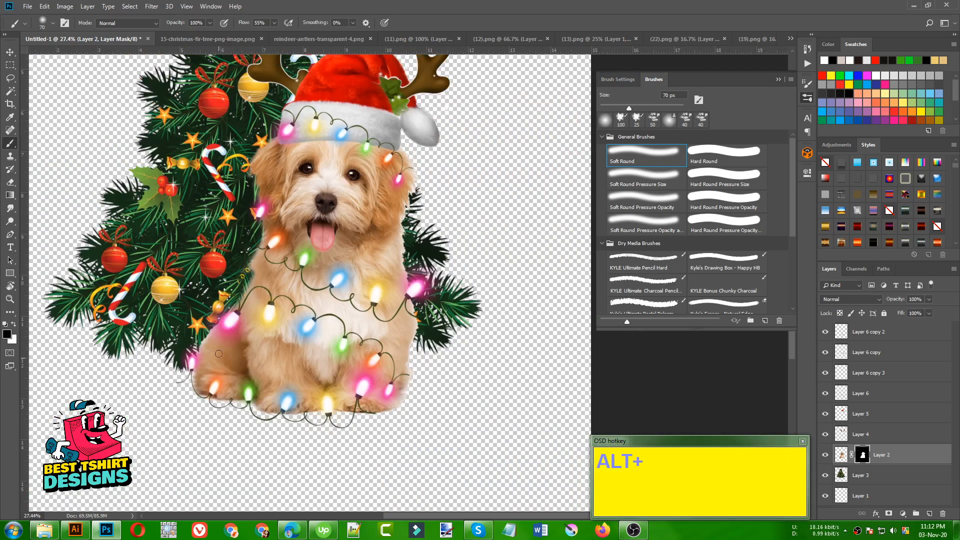
{"action": "scroll", "coordinate": [219, 344], "scroll_direction": "up", "scroll_amount": 3, "text": "alt"}
{"action": "mouse_move", "coordinate": [234, 265]}
{"action": "left_mouse_down"}
{"action": "mouse_move", "coordinate": [181, 340]}
{"action": "mouse_move", "coordinate": [172, 405]}
{"action": "mouse_move", "coordinate": [209, 462]}
{"action": "mouse_move", "coordinate": [328, 475]}
{"action": "left_mouse_up"}
{"action": "mouse_move", "coordinate": [188, 420]}
{"action": "left_mouse_down"}
{"action": "mouse_move", "coordinate": [231, 433]}
{"action": "mouse_move", "coordinate": [273, 428]}
{"action": "mouse_move", "coordinate": [296, 446]}
{"action": "mouse_move", "coordinate": [396, 456]}
{"action": "mouse_move", "coordinate": [300, 412]}
{"action": "left_mouse_up"}
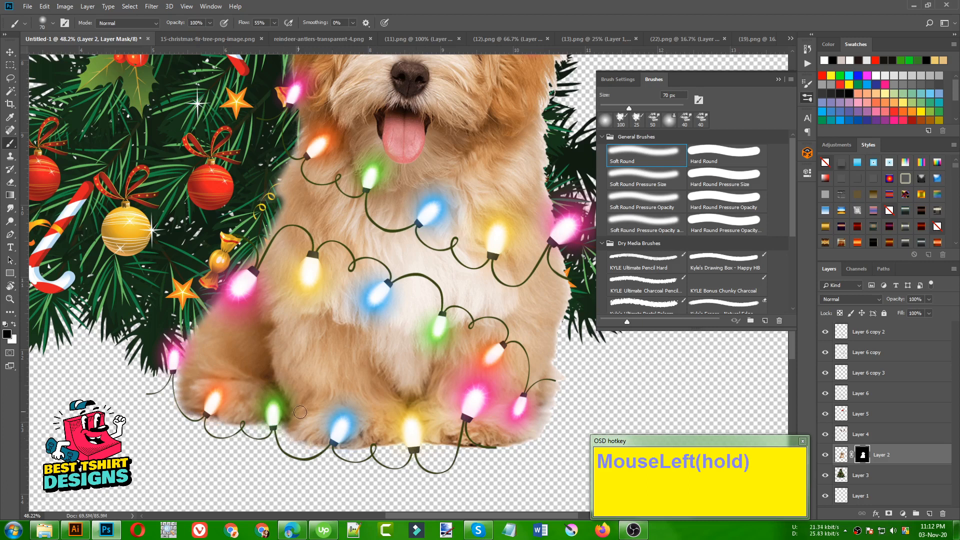
- Paint black on the layer mask along the dog's other side, from beside the pink bulb up past the neck to the ear
{"action": "scroll", "coordinate": [300, 413], "scroll_direction": "down", "scroll_amount": 3, "text": "alt"}
{"action": "scroll", "coordinate": [395, 320], "scroll_direction": "up", "scroll_amount": 4, "text": "alt"}
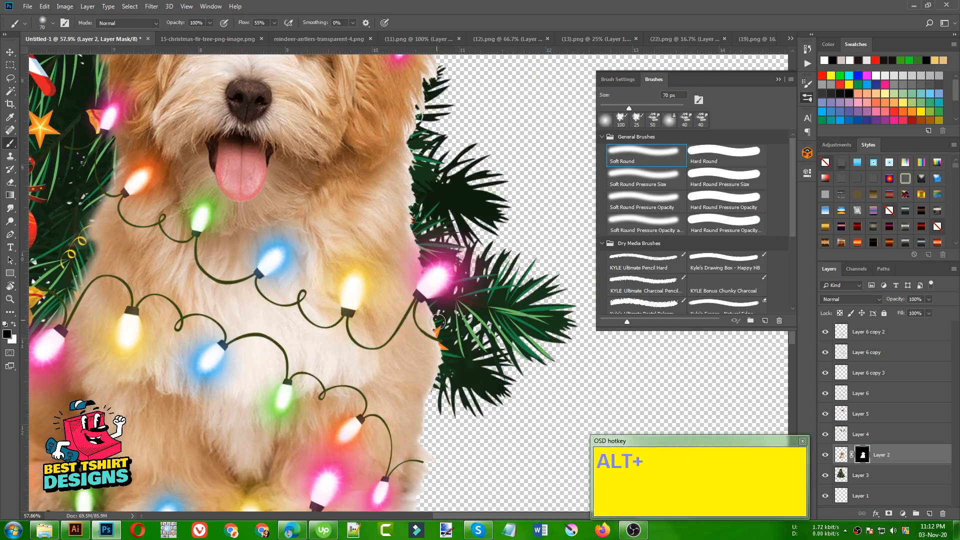
{"action": "mouse_move", "coordinate": [435, 320]}
{"action": "left_mouse_down"}
{"action": "mouse_move", "coordinate": [432, 304]}
{"action": "mouse_move", "coordinate": [443, 341]}
{"action": "mouse_move", "coordinate": [431, 308]}
{"action": "mouse_move", "coordinate": [441, 370]}
{"action": "mouse_move", "coordinate": [432, 461]}
{"action": "mouse_move", "coordinate": [437, 294]}
{"action": "mouse_move", "coordinate": [413, 213]}
{"action": "mouse_move", "coordinate": [412, 150]}
{"action": "mouse_move", "coordinate": [412, 235]}
{"action": "left_mouse_up"}
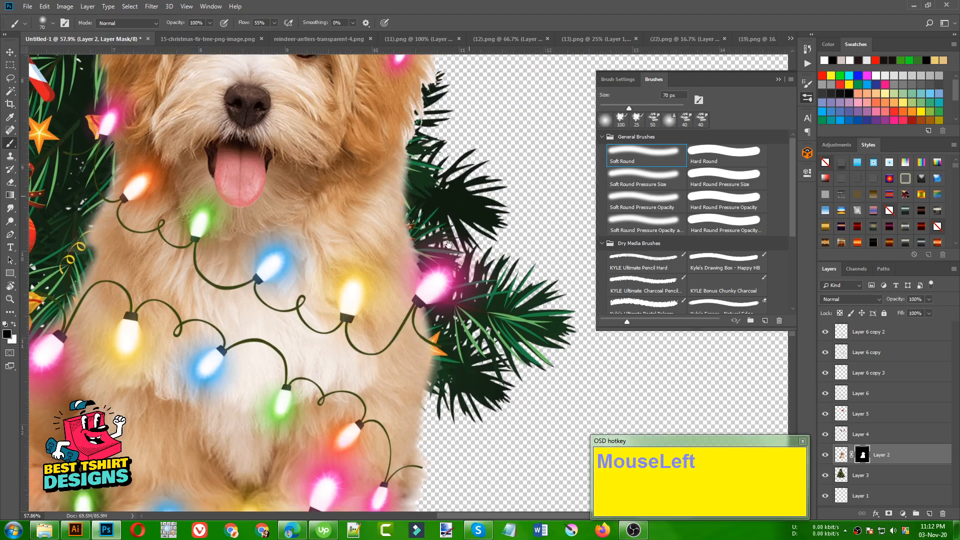
{"action": "left_click_drag", "start_coordinate": [469, 195], "coordinate": [395, 375]}
{"action": "mouse_move", "coordinate": [344, 338]}
{"action": "left_mouse_down"}
{"action": "mouse_move", "coordinate": [336, 304]}
{"action": "mouse_move", "coordinate": [358, 205]}
{"action": "mouse_move", "coordinate": [339, 164]}
{"action": "left_mouse_up"}
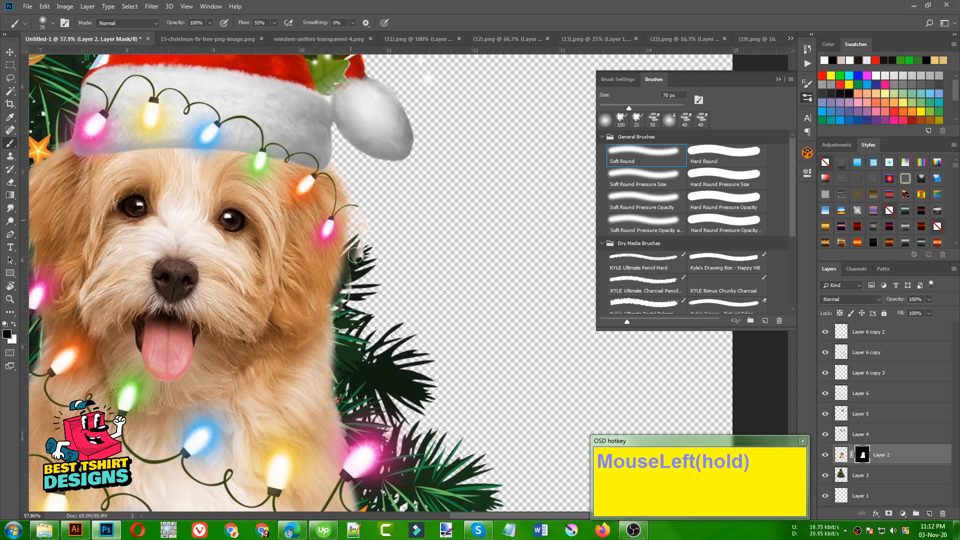
{"action": "left_click_drag", "start_coordinate": [356, 256], "coordinate": [364, 235]}
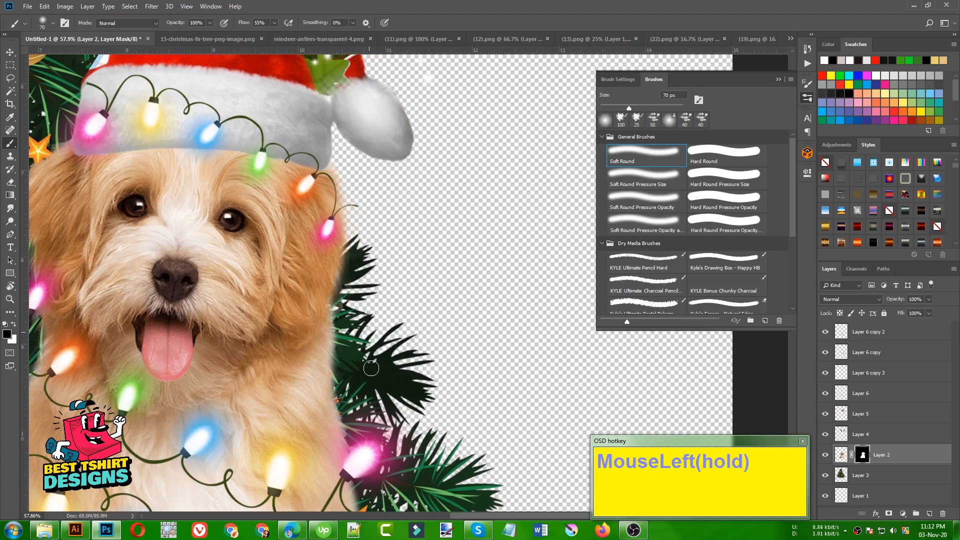
{"action": "scroll", "coordinate": [357, 357], "scroll_direction": "down", "scroll_amount": 5, "text": "alt"}
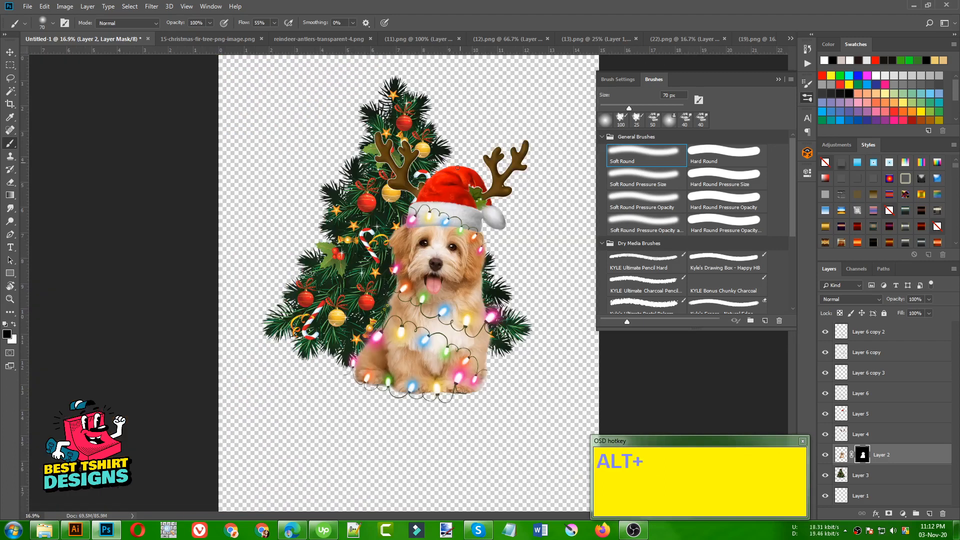
- Collapse the brush presets, select all layers from Layer 3 through Layer 6 copy 2, and move the artwork slightly down the canvas
{"action": "key", "text": "v"}
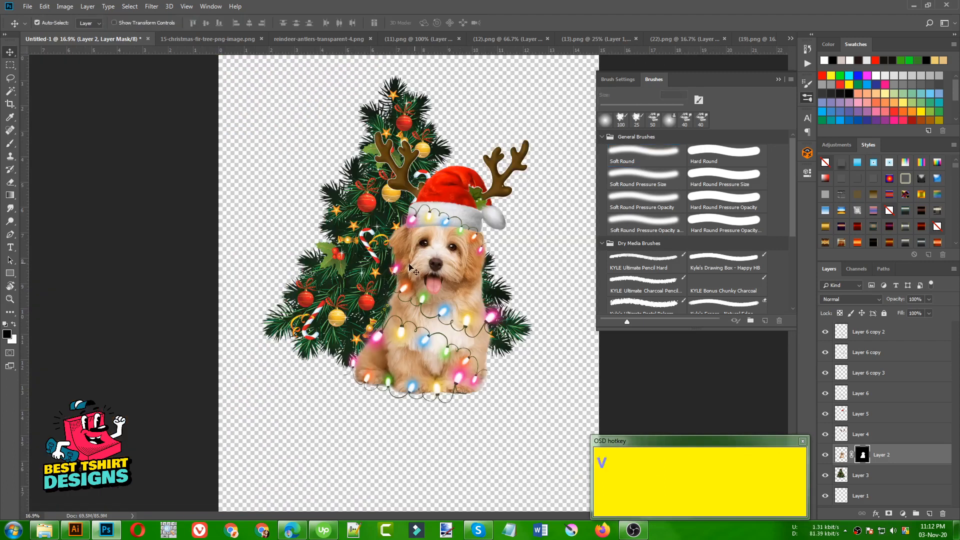
{"action": "scroll", "coordinate": [125, 297], "scroll_direction": "down", "scroll_amount": 1, "text": "alt"}
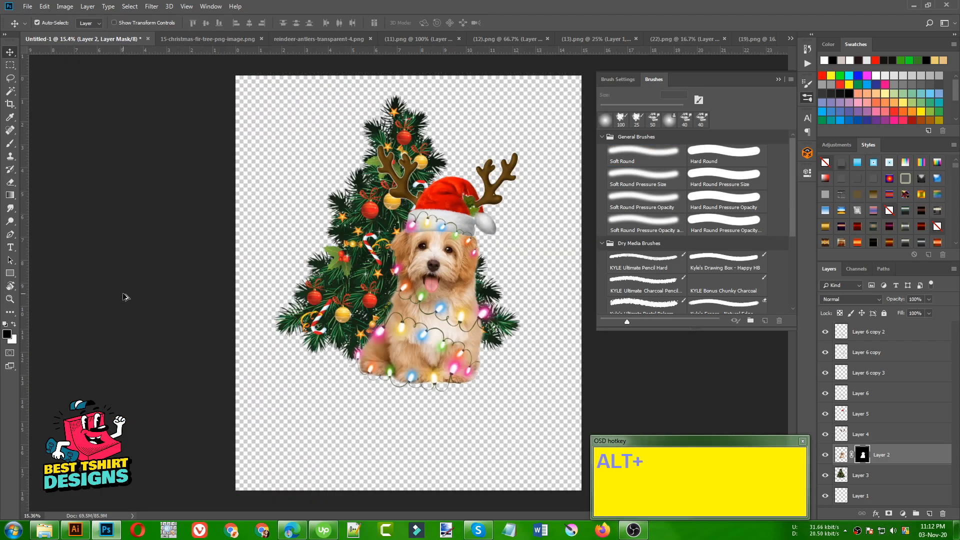
{"action": "left_click", "coordinate": [808, 97]}
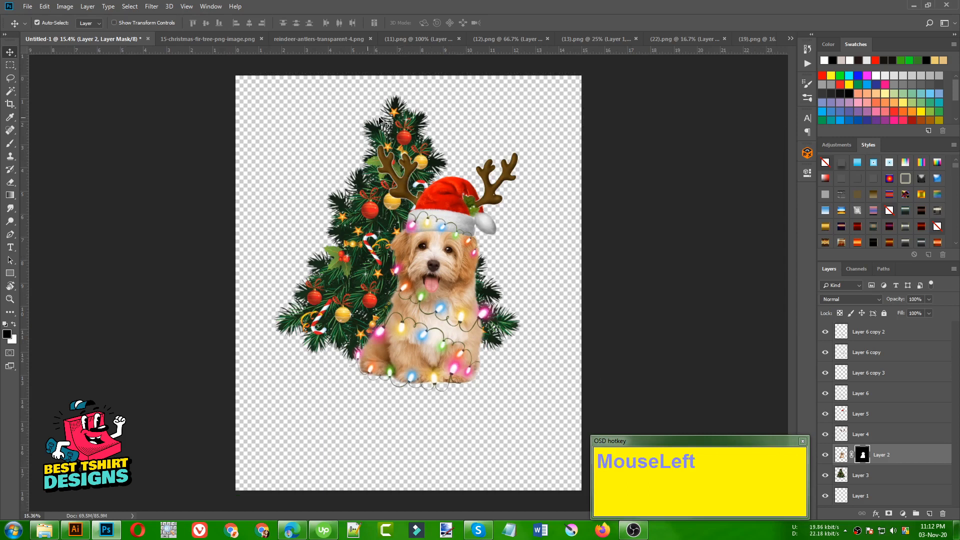
{"action": "left_click", "coordinate": [875, 486]}
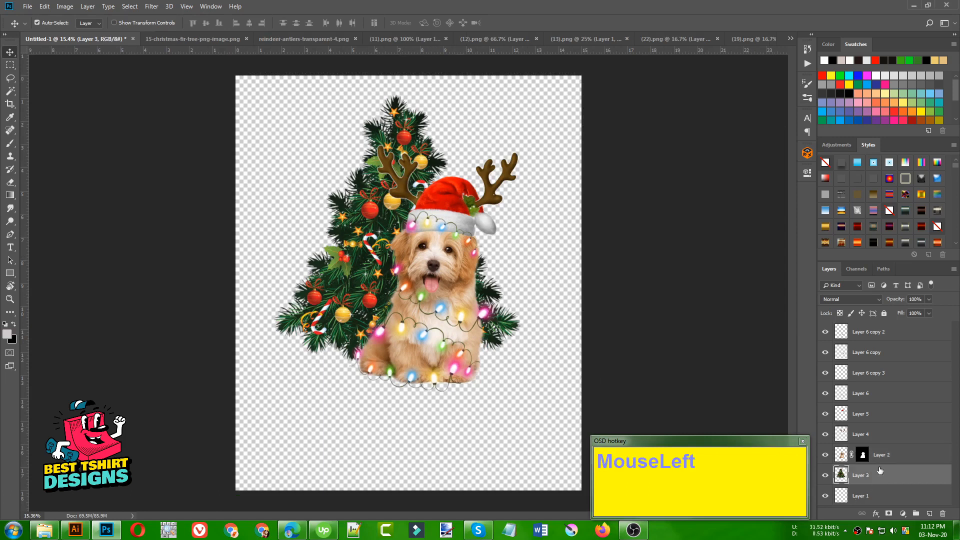
{"action": "scroll", "coordinate": [890, 390], "scroll_direction": "up", "scroll_amount": 1}
{"action": "left_click", "coordinate": [875, 332], "text": "shift"}
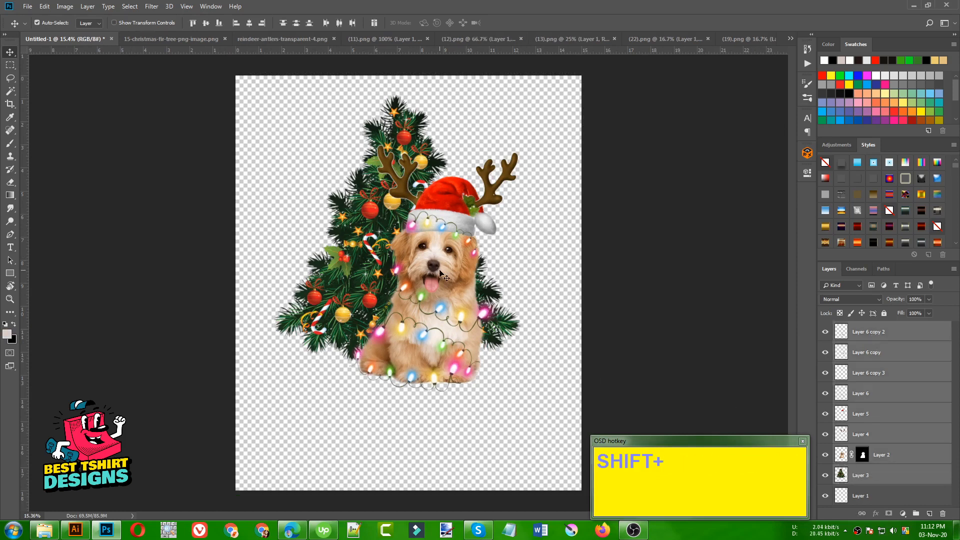
{"action": "left_click_drag", "start_coordinate": [440, 272], "coordinate": [440, 304]}
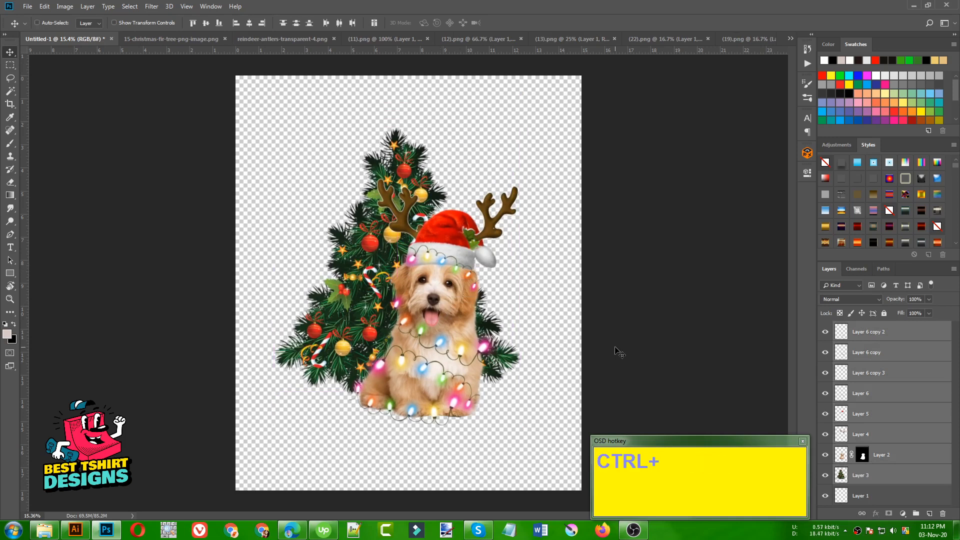
- Group the selected artwork layers and toggle the group's visibility off and back on to check its contents
{"action": "key", "text": "ctrl+g"}
{"action": "left_click", "coordinate": [825, 328]}
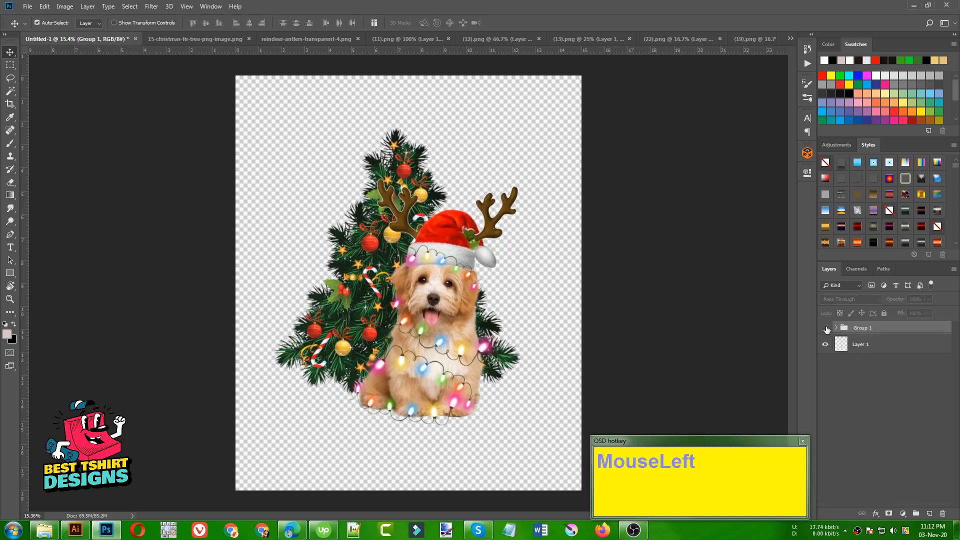
{"action": "left_click", "coordinate": [826, 328]}
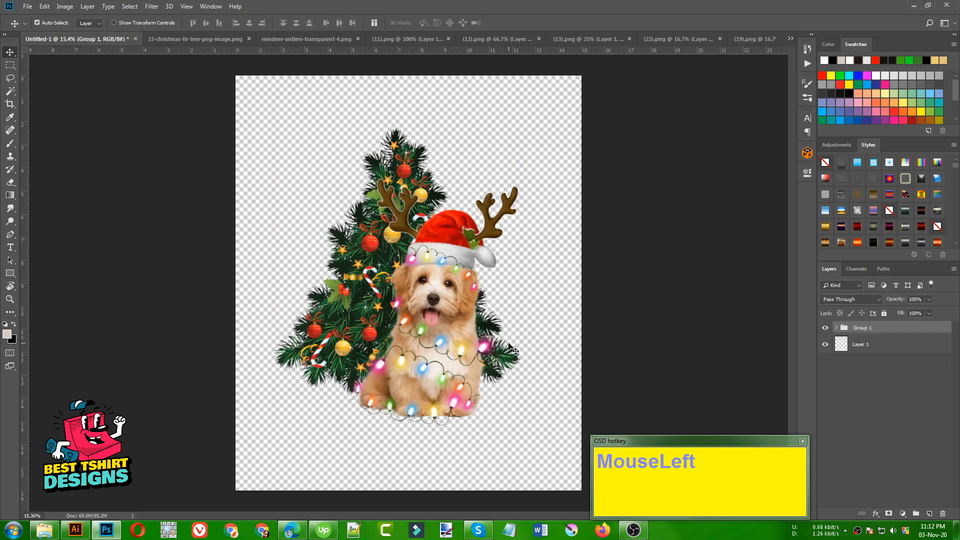
- Lasso the gold star between the two gold snowflakes in (22).png and paste a copy into the Untitled-1 design
{"action": "left_click", "coordinate": [197, 40]}
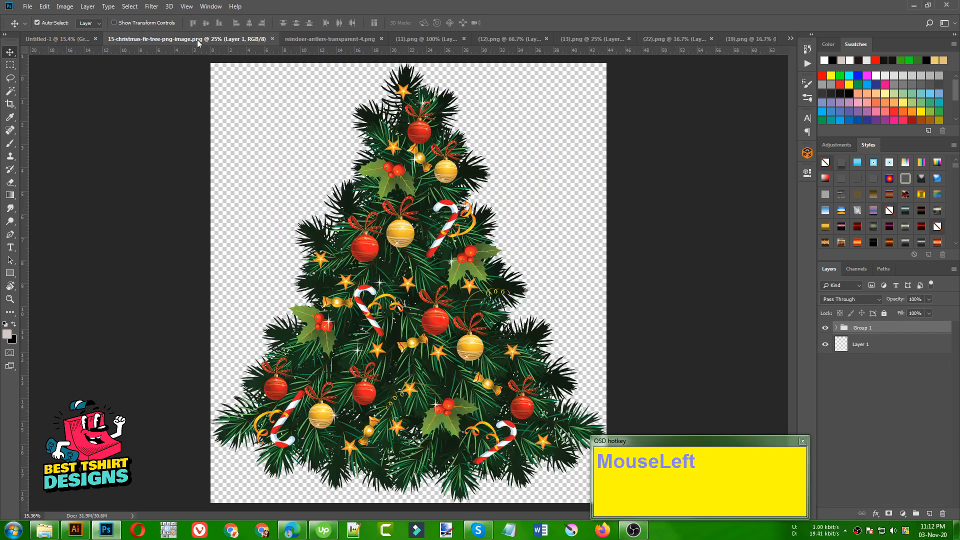
{"action": "left_click", "coordinate": [311, 40]}
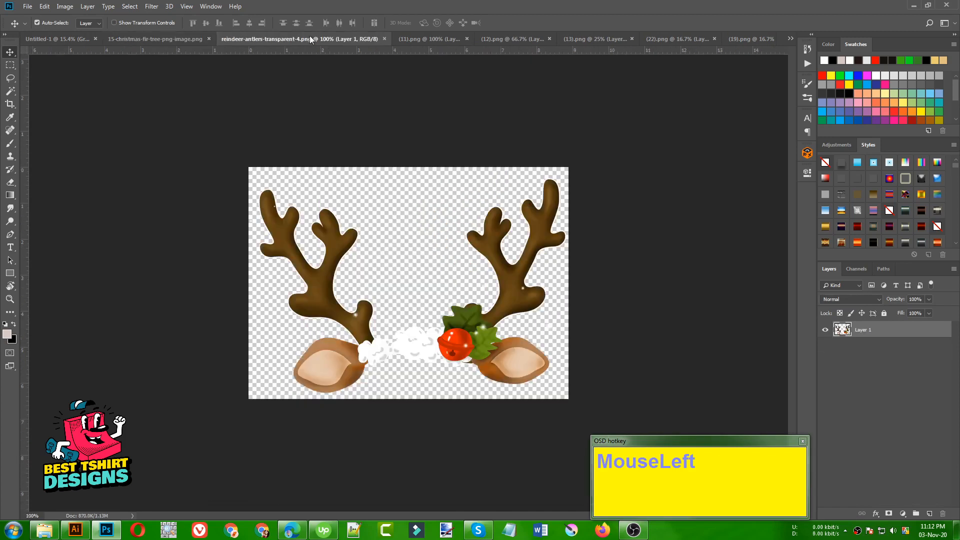
{"action": "left_click", "coordinate": [414, 38]}
{"action": "left_click", "coordinate": [502, 37]}
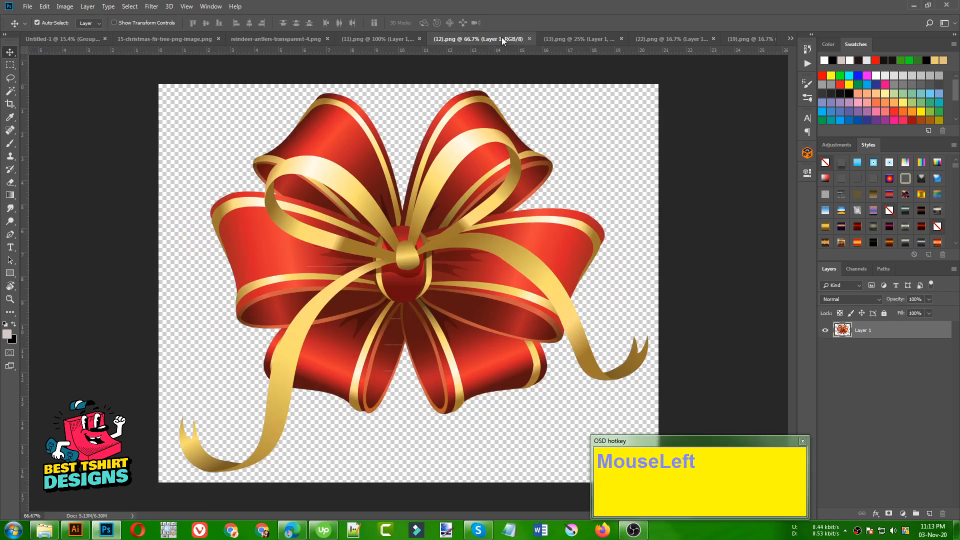
{"action": "left_click", "coordinate": [569, 38]}
{"action": "left_click", "coordinate": [655, 41]}
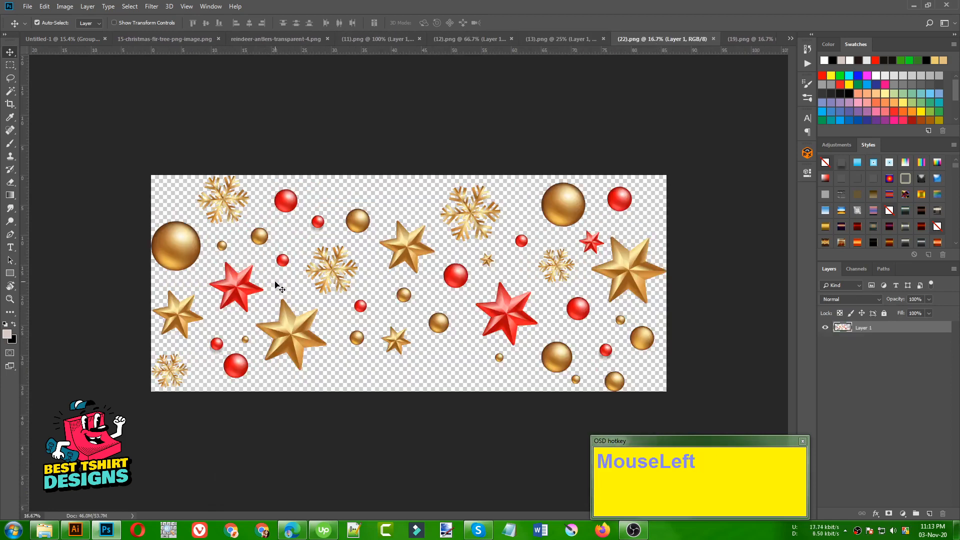
{"action": "key", "text": "l"}
{"action": "mouse_move", "coordinate": [394, 209]}
{"action": "left_mouse_down"}
{"action": "mouse_move", "coordinate": [372, 244]}
{"action": "mouse_move", "coordinate": [399, 278]}
{"action": "left_mouse_up"}
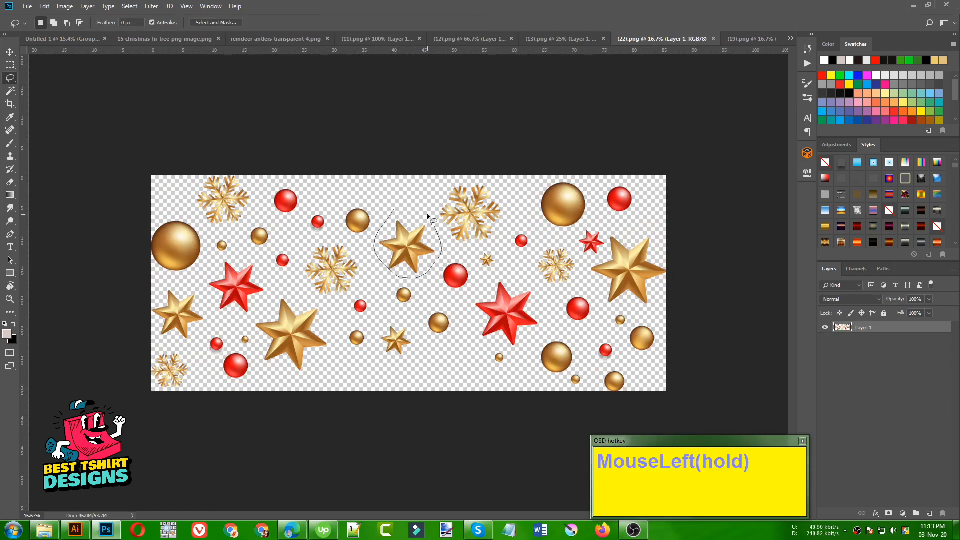
{"action": "left_click_drag", "start_coordinate": [397, 209], "coordinate": [399, 210]}
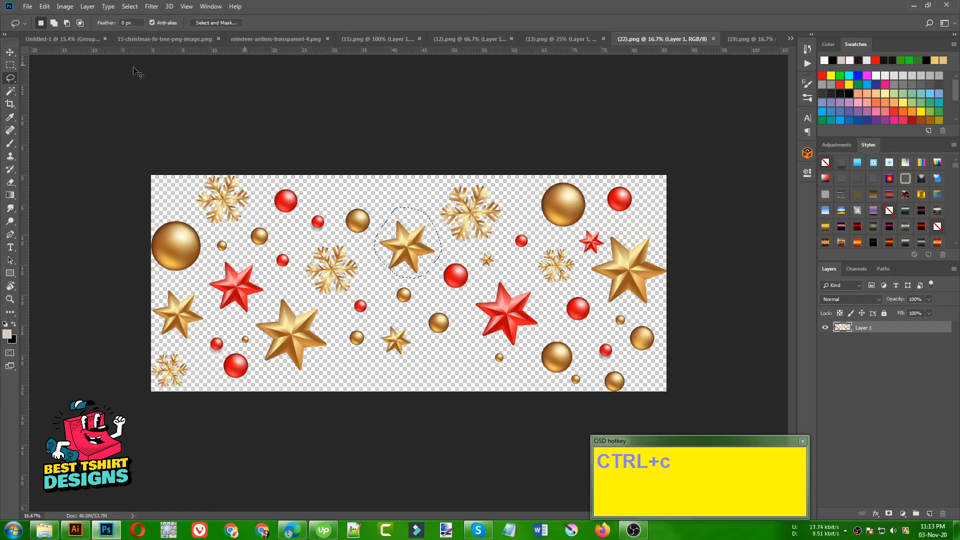
{"action": "left_click", "coordinate": [63, 39]}
{"action": "key", "text": "ctrl+v"}
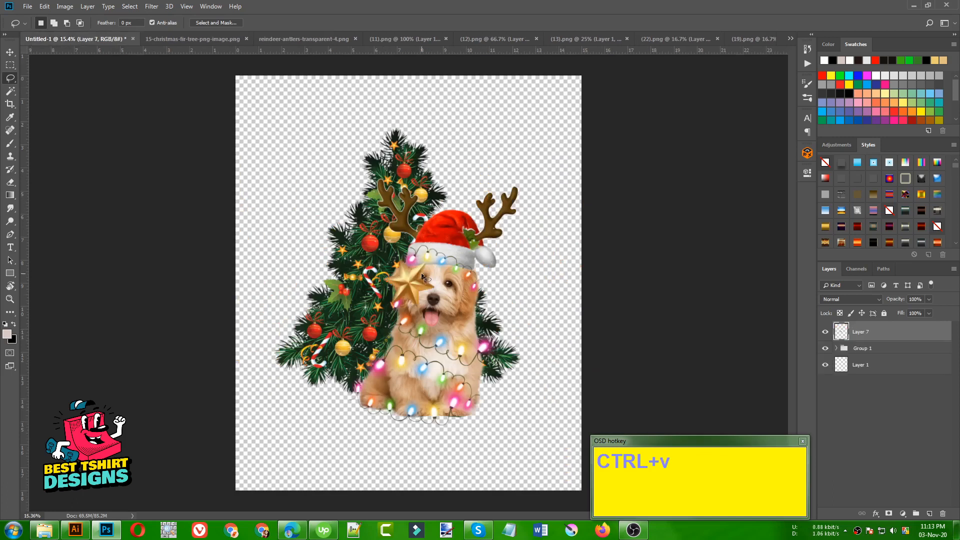
- Scale the gold star down and duplicate it into an evenly spaced row of seven above the fir tree
{"action": "key", "text": "v"}
{"action": "mouse_move", "coordinate": [410, 279]}
{"action": "left_mouse_down"}
{"action": "mouse_move", "coordinate": [303, 148]}
{"action": "mouse_move", "coordinate": [294, 127]}
{"action": "mouse_move", "coordinate": [310, 146]}
{"action": "mouse_move", "coordinate": [299, 129]}
{"action": "mouse_move", "coordinate": [266, 103]}
{"action": "mouse_move", "coordinate": [481, 101]}
{"action": "left_mouse_up"}
{"action": "key", "text": "ctrl+t"}
{"action": "key", "text": "Return"}
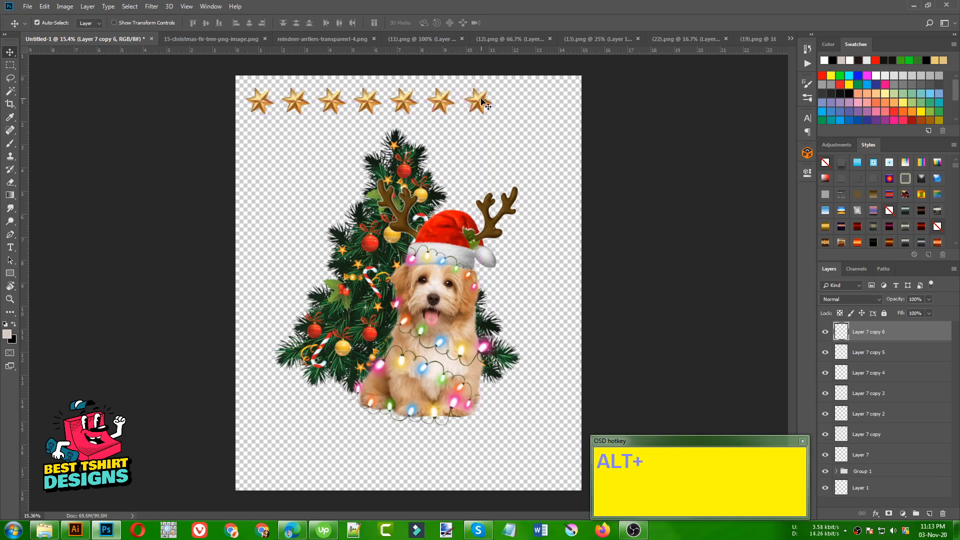
- Lasso the gold ball beside the large red star in (22).png, paste it into Untitled-1, and scatter five small copies around the tree and dog
{"action": "key", "text": "F10"}
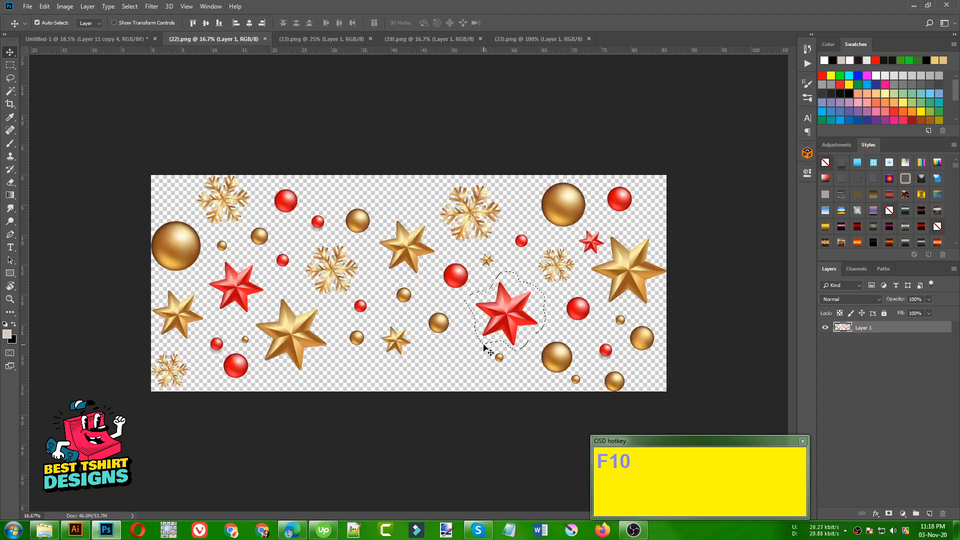
{"action": "key", "text": "l"}
{"action": "left_click", "coordinate": [465, 337]}
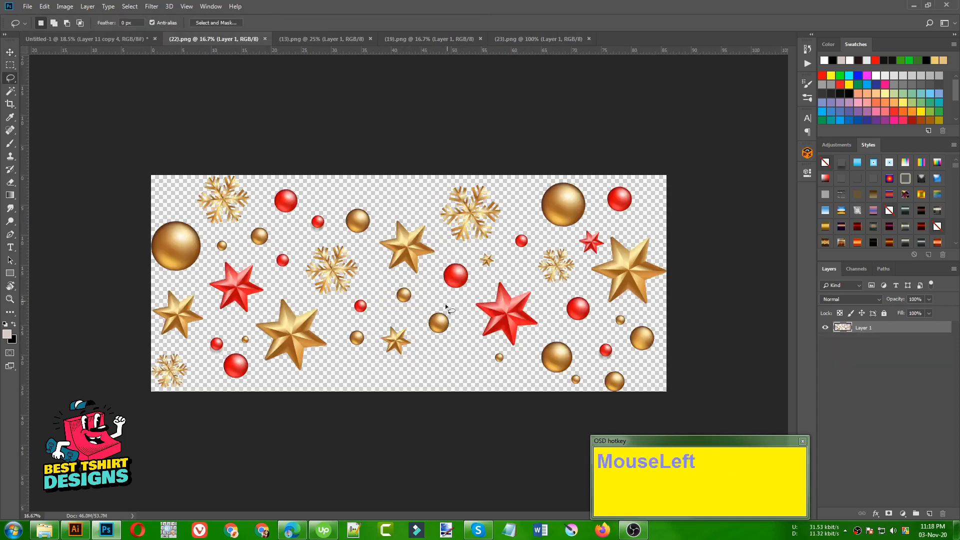
{"action": "mouse_move", "coordinate": [443, 340]}
{"action": "left_mouse_down"}
{"action": "mouse_move", "coordinate": [453, 320]}
{"action": "mouse_move", "coordinate": [437, 304]}
{"action": "mouse_move", "coordinate": [440, 316]}
{"action": "mouse_move", "coordinate": [143, 66]}
{"action": "mouse_move", "coordinate": [78, 44]}
{"action": "mouse_move", "coordinate": [310, 203]}
{"action": "mouse_move", "coordinate": [268, 158]}
{"action": "mouse_move", "coordinate": [268, 171]}
{"action": "mouse_move", "coordinate": [503, 283]}
{"action": "mouse_move", "coordinate": [446, 149]}
{"action": "mouse_move", "coordinate": [450, 168]}
{"action": "mouse_move", "coordinate": [264, 329]}
{"action": "mouse_move", "coordinate": [243, 327]}
{"action": "mouse_move", "coordinate": [560, 272]}
{"action": "mouse_move", "coordinate": [567, 332]}
{"action": "left_mouse_up"}
{"action": "key", "text": "v"}
{"action": "key", "text": "ctrl+t"}
{"action": "key", "text": "Return"}
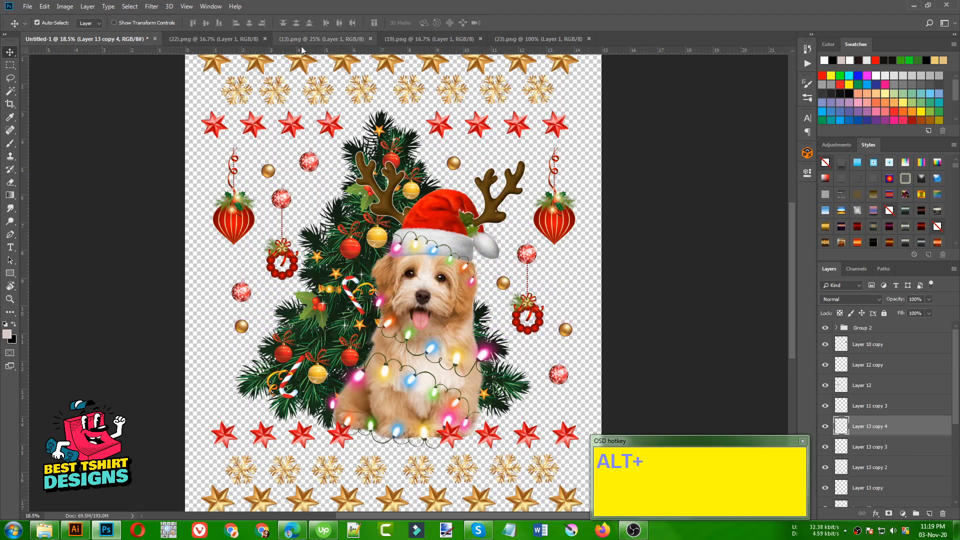
- Copy the red ball near the centre of (22).png into the design, scale it down, and place three copies around the tree and dog
{"action": "left_click", "coordinate": [214, 39]}
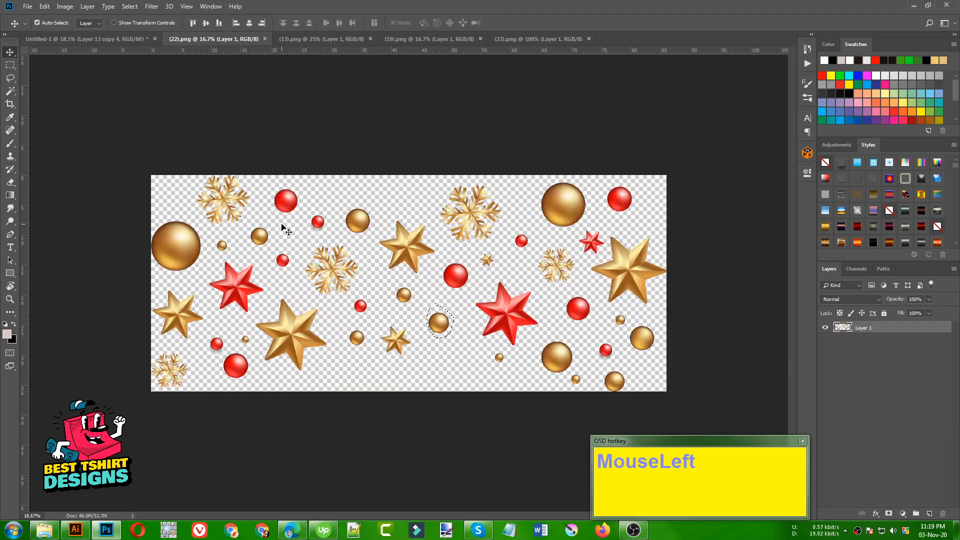
{"action": "key", "text": "l"}
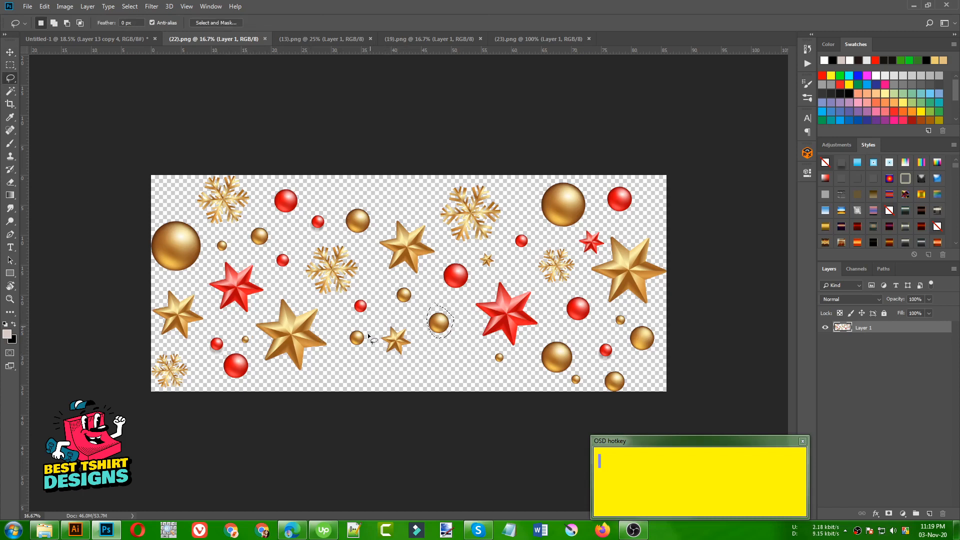
{"action": "mouse_move", "coordinate": [460, 299]}
{"action": "left_mouse_down"}
{"action": "mouse_move", "coordinate": [474, 263]}
{"action": "mouse_move", "coordinate": [451, 253]}
{"action": "mouse_move", "coordinate": [429, 266]}
{"action": "left_mouse_up"}
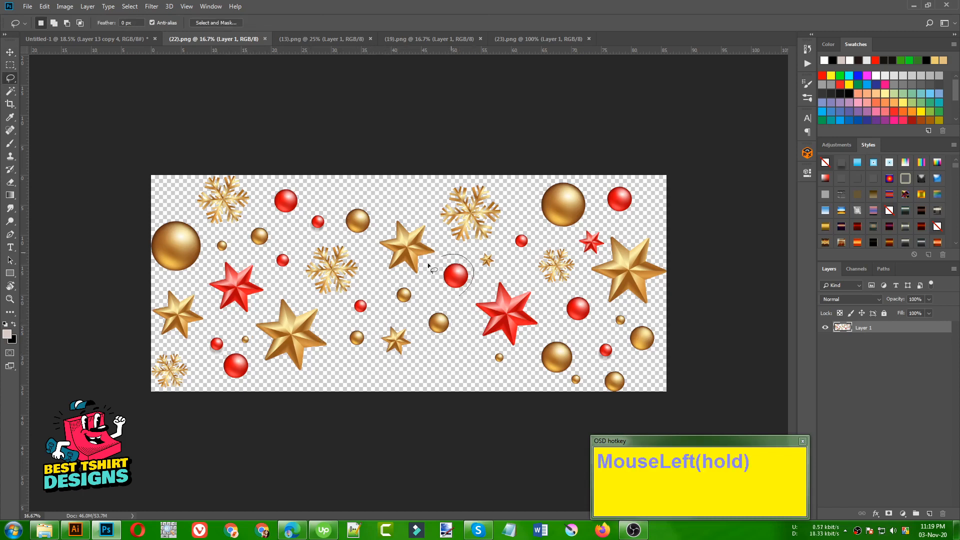
{"action": "mouse_move", "coordinate": [451, 296]}
{"action": "left_mouse_down"}
{"action": "mouse_move", "coordinate": [300, 167]}
{"action": "mouse_move", "coordinate": [115, 38]}
{"action": "mouse_move", "coordinate": [99, 56]}
{"action": "mouse_move", "coordinate": [131, 120]}
{"action": "mouse_move", "coordinate": [255, 267]}
{"action": "mouse_move", "coordinate": [245, 345]}
{"action": "mouse_move", "coordinate": [223, 382]}
{"action": "mouse_move", "coordinate": [530, 313]}
{"action": "mouse_move", "coordinate": [557, 253]}
{"action": "mouse_move", "coordinate": [558, 282]}
{"action": "mouse_move", "coordinate": [558, 195]}
{"action": "mouse_move", "coordinate": [501, 155]}
{"action": "left_mouse_up"}
{"action": "key", "text": "v"}
{"action": "key", "text": "ctrl+t"}
{"action": "key", "text": "Return"}
{"action": "scroll", "coordinate": [501, 155], "scroll_direction": "down", "scroll_amount": 1}
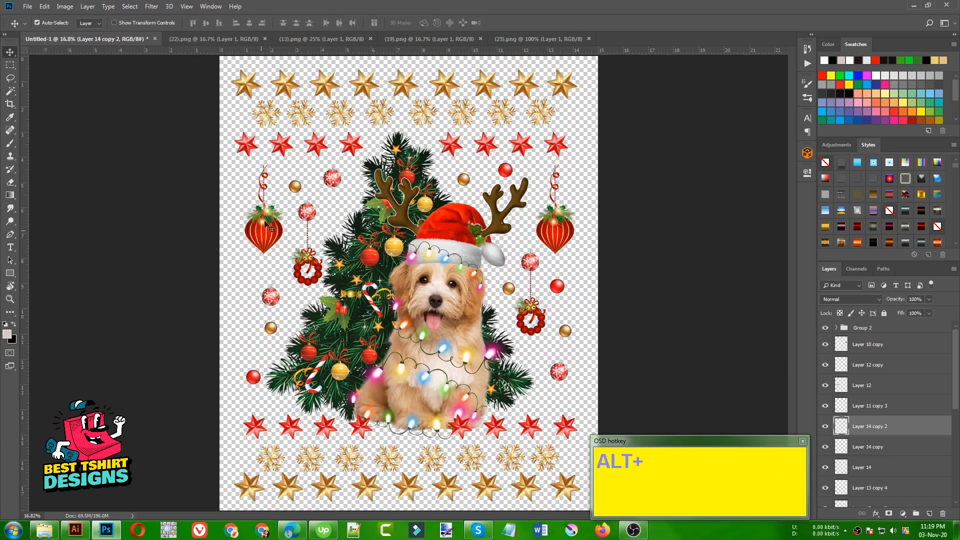
- Lasso the hanging wreath on the right of (23).png and bring a copy into the Untitled-1 design
{"action": "left_click", "coordinate": [247, 39]}
{"action": "left_click", "coordinate": [305, 37]}
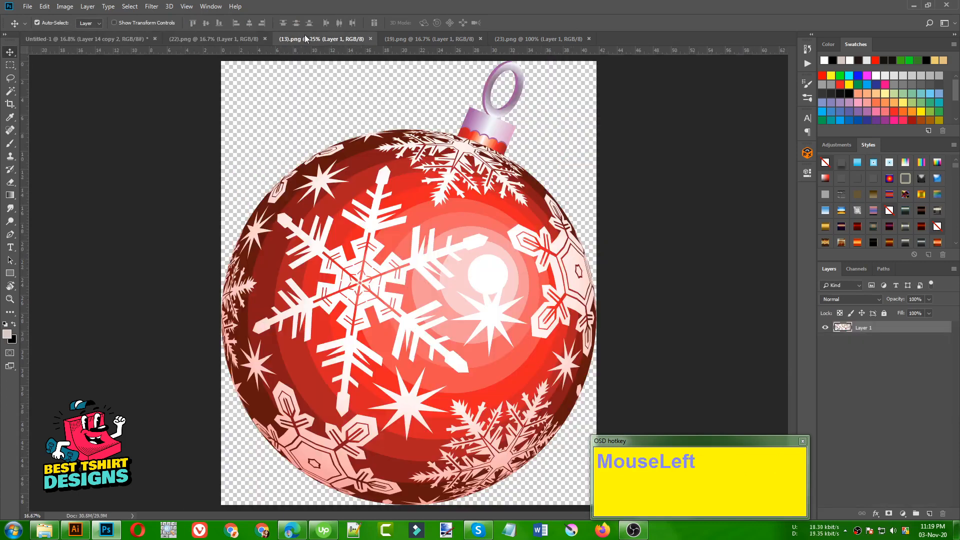
{"action": "left_click", "coordinate": [430, 39]}
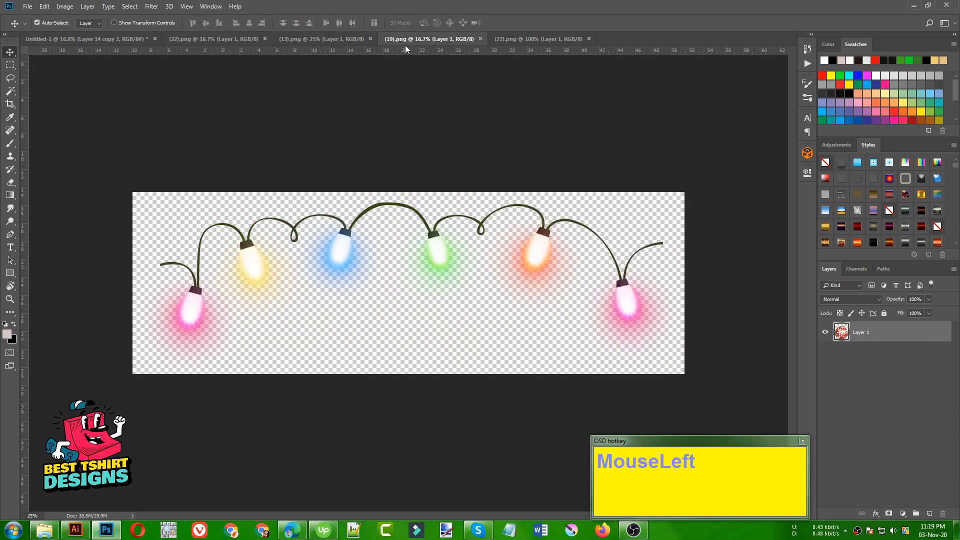
{"action": "left_click", "coordinate": [511, 38]}
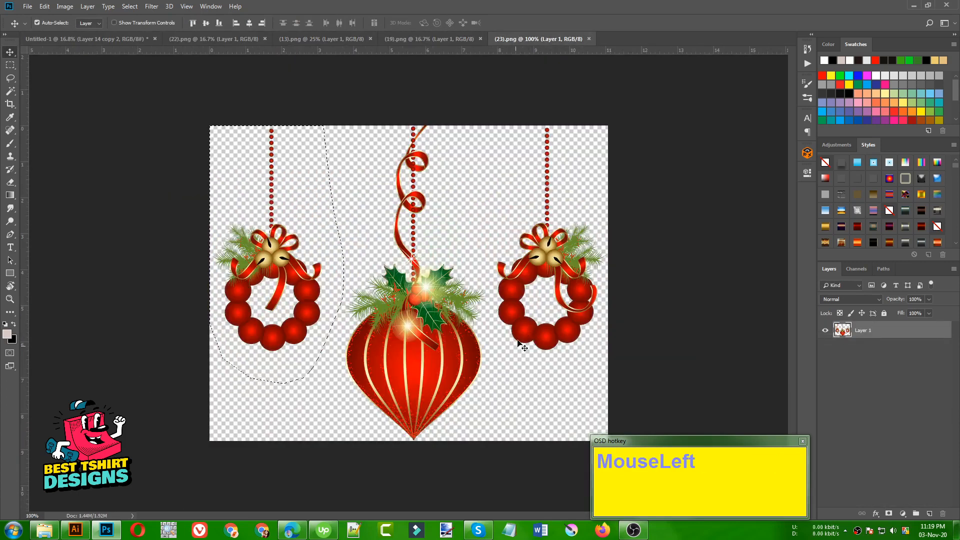
{"action": "key", "text": "l"}
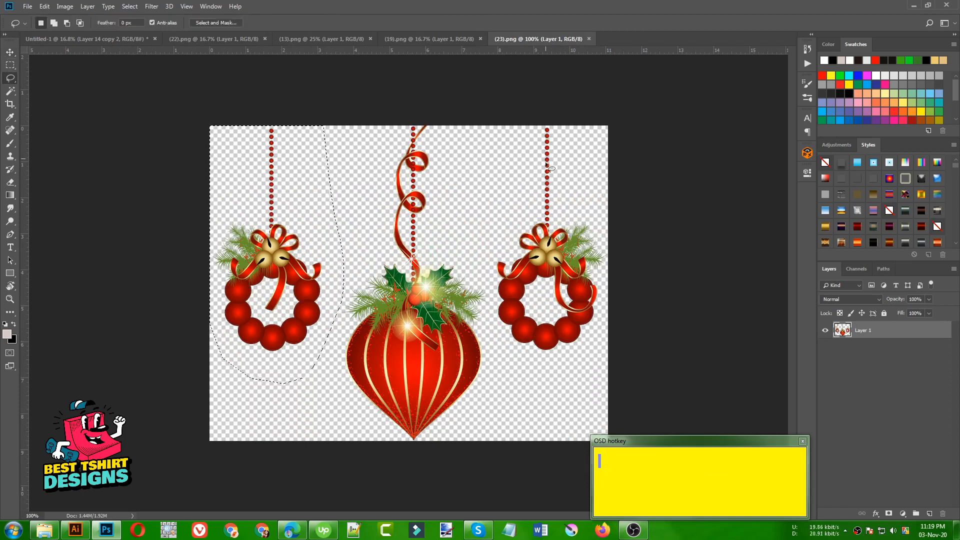
{"action": "left_click_drag", "start_coordinate": [532, 122], "coordinate": [490, 268]}
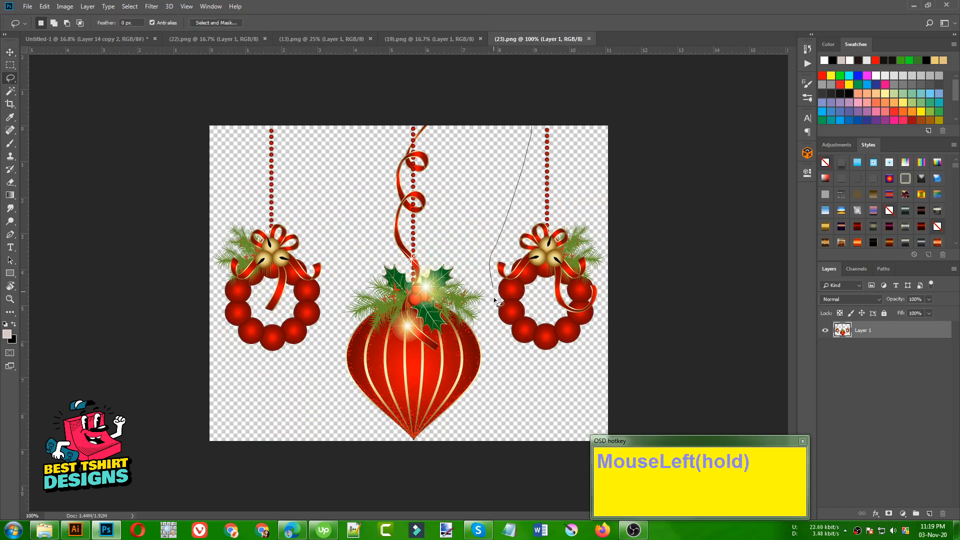
{"action": "mouse_move", "coordinate": [539, 391]}
{"action": "left_mouse_down"}
{"action": "mouse_move", "coordinate": [616, 338]}
{"action": "mouse_move", "coordinate": [631, 241]}
{"action": "mouse_move", "coordinate": [611, 139]}
{"action": "mouse_move", "coordinate": [570, 96]}
{"action": "left_mouse_up"}
{"action": "key", "text": "v"}
{"action": "left_click_drag", "start_coordinate": [559, 245], "coordinate": [436, 300]}
{"action": "left_click_drag", "start_coordinate": [580, 321], "coordinate": [235, 297]}
- Enlarge the pasted wreath to about 162% and place it near the left canvas edge beside the tree
{"action": "key", "text": "ctrl+t"}
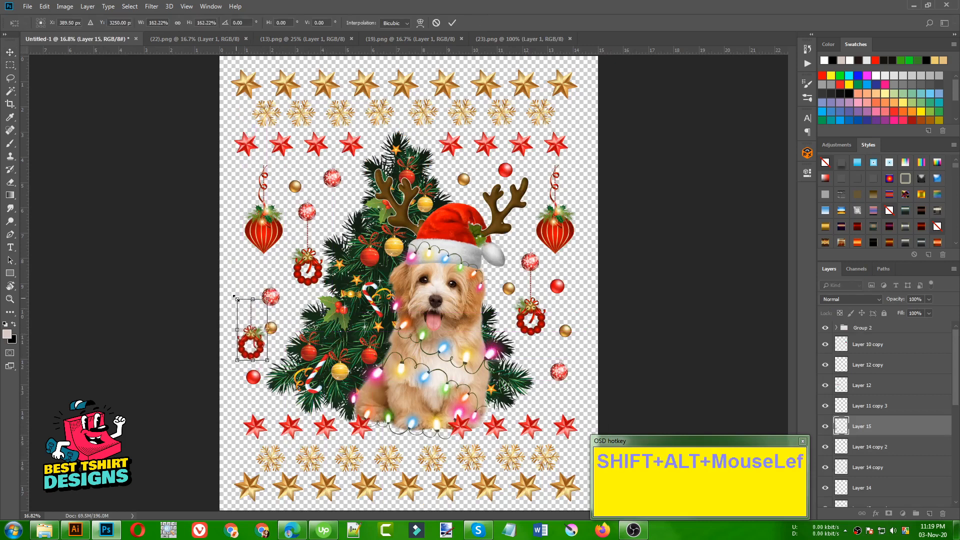
{"action": "key", "text": "Return"}
{"action": "left_click_drag", "start_coordinate": [251, 334], "coordinate": [243, 295]}
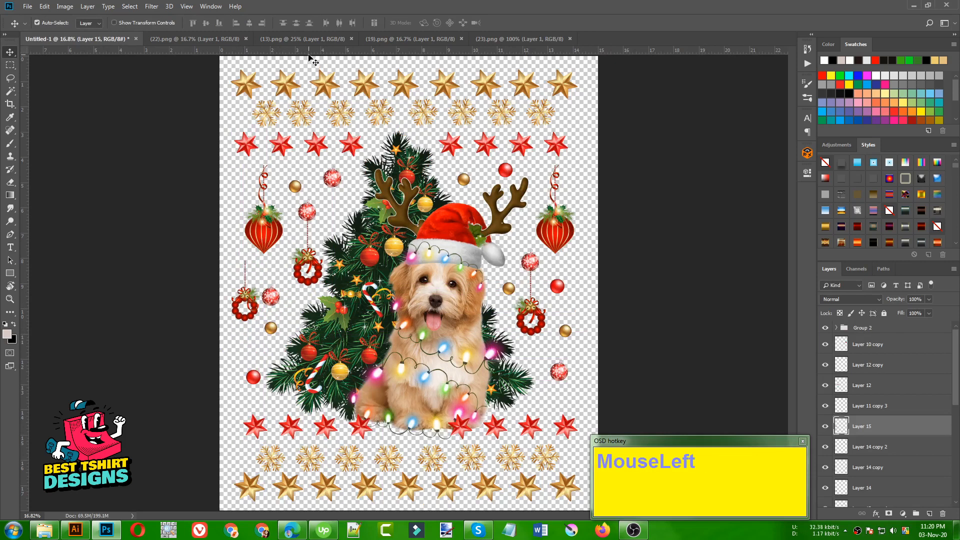
- Add two vertical guides just inside the left and right canvas edges
{"action": "left_click_drag", "start_coordinate": [307, 51], "coordinate": [230, 123]}
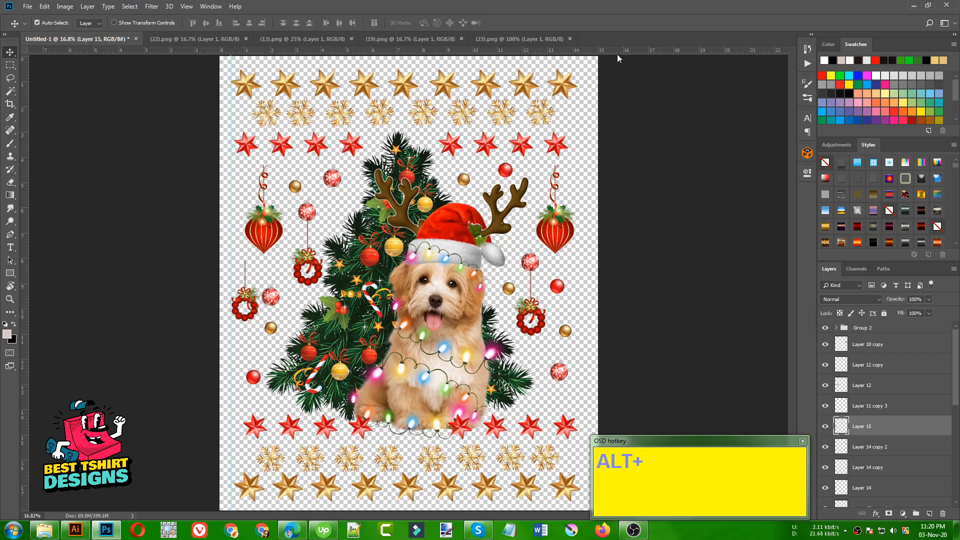
{"action": "left_click_drag", "start_coordinate": [618, 51], "coordinate": [579, 112]}
- Try a copy of the small wreath at the lower right of the dog, and undo it
{"action": "left_click_drag", "start_coordinate": [245, 300], "coordinate": [553, 399]}
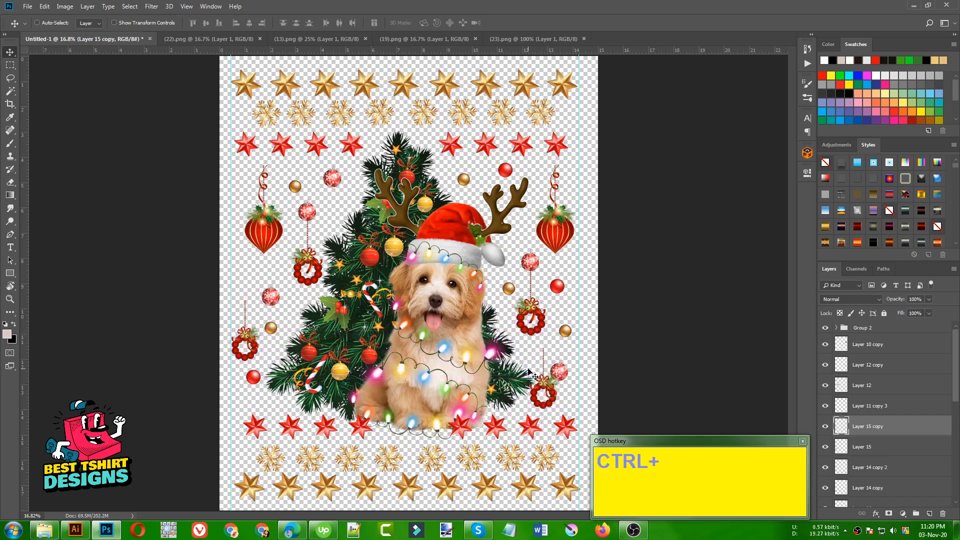
{"action": "key", "text": "ctrl+z"}
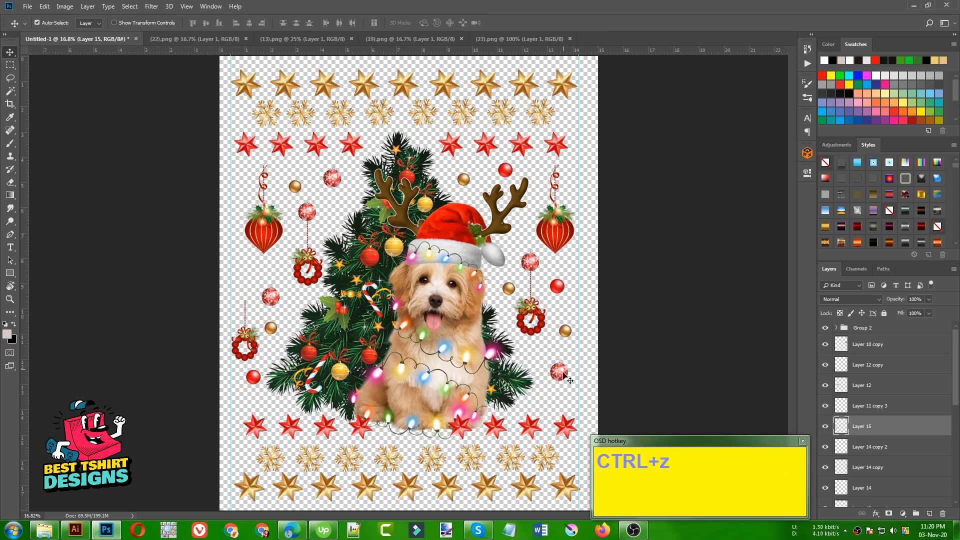
- Add two more gold ball copies at the dog's lower right and three red ball copies left of the tree
{"action": "left_click_drag", "start_coordinate": [570, 335], "coordinate": [549, 402], "text": "alt"}
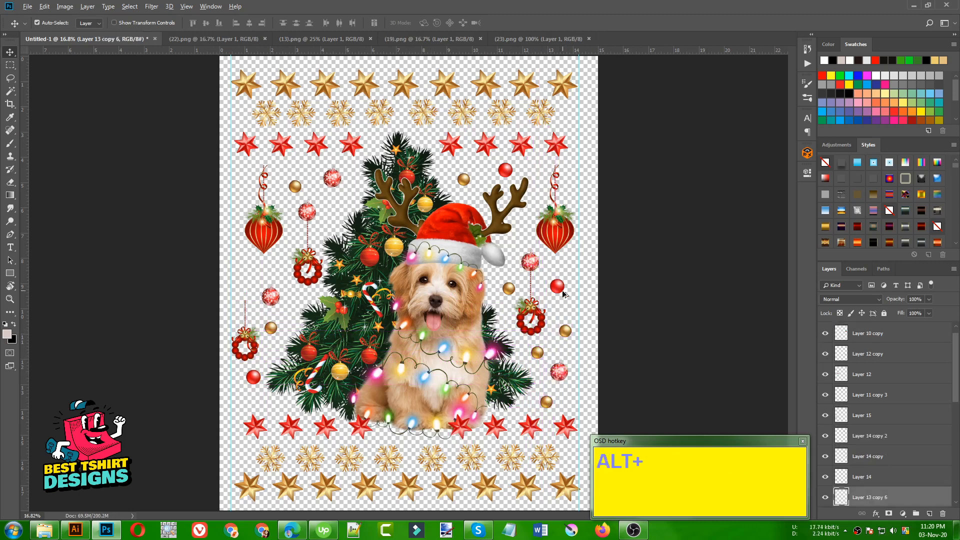
{"action": "left_click_drag", "start_coordinate": [564, 294], "coordinate": [337, 211], "text": "alt"}
{"action": "scroll", "coordinate": [54, 220], "scroll_direction": "down", "scroll_amount": 2, "text": "alt"}
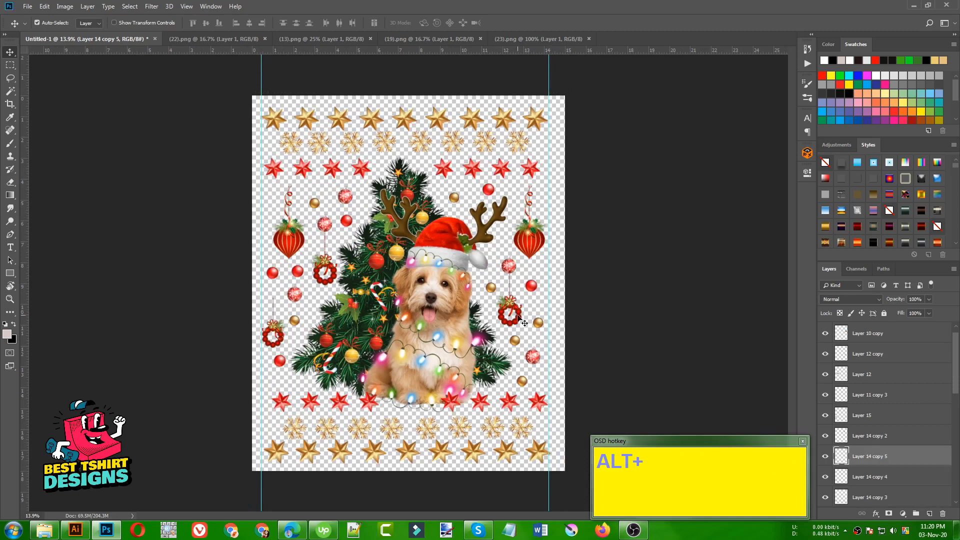
- Group the loose ornament layers, from Layer 10 copy down to Layer 10, between Group 2 and Group 1
{"action": "scroll", "coordinate": [924, 409], "scroll_direction": "up", "scroll_amount": 1}
{"action": "left_click", "coordinate": [882, 345]}
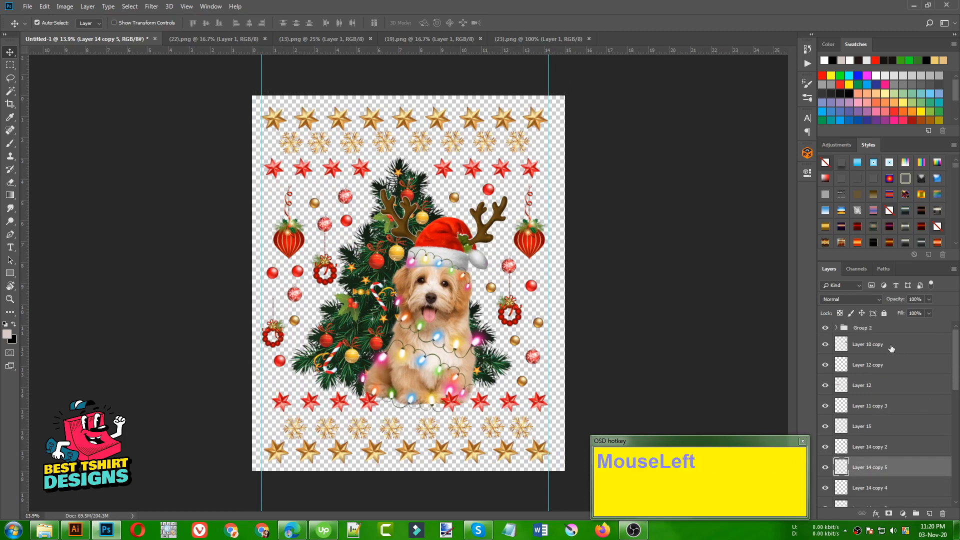
{"action": "scroll", "coordinate": [867, 334], "scroll_direction": "up", "scroll_amount": 1}
{"action": "left_click", "coordinate": [837, 327]}
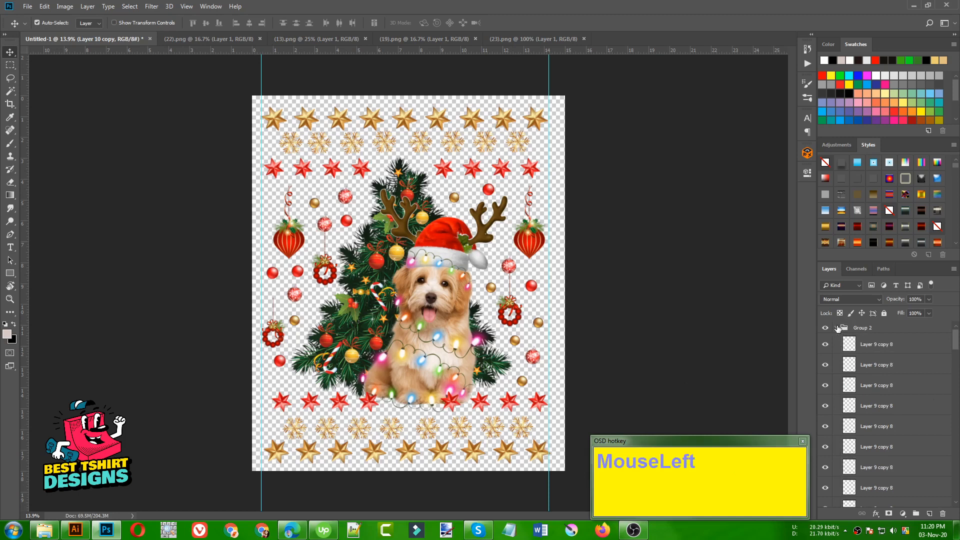
{"action": "left_click", "coordinate": [837, 327]}
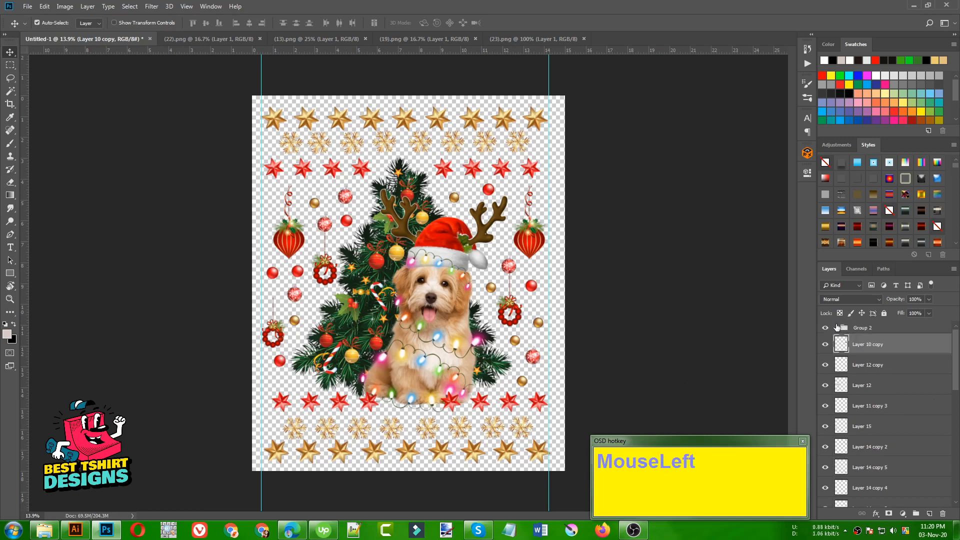
{"action": "scroll", "coordinate": [873, 360], "scroll_direction": "down", "scroll_amount": 5}
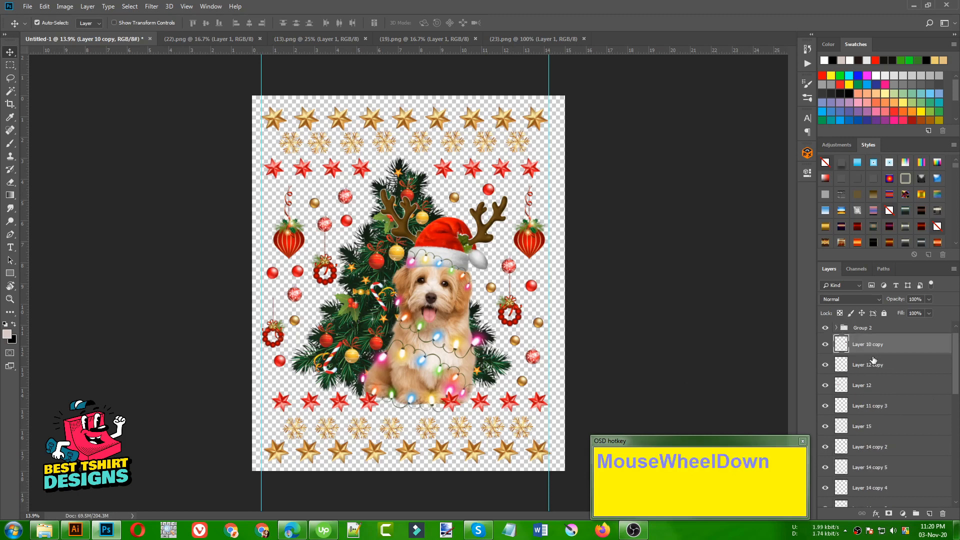
{"action": "scroll", "coordinate": [873, 360], "scroll_direction": "down", "scroll_amount": 1}
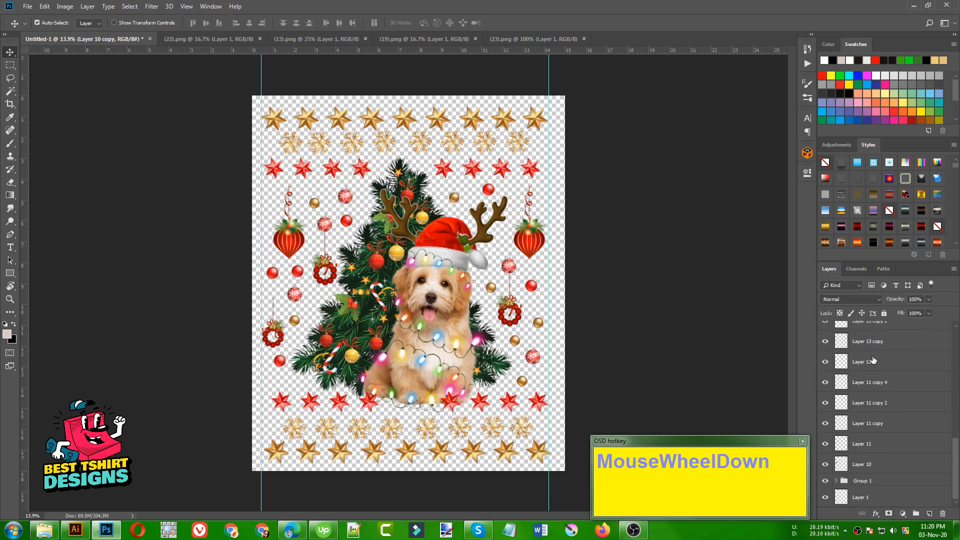
{"action": "left_click", "coordinate": [862, 465], "text": "shift"}
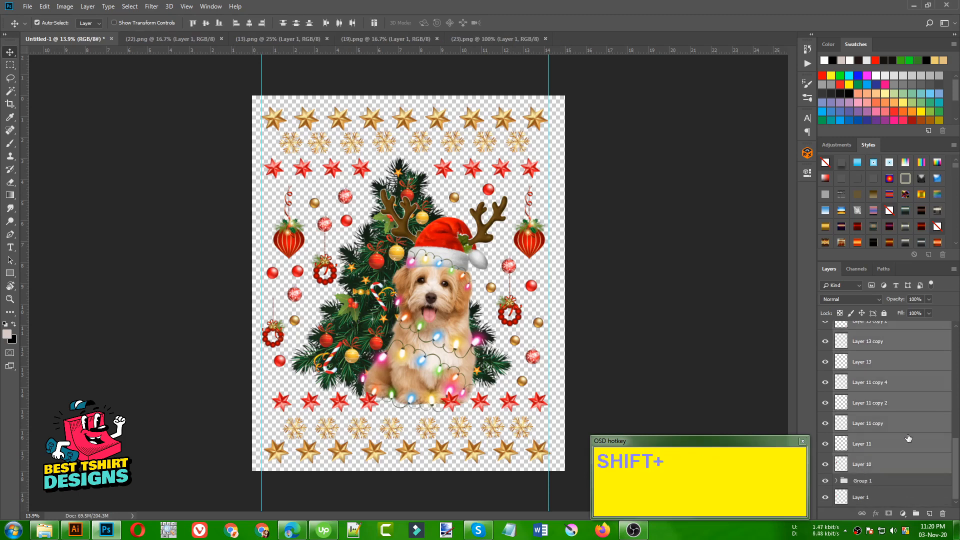
{"action": "key", "text": "ctrl+g"}
{"action": "scroll", "coordinate": [839, 396], "scroll_direction": "up", "scroll_amount": 1}
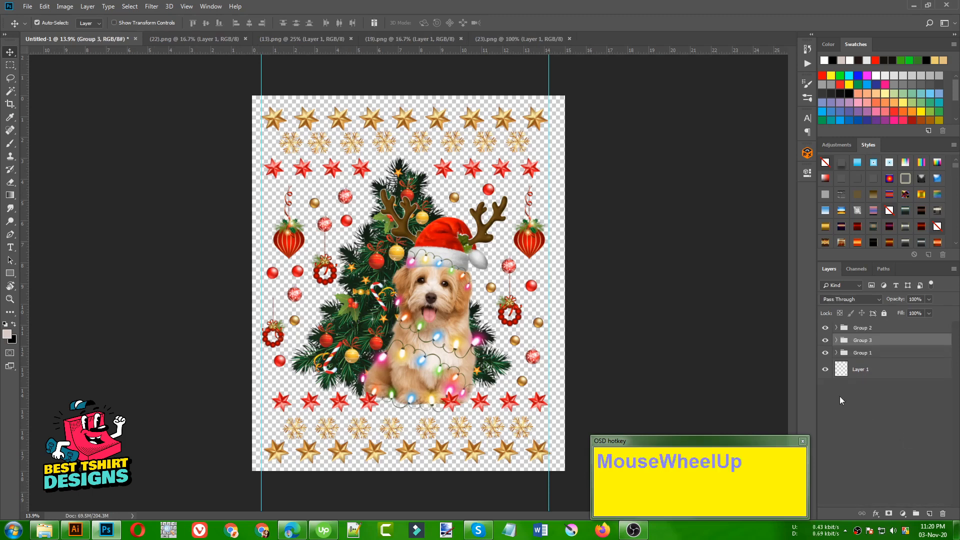
- Toggle the visibility of Group 1, Group 2 and Group 3 to check which design elements each contains
{"action": "left_click", "coordinate": [826, 354]}
{"action": "left_click", "coordinate": [826, 353]}
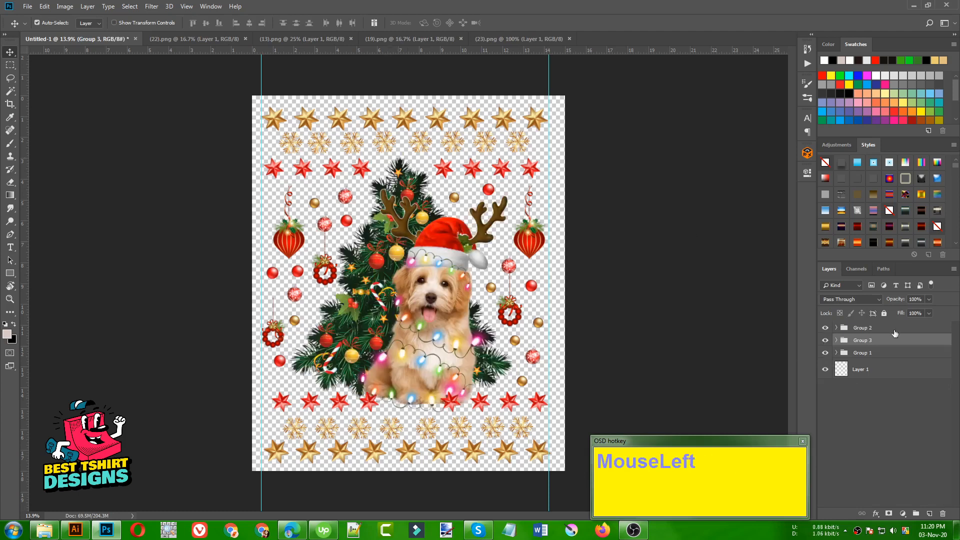
{"action": "left_click", "coordinate": [826, 342]}
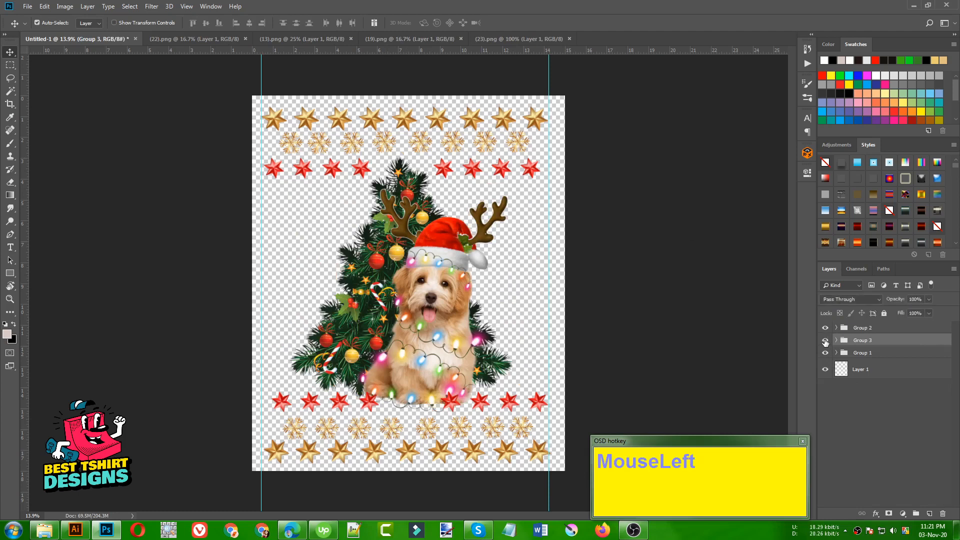
{"action": "left_click", "coordinate": [825, 341]}
{"action": "left_click", "coordinate": [825, 328]}
{"action": "left_click", "coordinate": [826, 328]}
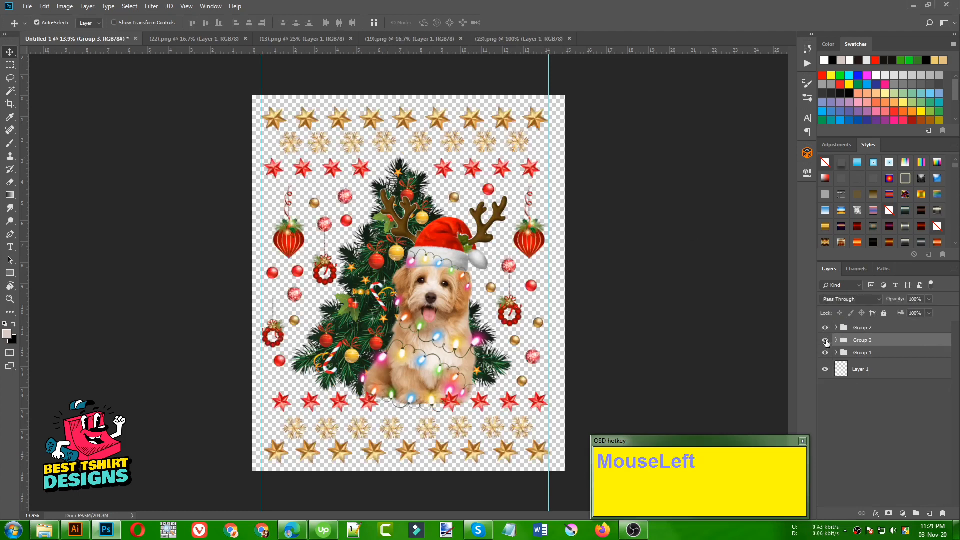
{"action": "left_click", "coordinate": [826, 341]}
{"action": "left_click", "coordinate": [826, 342]}
- Add a black (000000) Solid Color fill layer and move it beneath all other layers as the background
{"action": "left_click", "coordinate": [903, 513]}
{"action": "left_click", "coordinate": [915, 339]}
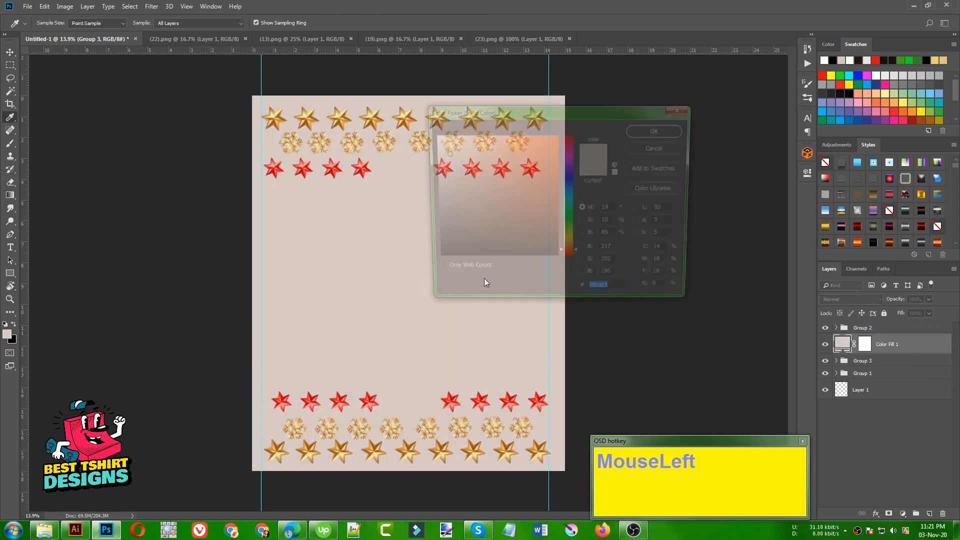
{"action": "left_click_drag", "start_coordinate": [483, 239], "coordinate": [410, 279]}
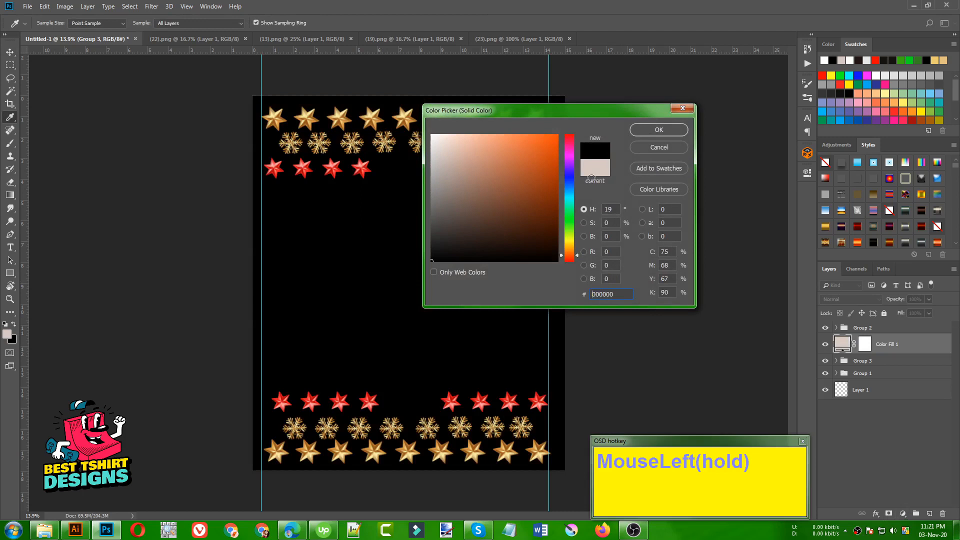
{"action": "left_click", "coordinate": [658, 130]}
{"action": "left_click_drag", "start_coordinate": [896, 345], "coordinate": [841, 397]}
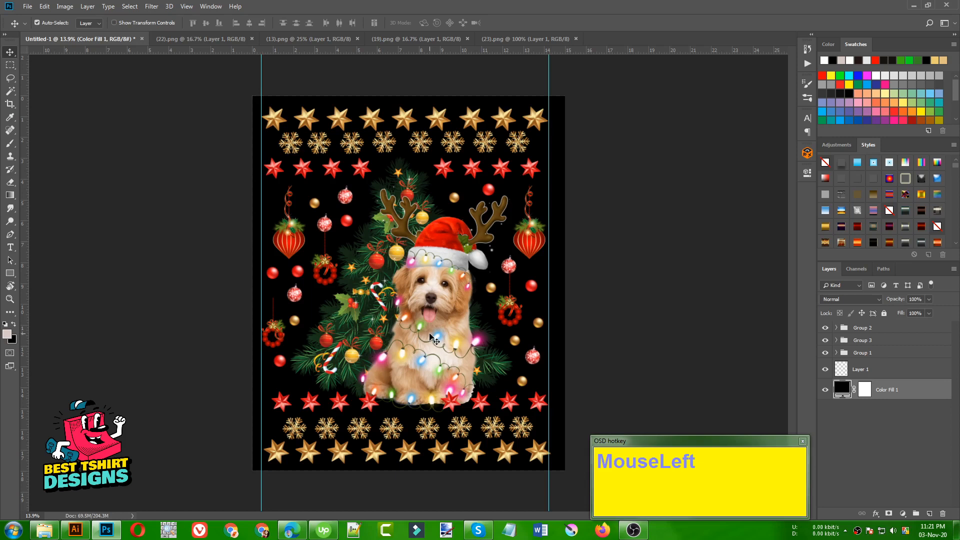
- Open (9).png from the Christmas folder and bring its bell and bow garland into the design at the dog's feet
{"action": "scroll", "coordinate": [433, 340], "scroll_direction": "up", "scroll_amount": 4}
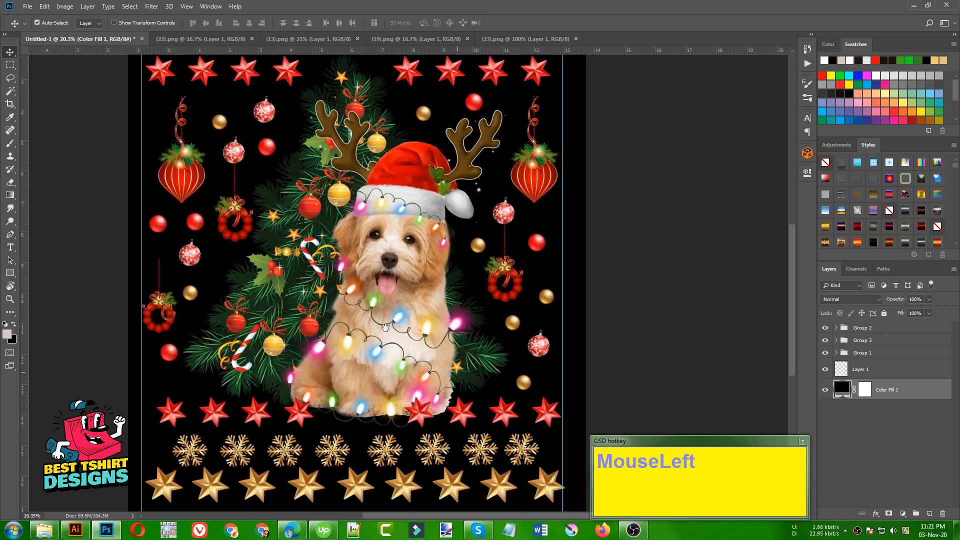
{"action": "left_click_drag", "start_coordinate": [385, 327], "coordinate": [330, 290]}
{"action": "scroll", "coordinate": [379, 346], "scroll_direction": "up", "scroll_amount": 3}
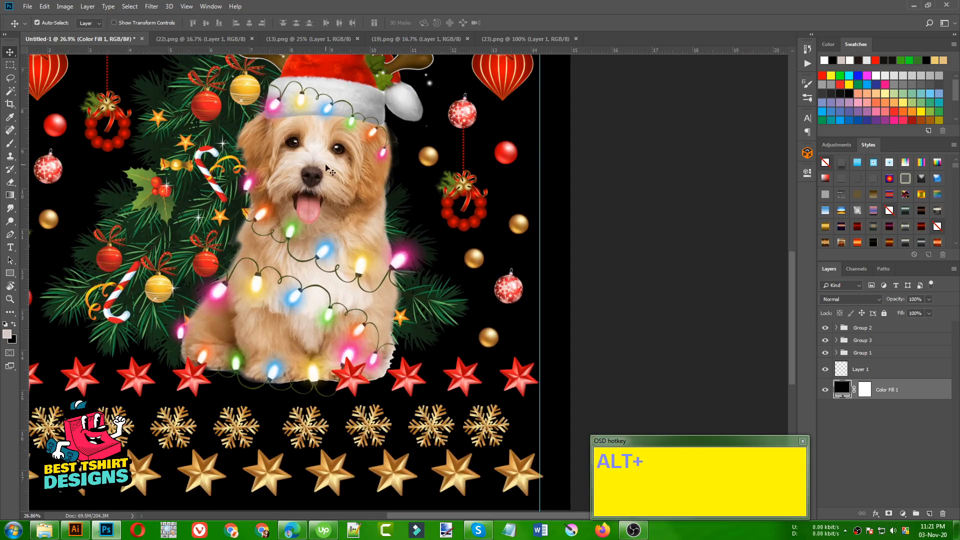
{"action": "key", "text": "ctrl"}
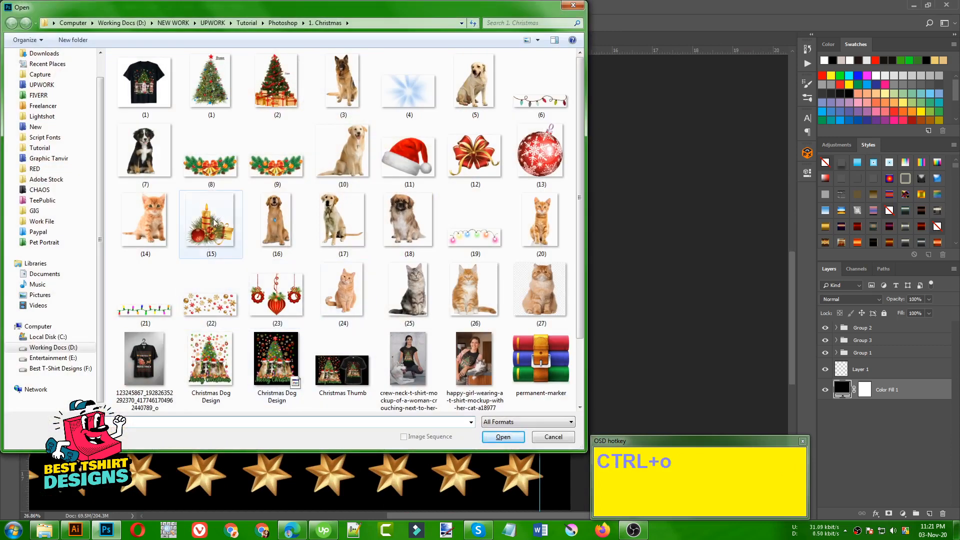
{"action": "double_click", "coordinate": [288, 179]}
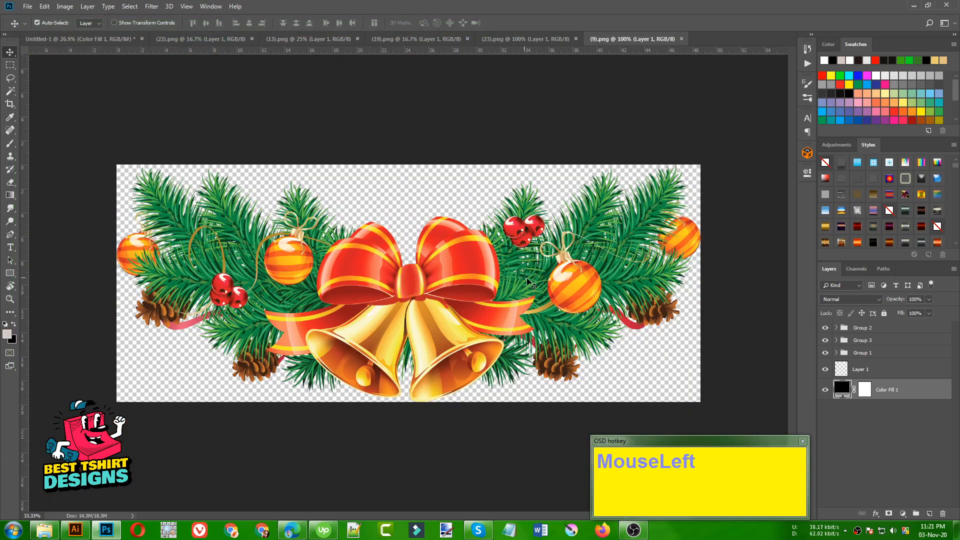
{"action": "left_click_drag", "start_coordinate": [531, 285], "coordinate": [236, 106]}
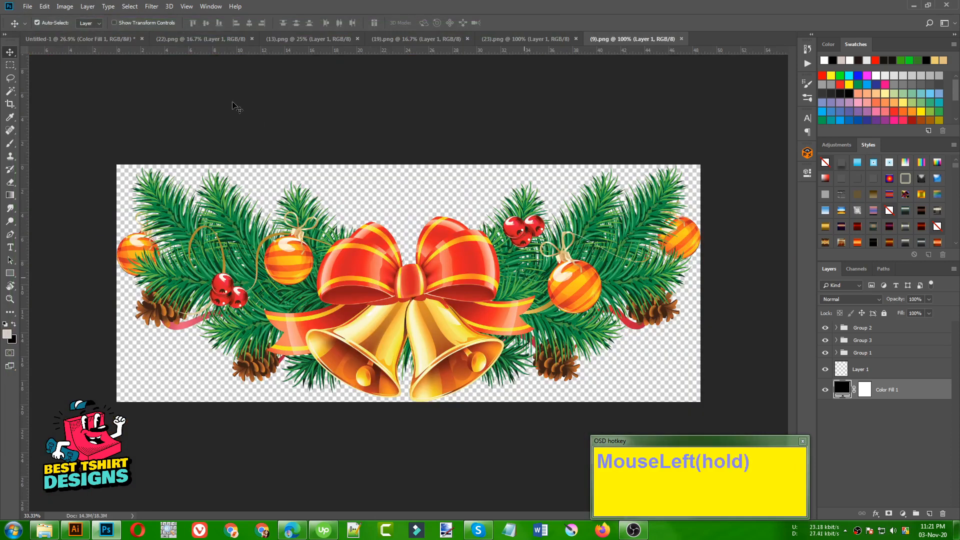
{"action": "left_click_drag", "start_coordinate": [107, 41], "coordinate": [357, 313]}
- Scale the bell garland down proportionally to about 59%
{"action": "key", "text": "ctrl+t"}
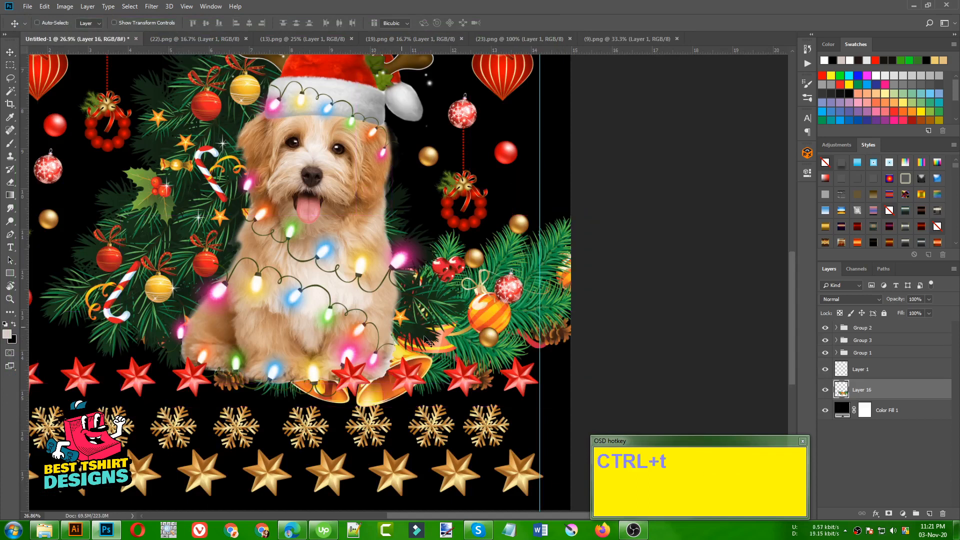
{"action": "left_click_drag", "start_coordinate": [591, 406], "coordinate": [486, 350]}
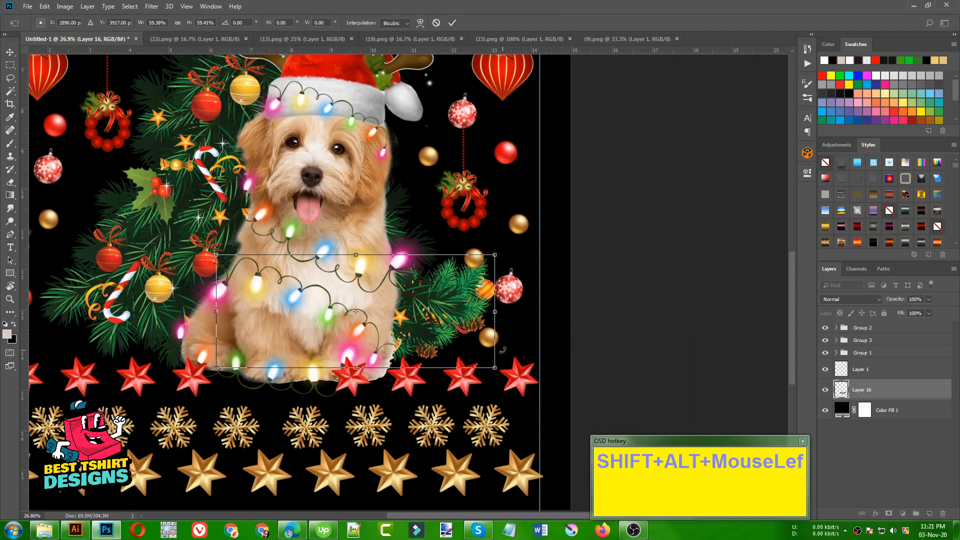
{"action": "key", "text": "Return"}
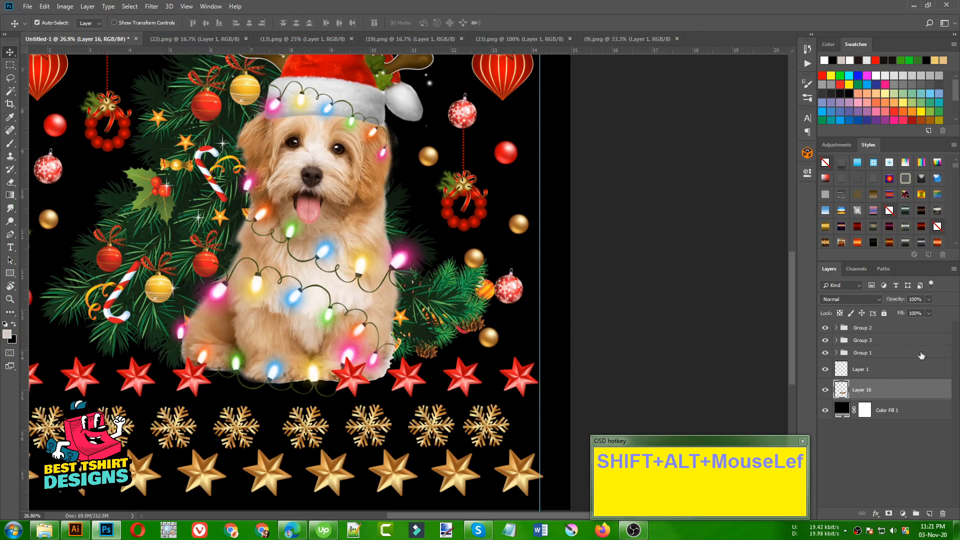
- Move the bell garland layer into Group 1 so it sits in front of the dog
{"action": "left_click", "coordinate": [825, 353]}
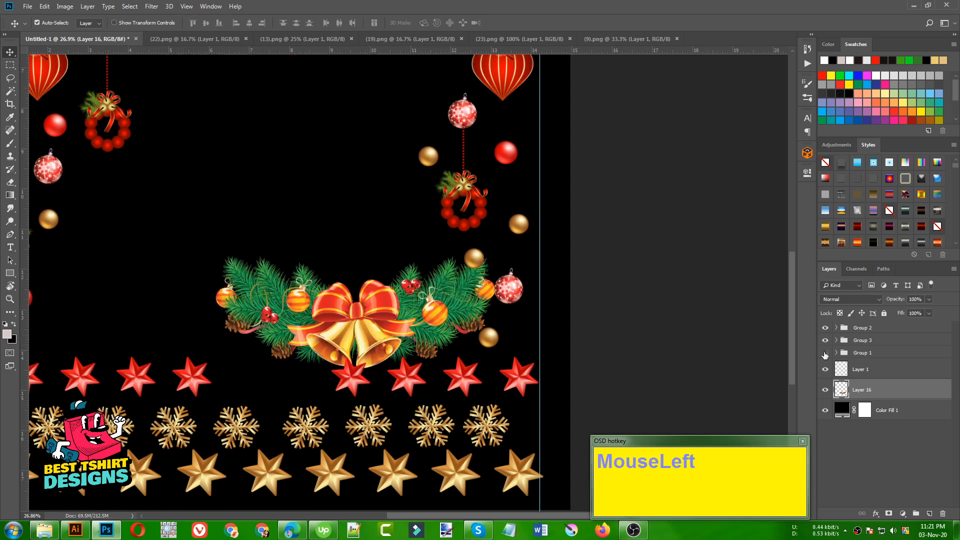
{"action": "left_click", "coordinate": [825, 353]}
{"action": "left_click_drag", "start_coordinate": [879, 394], "coordinate": [873, 352]}
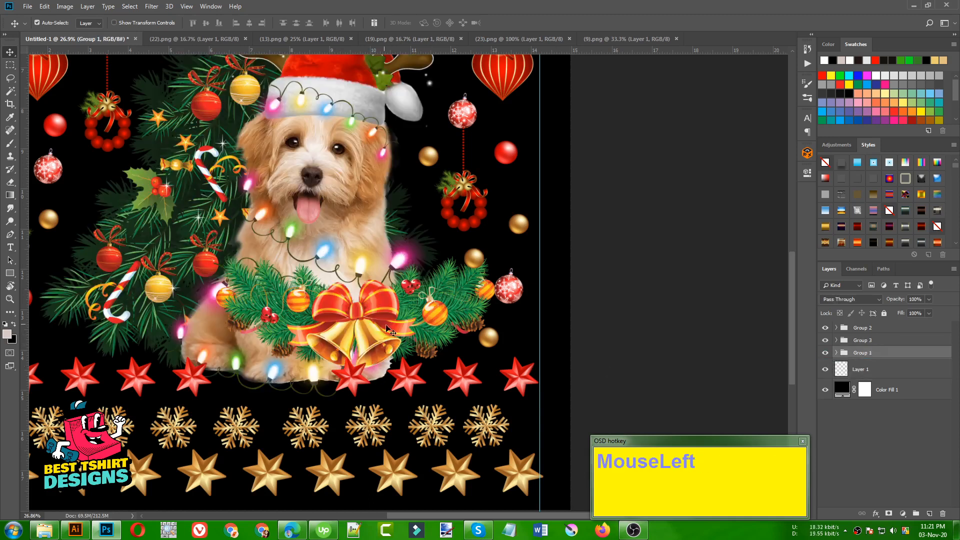
- Move the bell garland down to the dog's feet, centred over the red star row, and scale it down to about 83.7%
{"action": "left_click_drag", "start_coordinate": [387, 330], "coordinate": [330, 383]}
{"action": "key", "text": "ctrl"}
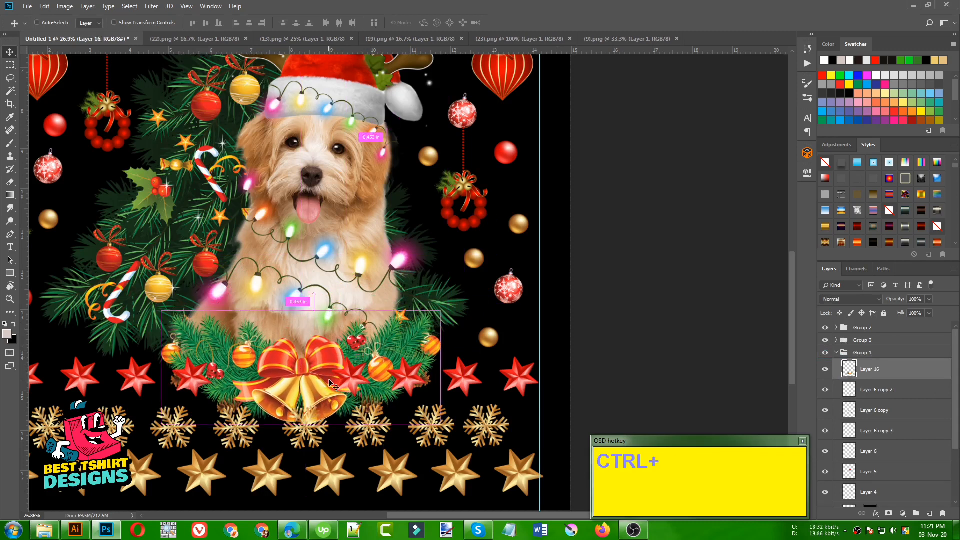
{"action": "key", "text": "ctrl+t"}
{"action": "left_click_drag", "start_coordinate": [440, 423], "coordinate": [421, 406]}
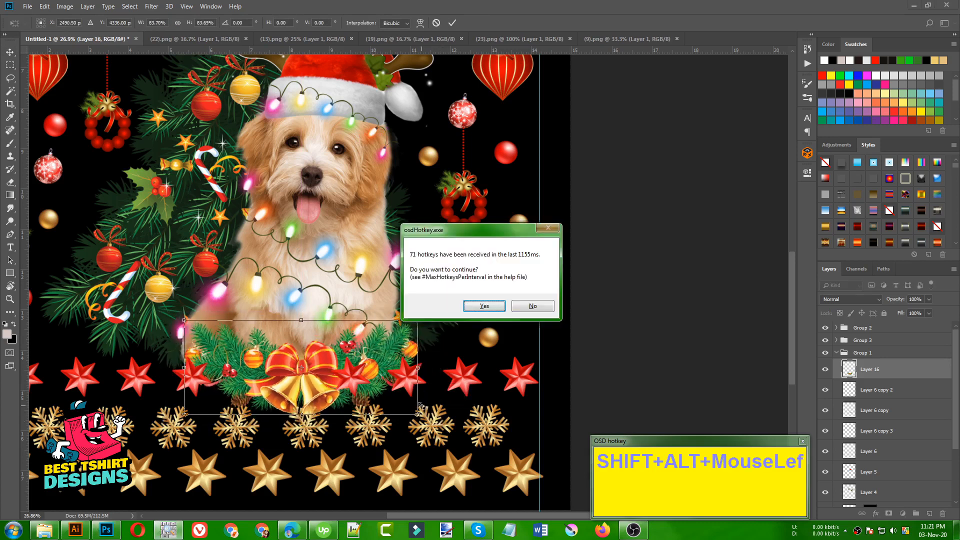
{"action": "left_click", "coordinate": [484, 306]}
{"action": "key", "text": "Return"}
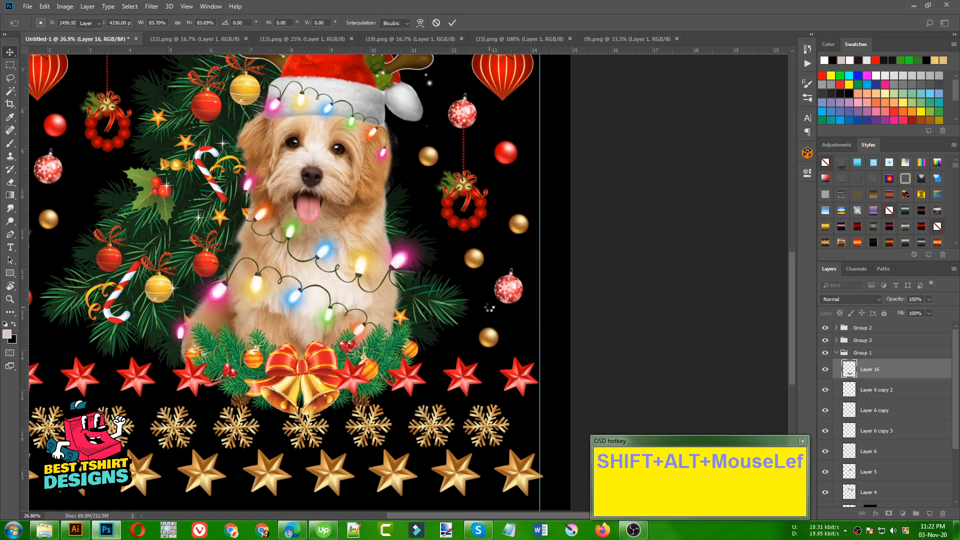
- Examine the whole composition and its ornaments, collapse Group 1 and check Layer 1's visibility
{"action": "scroll", "coordinate": [489, 309], "scroll_direction": "down", "scroll_amount": 3, "text": "alt"}
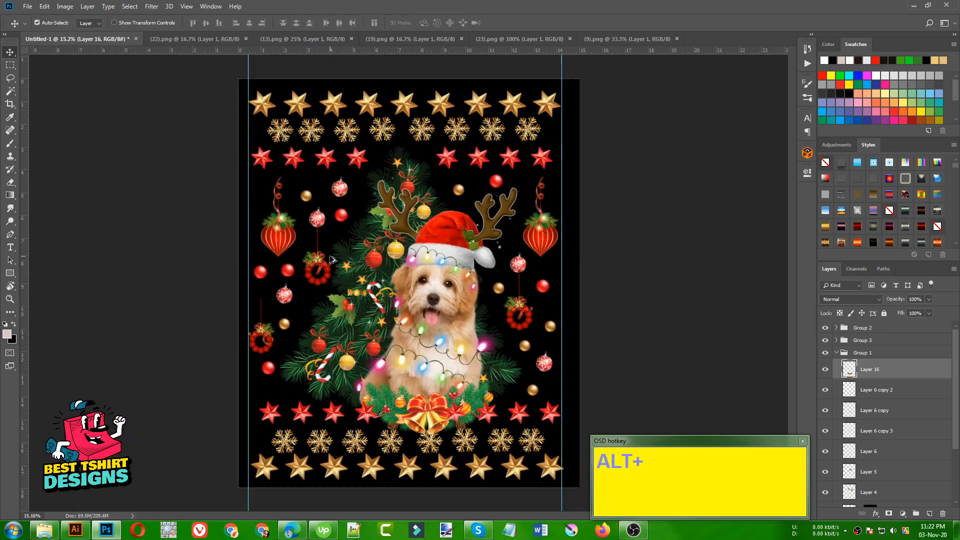
{"action": "scroll", "coordinate": [304, 268], "scroll_direction": "down", "scroll_amount": 1, "text": "alt"}
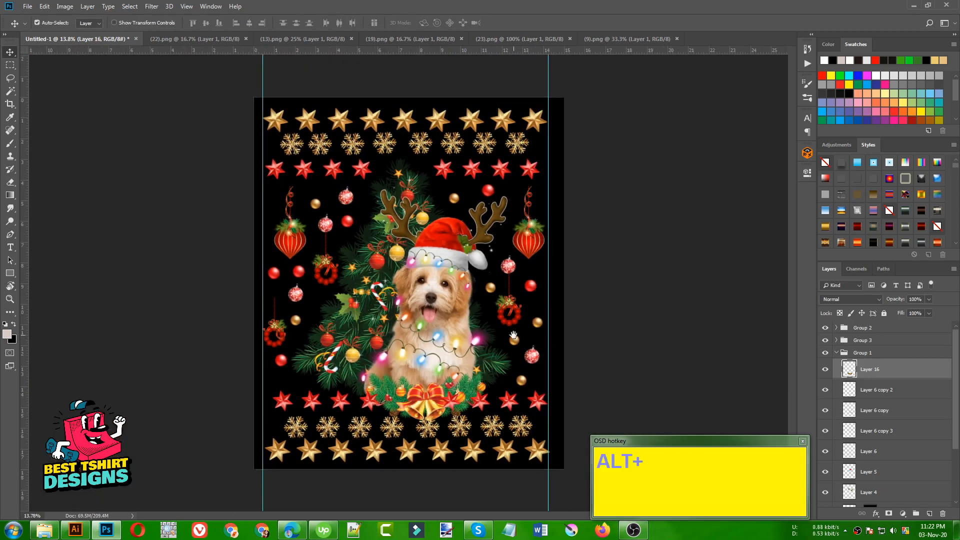
{"action": "left_click_drag", "start_coordinate": [513, 335], "coordinate": [499, 328]}
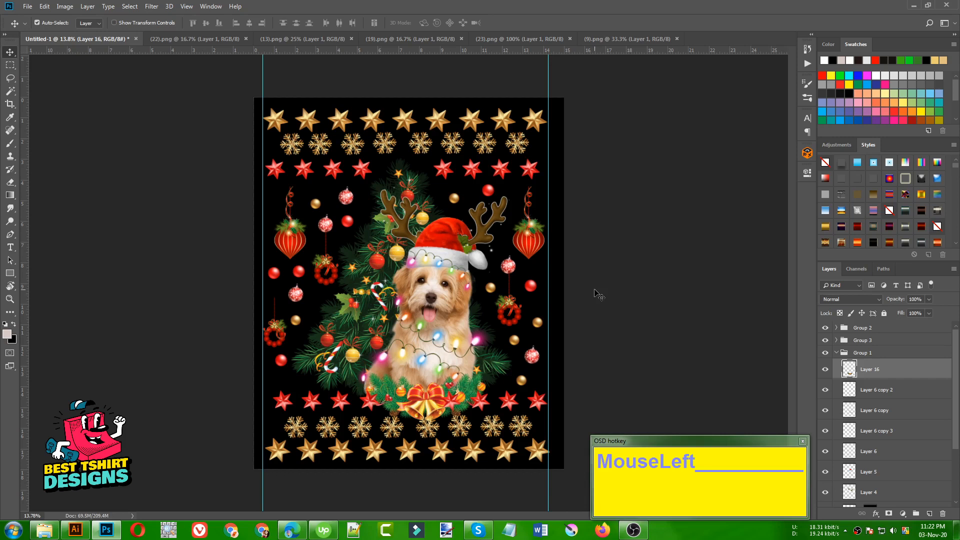
{"action": "scroll", "coordinate": [295, 250], "scroll_direction": "up", "scroll_amount": 3, "text": "alt"}
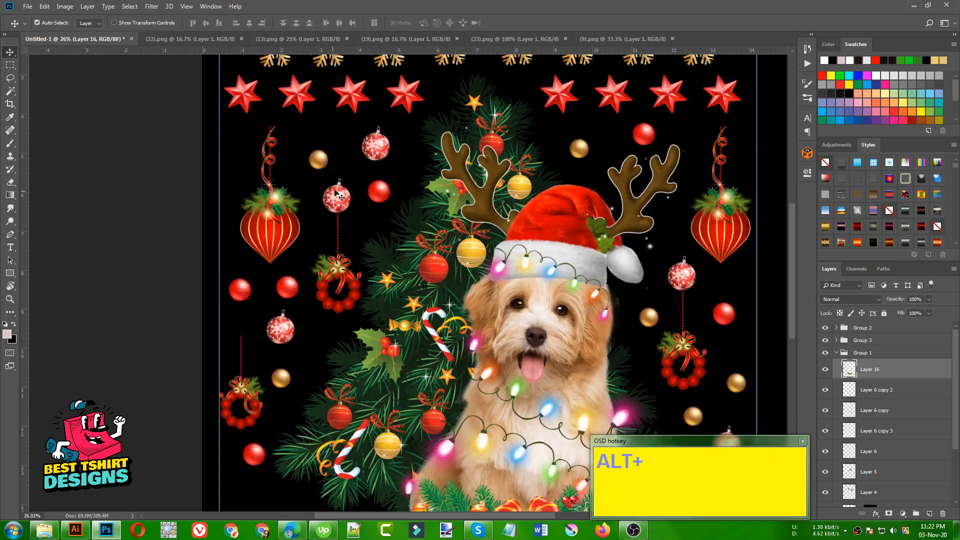
{"action": "scroll", "coordinate": [286, 245], "scroll_direction": "up", "scroll_amount": 2, "text": "alt"}
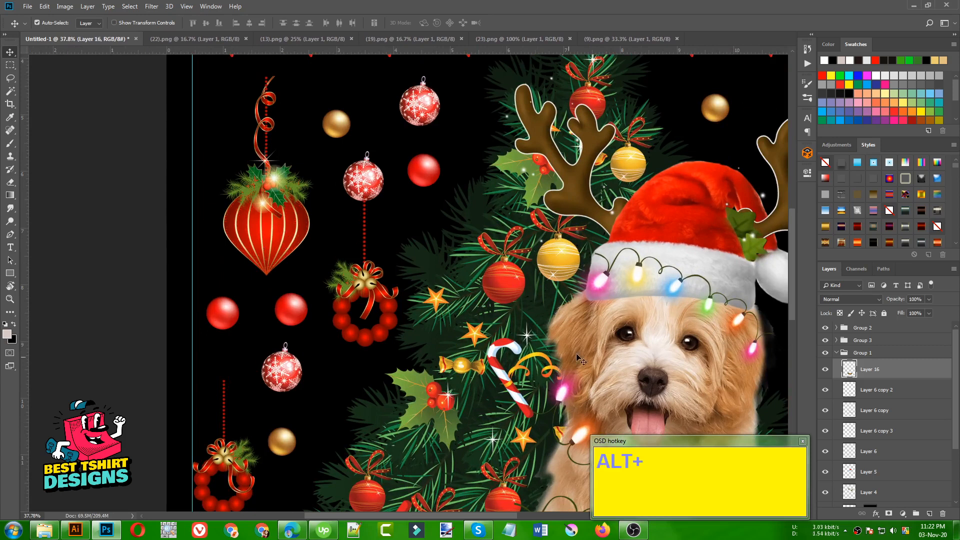
{"action": "scroll", "coordinate": [188, 239], "scroll_direction": "down", "scroll_amount": 4, "text": "alt"}
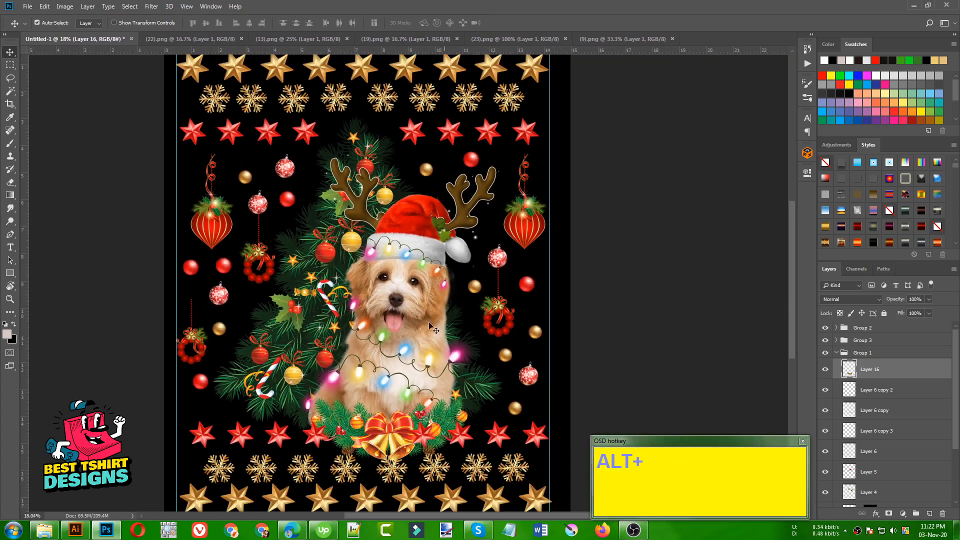
{"action": "left_click", "coordinate": [837, 353]}
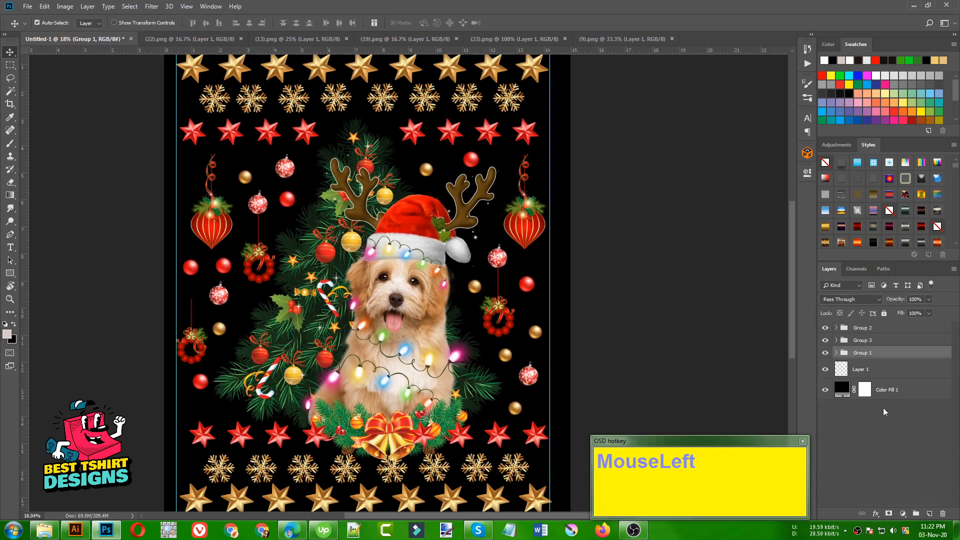
{"action": "left_click", "coordinate": [839, 370]}
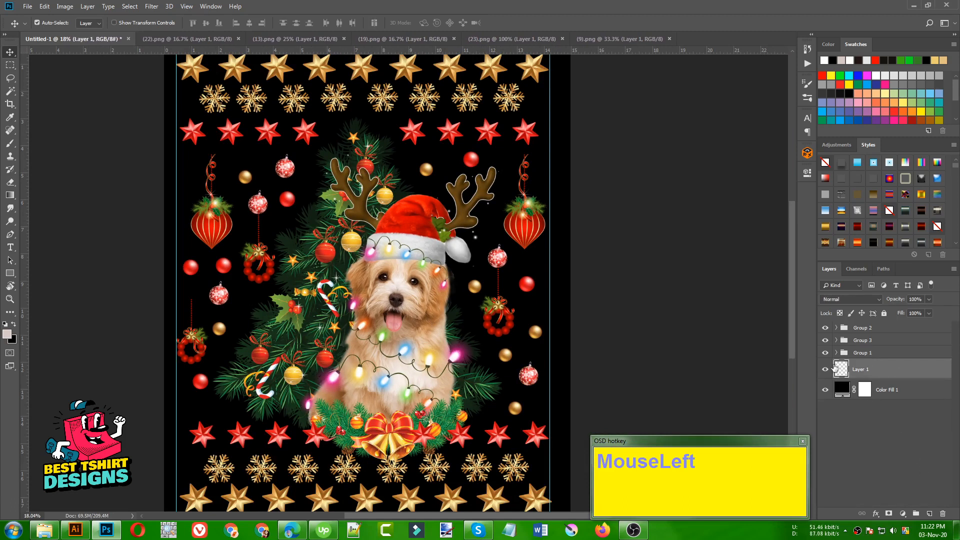
{"action": "left_click", "coordinate": [824, 369]}
- Duplicate the red ball beside the treetop into the gap between the lower snowflake ornament and the holly, and collapse Group 3
{"action": "scroll", "coordinate": [109, 231], "scroll_direction": "down", "scroll_amount": 1}
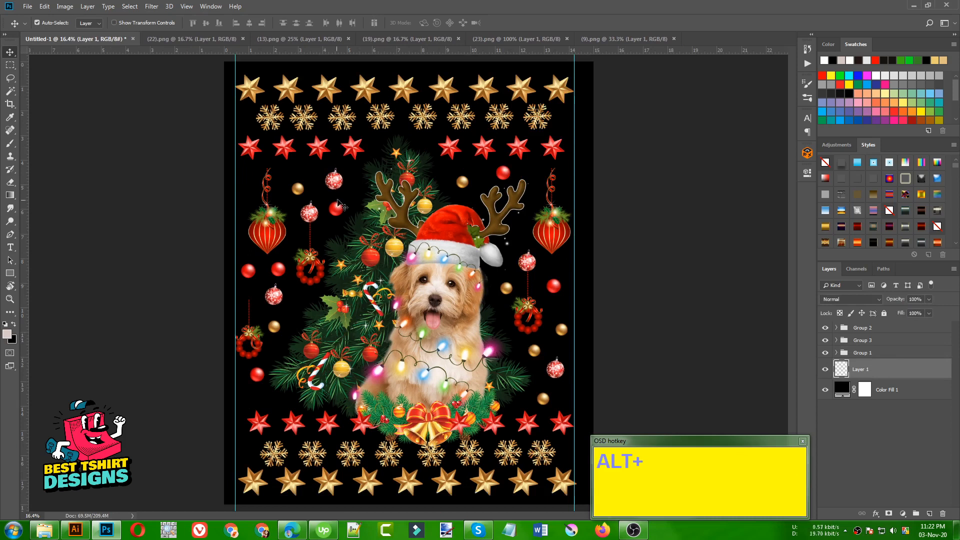
{"action": "left_click_drag", "start_coordinate": [336, 208], "coordinate": [302, 306]}
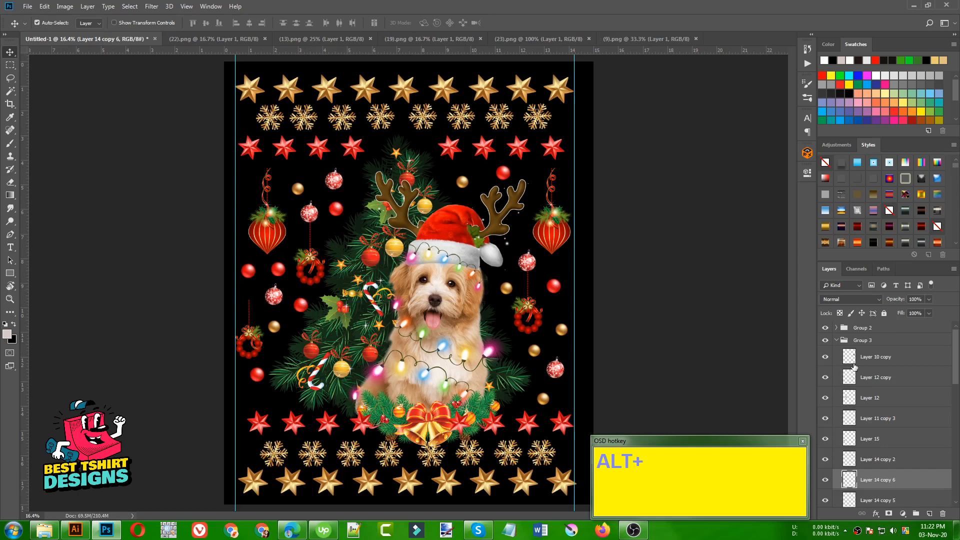
{"action": "left_click", "coordinate": [837, 340], "text": "alt"}
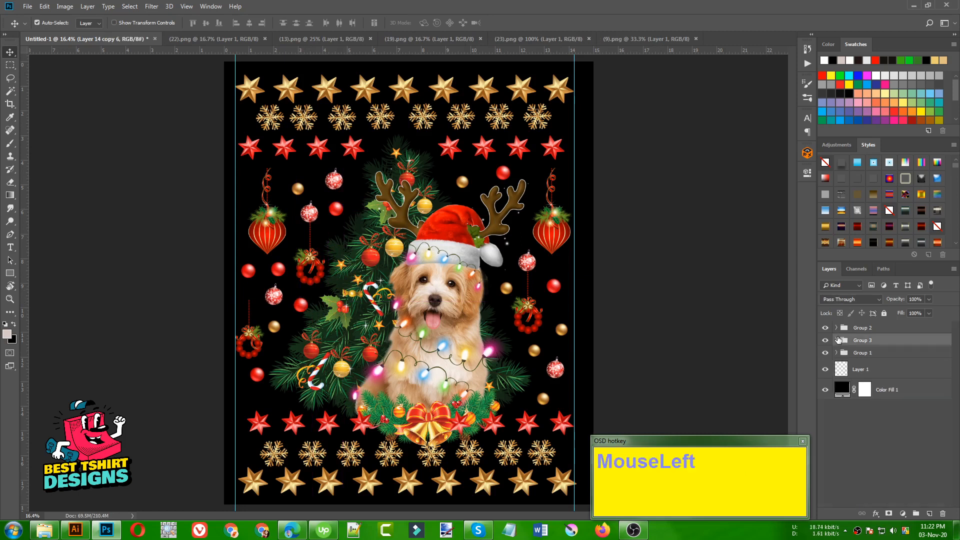
- Select Layer 1 and set up a 500 px brush with 80% opacity for painting on it
{"action": "left_click", "coordinate": [858, 371]}
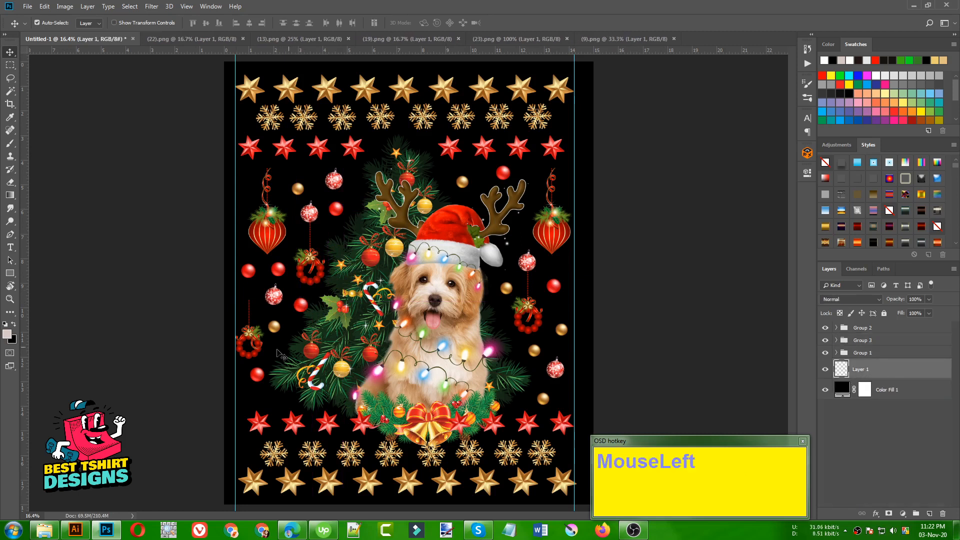
{"action": "key", "text": "b"}
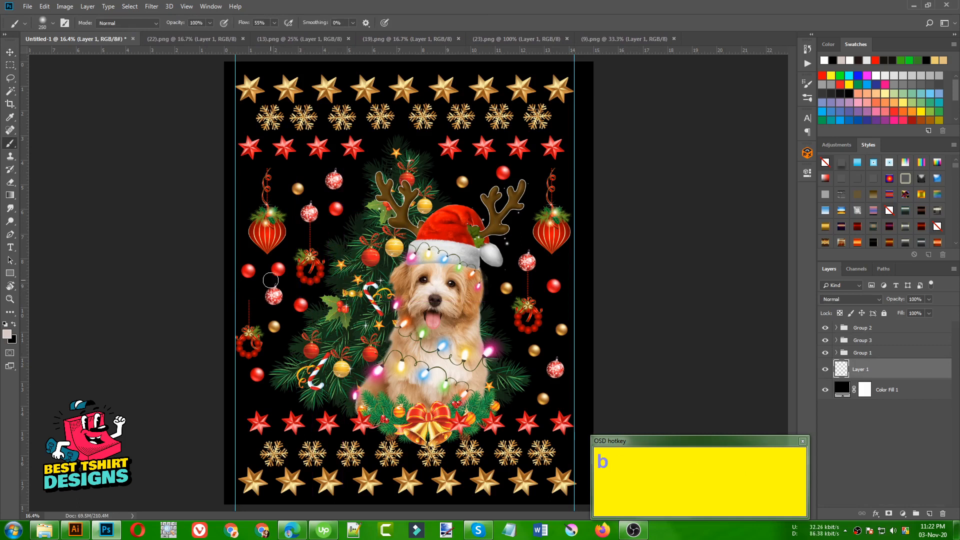
{"action": "key", "text": "bracketright"}
{"action": "key", "text": "bracketright"}
{"action": "key", "text": "bracketright"}
{"action": "left_click", "coordinate": [201, 23]}
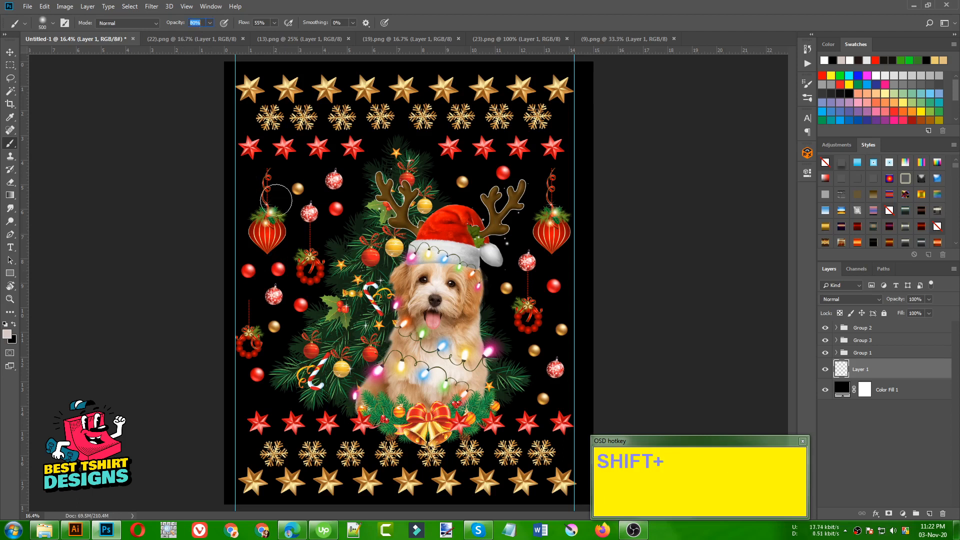
{"action": "scroll", "coordinate": [268, 232], "scroll_direction": "up", "scroll_amount": 7, "text": "alt"}
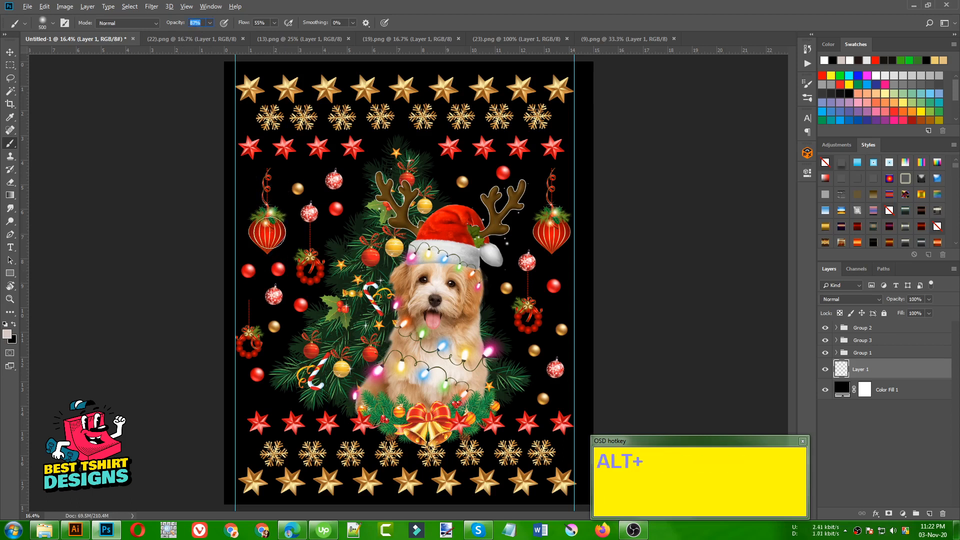
{"action": "left_click", "coordinate": [227, 215]}
{"action": "scroll", "coordinate": [280, 228], "scroll_direction": "up", "scroll_amount": 1, "text": "alt"}
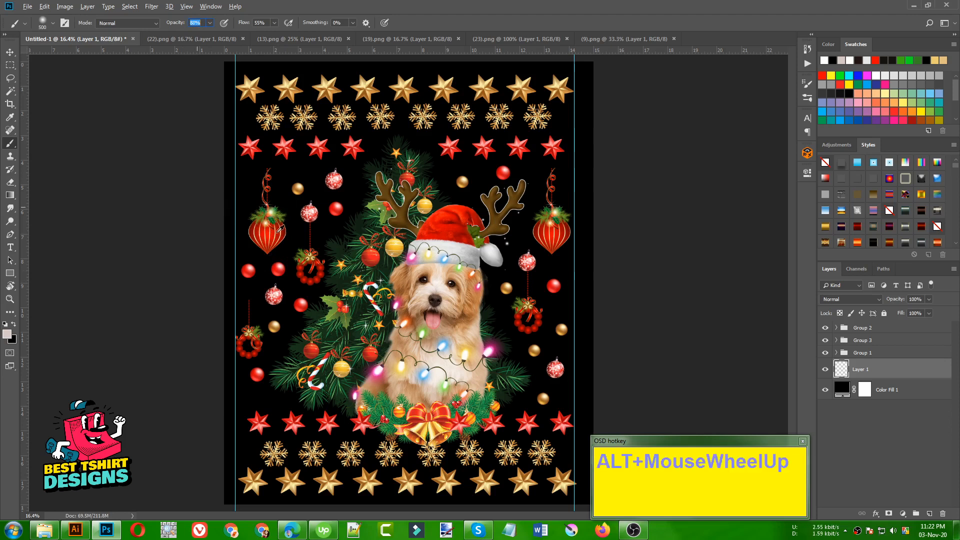
{"action": "scroll", "coordinate": [277, 231], "scroll_direction": "up", "scroll_amount": 7, "text": "alt"}
{"action": "left_click", "coordinate": [170, 199]}
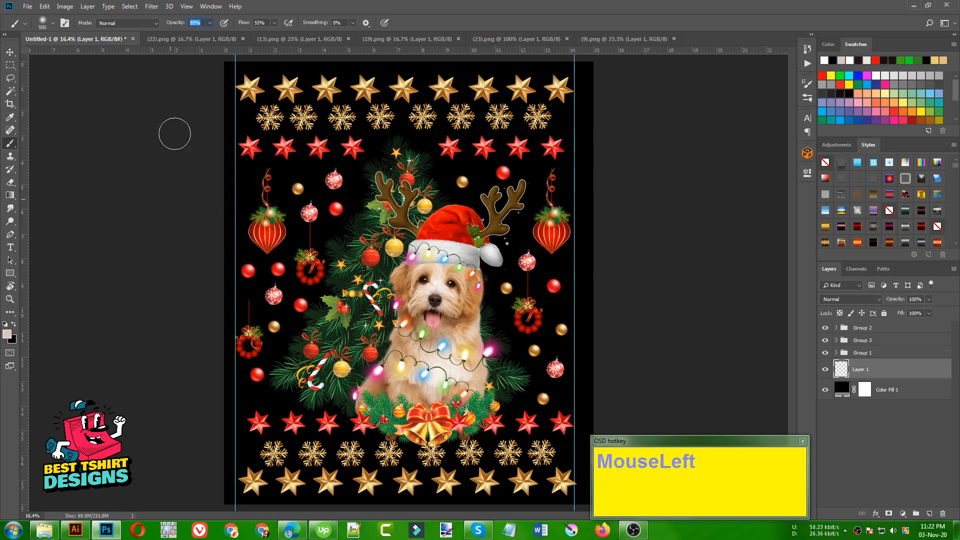
{"action": "left_click", "coordinate": [10, 52]}
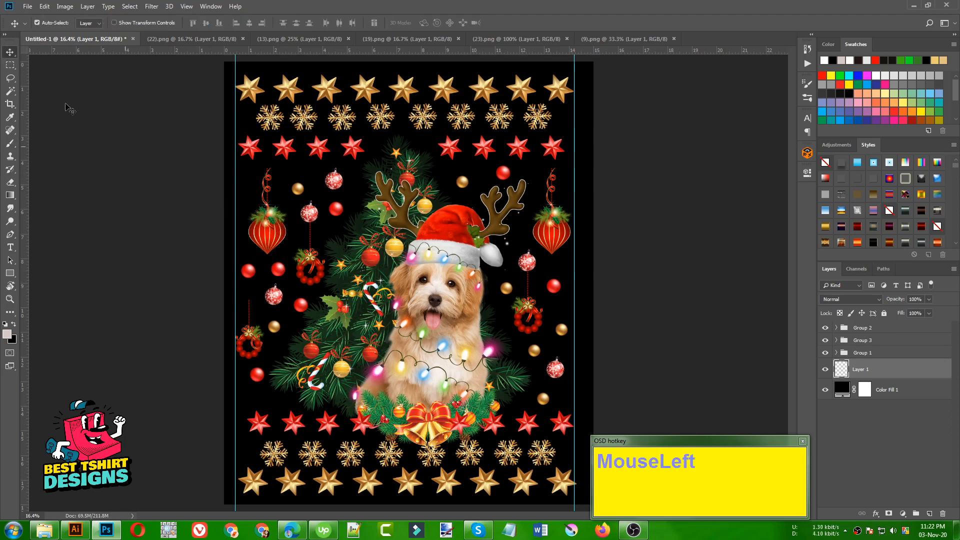
{"action": "left_click", "coordinate": [161, 170]}
- Return to the Brush tool on Layer 1 and lower its opacity to 80%
{"action": "scroll", "coordinate": [277, 145], "scroll_direction": "up", "scroll_amount": 4, "text": "alt"}
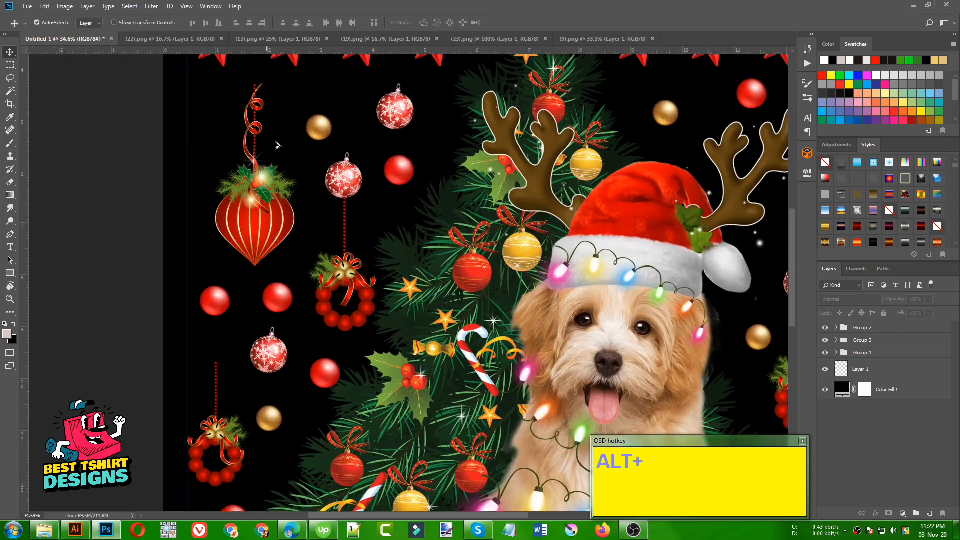
{"action": "key", "text": "b"}
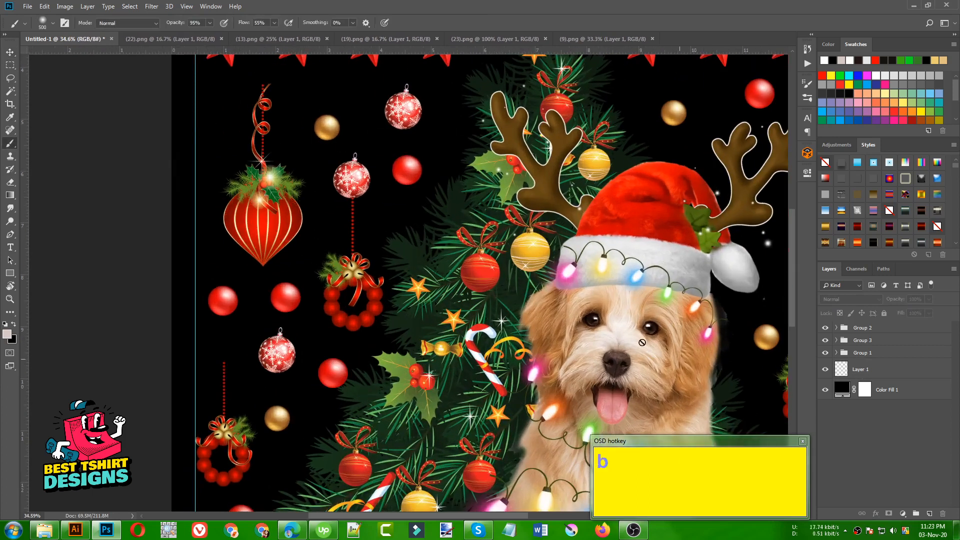
{"action": "left_click", "coordinate": [842, 370]}
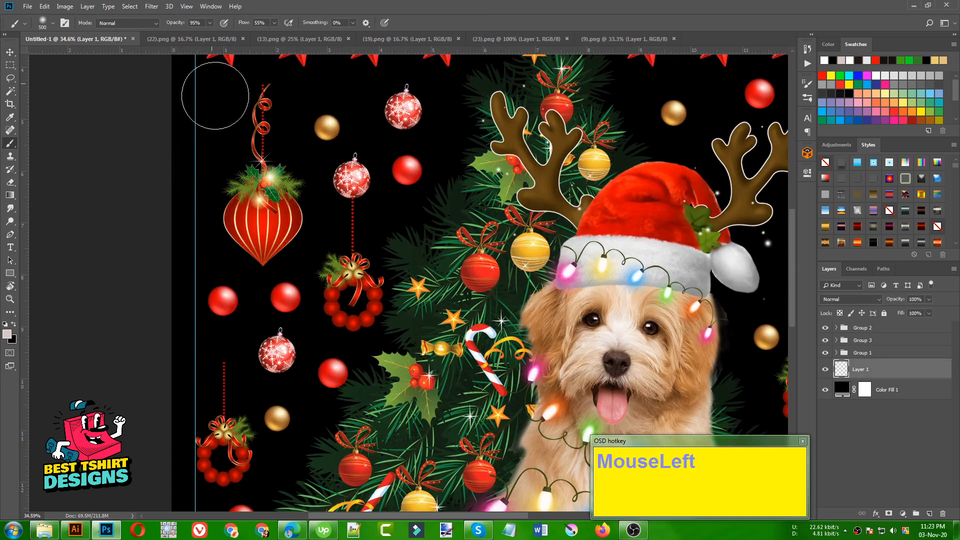
{"action": "scroll", "coordinate": [196, 25], "scroll_direction": "down", "scroll_amount": 3}
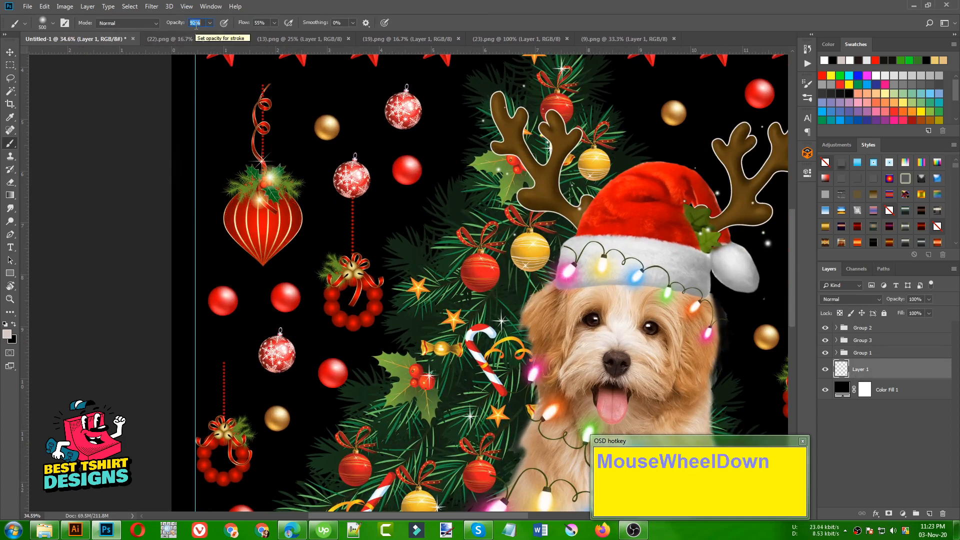
{"action": "scroll", "coordinate": [196, 25], "scroll_direction": "down", "scroll_amount": 1}
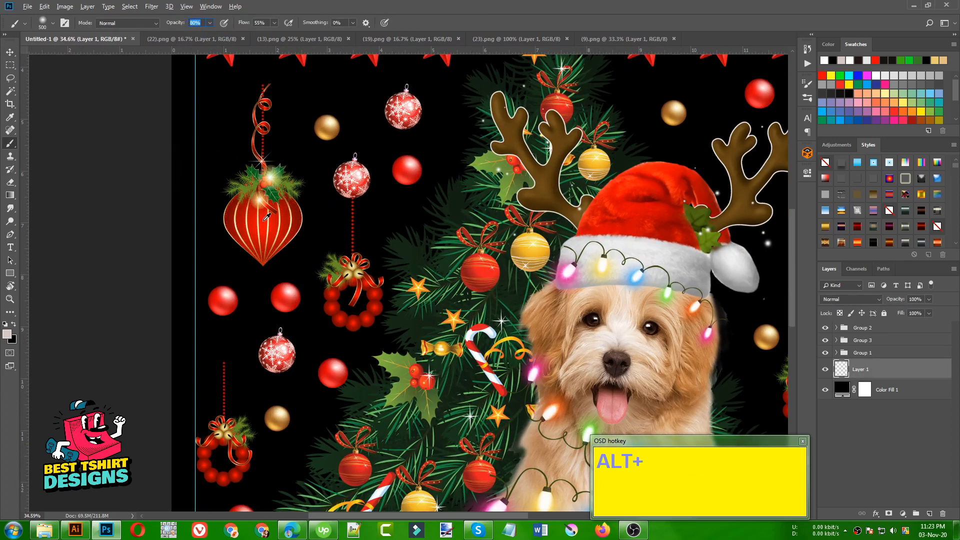
- Sample red from the heart-shaped hanging ornament left of the tree and paint a soft glow behind it with a 700 px brush
{"action": "left_click", "coordinate": [266, 216], "text": "alt"}
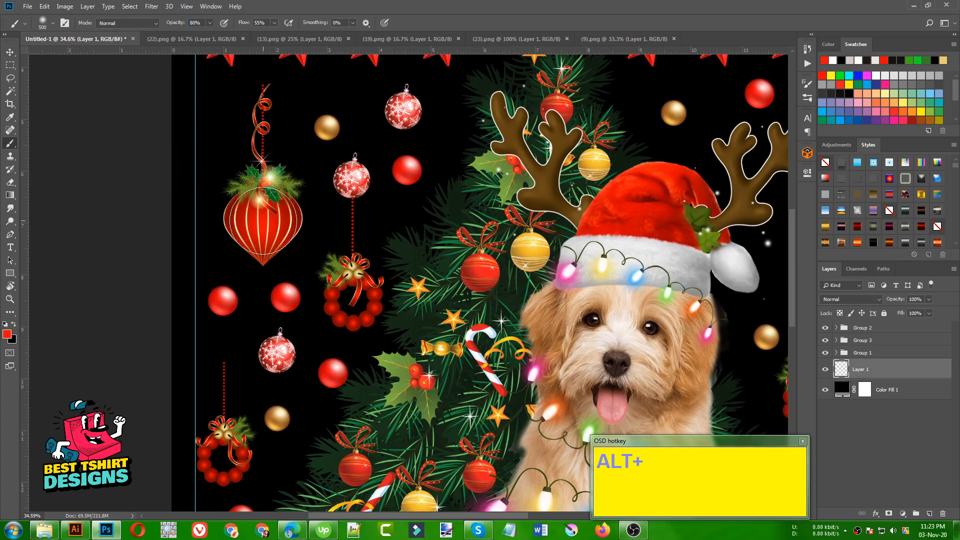
{"action": "key", "text": "bracketright"}
{"action": "key", "text": "bracketright"}
{"action": "mouse_move", "coordinate": [263, 218]}
{"action": "left_mouse_down"}
{"action": "mouse_move", "coordinate": [265, 258]}
{"action": "mouse_move", "coordinate": [263, 221]}
{"action": "left_mouse_up"}
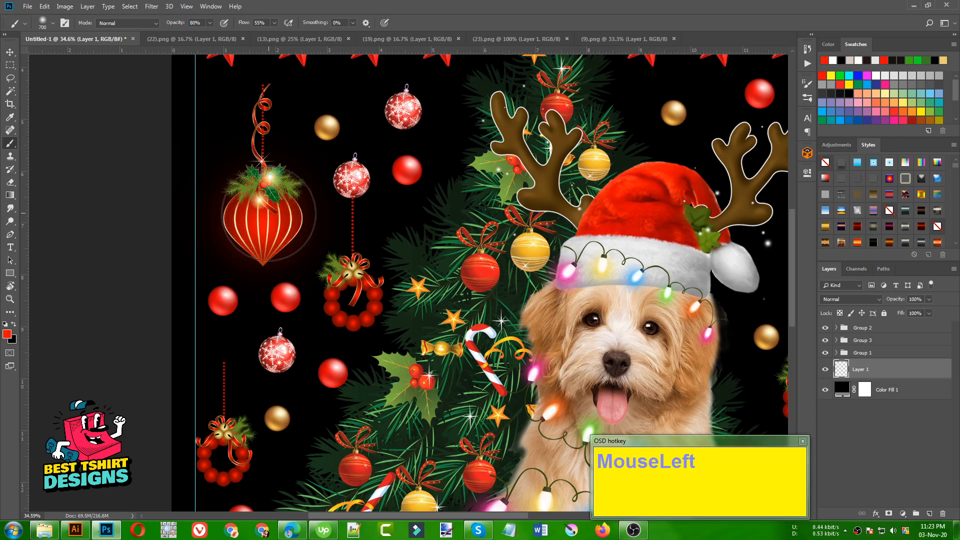
{"action": "key", "text": "bracketright"}
{"action": "key", "text": "bracketright"}
{"action": "key", "text": "bracketright"}
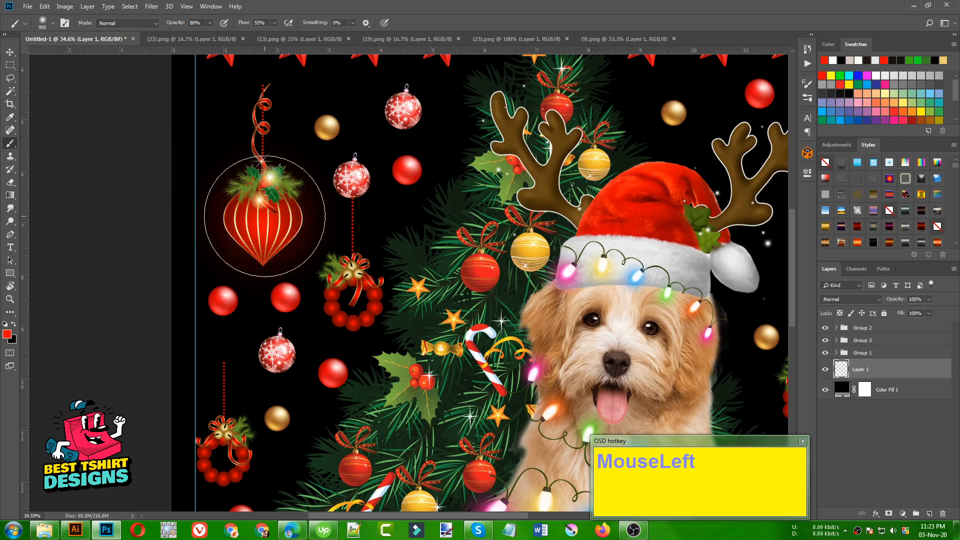
{"action": "left_click", "coordinate": [265, 216]}
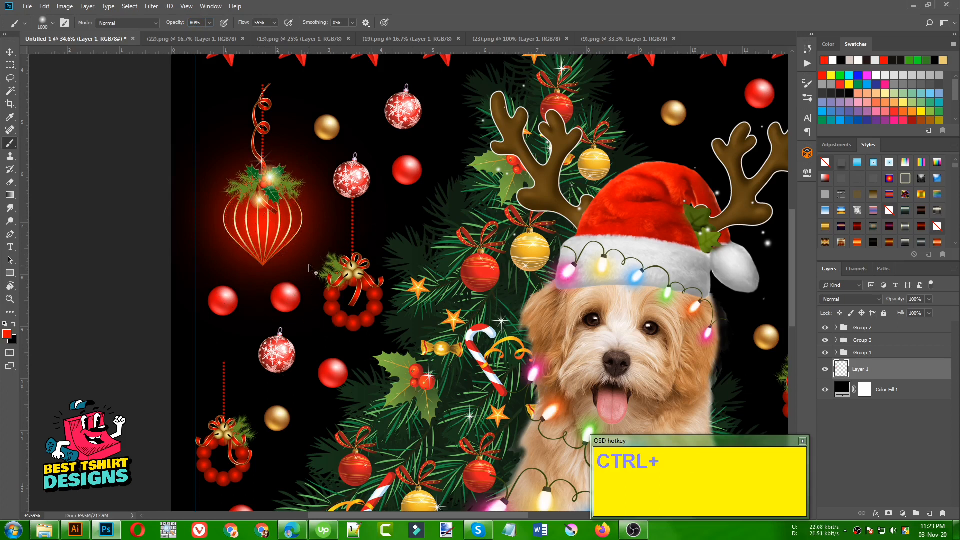
{"action": "key", "text": "ctrl+z"}
- Strengthen the red glow behind the heart-shaped ornament using a slightly smaller brush, and add a matching glow behind its twin across the design
{"action": "key", "text": "bracketleft"}
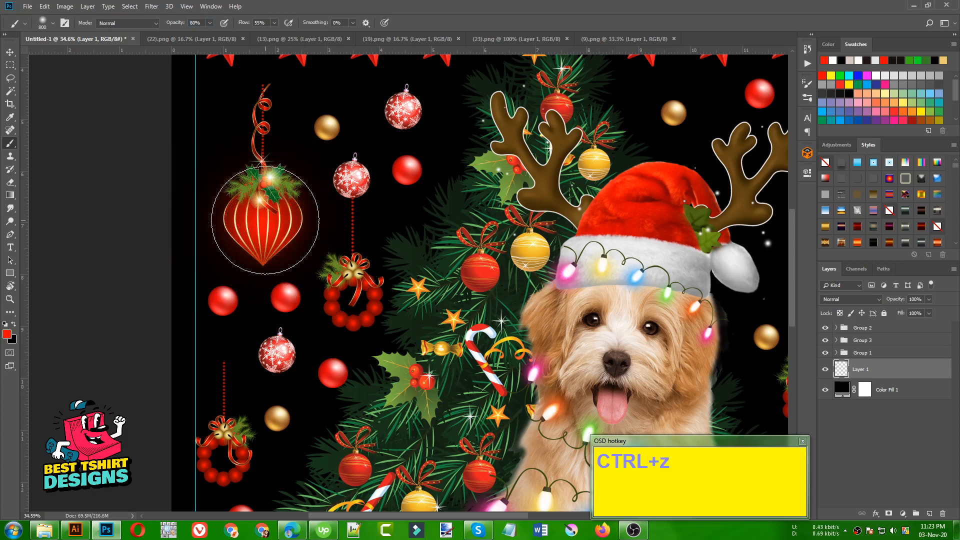
{"action": "left_click", "coordinate": [265, 220]}
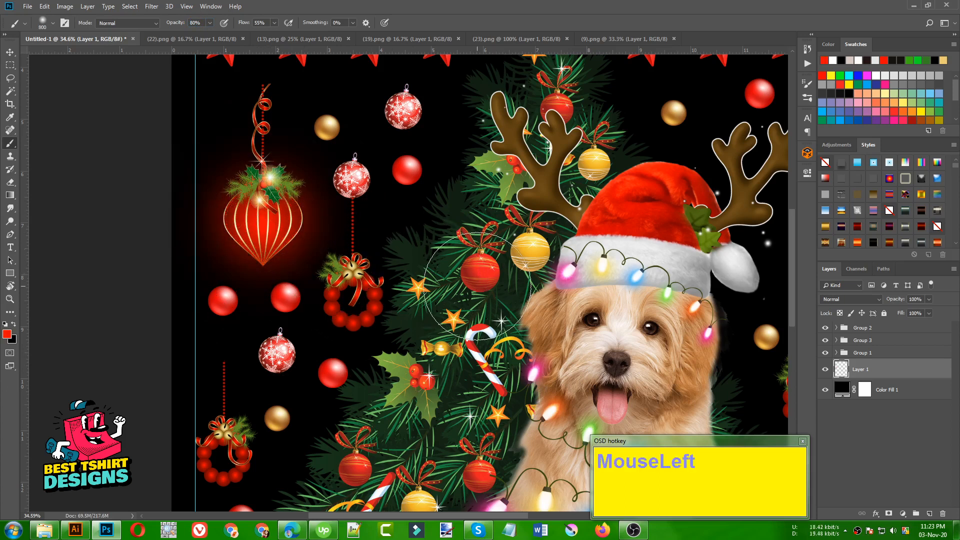
{"action": "left_click_drag", "start_coordinate": [342, 294], "coordinate": [105, 289]}
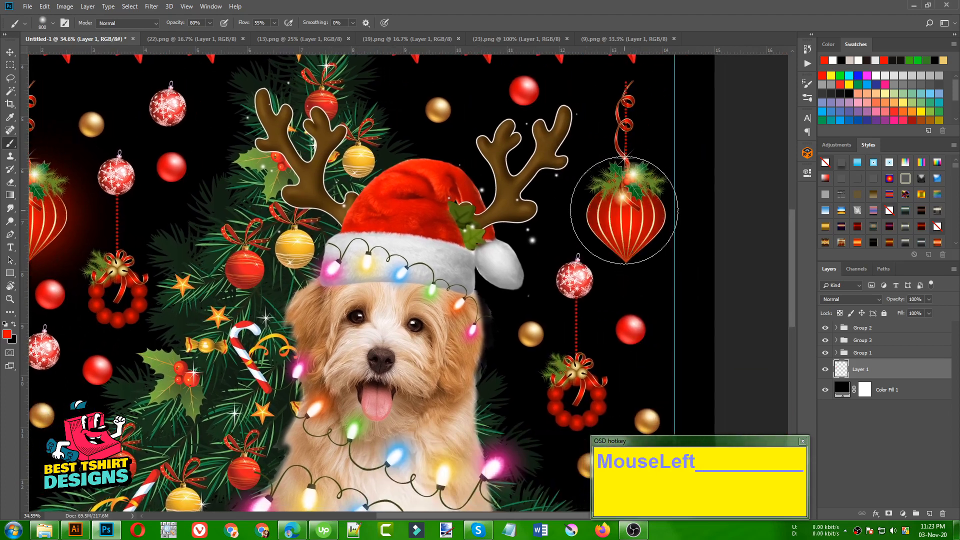
{"action": "left_click", "coordinate": [624, 210]}
- Using a 400 px brush, paint sampled-gold glows behind three gold balls beside the puppy and a sampled-red glow behind the nearby red ball
{"action": "left_click_drag", "start_coordinate": [518, 312], "coordinate": [453, 191]}
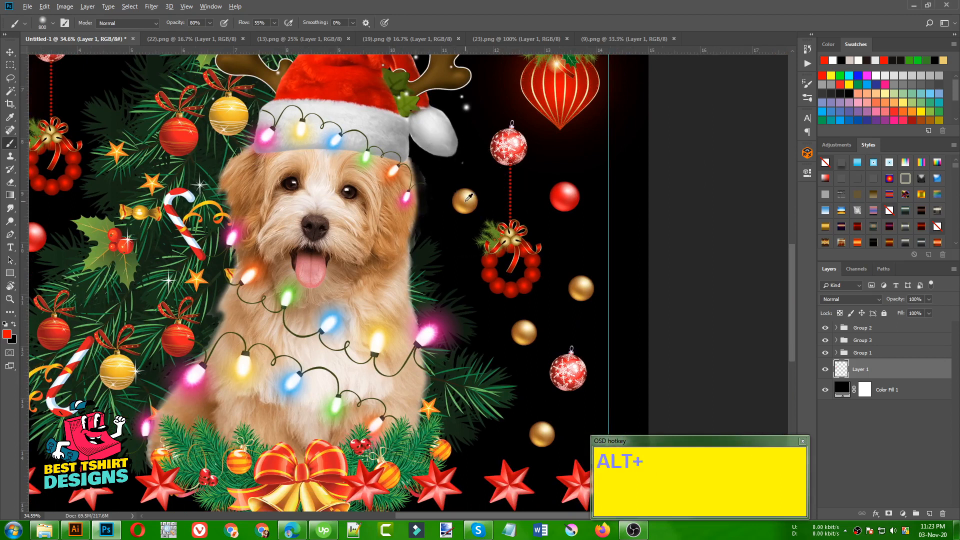
{"action": "left_click", "coordinate": [468, 198], "text": "alt"}
{"action": "key", "text": "bracketleft"}
{"action": "key", "text": "bracketleft"}
{"action": "key", "text": "bracketleft"}
{"action": "key", "text": "bracketleft"}
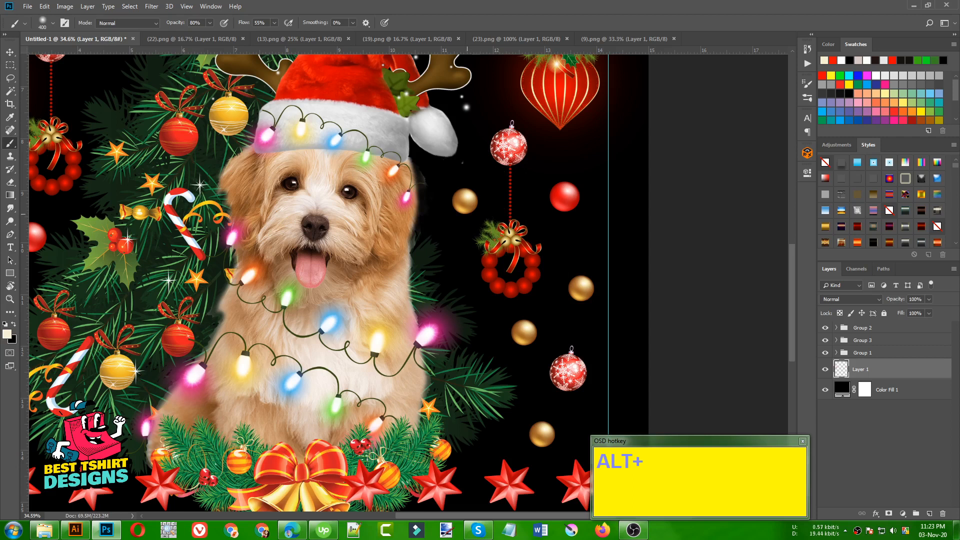
{"action": "left_click", "coordinate": [462, 205], "text": "alt"}
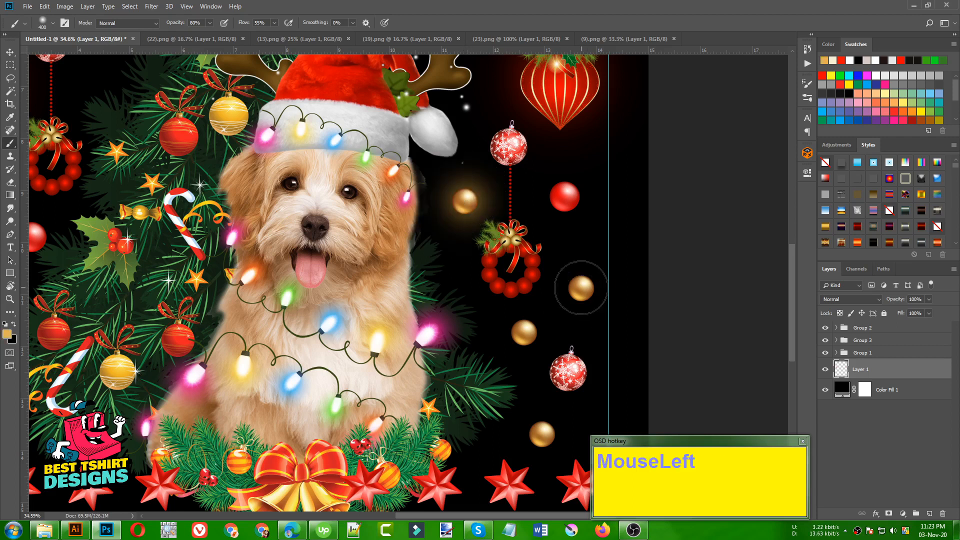
{"action": "left_click", "coordinate": [581, 288]}
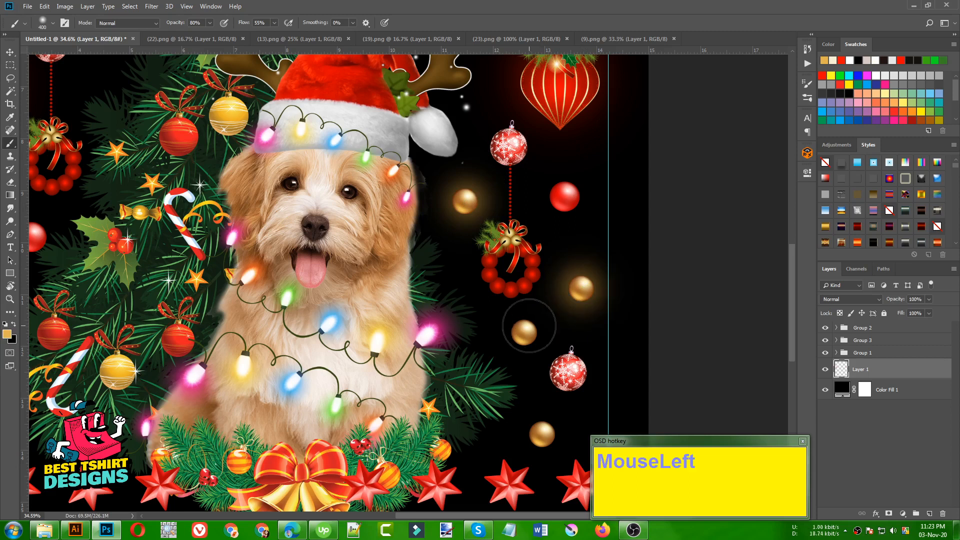
{"action": "left_click_drag", "start_coordinate": [524, 328], "coordinate": [542, 298]}
{"action": "left_click", "coordinate": [563, 197], "text": "alt"}
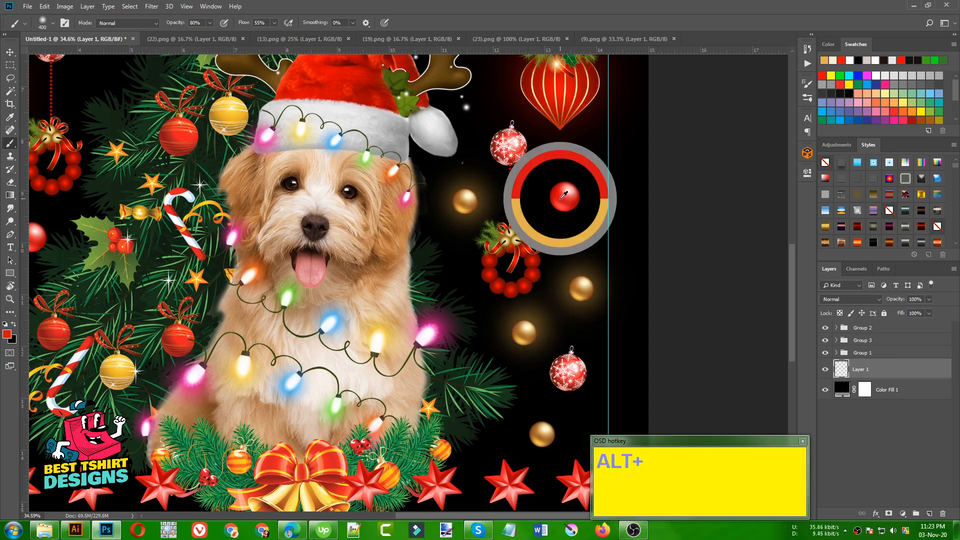
{"action": "left_click", "coordinate": [563, 197]}
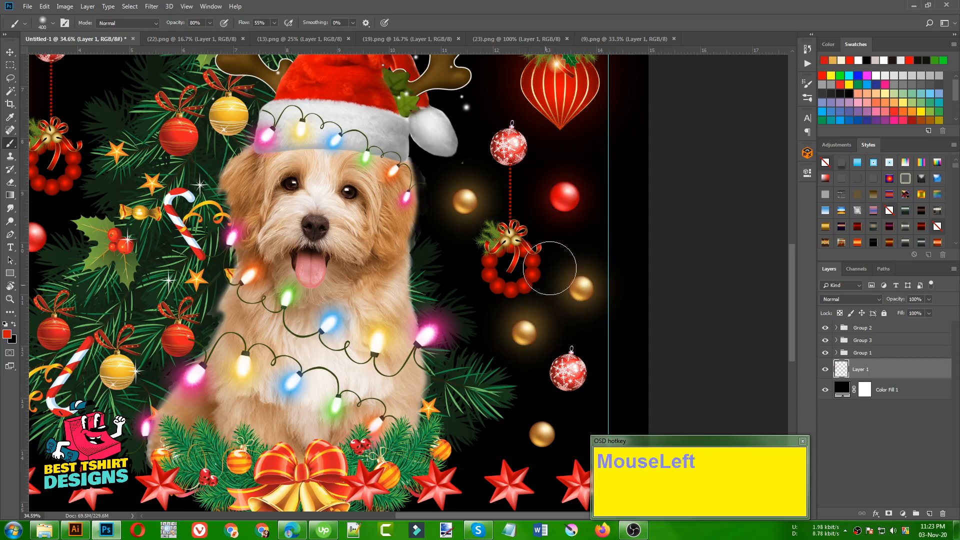
- Examine the painted glows and the overall composition of the whole design, leaving no layer selected
{"action": "scroll", "coordinate": [526, 245], "scroll_direction": "down", "scroll_amount": 1}
{"action": "scroll", "coordinate": [526, 245], "scroll_direction": "down", "scroll_amount": 3}
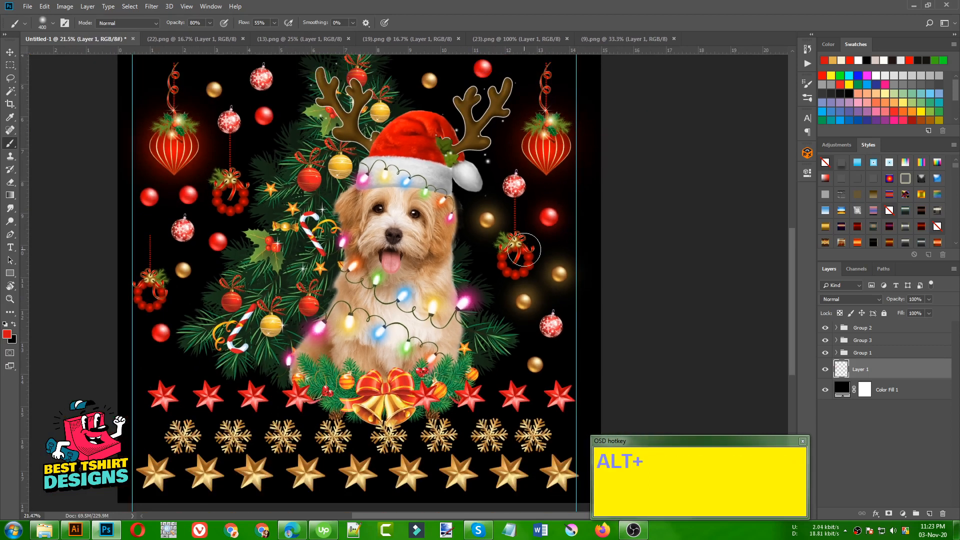
{"action": "scroll", "coordinate": [220, 400], "scroll_direction": "up", "scroll_amount": 1}
{"action": "scroll", "coordinate": [218, 406], "scroll_direction": "up", "scroll_amount": 1}
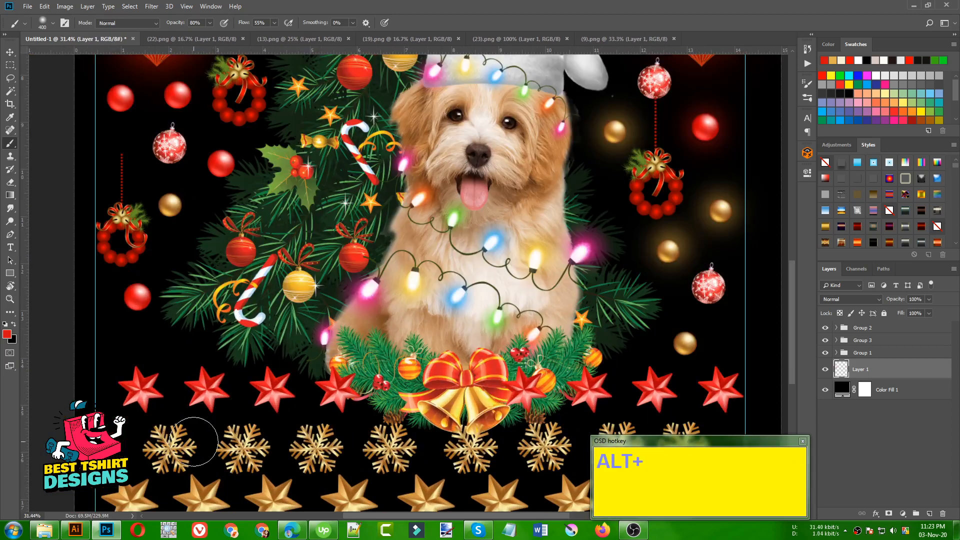
{"action": "scroll", "coordinate": [195, 435], "scroll_direction": "down", "scroll_amount": 2}
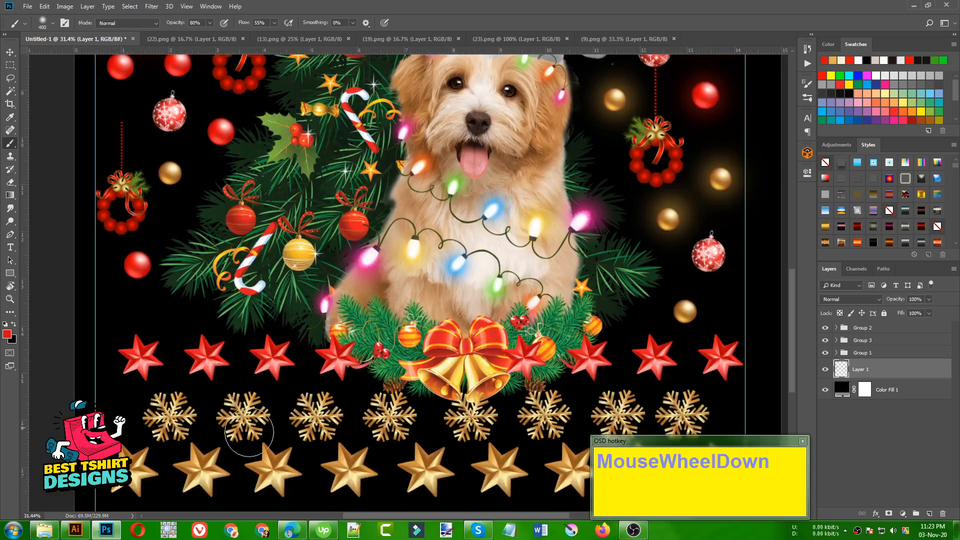
{"action": "scroll", "coordinate": [204, 455], "scroll_direction": "down", "scroll_amount": 3}
{"action": "scroll", "coordinate": [204, 455], "scroll_direction": "down", "scroll_amount": 1}
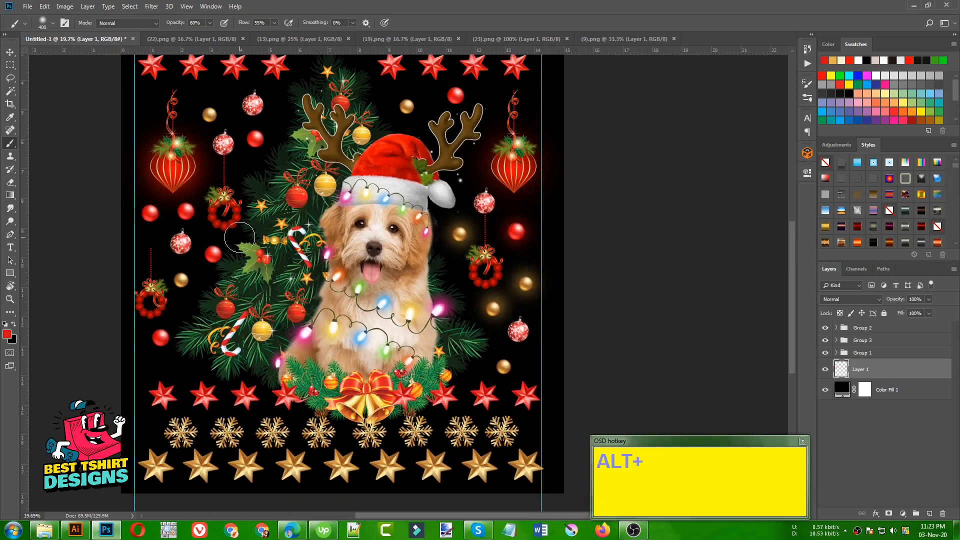
{"action": "scroll", "coordinate": [302, 180], "scroll_direction": "up", "scroll_amount": 1}
{"action": "scroll", "coordinate": [302, 180], "scroll_direction": "down", "scroll_amount": 4}
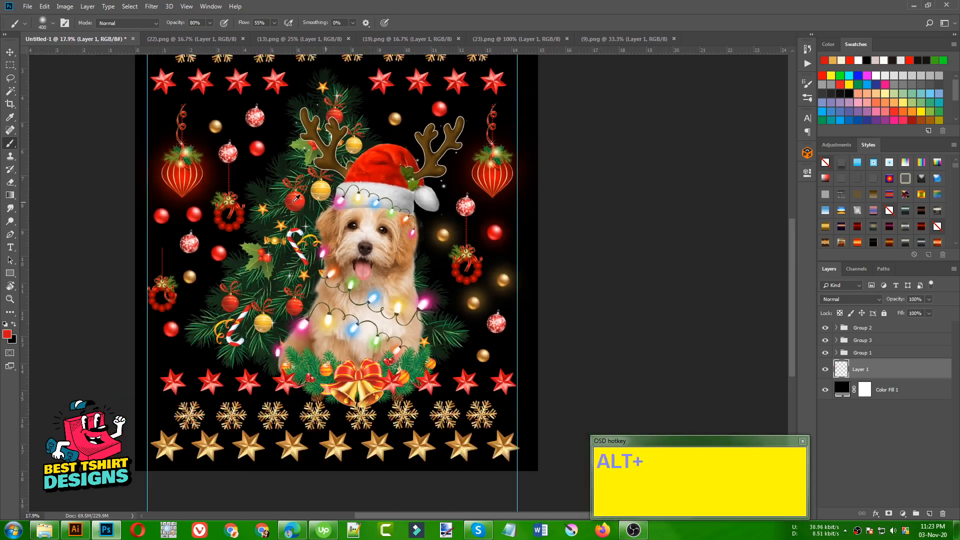
{"action": "key", "text": "v"}
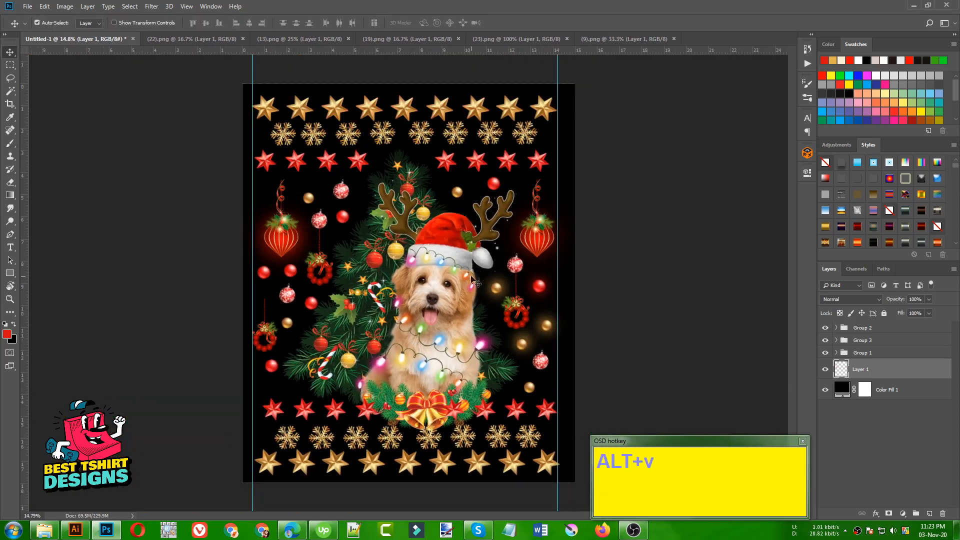
{"action": "left_click", "coordinate": [602, 280]}
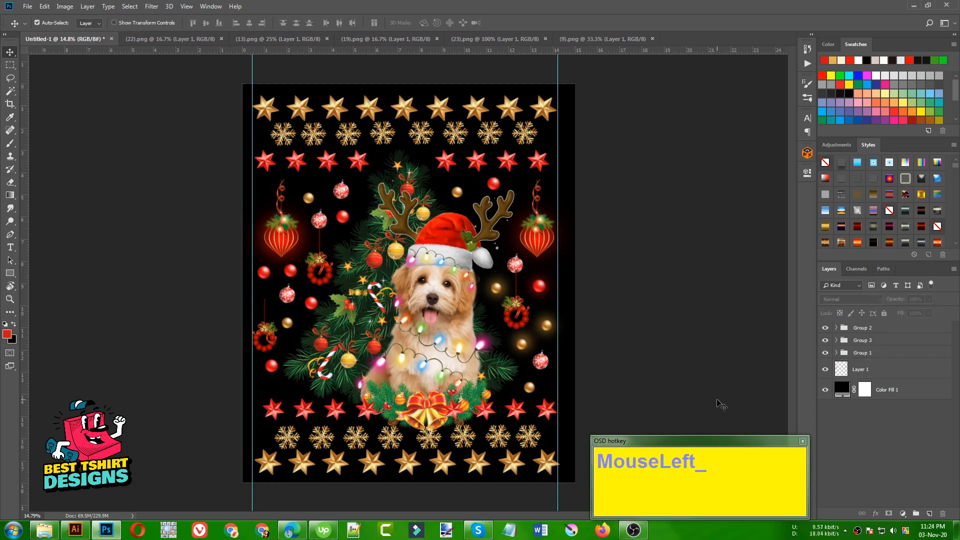
{"action": "left_click", "coordinate": [802, 442]}
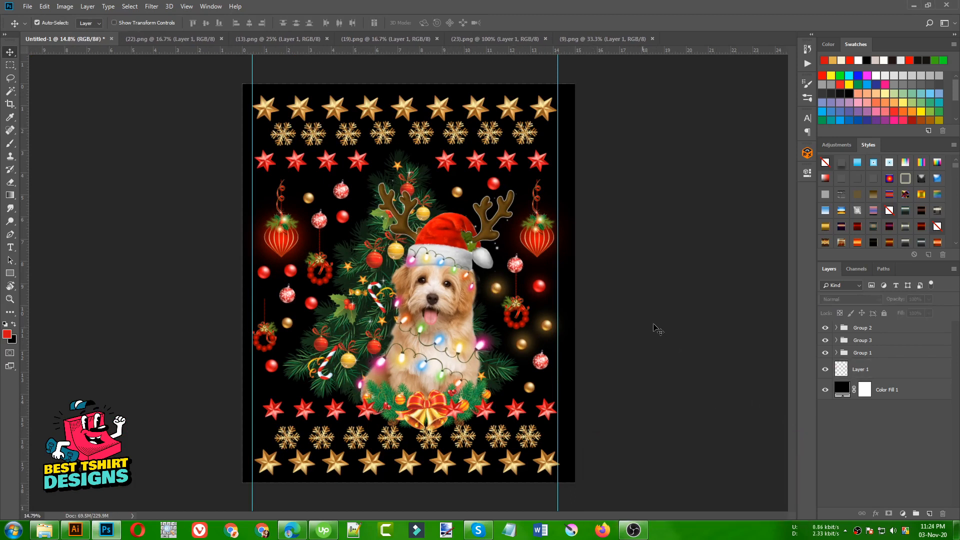
{"action": "left_click_drag", "start_coordinate": [3, 103], "coordinate": [845, 172]}
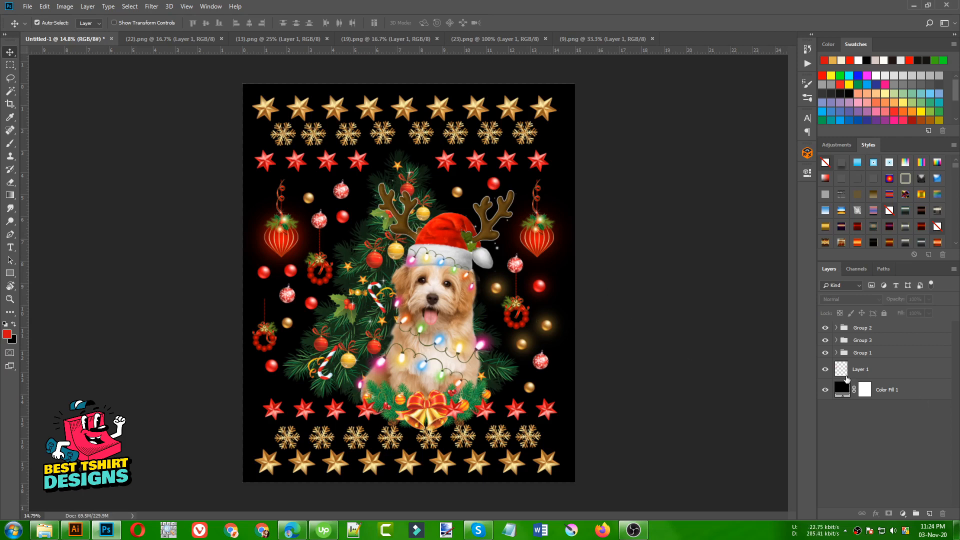
- Expand Group 1, select Layer 1 beneath the fir tree layer, and sample green from the tree for the brush
{"action": "left_click", "coordinate": [836, 353]}
{"action": "scroll", "coordinate": [877, 417], "scroll_direction": "down", "scroll_amount": 1}
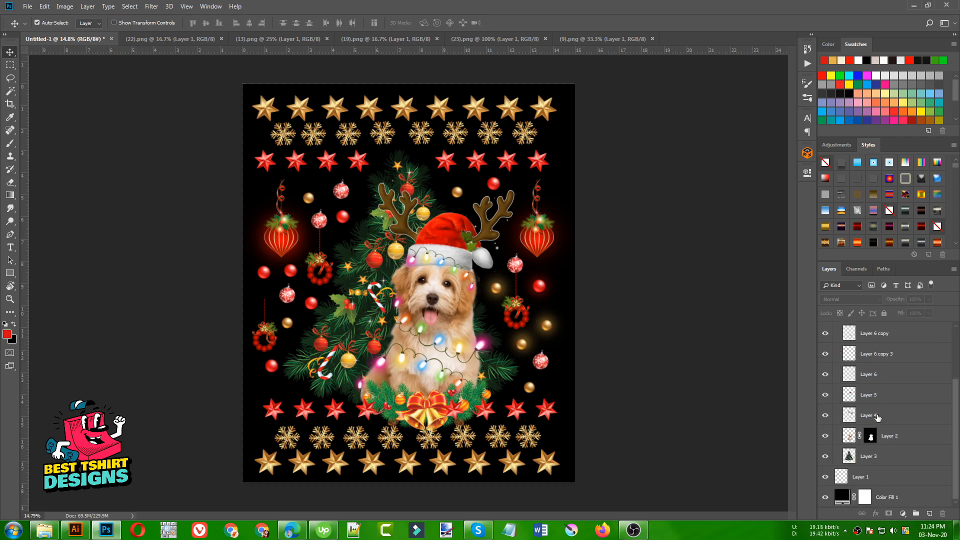
{"action": "left_click", "coordinate": [859, 456]}
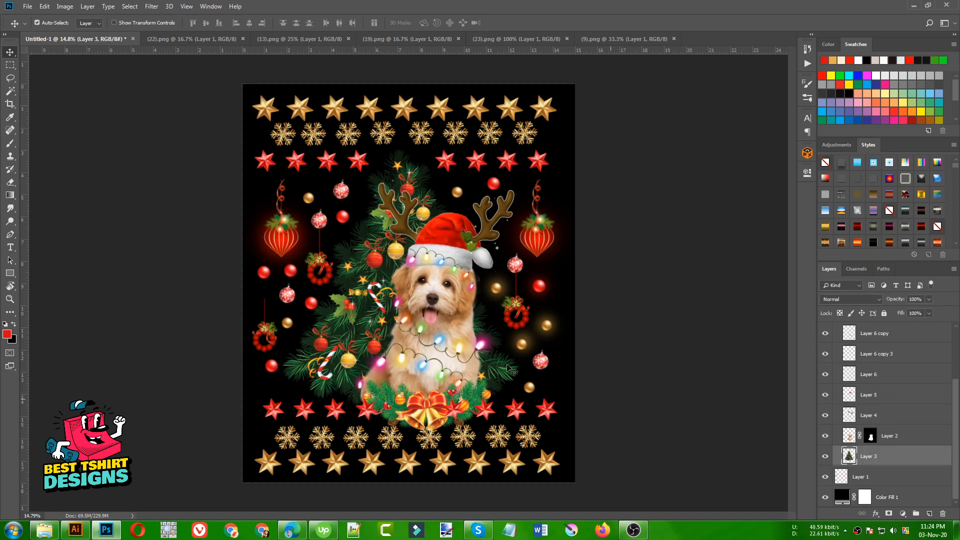
{"action": "left_click", "coordinate": [856, 478]}
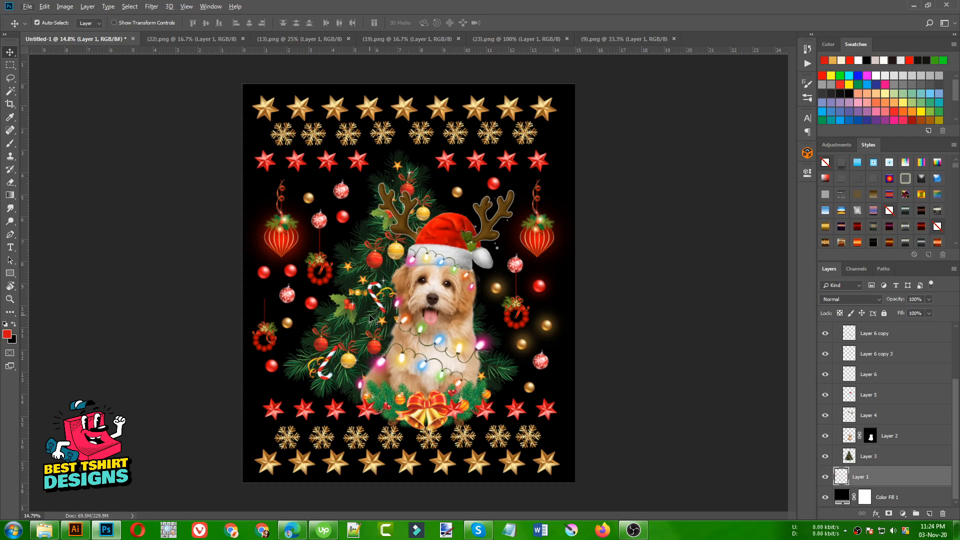
{"action": "key", "text": "b"}
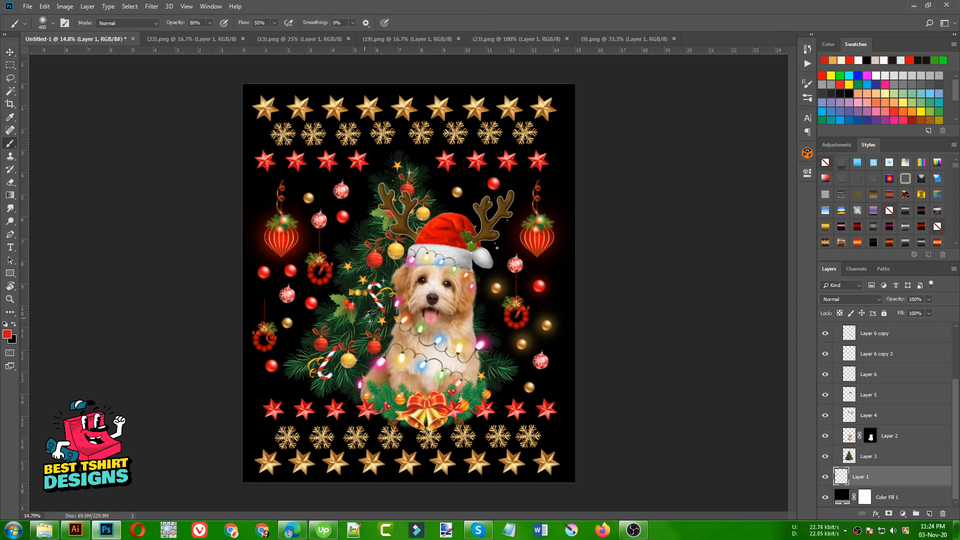
{"action": "left_click", "coordinate": [368, 314], "text": "alt"}
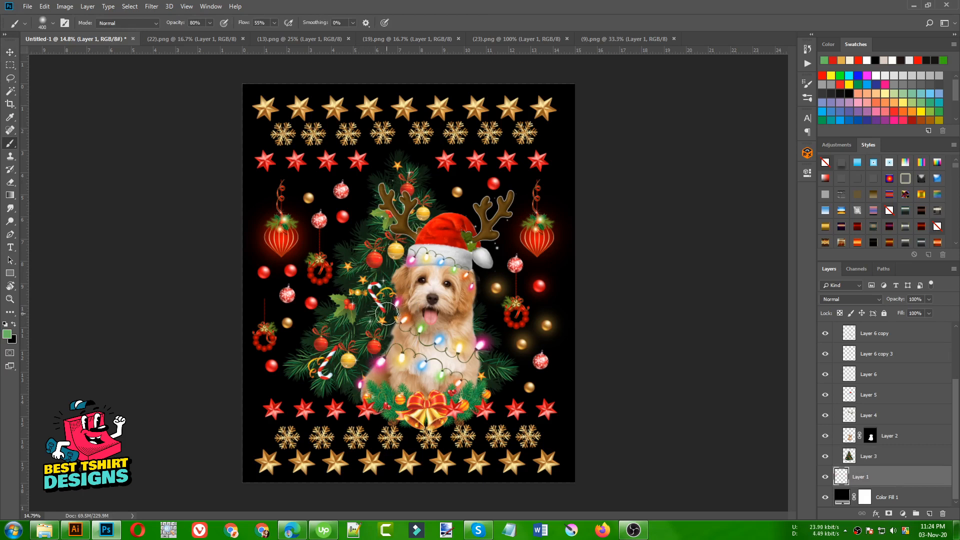
- Enlarge the brush to 3100 px and paint a soft green glow behind the fir tree and puppy
{"action": "key", "text": "bracketright"}
{"action": "key", "text": "bracketright"}
{"action": "key", "text": "bracketright"}
{"action": "key", "text": "bracketright"}
{"action": "key", "text": "bracketright"}
{"action": "key", "text": "bracketright"}
{"action": "key", "text": "bracketright"}
{"action": "key", "text": "bracketright"}
{"action": "key", "text": "bracketright"}
{"action": "key", "text": "bracketright"}
{"action": "key", "text": "bracketright"}
{"action": "key", "text": "bracketright"}
{"action": "key", "text": "bracketright"}
{"action": "key", "text": "bracketright"}
{"action": "key", "text": "bracketright"}
{"action": "key", "text": "bracketright"}
{"action": "key", "text": "bracketright"}
{"action": "key", "text": "bracketright"}
{"action": "key", "text": "bracketright"}
{"action": "key", "text": "bracketright"}
{"action": "key", "text": "bracketright"}
{"action": "key", "text": "bracketright"}
{"action": "key", "text": "bracketright"}
{"action": "key", "text": "bracketright"}
{"action": "key", "text": "bracketright"}
{"action": "key", "text": "bracketright"}
{"action": "key", "text": "bracketright"}
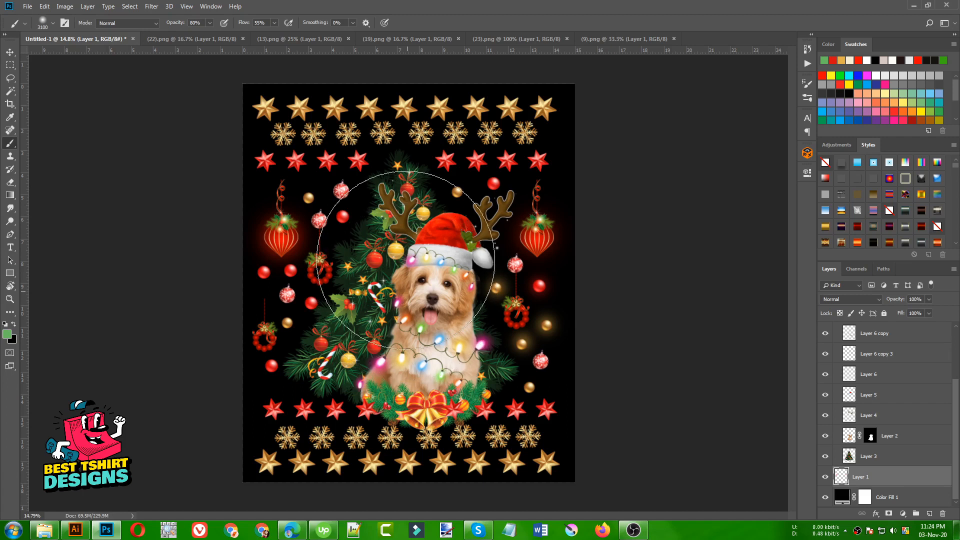
{"action": "left_click_drag", "start_coordinate": [406, 251], "coordinate": [403, 235]}
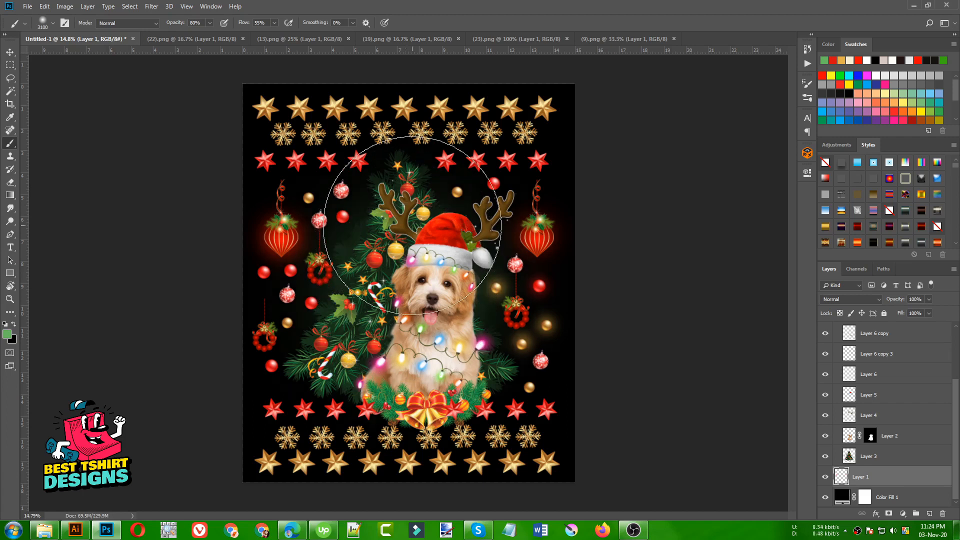
- Build up the green glow behind the tree with a 3400 px brush, undo the last stroke, and leave the Brush tool
{"action": "key", "text": "bracketright"}
{"action": "key", "text": "bracketright"}
{"action": "key", "text": "bracketright"}
{"action": "left_click", "coordinate": [407, 243]}
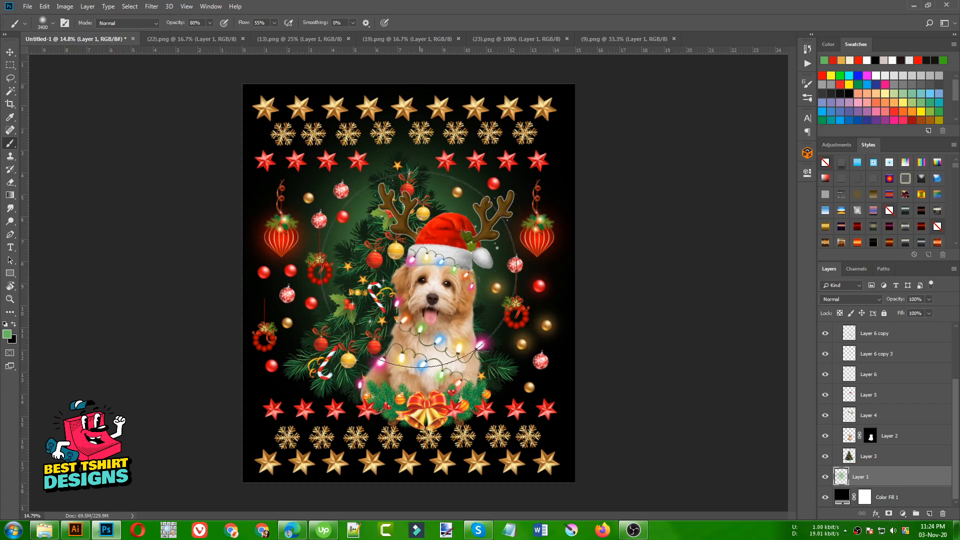
{"action": "key", "text": "ctrl+z"}
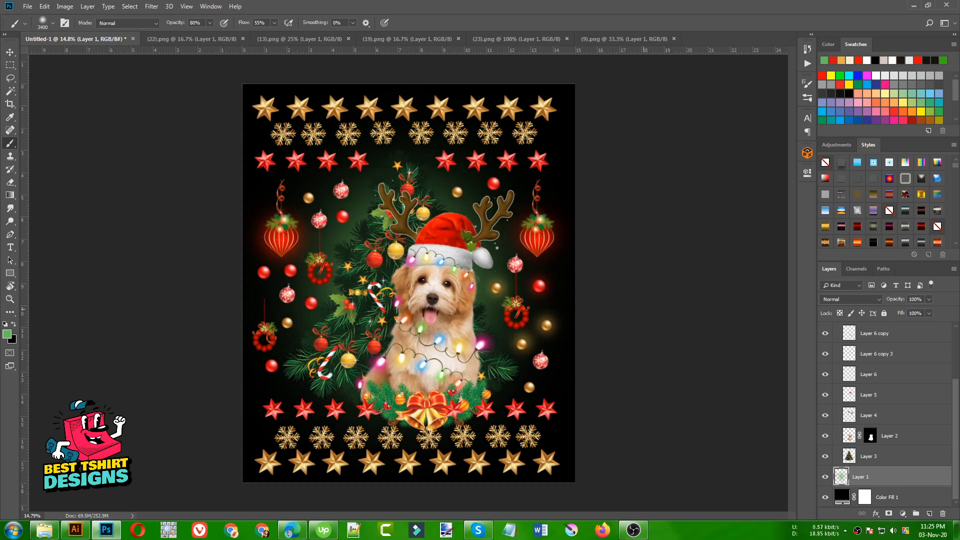
{"action": "key", "text": "v"}
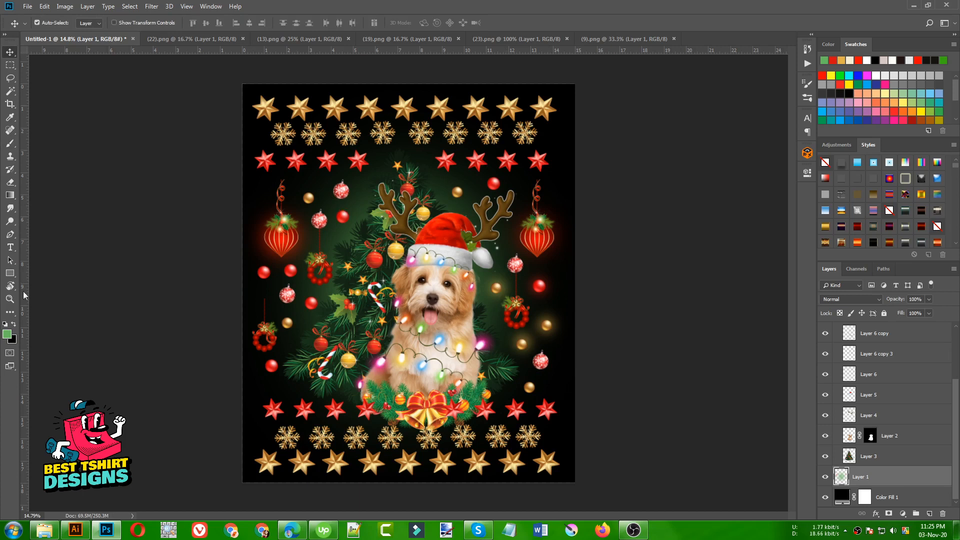
- Zoom in on the design and fit the whole artwork in the view
{"action": "left_click", "coordinate": [10, 299]}
{"action": "mouse_move", "coordinate": [414, 302]}
{"action": "left_mouse_down"}
{"action": "mouse_move", "coordinate": [473, 296]}
{"action": "mouse_move", "coordinate": [390, 289]}
{"action": "mouse_move", "coordinate": [402, 288]}
{"action": "left_mouse_up"}
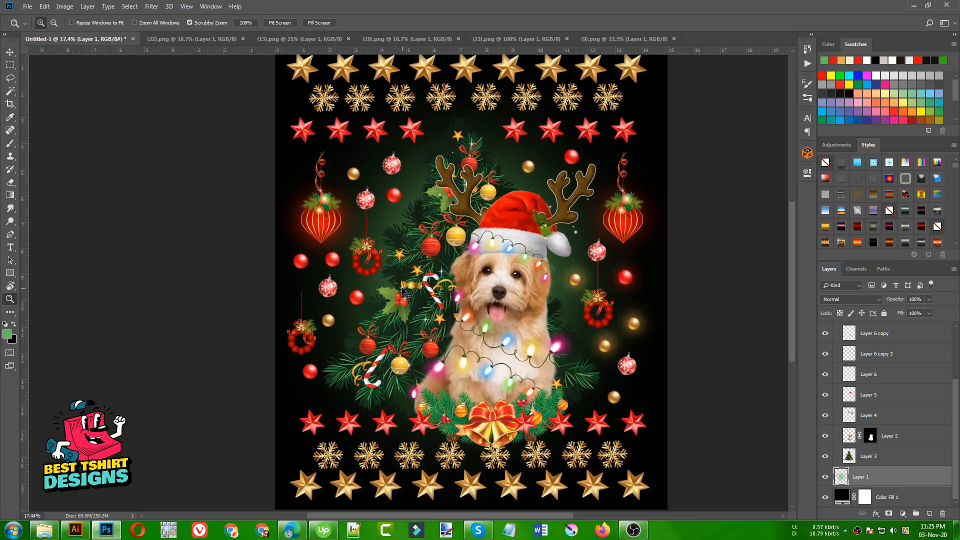
{"action": "key", "text": "ctrl+0"}
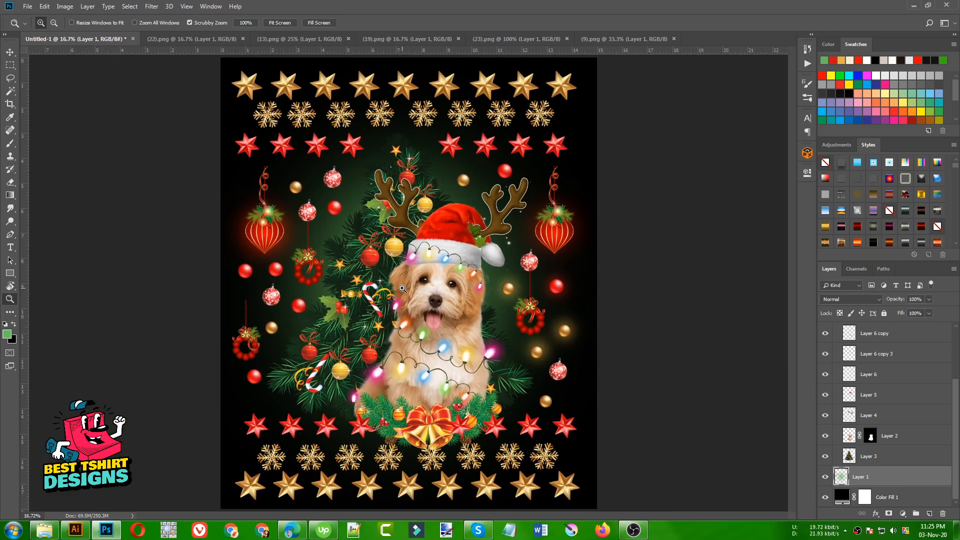